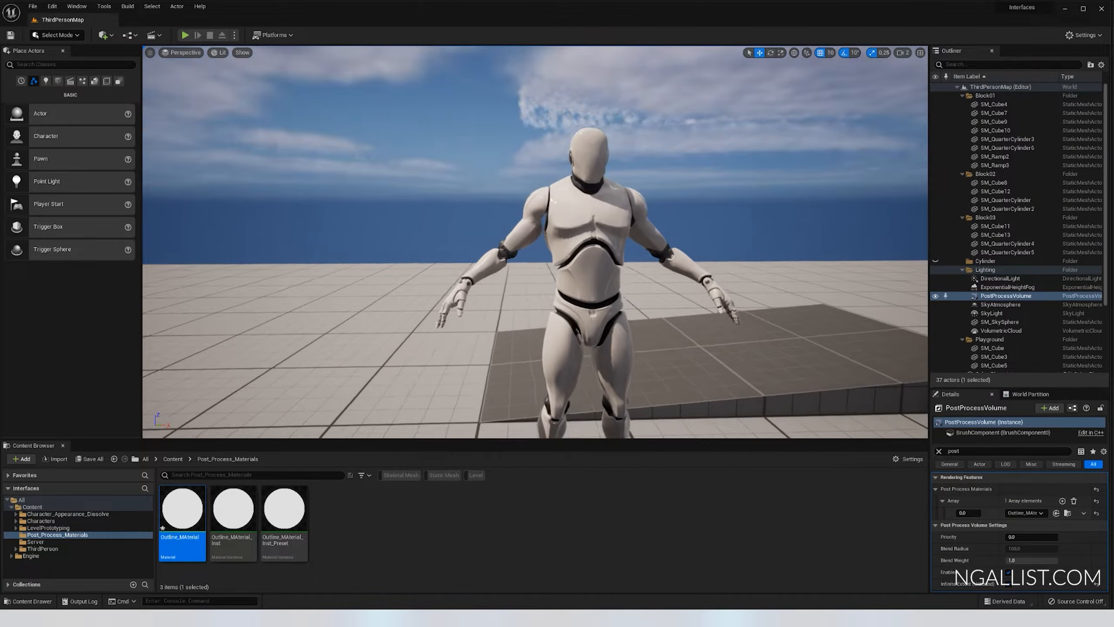
- Set the weight of the Outline_MAterial entry in the PostProcessVolume's Post Process Materials array to 1.0 and view the mannequin
{"action": "left_click_drag", "start_coordinate": [967, 513], "coordinate": [992, 513]}
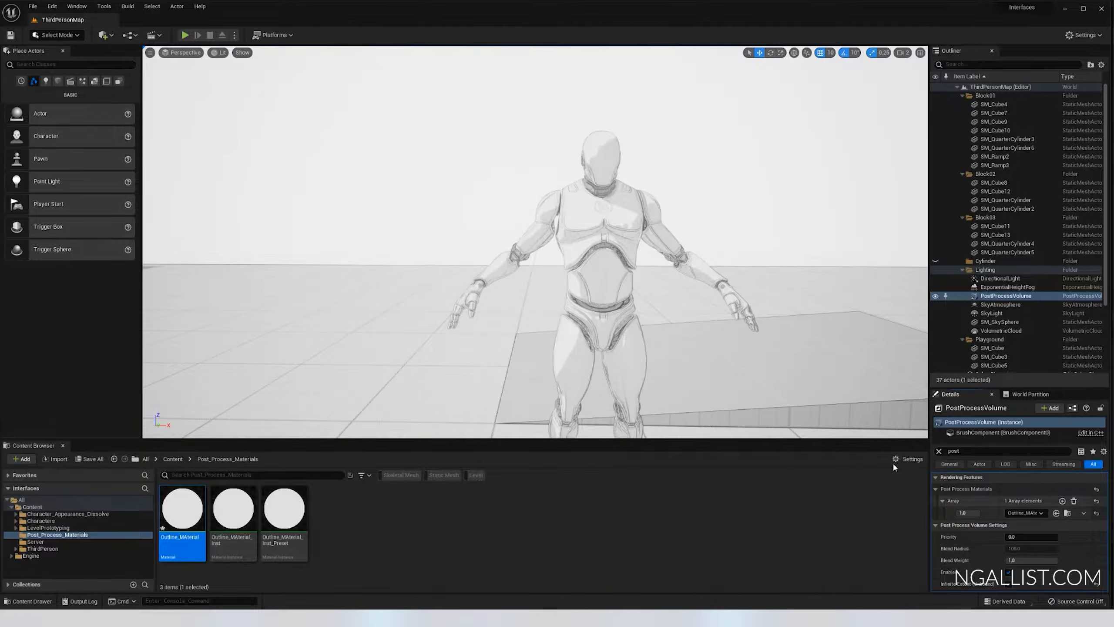
{"action": "mouse_move", "coordinate": [537, 235]}
{"action": "right_mouse_down"}
{"action": "mouse_move", "coordinate": [542, 221]}
{"action": "mouse_move", "coordinate": [533, 255]}
{"action": "mouse_move", "coordinate": [533, 218]}
{"action": "mouse_move", "coordinate": [629, 226]}
{"action": "right_mouse_up"}
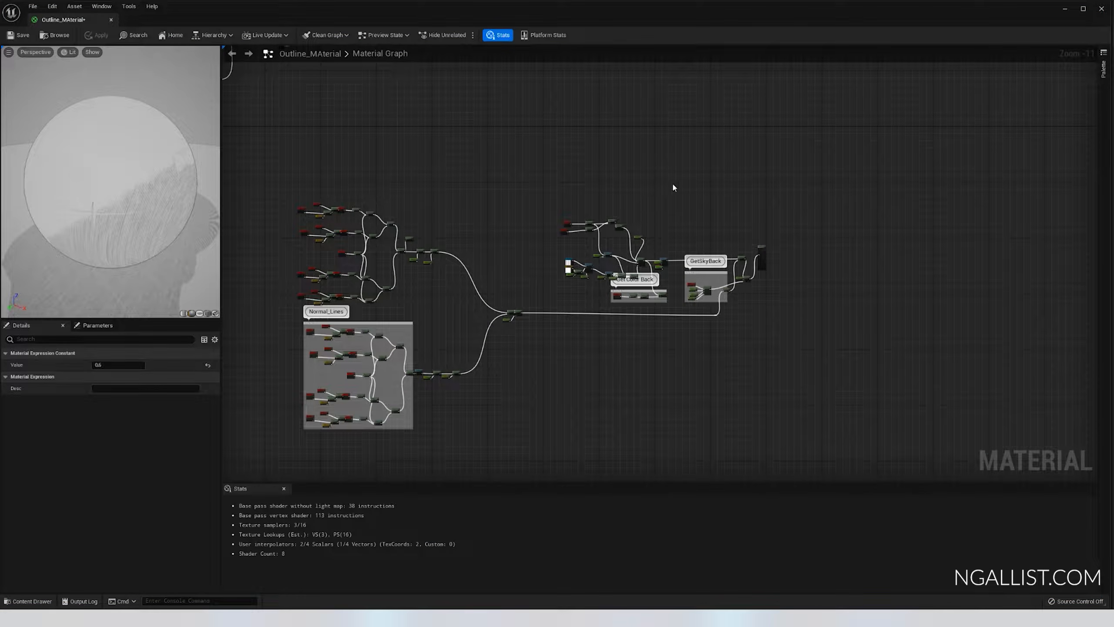
- Examine the overall layout of the Outline_MAterial graph, including its line-detection and colour sections
{"action": "left_click", "coordinate": [675, 187]}
{"action": "right_click_drag", "start_coordinate": [503, 247], "coordinate": [652, 224]}
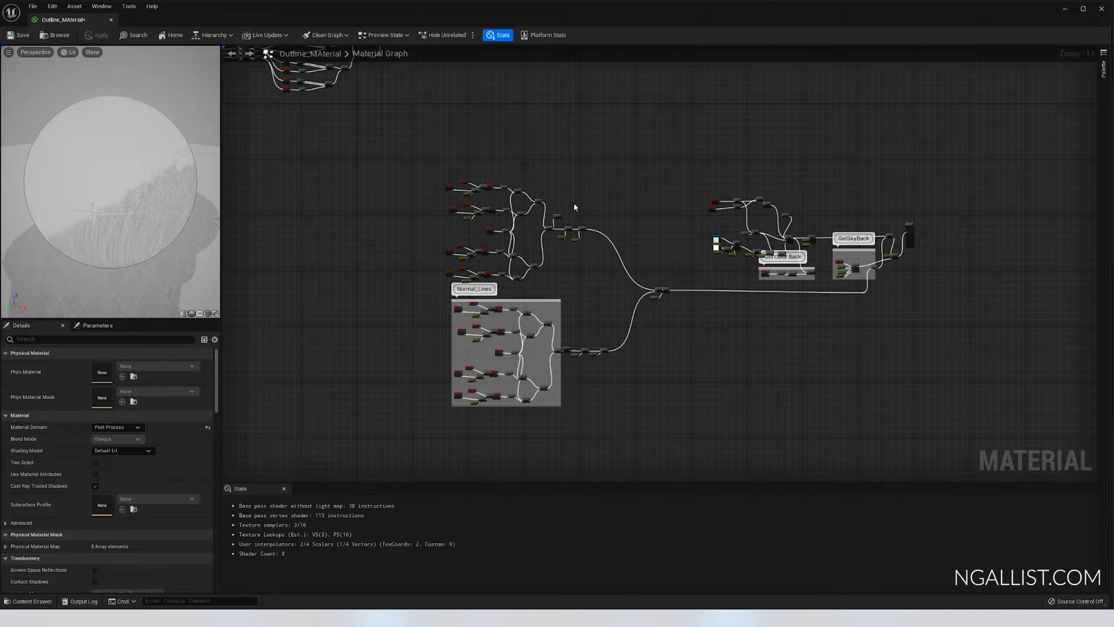
{"action": "scroll", "coordinate": [572, 202], "scroll_direction": "up", "scroll_amount": 3}
{"action": "right_click_drag", "start_coordinate": [550, 309], "coordinate": [614, 234]}
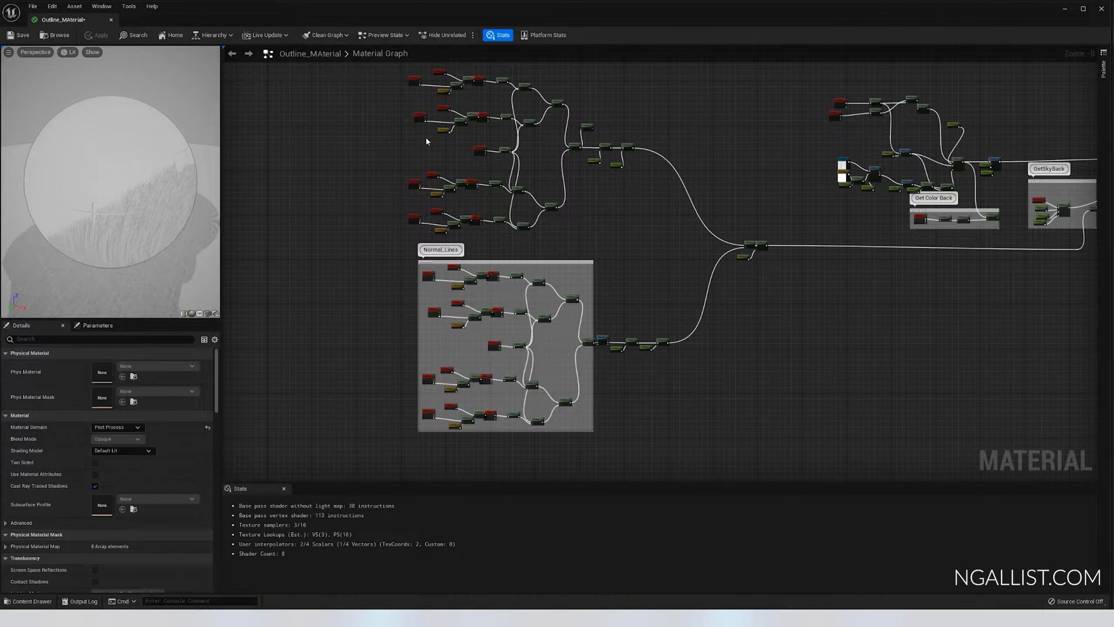
{"action": "scroll", "coordinate": [927, 271], "scroll_direction": "up", "scroll_amount": 5}
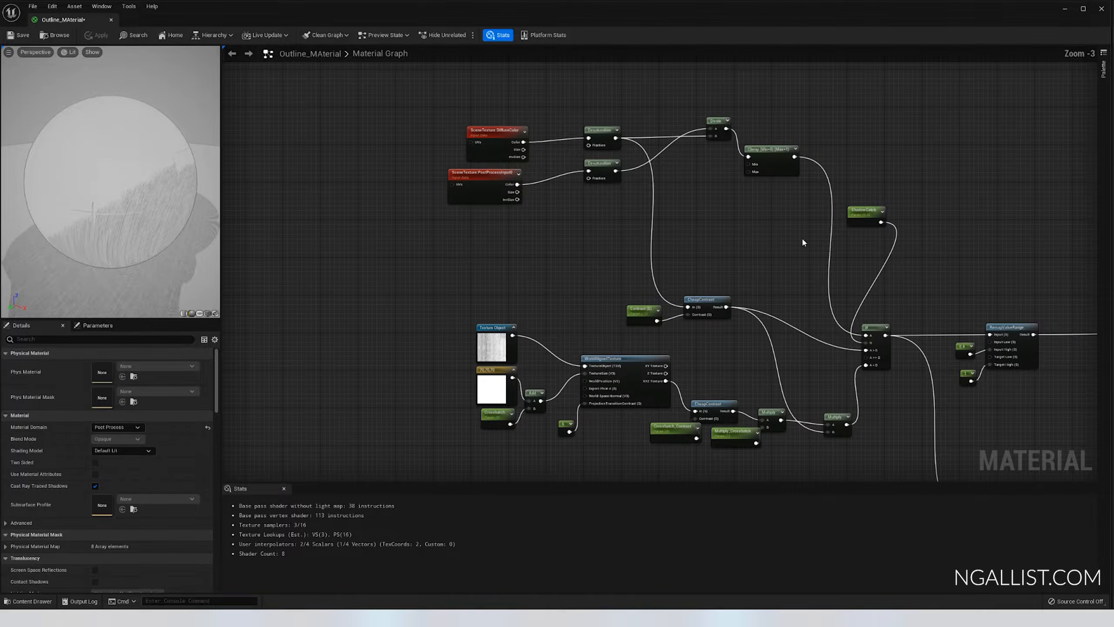
{"action": "scroll", "coordinate": [798, 375], "scroll_direction": "down", "scroll_amount": 4}
{"action": "scroll", "coordinate": [631, 434], "scroll_direction": "up", "scroll_amount": 1}
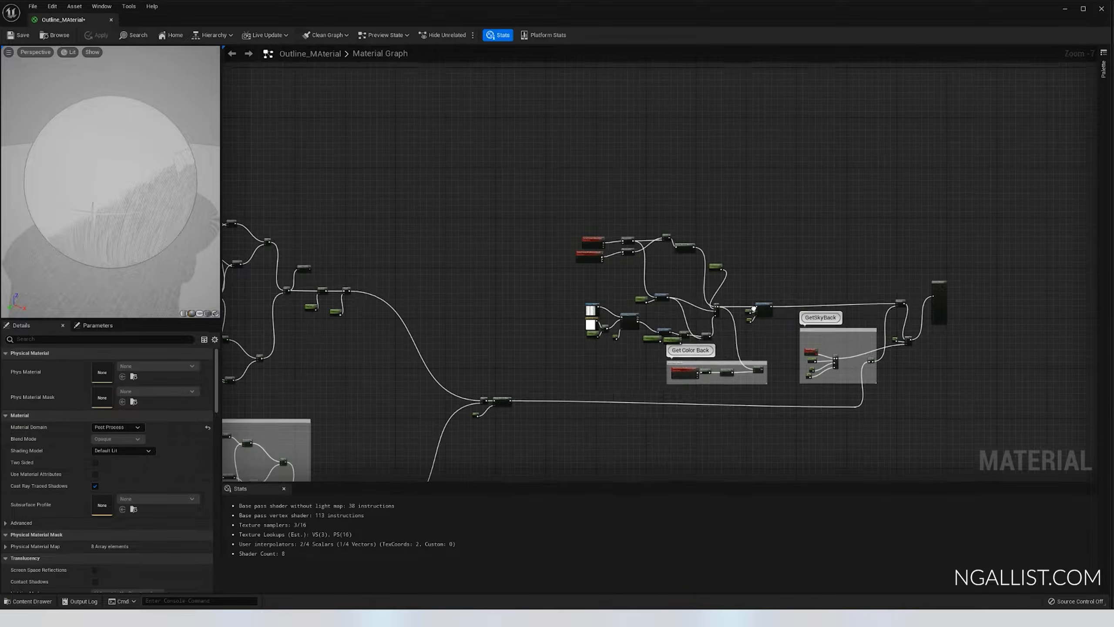
- Examine the SceneDepth line-detection nodes of the Outline_MAterial graph, from their texture coordinates through to the Subtract and Add nodes
{"action": "right_click_drag", "start_coordinate": [534, 381], "coordinate": [968, 382]}
{"action": "scroll", "coordinate": [614, 251], "scroll_direction": "up", "scroll_amount": 3}
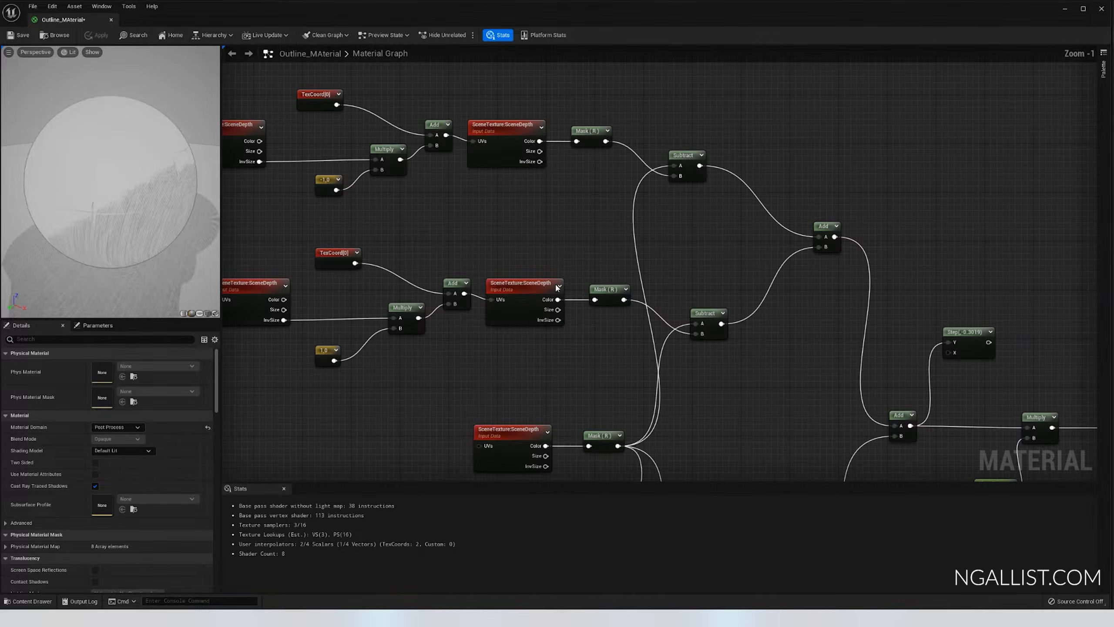
{"action": "right_click_drag", "start_coordinate": [488, 267], "coordinate": [535, 212]}
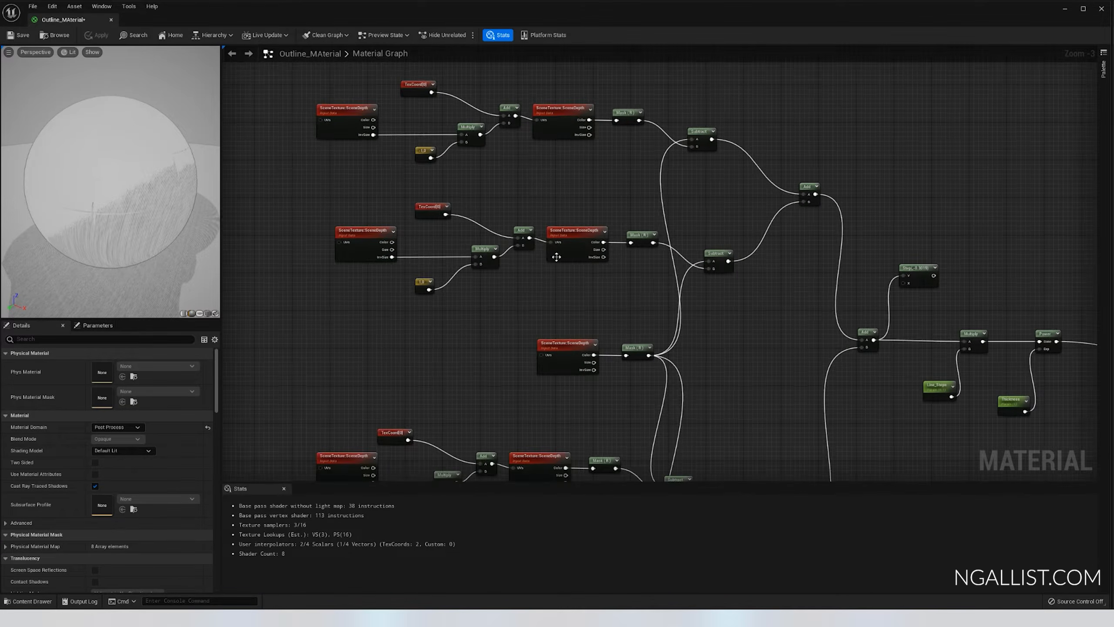
{"action": "scroll", "coordinate": [554, 257], "scroll_direction": "down", "scroll_amount": 1}
{"action": "right_click_drag", "start_coordinate": [599, 281], "coordinate": [603, 230]}
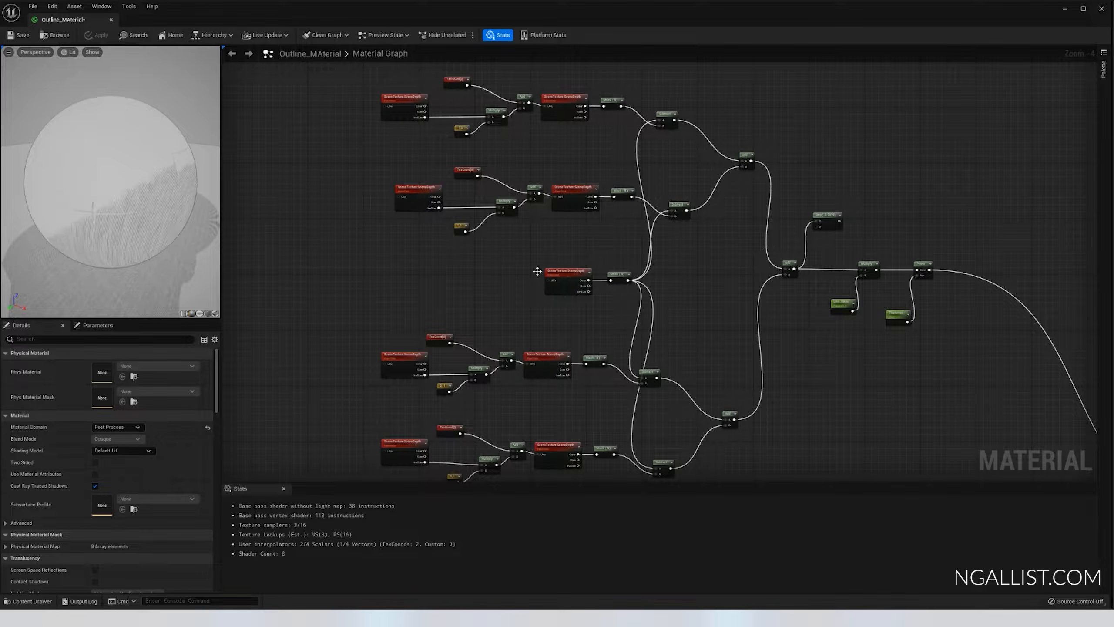
{"action": "scroll", "coordinate": [475, 179], "scroll_direction": "up", "scroll_amount": 4}
{"action": "right_click_drag", "start_coordinate": [479, 159], "coordinate": [531, 312]}
{"action": "right_click_drag", "start_coordinate": [570, 439], "coordinate": [589, 369]}
{"action": "right_click_drag", "start_coordinate": [595, 425], "coordinate": [602, 300]}
{"action": "scroll", "coordinate": [582, 416], "scroll_direction": "down", "scroll_amount": 3}
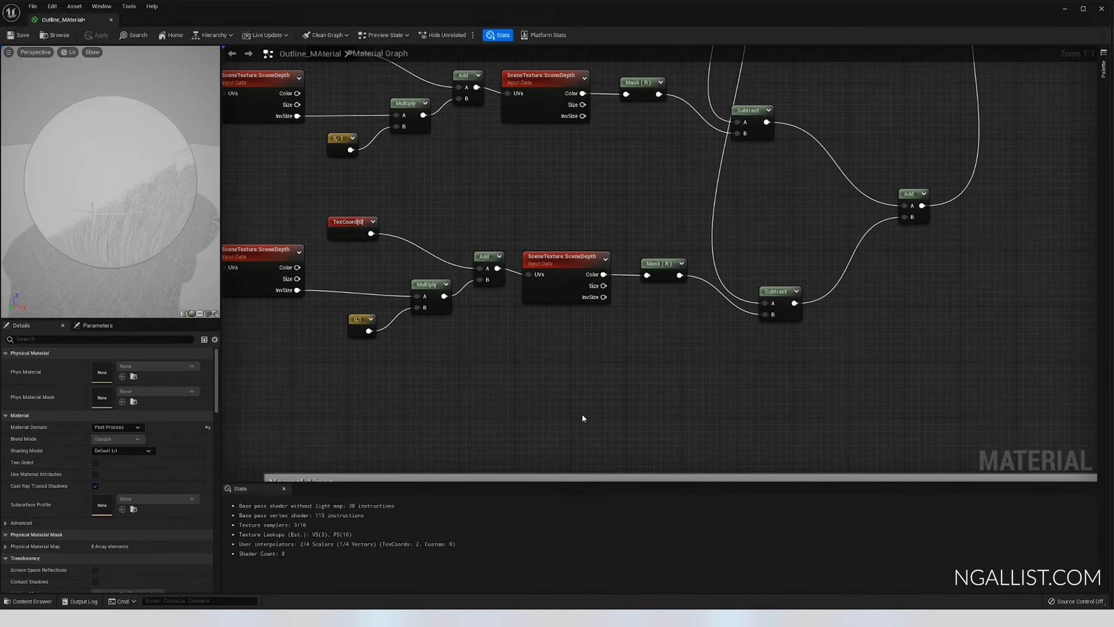
- Examine the WorldNormal nodes in the Normal_Lines group and how their output joins the depth lines
{"action": "right_click_drag", "start_coordinate": [582, 416], "coordinate": [624, 179]}
{"action": "scroll", "coordinate": [655, 327], "scroll_direction": "down", "scroll_amount": 1}
{"action": "right_click_drag", "start_coordinate": [655, 327], "coordinate": [665, 187]}
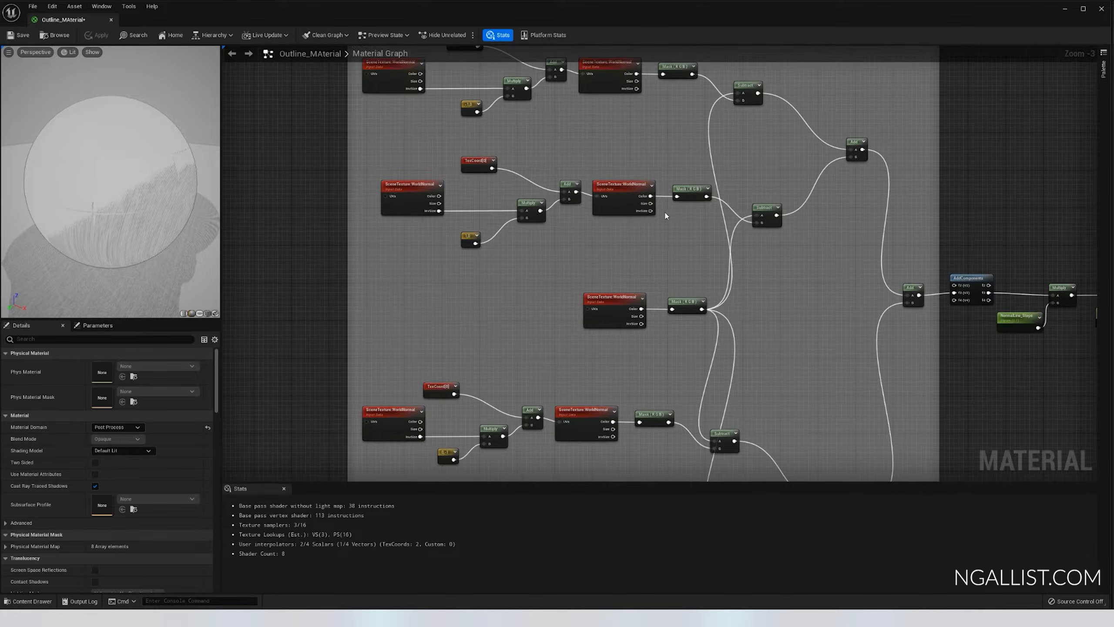
{"action": "scroll", "coordinate": [667, 216], "scroll_direction": "down", "scroll_amount": 2}
{"action": "right_click_drag", "start_coordinate": [896, 303], "coordinate": [684, 434]}
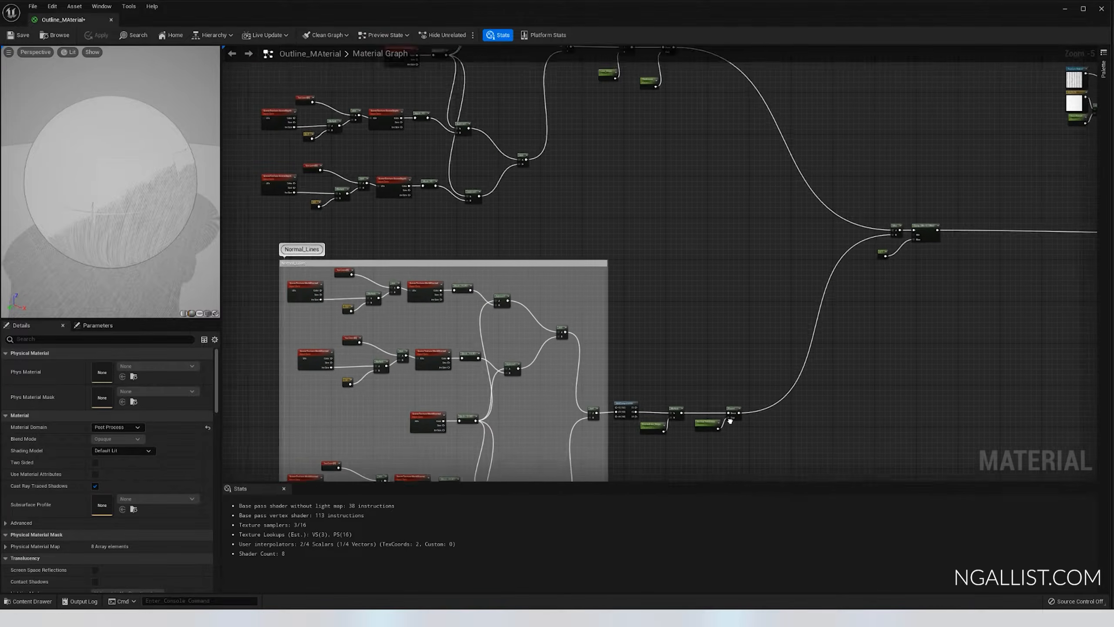
{"action": "scroll", "coordinate": [867, 278], "scroll_direction": "up", "scroll_amount": 4}
{"action": "scroll", "coordinate": [867, 278], "scroll_direction": "down", "scroll_amount": 4}
- Move the Lerp node beside the GetSkyBack group slightly closer to the material's result node
{"action": "right_click_drag", "start_coordinate": [943, 266], "coordinate": [569, 319]}
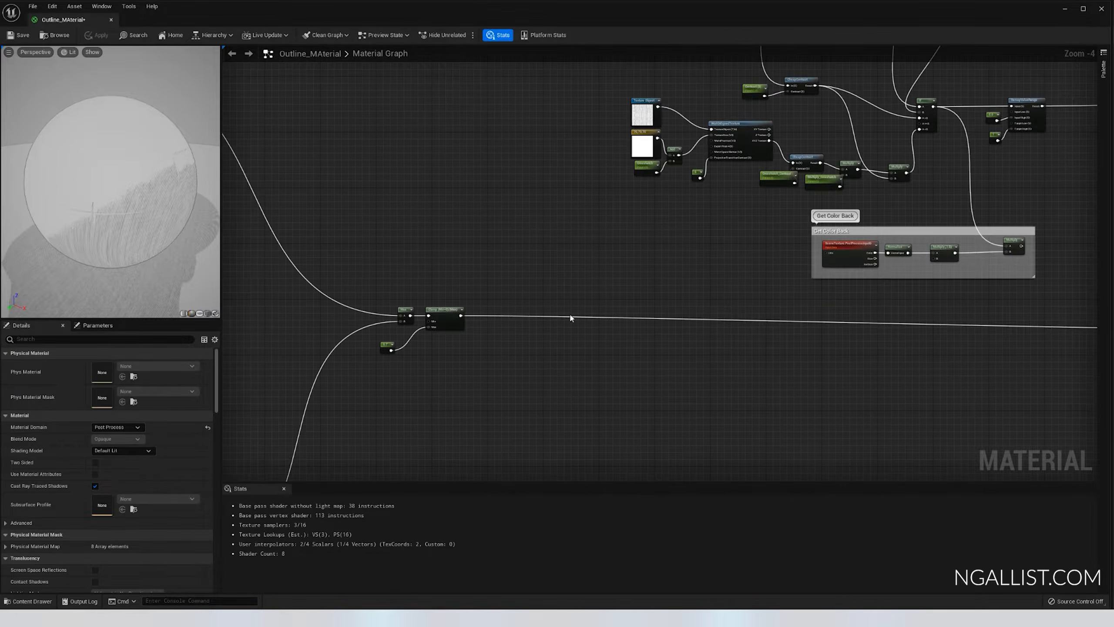
{"action": "right_click_drag", "start_coordinate": [938, 311], "coordinate": [743, 282]}
{"action": "scroll", "coordinate": [743, 282], "scroll_direction": "down", "scroll_amount": 1}
{"action": "scroll", "coordinate": [746, 283], "scroll_direction": "up", "scroll_amount": 7}
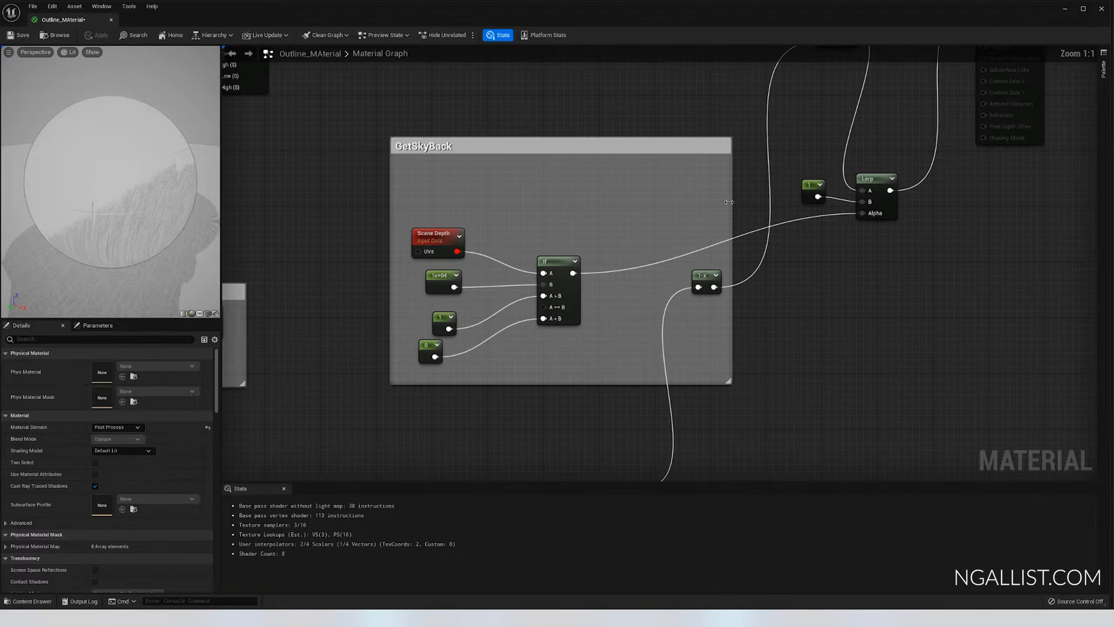
{"action": "right_click_drag", "start_coordinate": [861, 199], "coordinate": [845, 295]}
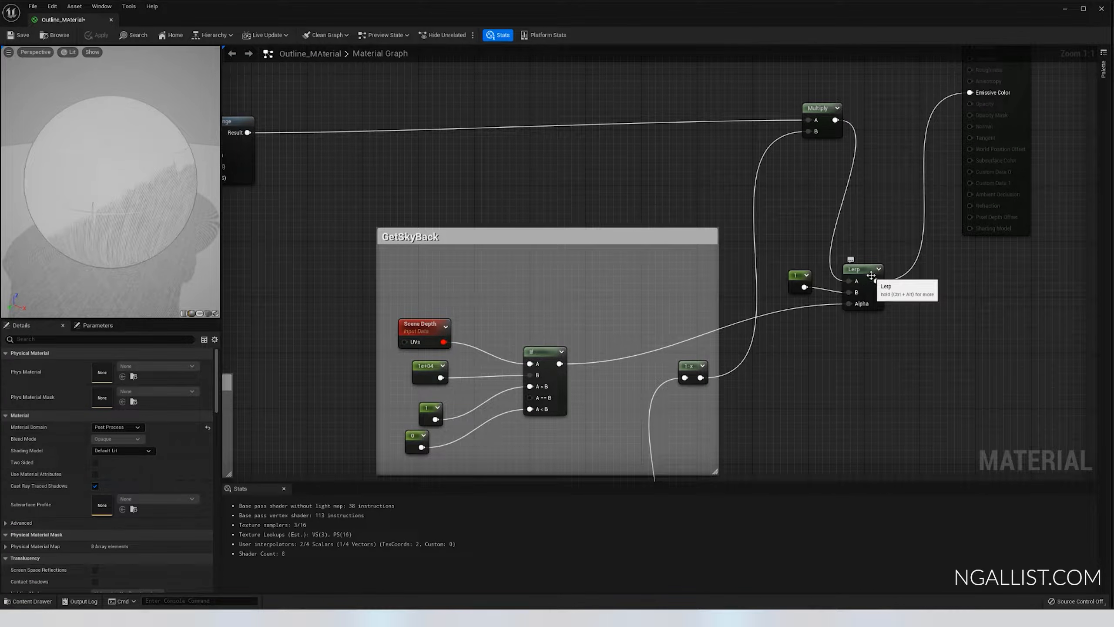
{"action": "left_click_drag", "start_coordinate": [871, 275], "coordinate": [900, 267]}
{"action": "right_click_drag", "start_coordinate": [700, 225], "coordinate": [726, 247]}
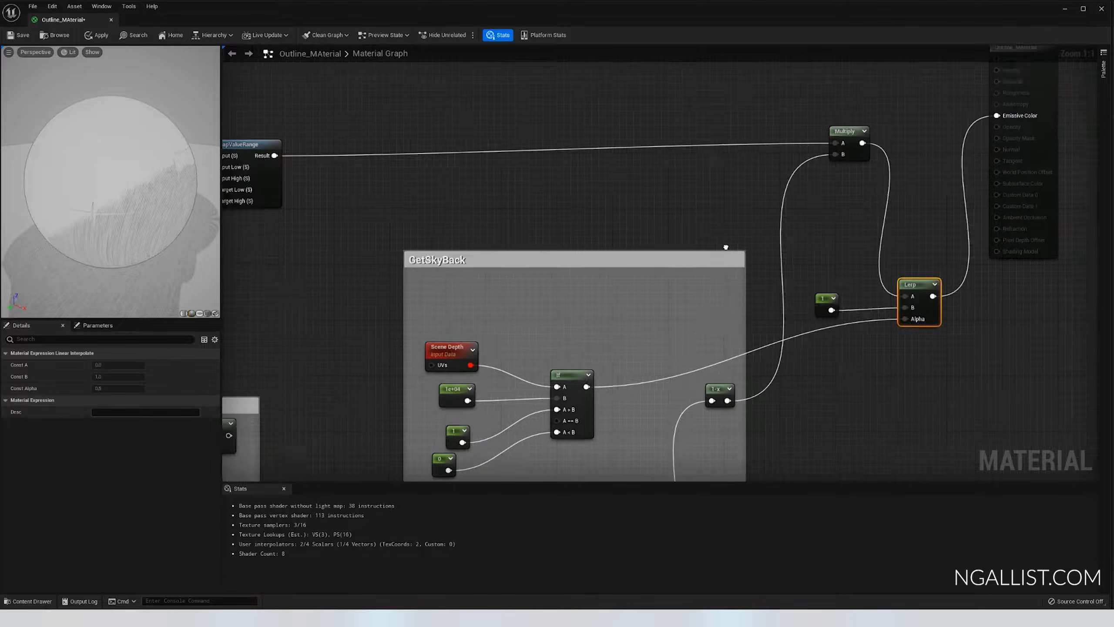
- Examine the hatching texture section of the outline graph and inspect the hatching texture up close in the image viewer
{"action": "scroll", "coordinate": [726, 247], "scroll_direction": "down", "scroll_amount": 7}
{"action": "scroll", "coordinate": [353, 156], "scroll_direction": "up", "scroll_amount": 4}
{"action": "right_click_drag", "start_coordinate": [353, 157], "coordinate": [681, 93]}
{"action": "scroll", "coordinate": [545, 232], "scroll_direction": "up", "scroll_amount": 3}
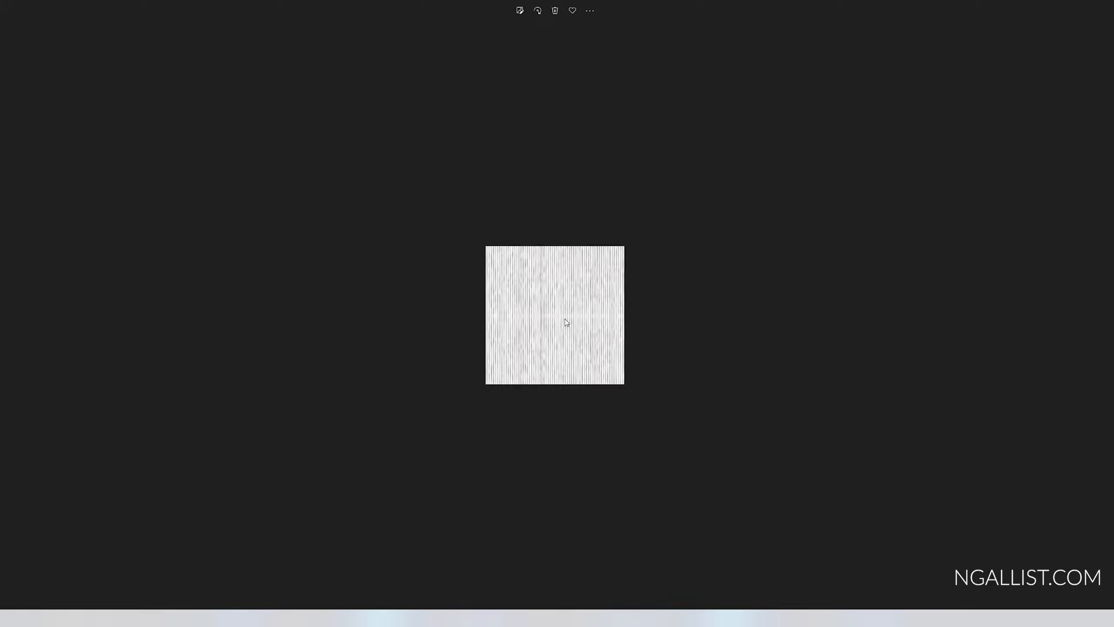
{"action": "scroll", "coordinate": [566, 323], "scroll_direction": "up", "scroll_amount": 5}
{"action": "scroll", "coordinate": [572, 331], "scroll_direction": "down", "scroll_amount": 2}
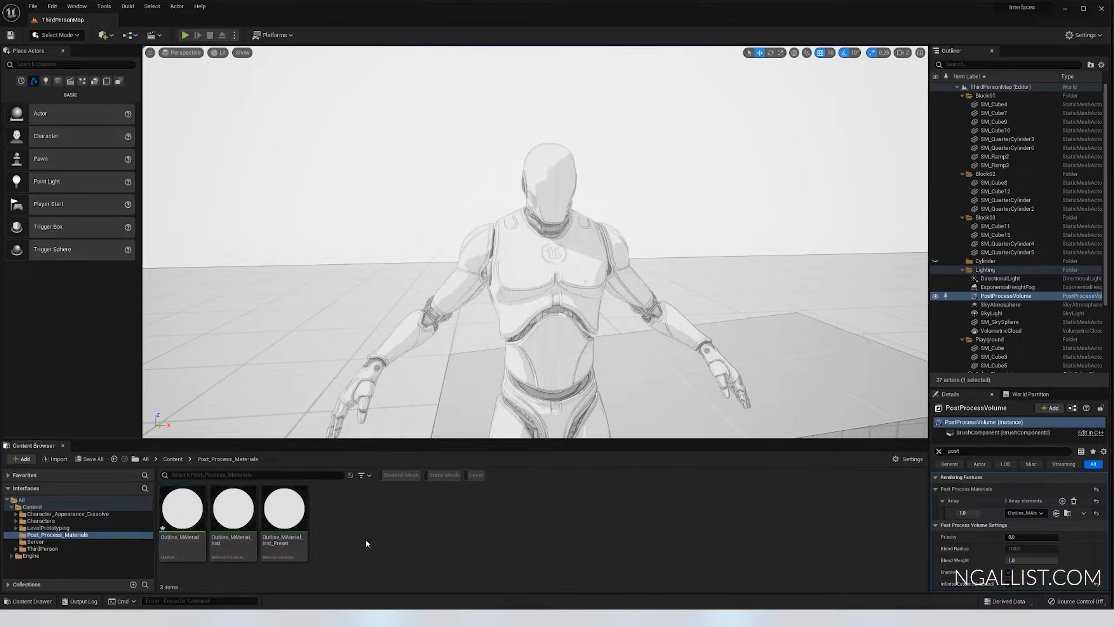
- Set the Outline_MAterial entry's weight to 0.0 and create a material named Crosshatch in the Post_Process_Materials folder
{"action": "left_click_drag", "start_coordinate": [965, 513], "coordinate": [934, 515]}
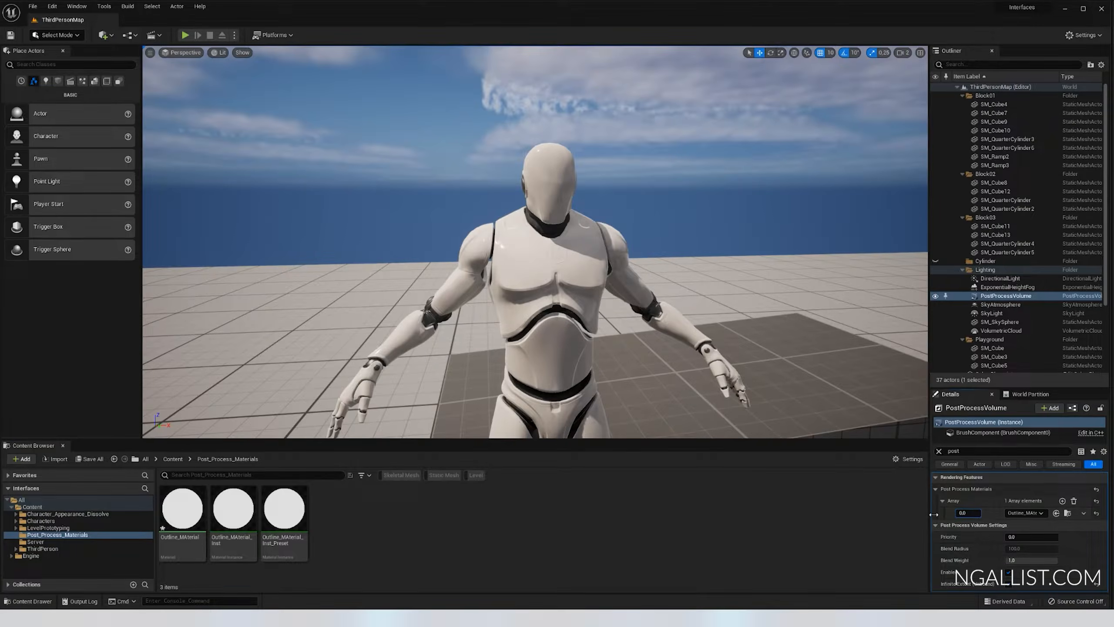
{"action": "right_click", "coordinate": [435, 496]}
{"action": "left_click", "coordinate": [478, 312]}
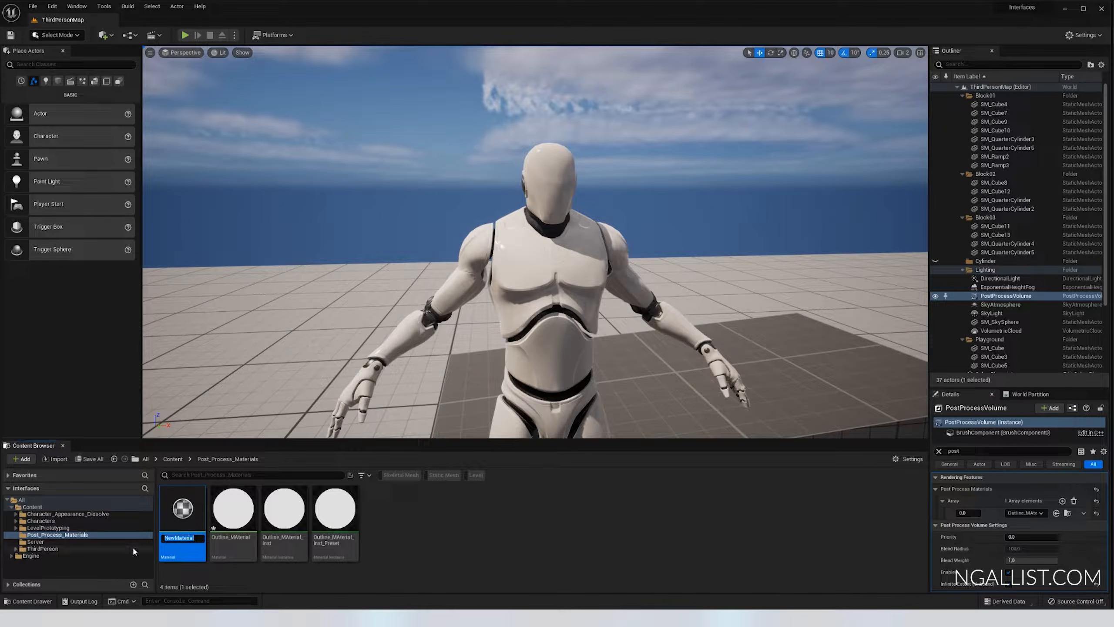
{"action": "type", "text": "Crossha"}
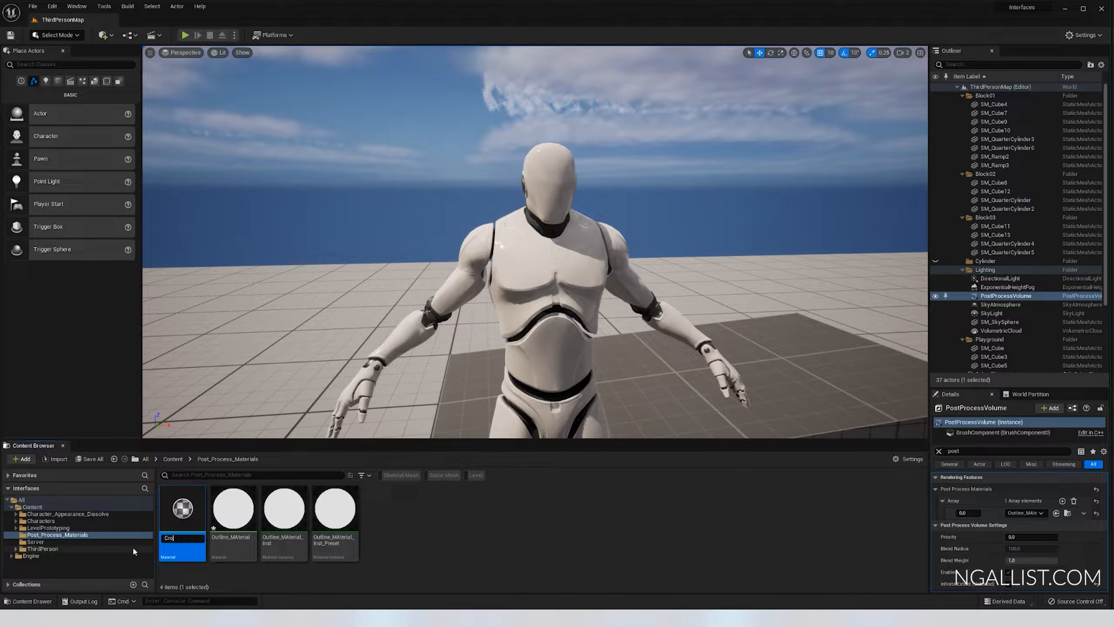
{"action": "type", "text": "tch"}
{"action": "key", "text": "Return"}
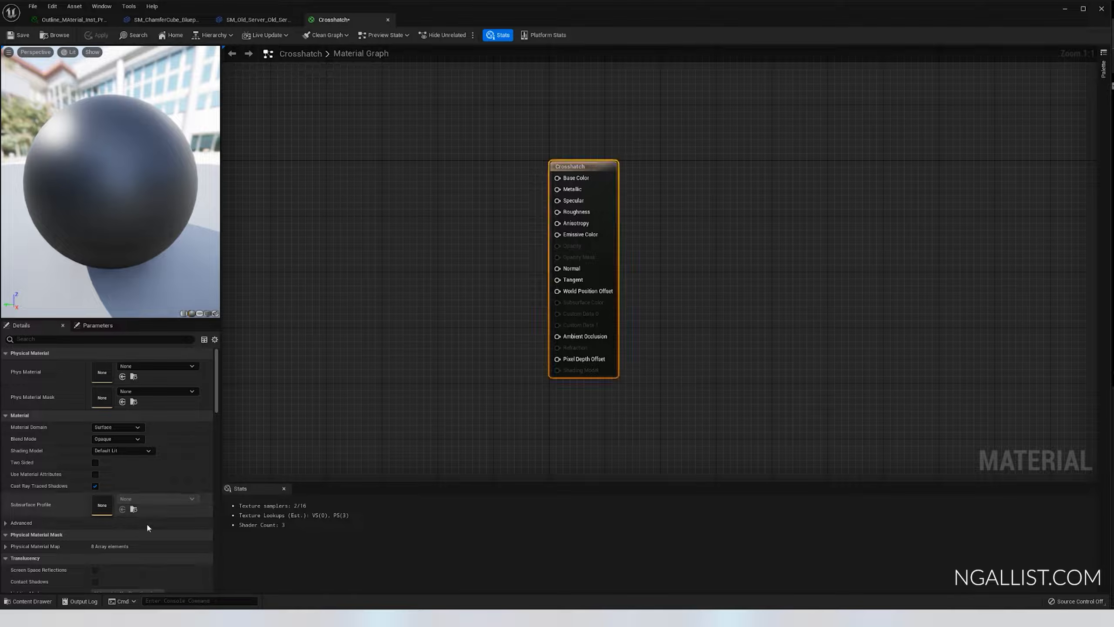
- Set the Crosshatch material's Material Domain to Post Process and its Blendable Location to Before Translucency
{"action": "left_click", "coordinate": [119, 427]}
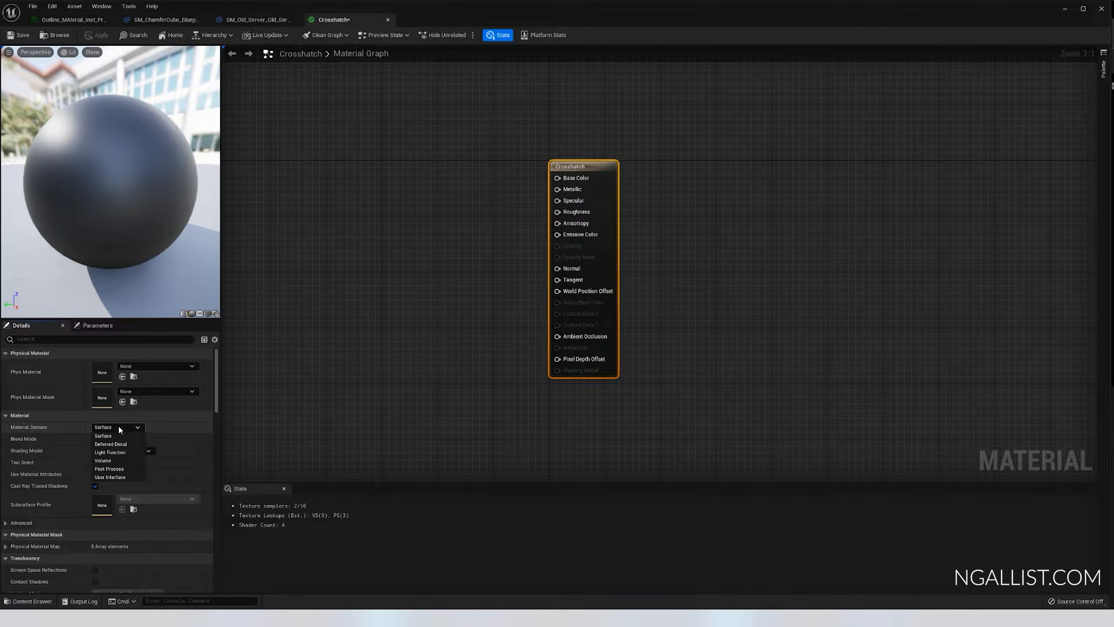
{"action": "left_click", "coordinate": [117, 468]}
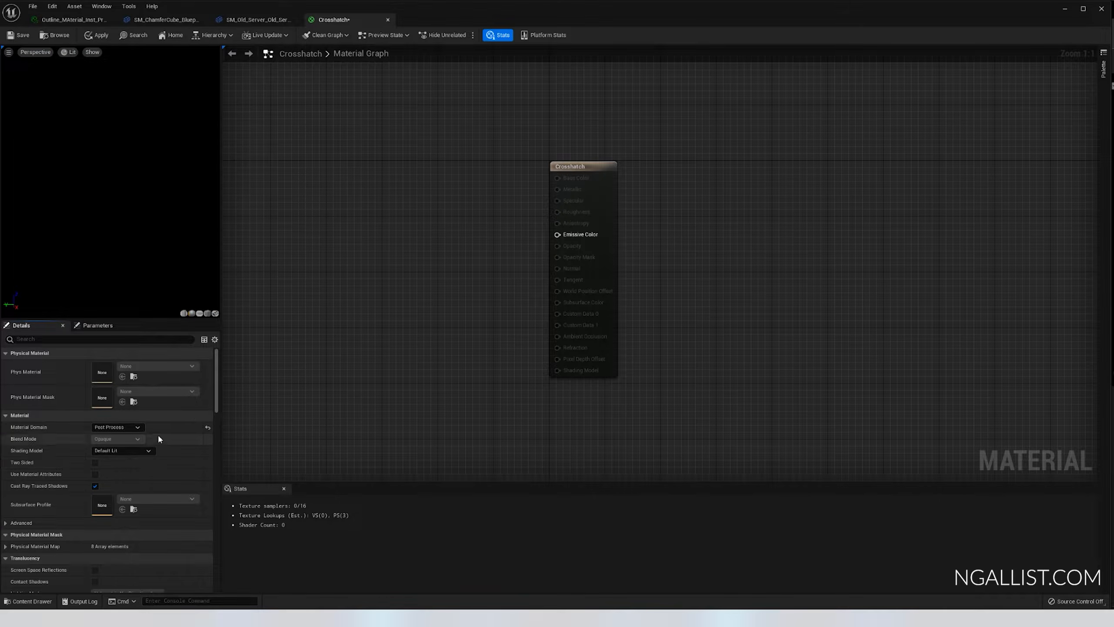
{"action": "left_click", "coordinate": [587, 164]}
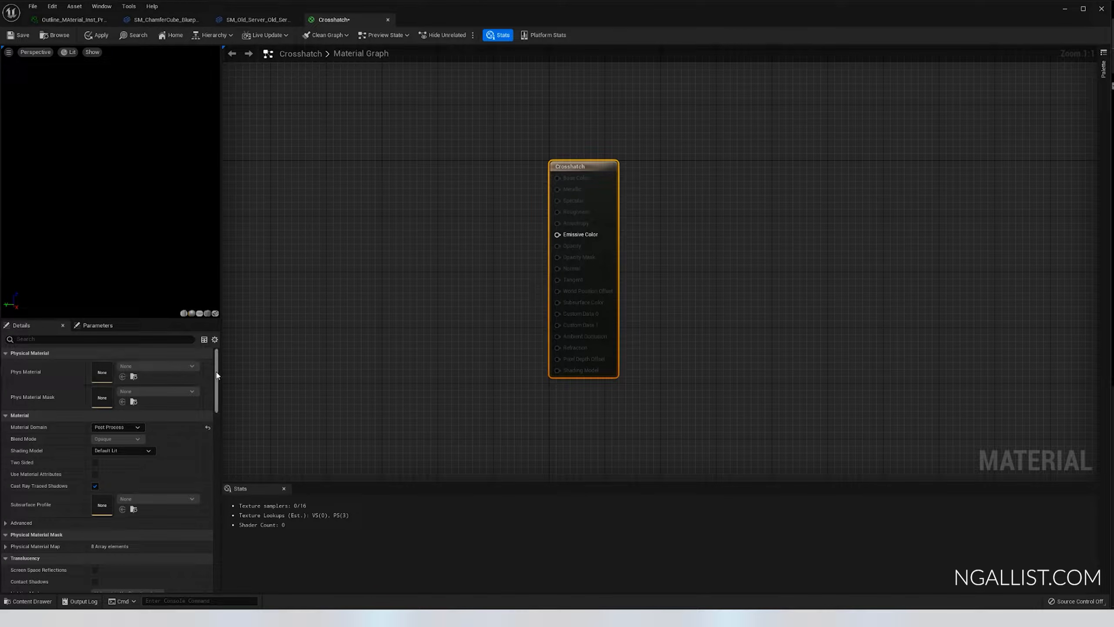
{"action": "scroll", "coordinate": [202, 491], "scroll_direction": "down", "scroll_amount": 10}
{"action": "scroll", "coordinate": [202, 490], "scroll_direction": "down", "scroll_amount": 5}
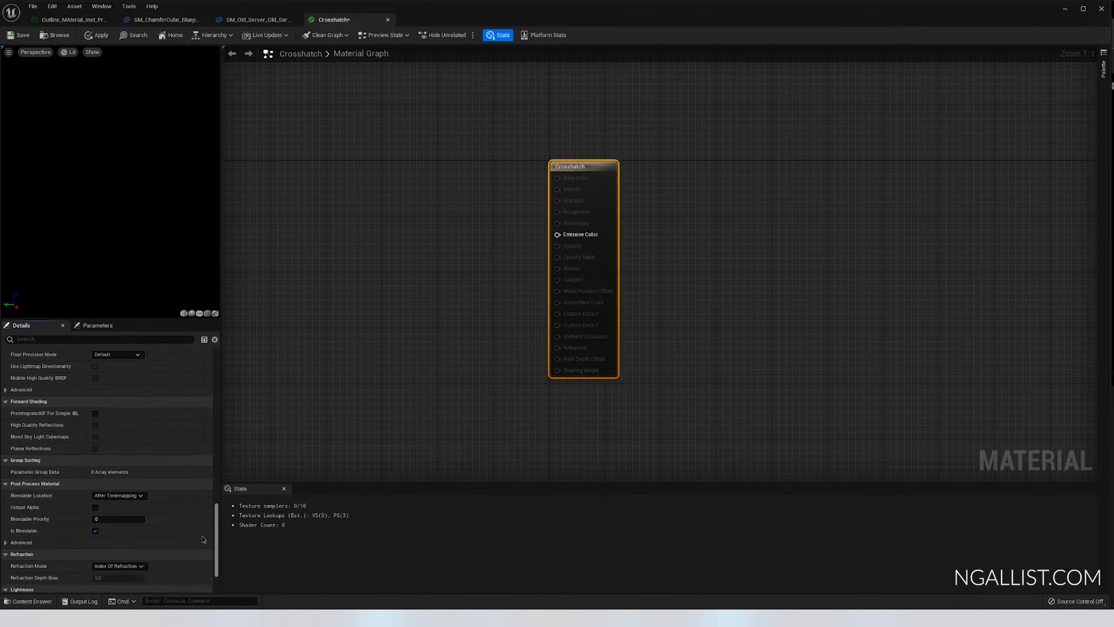
{"action": "left_click", "coordinate": [119, 495]}
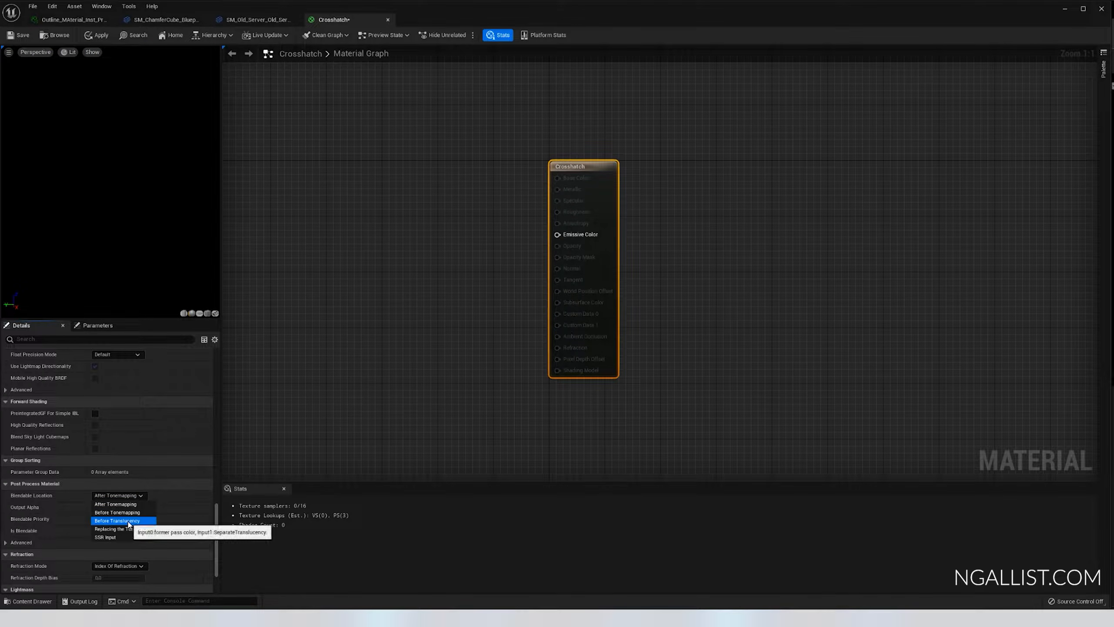
{"action": "left_click", "coordinate": [125, 521]}
- Move the Crosshatch result node aside and add five Constant nodes in the empty graph area before it
{"action": "left_click_drag", "start_coordinate": [581, 168], "coordinate": [672, 181]}
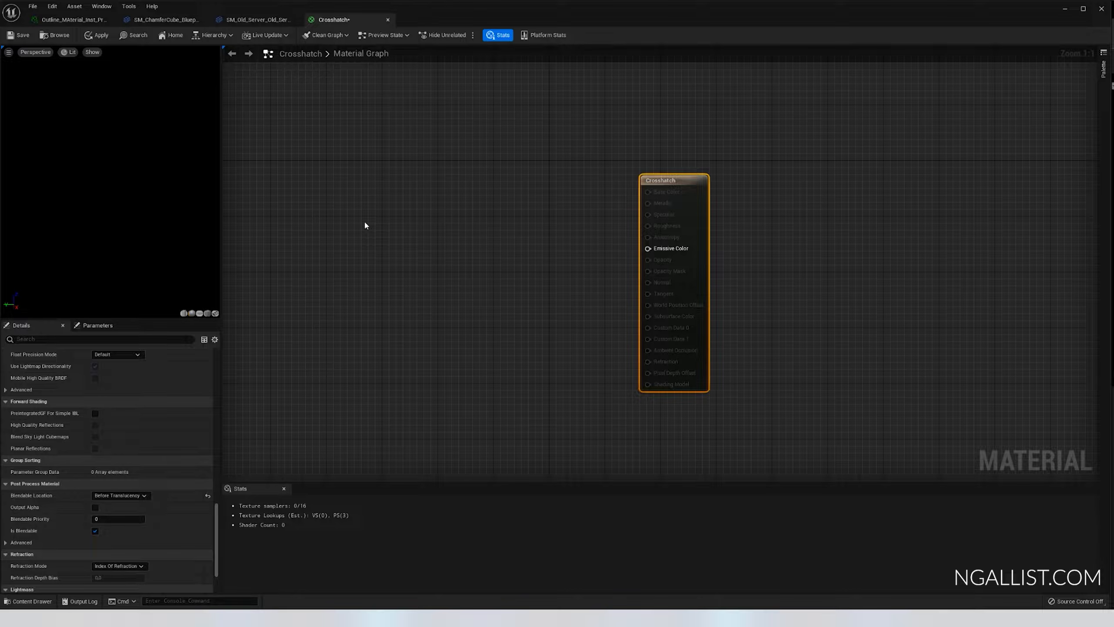
{"action": "scroll", "coordinate": [366, 223], "scroll_direction": "down", "scroll_amount": 3}
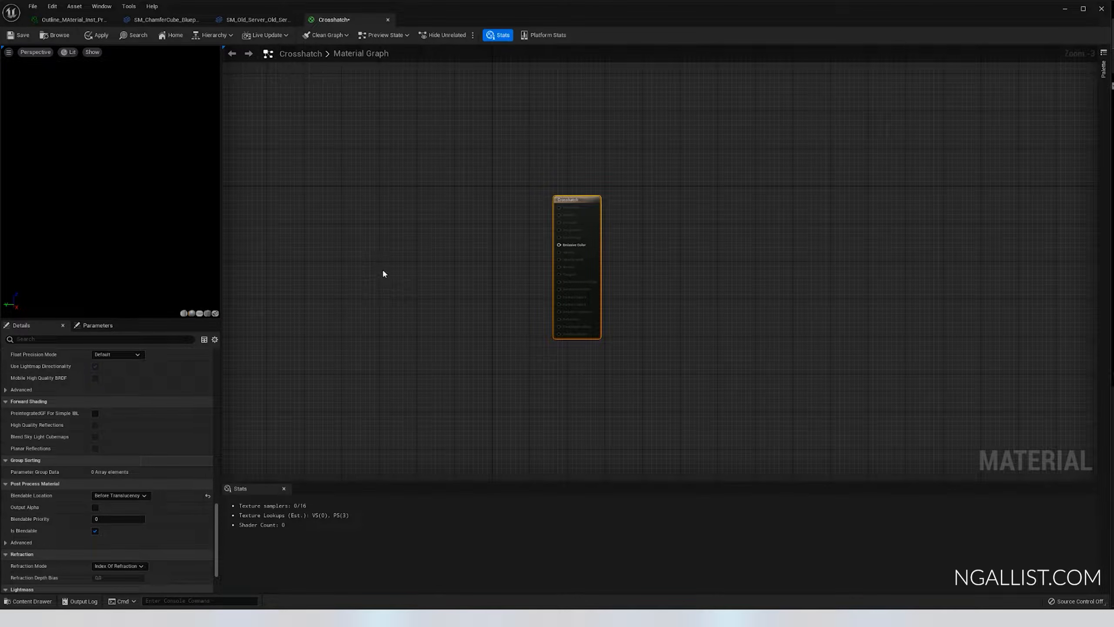
{"action": "scroll", "coordinate": [516, 261], "scroll_direction": "up", "scroll_amount": 3}
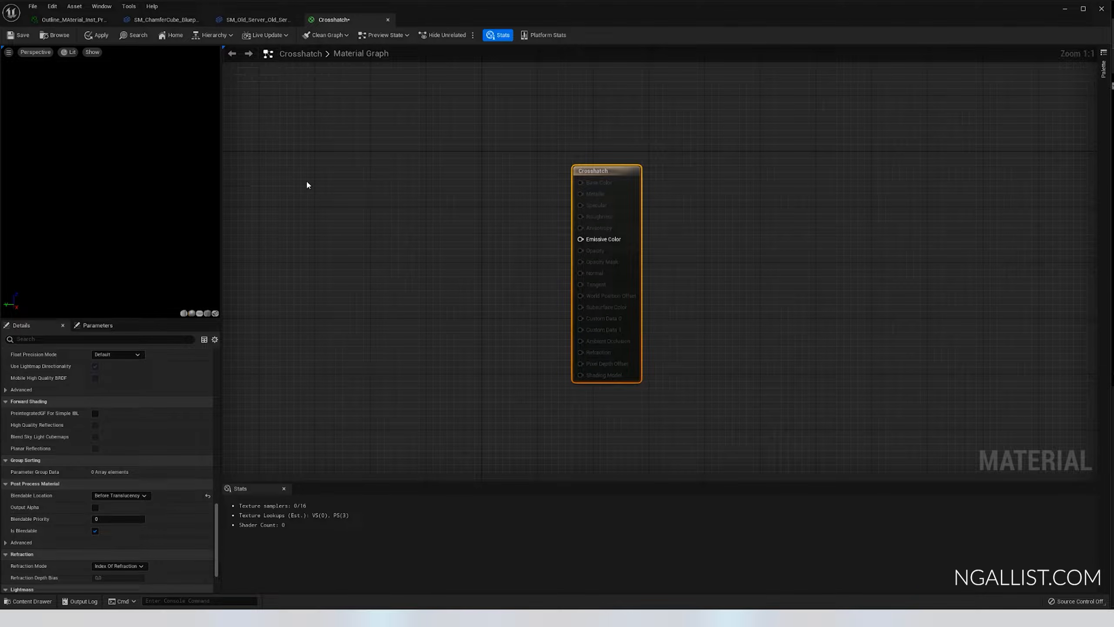
{"action": "left_click", "coordinate": [321, 161]}
{"action": "left_click", "coordinate": [350, 166]}
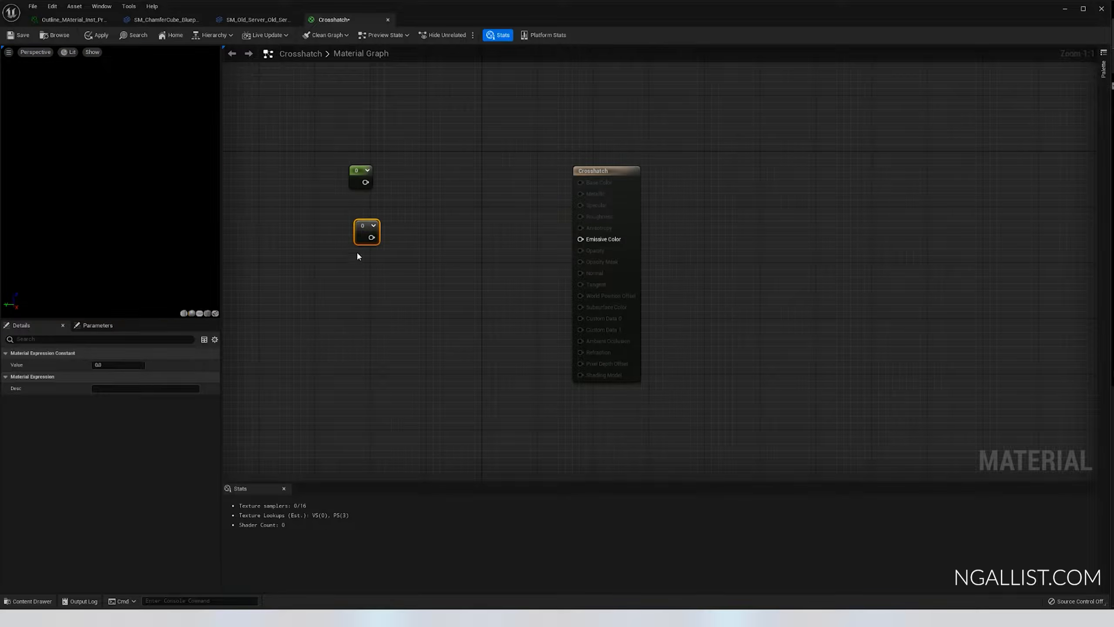
{"action": "left_click", "coordinate": [330, 240]}
{"action": "left_click", "coordinate": [405, 241]}
- Arrange the five Constant nodes in a cross, with one in the centre and one above, below and on each side
{"action": "left_click_drag", "start_coordinate": [341, 252], "coordinate": [309, 241]}
{"action": "left_click_drag", "start_coordinate": [406, 244], "coordinate": [359, 242]}
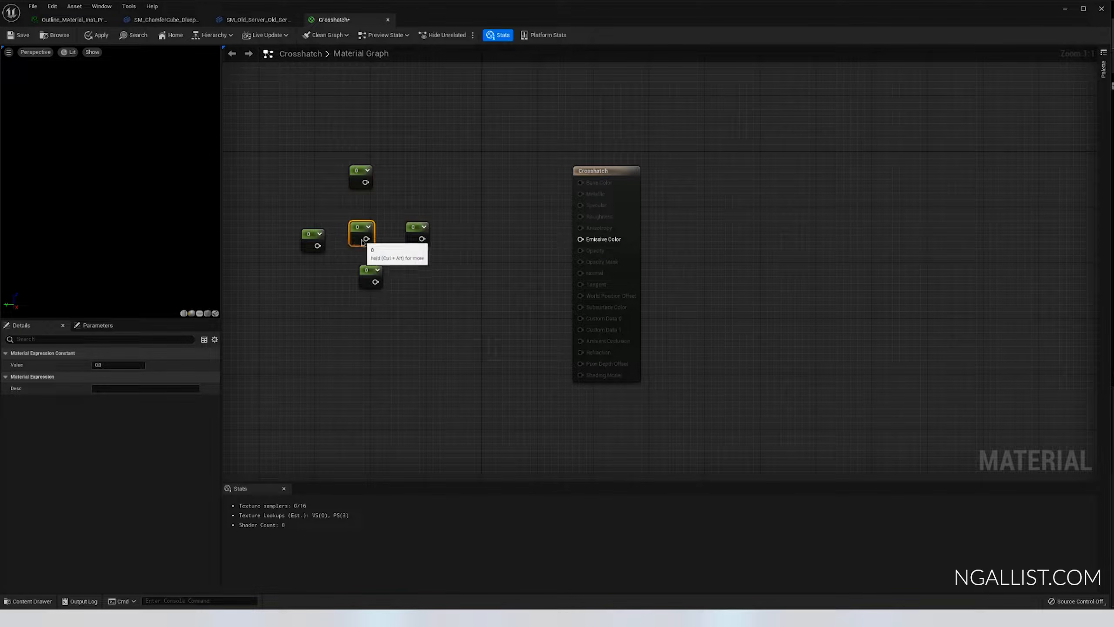
{"action": "left_click_drag", "start_coordinate": [366, 284], "coordinate": [327, 247]}
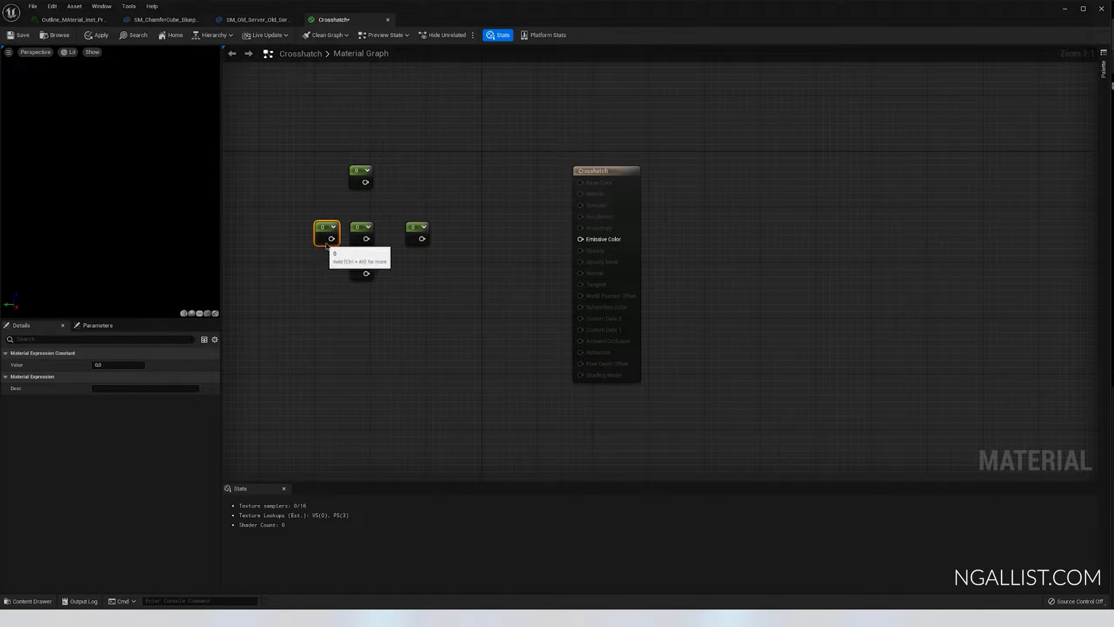
{"action": "left_click_drag", "start_coordinate": [417, 244], "coordinate": [396, 244]}
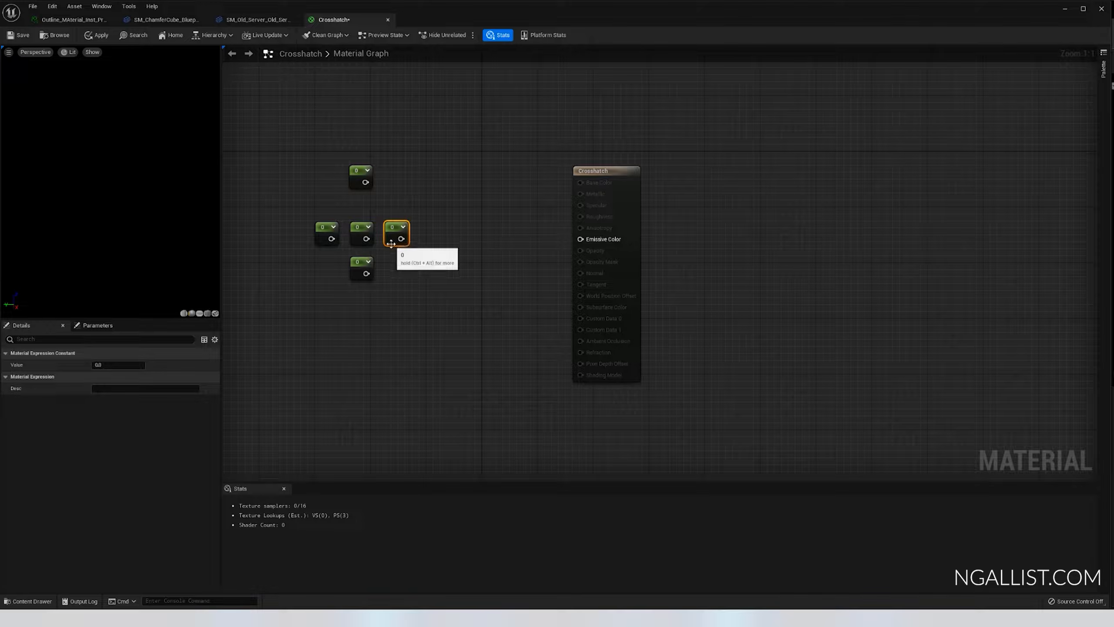
{"action": "left_click_drag", "start_coordinate": [360, 186], "coordinate": [360, 209]}
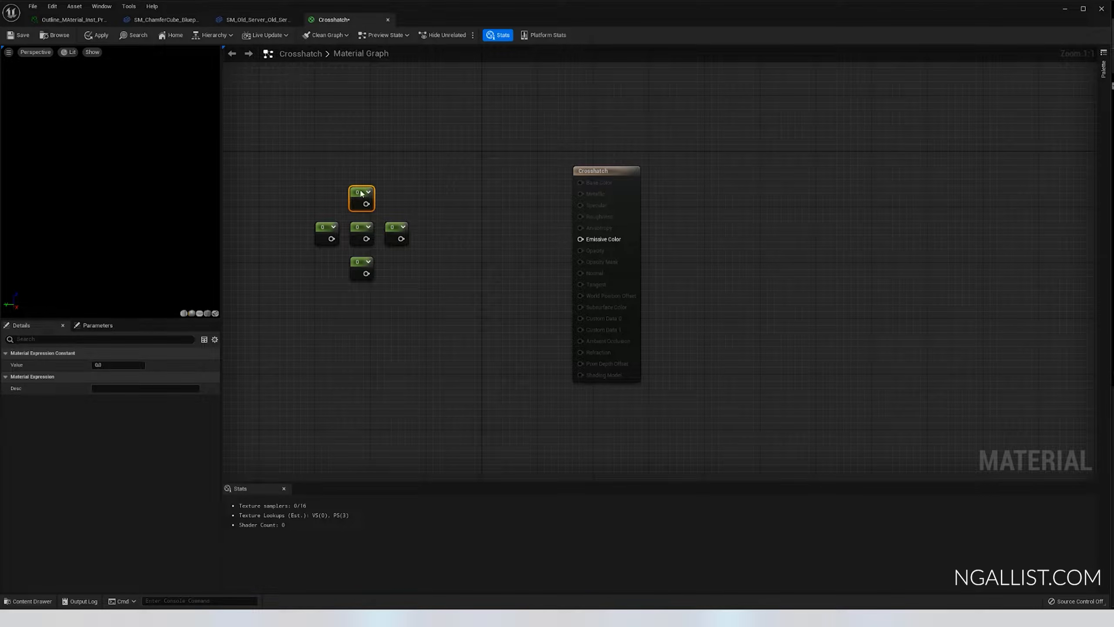
- Delete all five Constant nodes arranged in a cross, leaving only the Crosshatch result node in the graph
{"action": "left_click", "coordinate": [329, 239]}
{"action": "scroll", "coordinate": [377, 214], "scroll_direction": "down", "scroll_amount": 3}
{"action": "scroll", "coordinate": [374, 213], "scroll_direction": "up", "scroll_amount": 3}
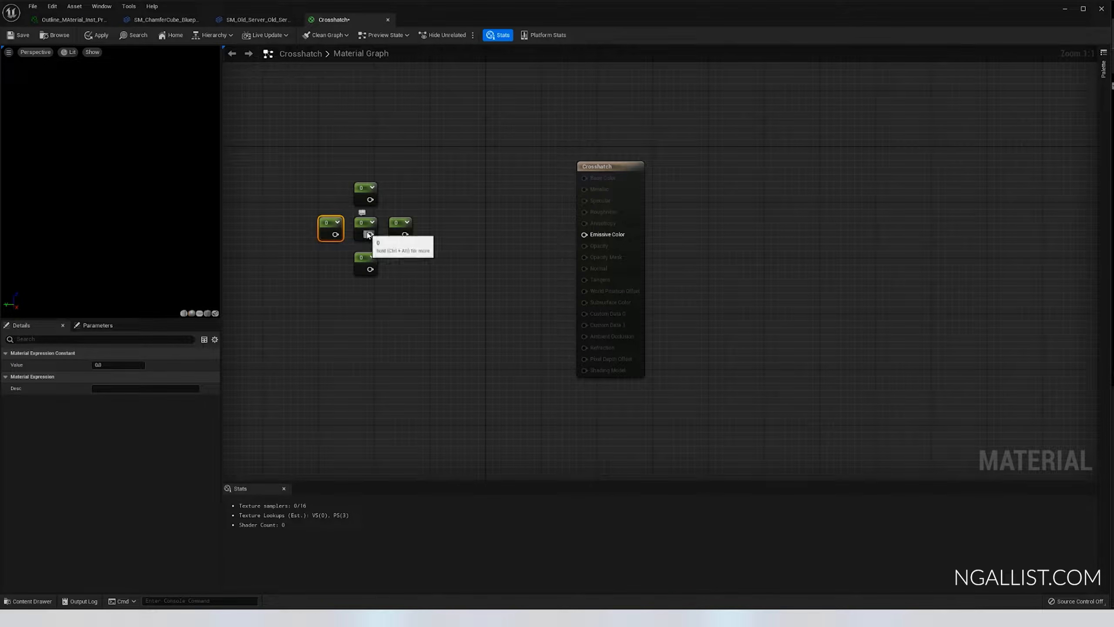
{"action": "key", "text": "Delete"}
{"action": "left_click", "coordinate": [362, 266]}
{"action": "key", "text": "Delete"}
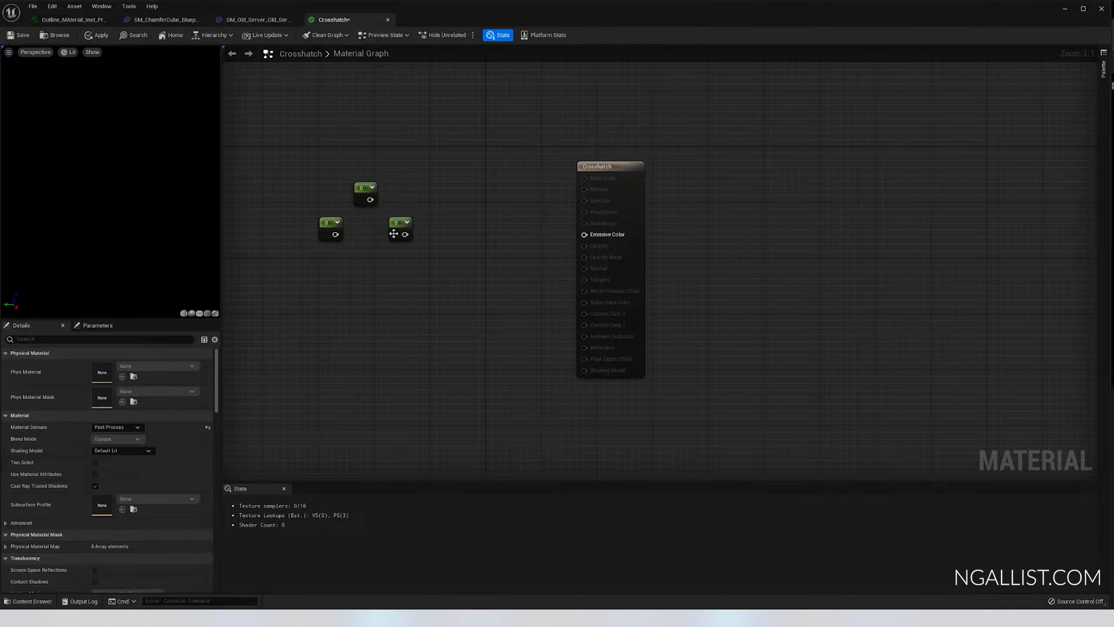
{"action": "left_click", "coordinate": [395, 233]}
{"action": "key", "text": "Delete"}
{"action": "left_click", "coordinate": [326, 234]}
{"action": "key", "text": "Delete"}
{"action": "left_click", "coordinate": [358, 202]}
{"action": "key", "text": "Delete"}
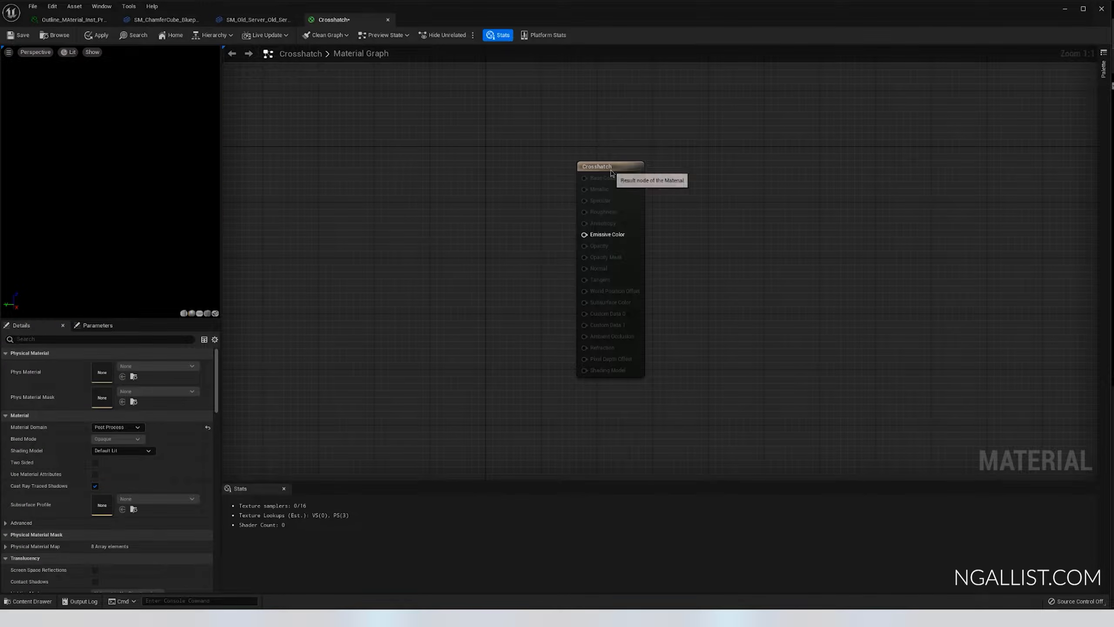
- Move the Crosshatch result node farther out and place a new SceneTexture node well before it in the graph
{"action": "left_click_drag", "start_coordinate": [612, 167], "coordinate": [728, 168]}
{"action": "right_click", "coordinate": [434, 224]}
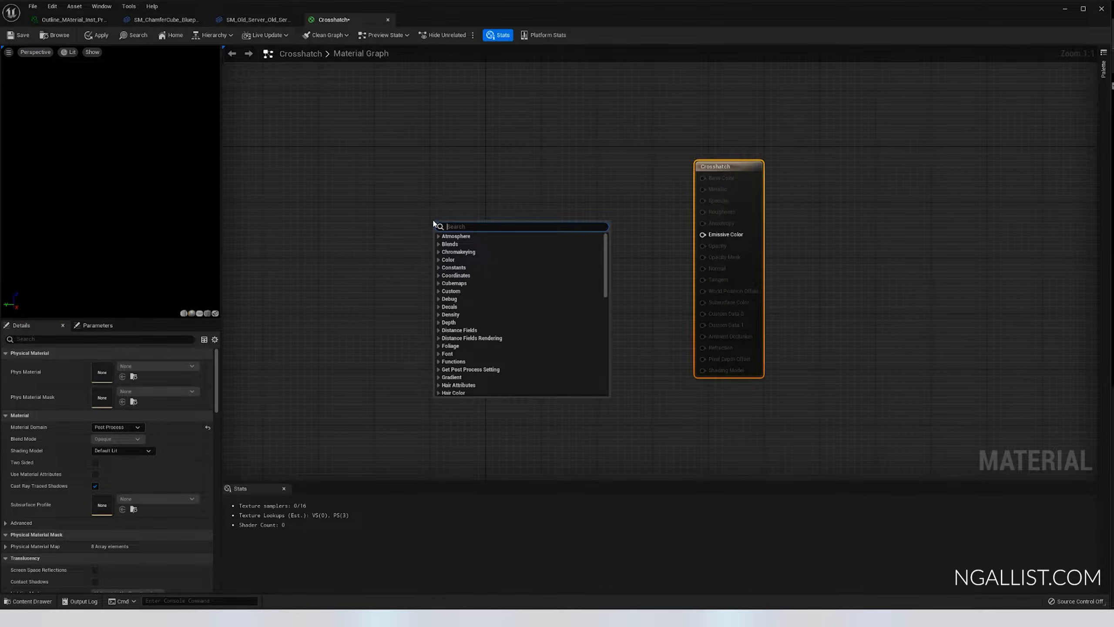
{"action": "type", "text": "scenete"}
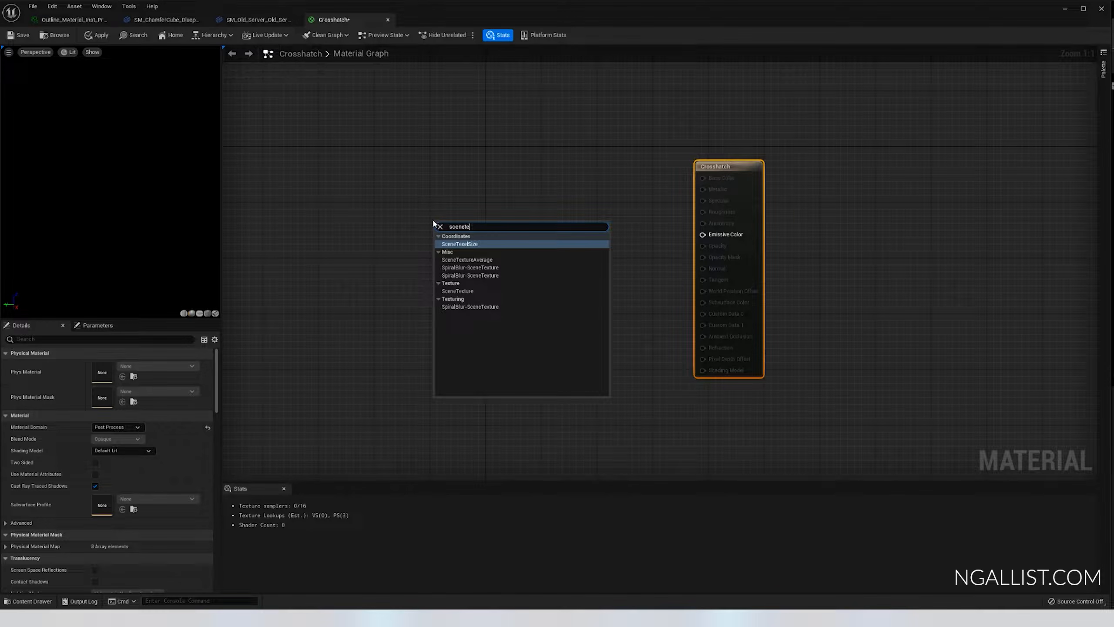
{"action": "key", "text": "Down"}
{"action": "key", "text": "Down"}
{"action": "key", "text": "Down"}
{"action": "key", "text": "Down"}
{"action": "key", "text": "Return"}
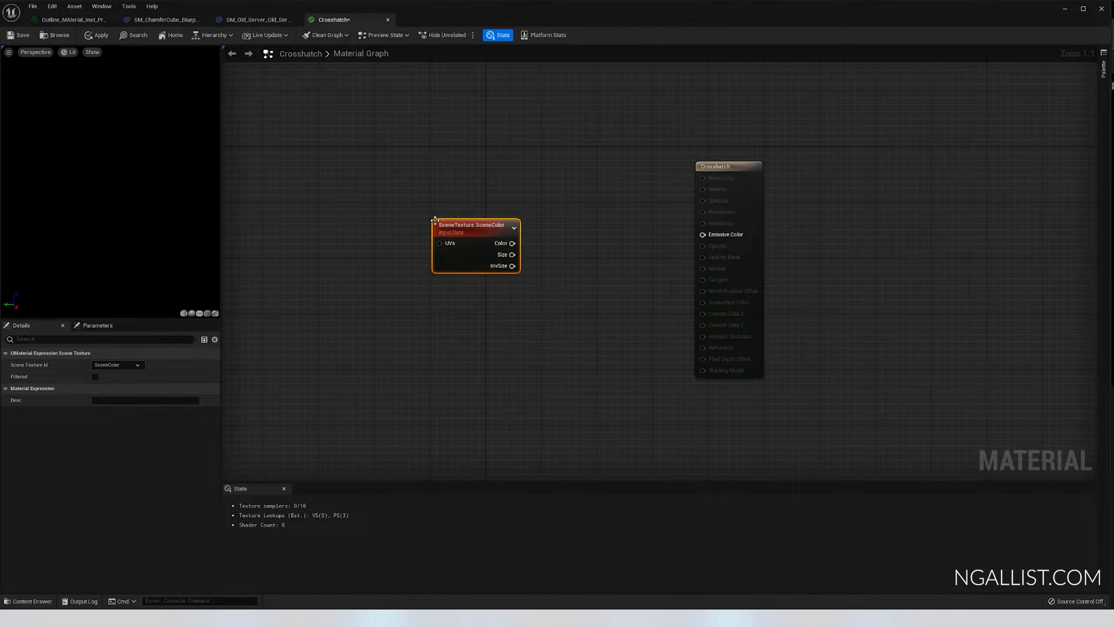
{"action": "left_click_drag", "start_coordinate": [435, 219], "coordinate": [321, 209]}
{"action": "left_click_drag", "start_coordinate": [398, 233], "coordinate": [440, 238]}
{"action": "key", "text": "Escape"}
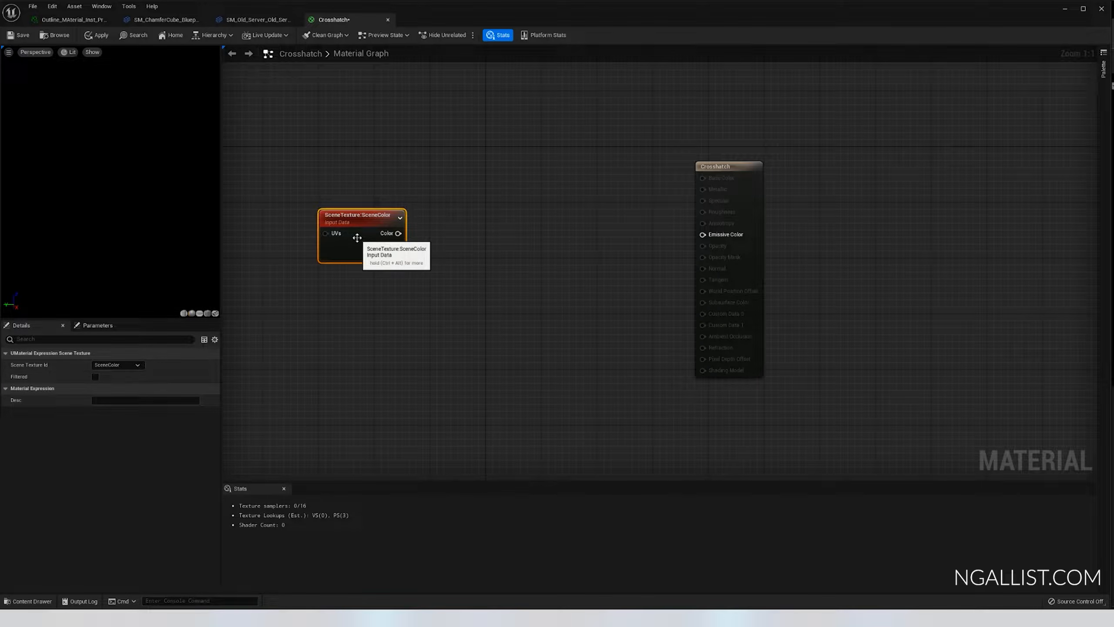
- Set the SceneTexture node's Scene Texture Id to SceneDepth and connect its Color output to the result node's Emissive Color
{"action": "left_click", "coordinate": [125, 365]}
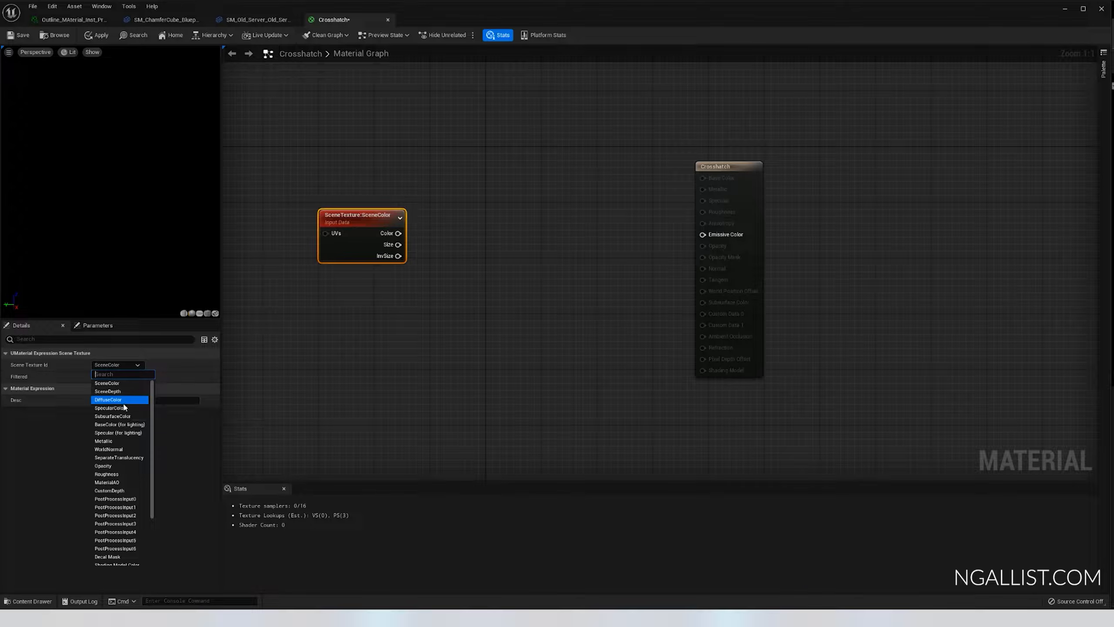
{"action": "left_click", "coordinate": [107, 390]}
{"action": "left_click_drag", "start_coordinate": [400, 233], "coordinate": [702, 234]}
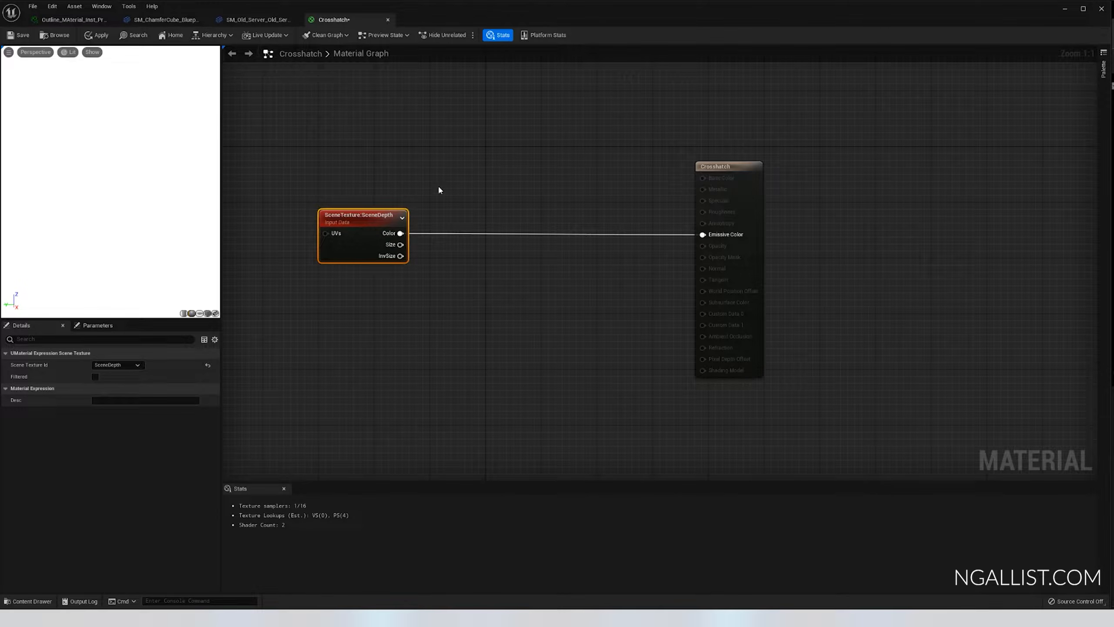
- Add a second asset-reference element to the PostProcessVolume's Post Process Materials array and assign the Crosshatch material to it
{"action": "left_click_drag", "start_coordinate": [490, 21], "coordinate": [1113, 167]}
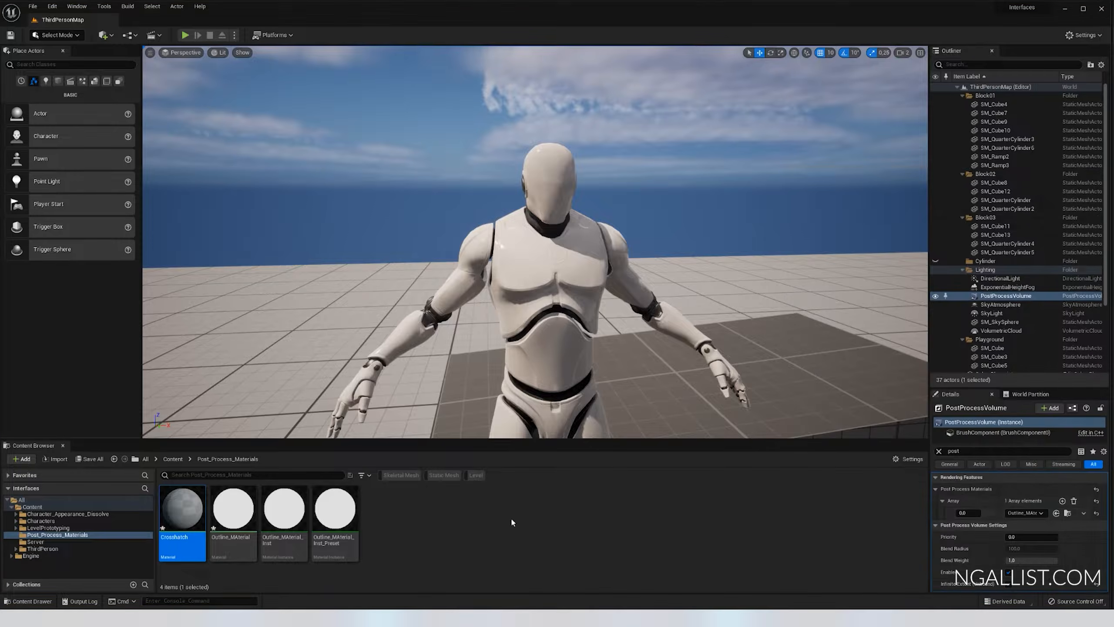
{"action": "mouse_move", "coordinate": [180, 526]}
{"action": "left_mouse_down"}
{"action": "mouse_move", "coordinate": [679, 555]}
{"action": "mouse_move", "coordinate": [175, 532]}
{"action": "left_mouse_up"}
{"action": "left_click", "coordinate": [1003, 545]}
{"action": "left_click", "coordinate": [1062, 501]}
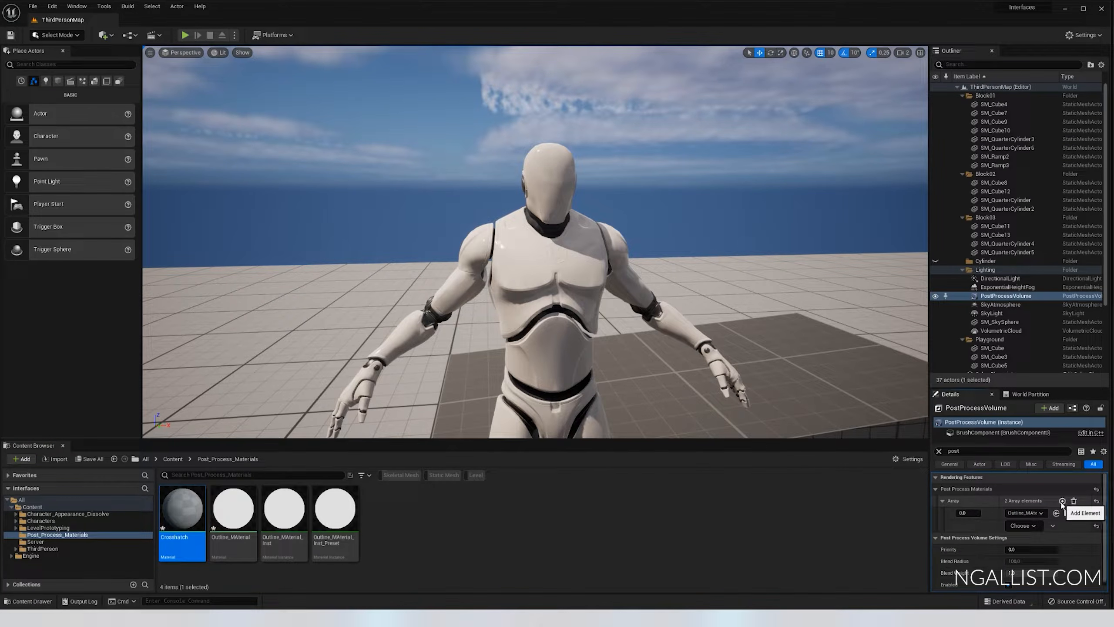
{"action": "left_click", "coordinate": [1044, 525]}
{"action": "left_click", "coordinate": [1027, 536]}
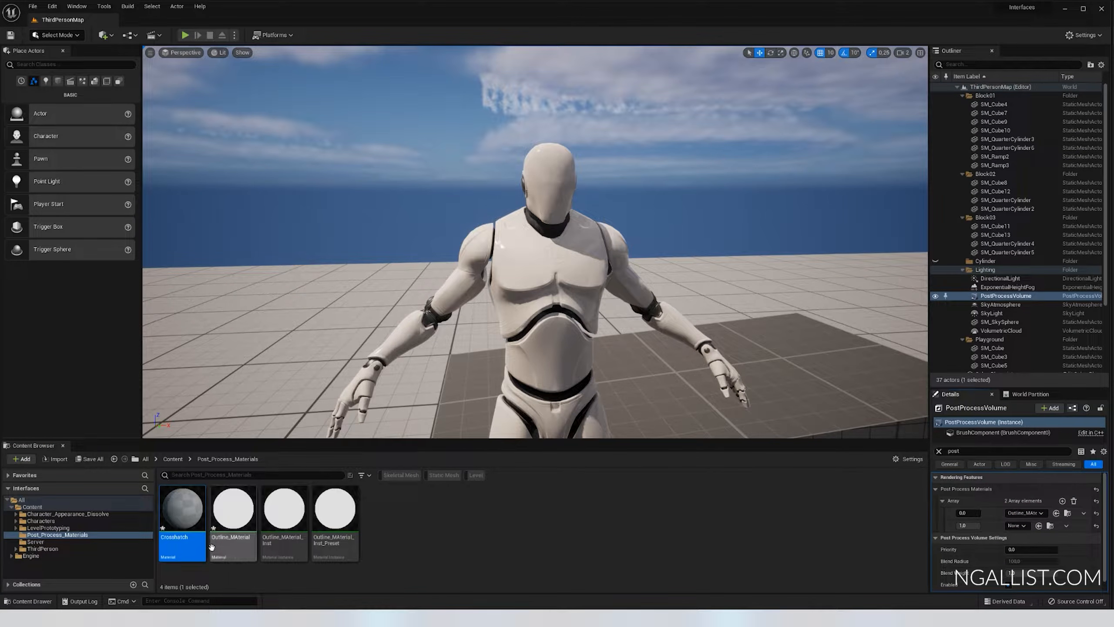
{"action": "left_click_drag", "start_coordinate": [182, 511], "coordinate": [1015, 525]}
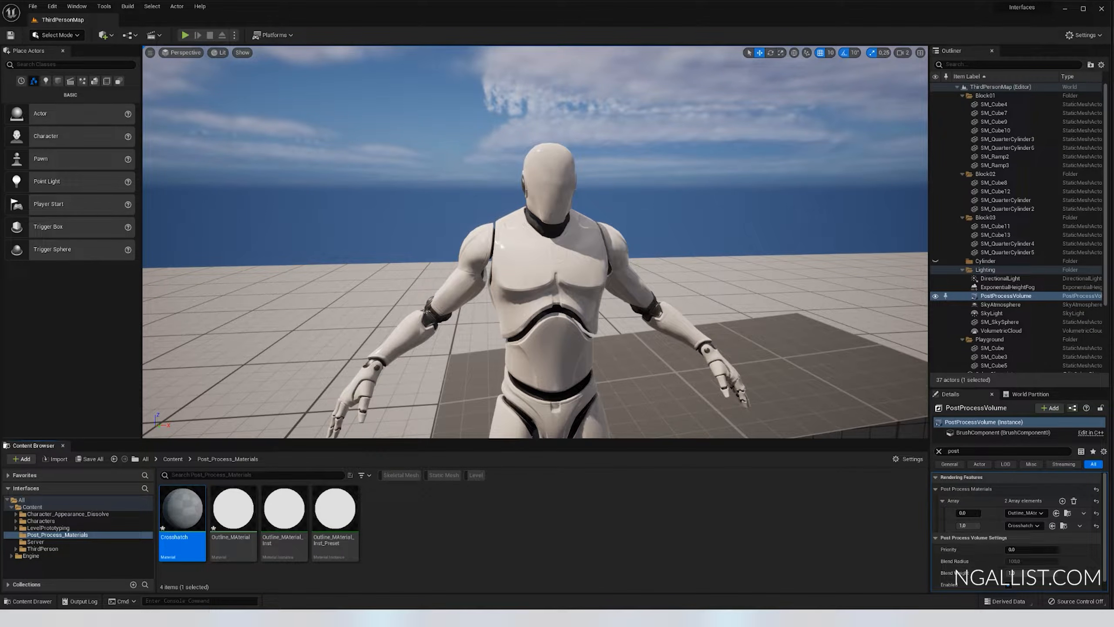
- Save the Crosshatch material and inspect its scene-depth effect in the level view
{"action": "key", "text": "ctrl+s"}
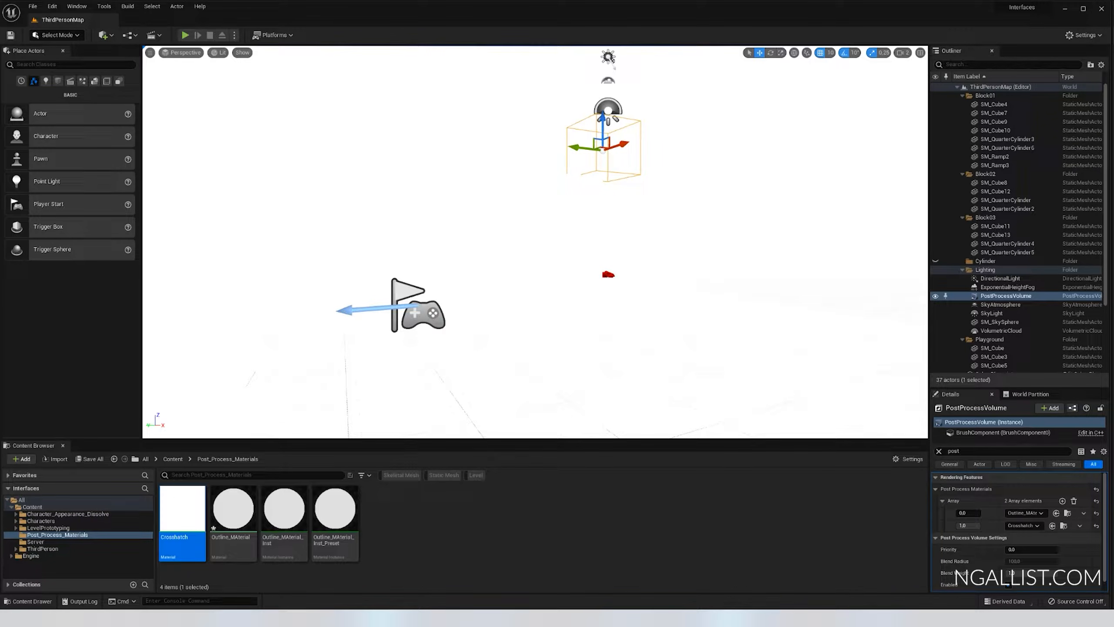
{"action": "key", "text": "ctrl+s"}
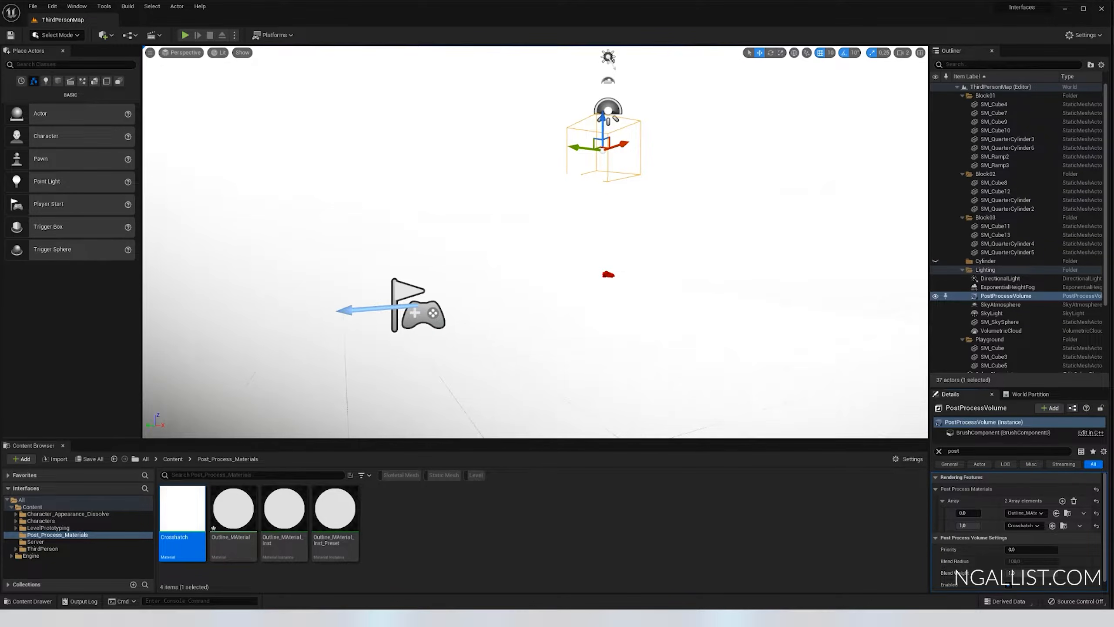
{"action": "right_click_drag", "start_coordinate": [536, 241], "coordinate": [360, 235]}
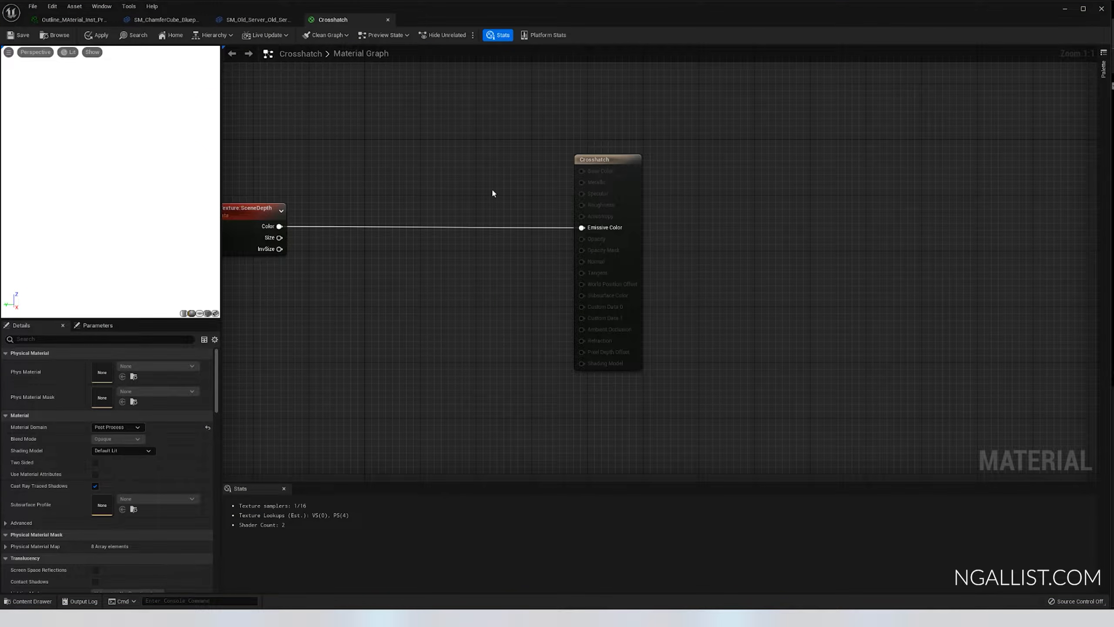
- Move the result node farther from the SceneDepth node, then duplicate the SceneDepth node and place the copy above and before the original
{"action": "right_click_drag", "start_coordinate": [422, 215], "coordinate": [557, 217]}
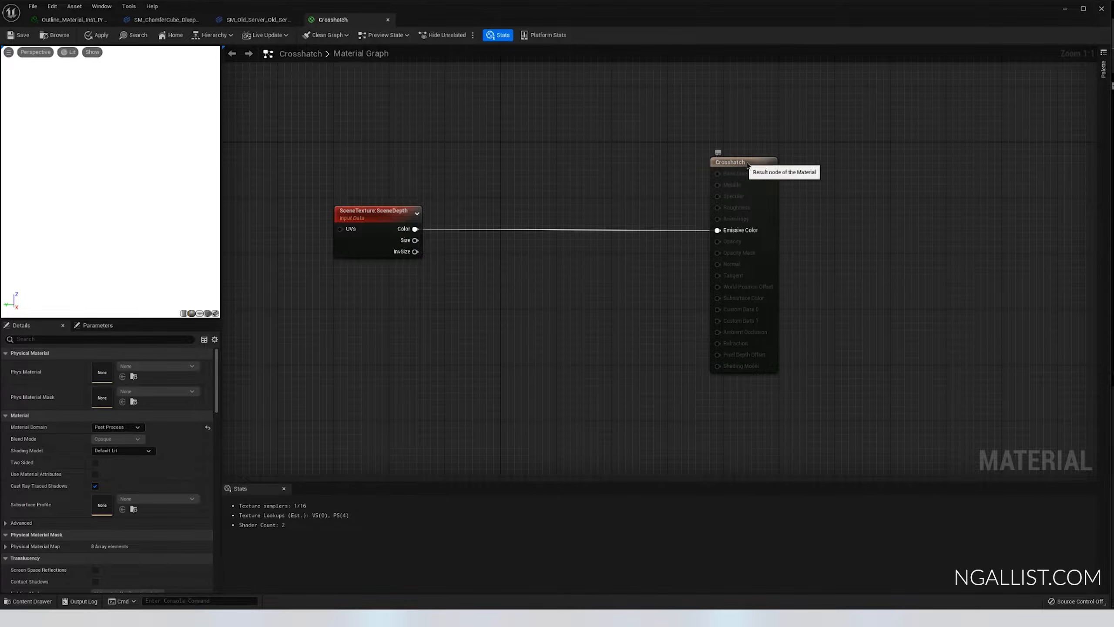
{"action": "left_click_drag", "start_coordinate": [747, 164], "coordinate": [982, 163]}
{"action": "scroll", "coordinate": [386, 160], "scroll_direction": "down", "scroll_amount": 2}
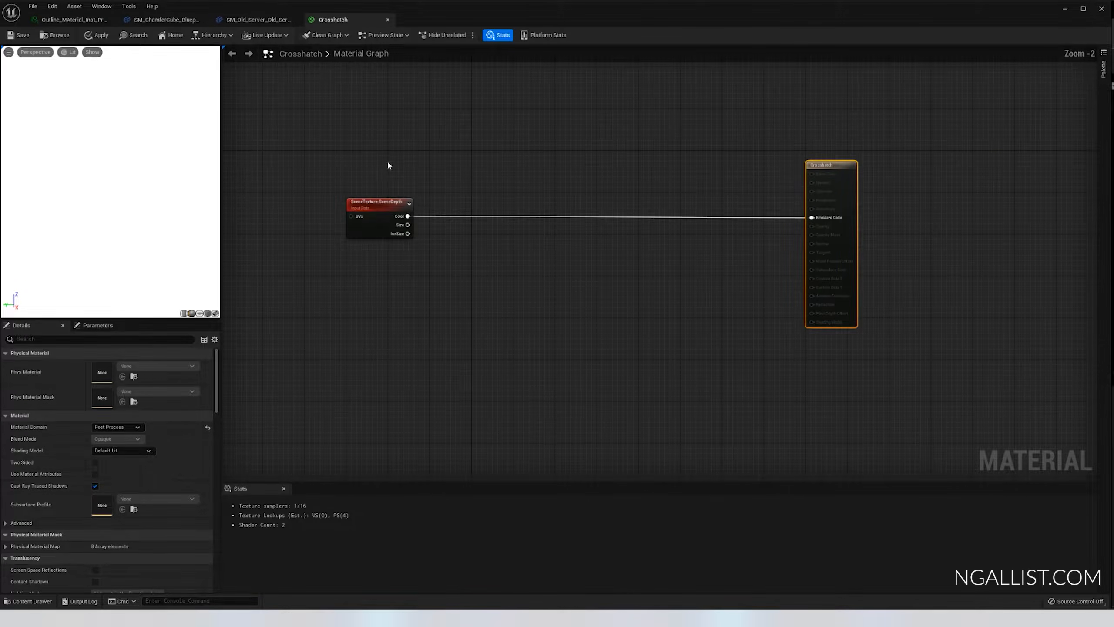
{"action": "right_click_drag", "start_coordinate": [395, 167], "coordinate": [499, 201]}
{"action": "left_click", "coordinate": [422, 212]}
{"action": "key", "text": "ctrl+d"}
{"action": "left_click_drag", "start_coordinate": [539, 215], "coordinate": [349, 131]}
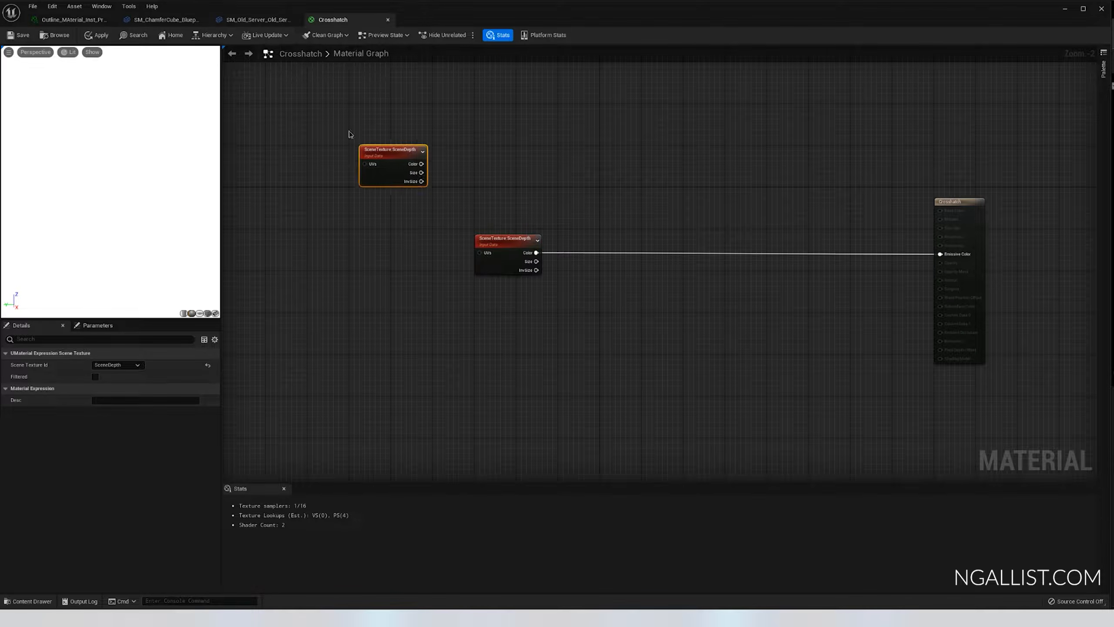
- Create a Multiply node with its A input fed by the duplicated SceneDepth node's InvSize output
{"action": "right_click_drag", "start_coordinate": [350, 134], "coordinate": [491, 224]}
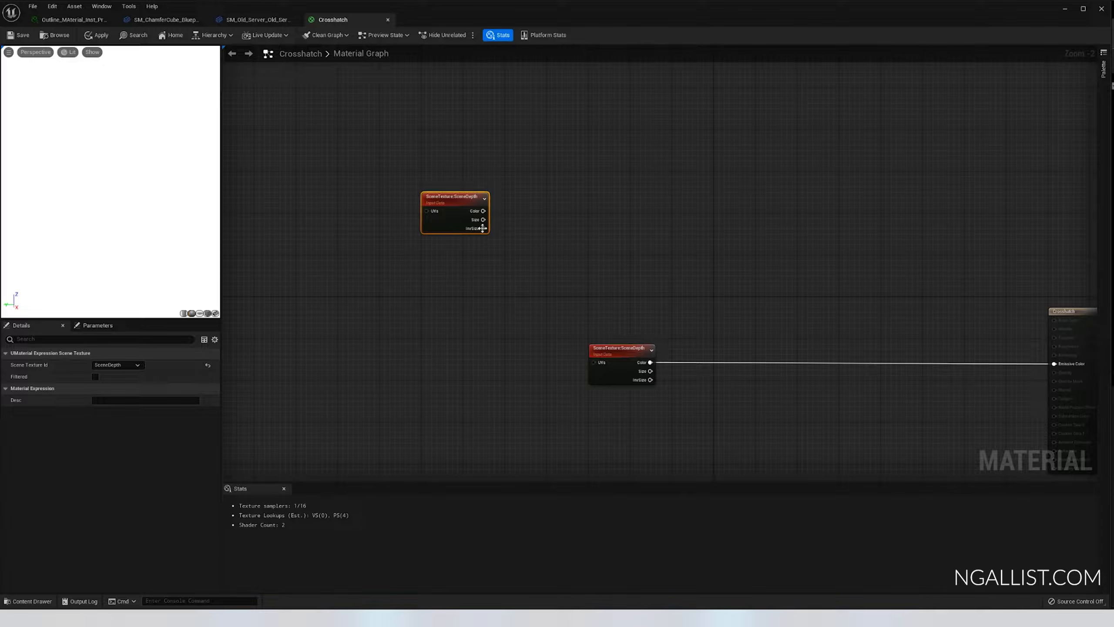
{"action": "left_click_drag", "start_coordinate": [483, 228], "coordinate": [589, 221]}
{"action": "type", "text": "mult"}
{"action": "key", "text": "Return"}
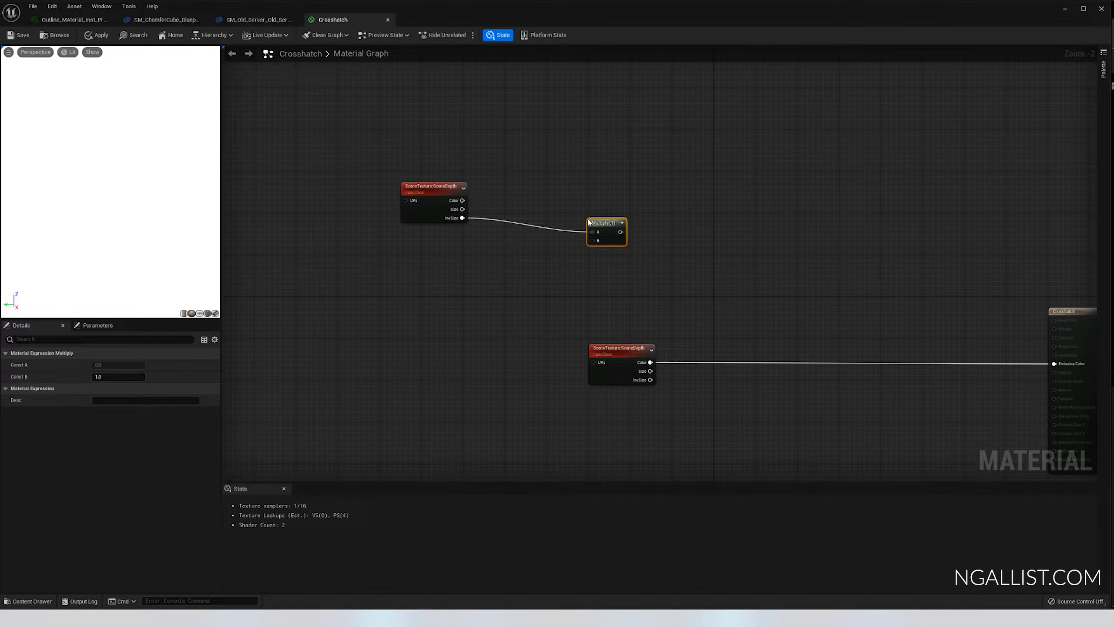
- Add a Constant2Vector node, connect it to the Multiply node's B input and set its R value to -1
{"action": "left_click", "coordinate": [546, 256]}
{"action": "left_click", "coordinate": [525, 258]}
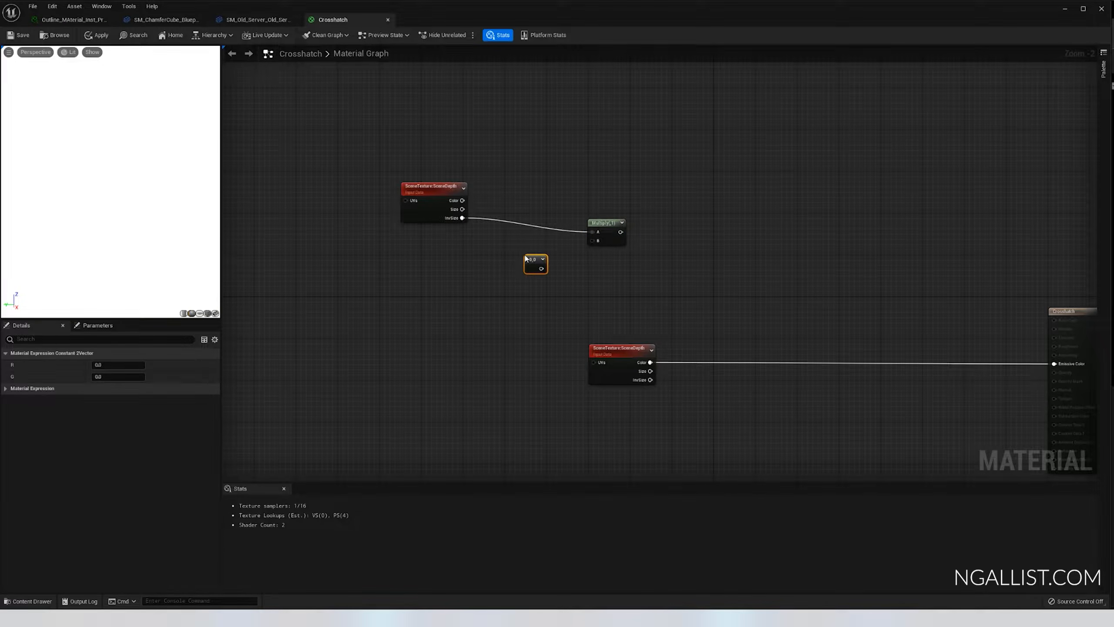
{"action": "scroll", "coordinate": [541, 268], "scroll_direction": "up", "scroll_amount": 2}
{"action": "left_click_drag", "start_coordinate": [540, 268], "coordinate": [610, 231]}
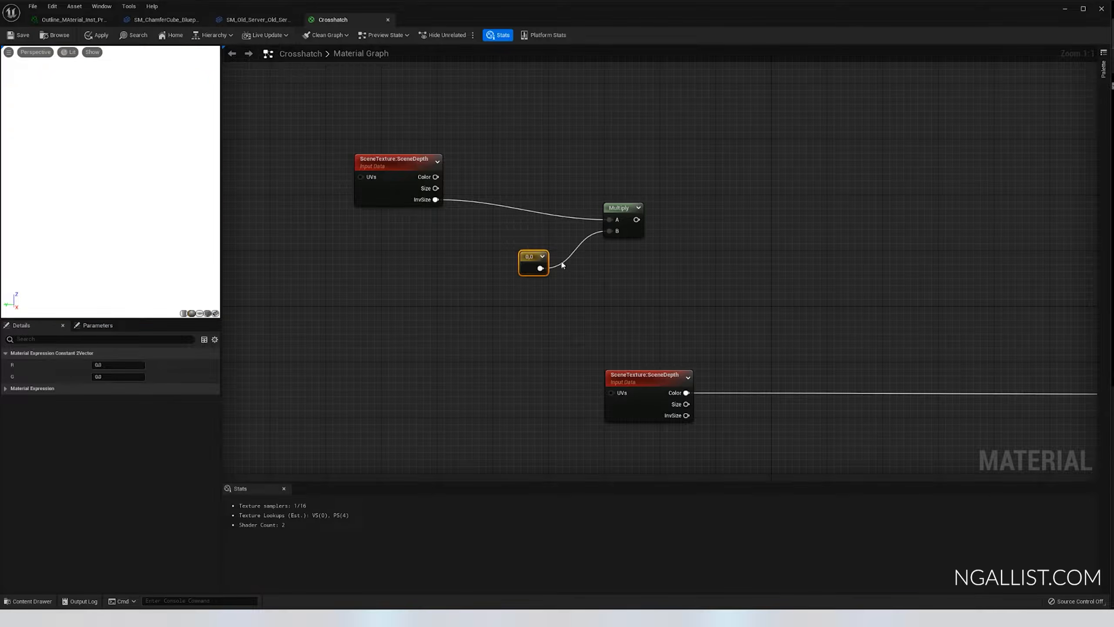
{"action": "left_click", "coordinate": [110, 364]}
{"action": "type", "text": "-1"}
{"action": "key", "text": "Return"}
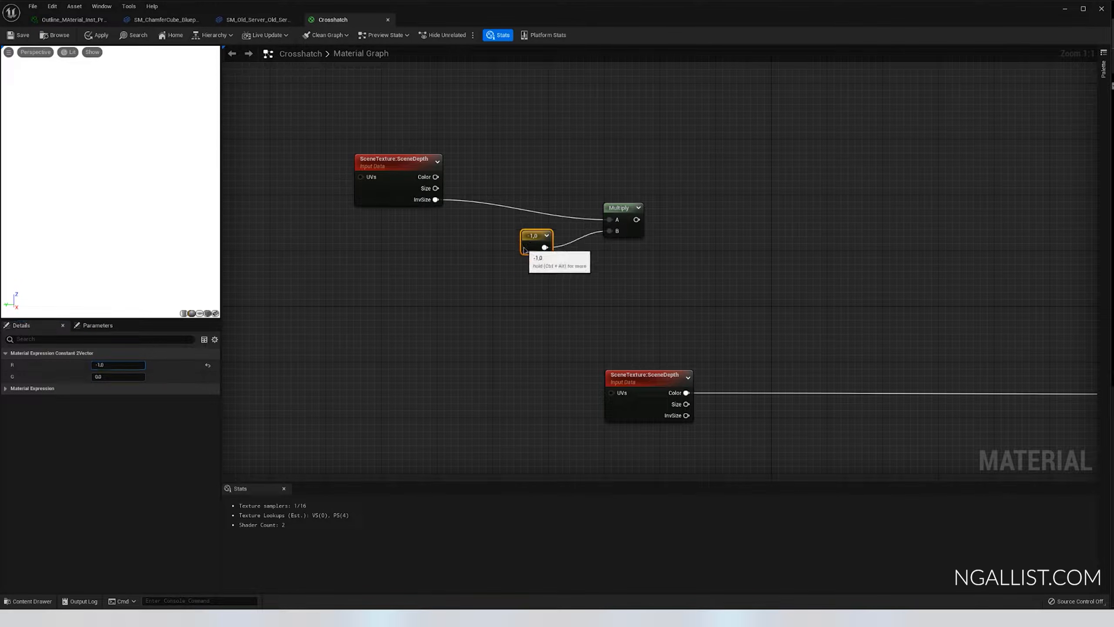
- Place a TextureCoordinate node just above the Multiply node
{"action": "right_click_drag", "start_coordinate": [597, 187], "coordinate": [536, 230]}
{"action": "right_click", "coordinate": [552, 182]}
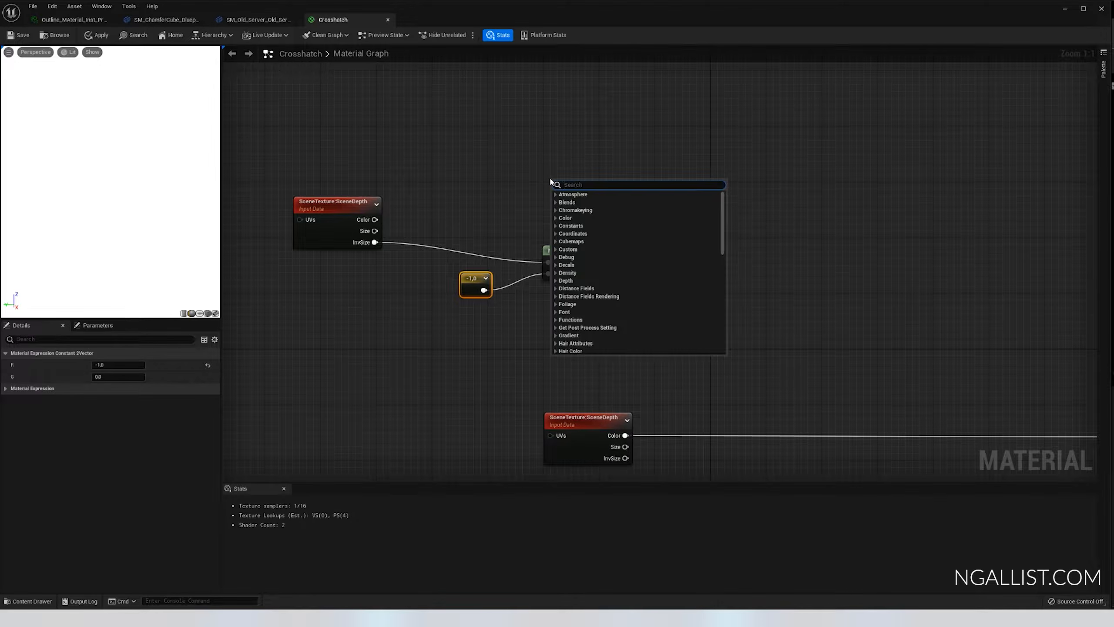
{"action": "type", "text": "tex"}
{"action": "left_click", "coordinate": [583, 241]}
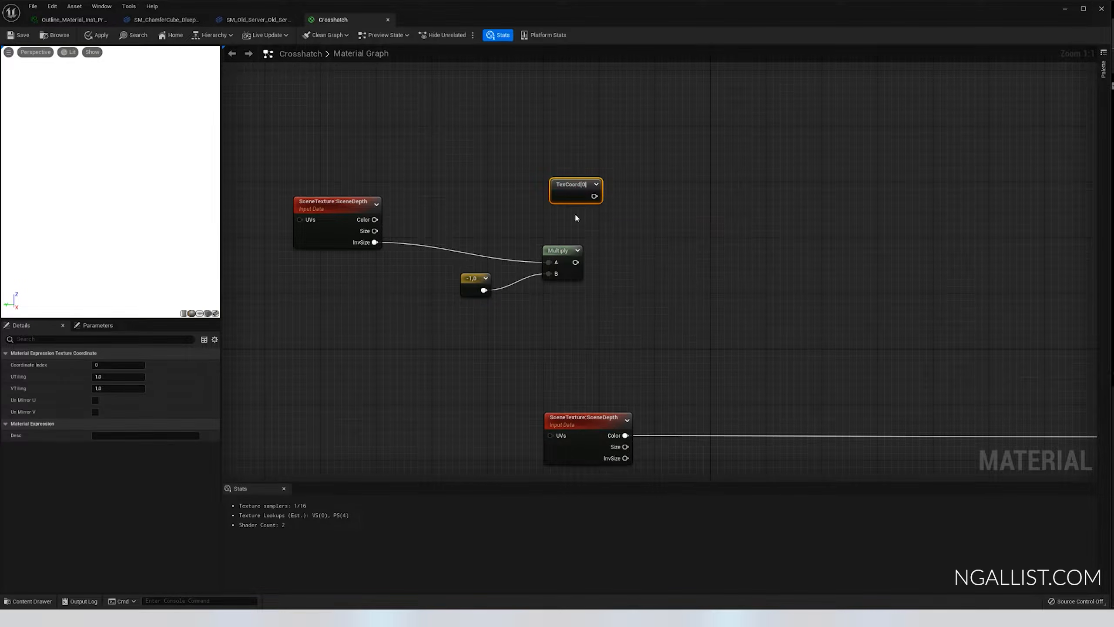
- Create an Add node taking TexCoord in A and the Multiply result in B, and arrange the nodes close together
{"action": "left_click_drag", "start_coordinate": [580, 260], "coordinate": [703, 218]}
{"action": "type", "text": "add"}
{"action": "left_click", "coordinate": [723, 261]}
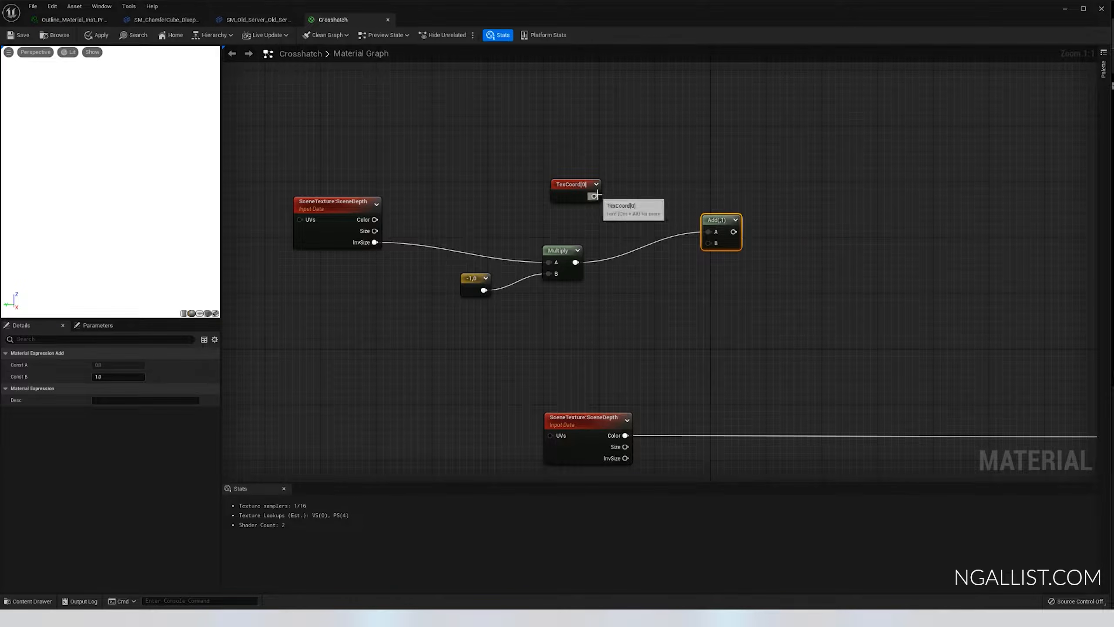
{"action": "left_click_drag", "start_coordinate": [594, 197], "coordinate": [708, 231]}
{"action": "left_click_drag", "start_coordinate": [570, 266], "coordinate": [631, 222]}
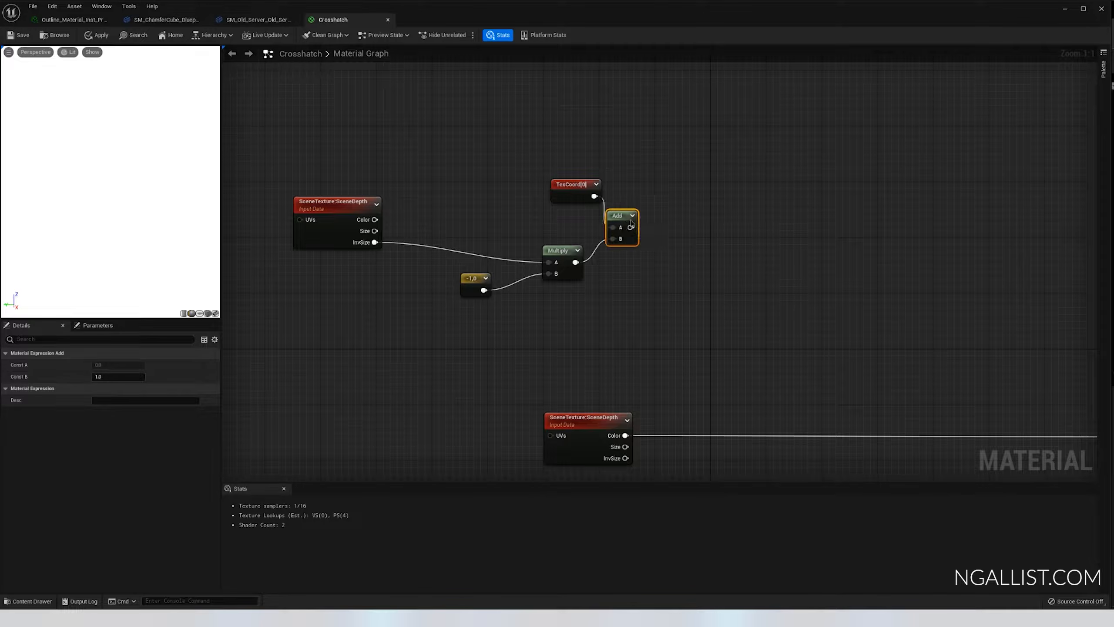
{"action": "left_click_drag", "start_coordinate": [574, 193], "coordinate": [529, 211]}
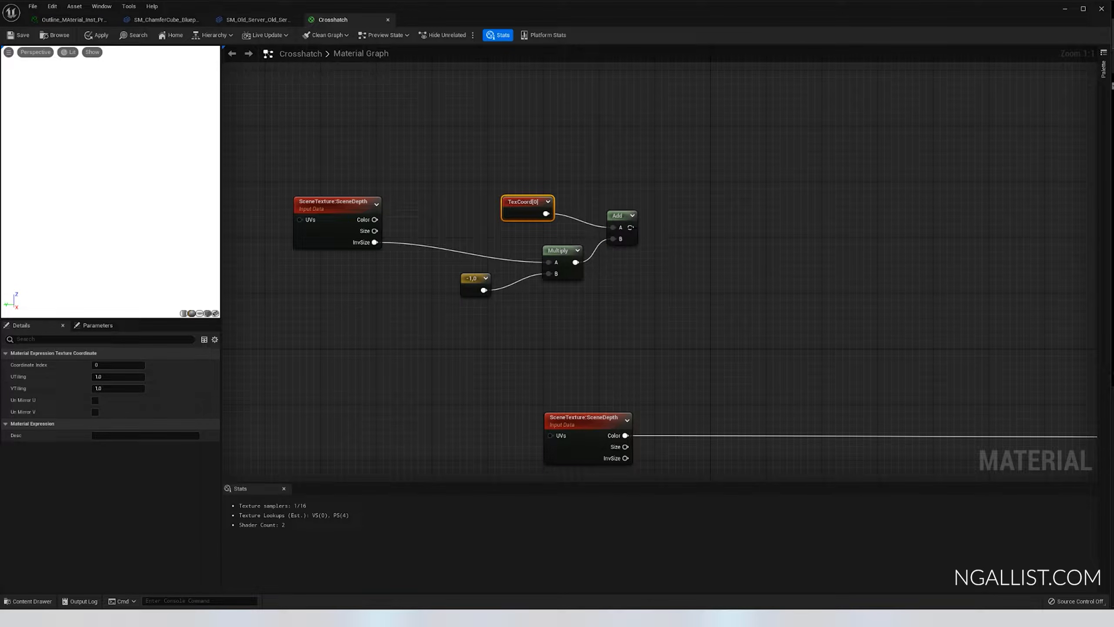
- Paste a copy of the upper SceneDepth node after the Add node and connect the Add output to its UVs
{"action": "left_click", "coordinate": [327, 217]}
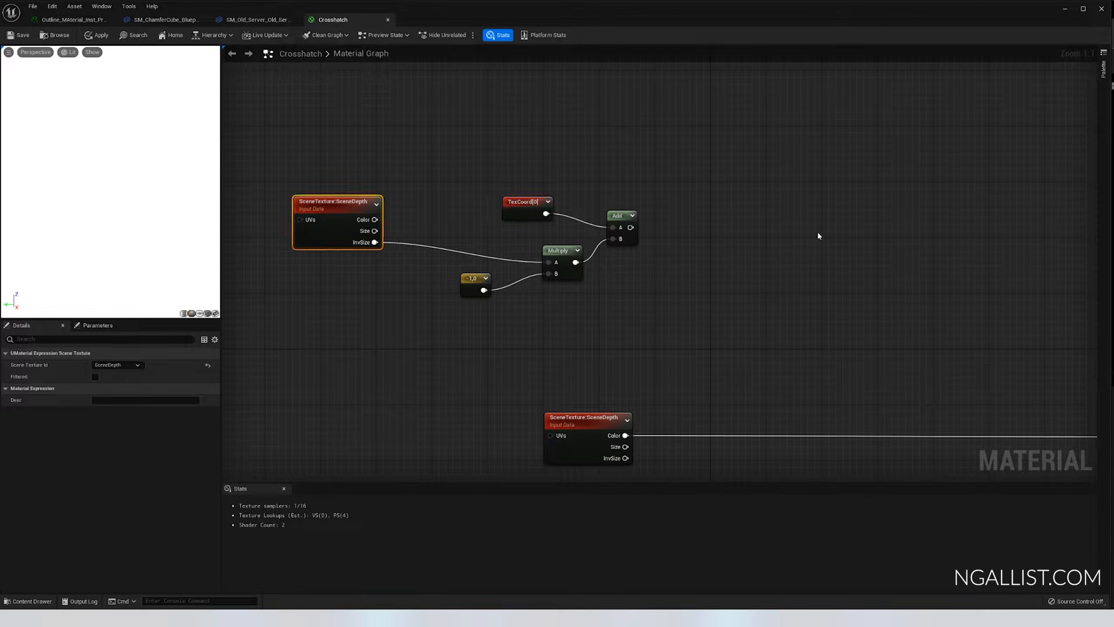
{"action": "key", "text": "ctrl+v"}
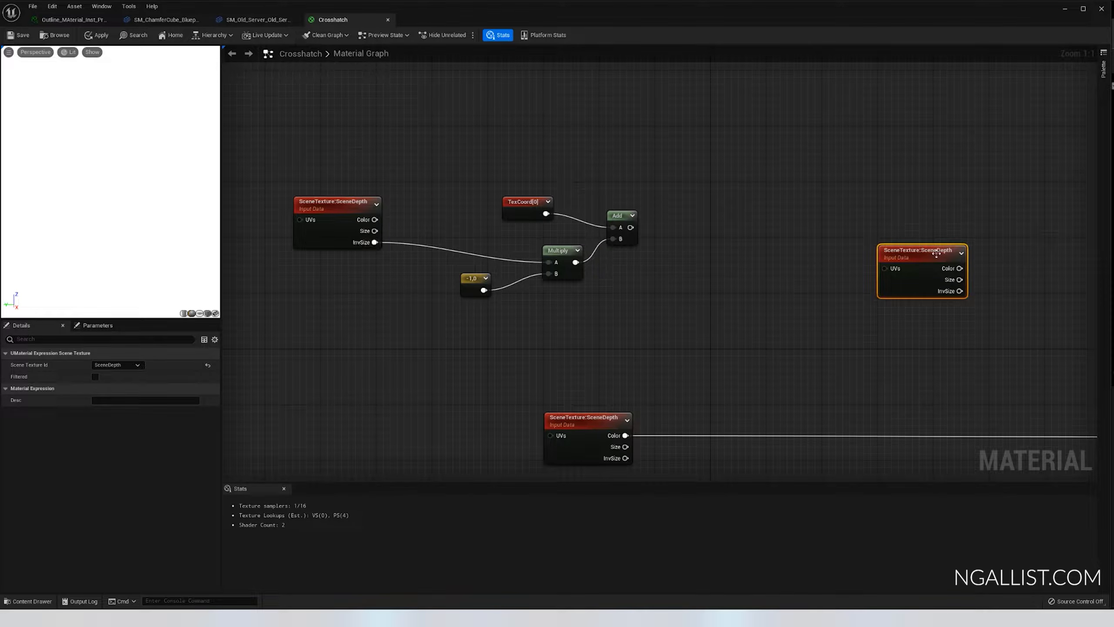
{"action": "left_click_drag", "start_coordinate": [936, 254], "coordinate": [728, 195]}
{"action": "left_click_drag", "start_coordinate": [630, 226], "coordinate": [676, 213]}
- Create a ComponentMask node from the new SceneDepth node's Color output, restrict it to the R channel and place it close beside that node
{"action": "left_click_drag", "start_coordinate": [750, 213], "coordinate": [851, 228]}
{"action": "type", "text": "ma"}
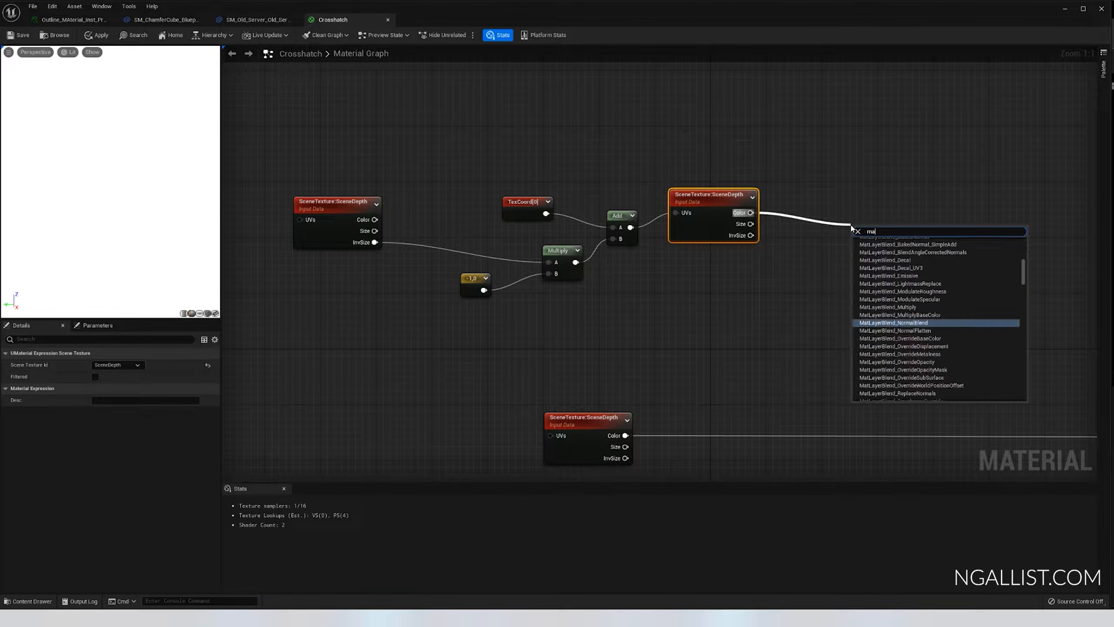
{"action": "type", "text": "skcompon"}
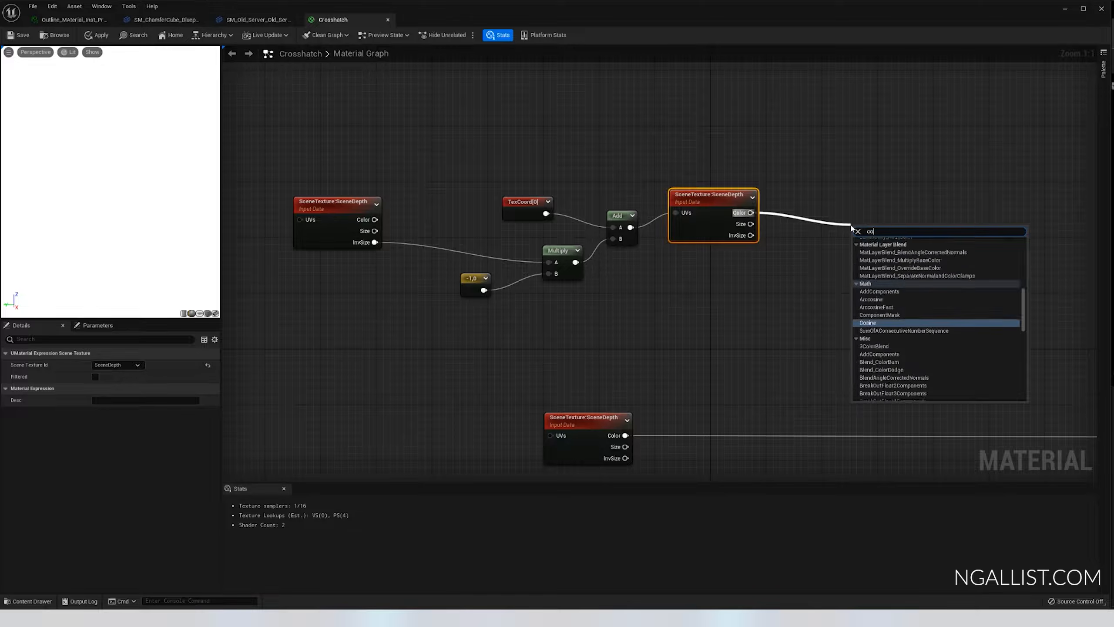
{"action": "key", "text": "Return"}
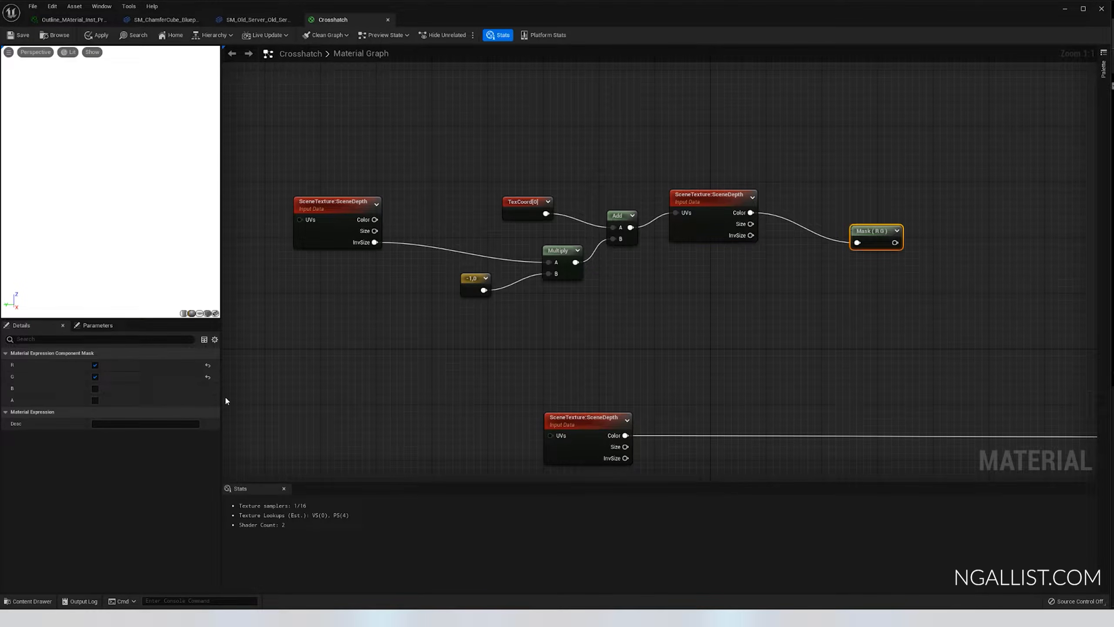
{"action": "left_click", "coordinate": [95, 377]}
{"action": "scroll", "coordinate": [937, 281], "scroll_direction": "down", "scroll_amount": 2}
{"action": "left_click_drag", "start_coordinate": [872, 246], "coordinate": [835, 226]}
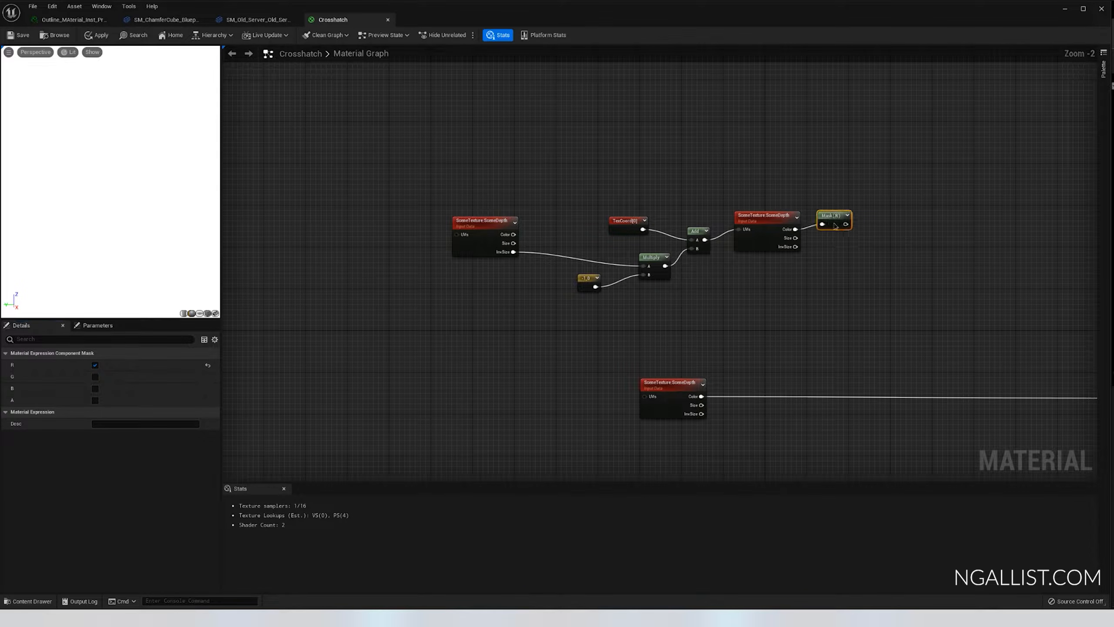
- Copy the whole offset depth-sampling node chain and paste it so that two chains are stacked above the unconnected-UV SceneDepth node feeding the output
{"action": "scroll", "coordinate": [835, 226], "scroll_direction": "down", "scroll_amount": 1}
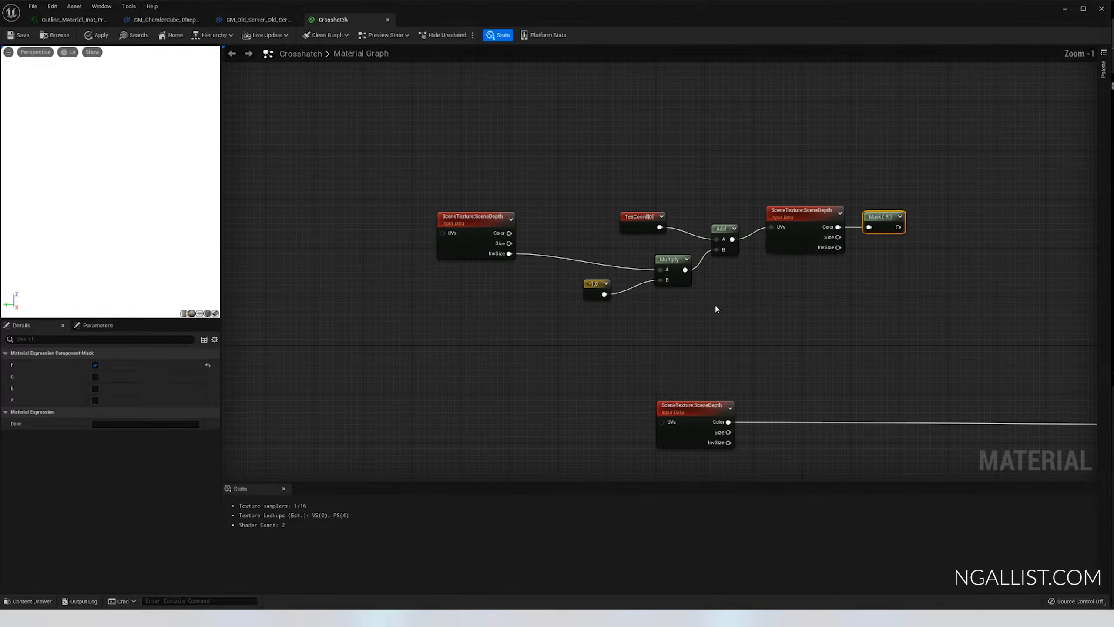
{"action": "scroll", "coordinate": [715, 304], "scroll_direction": "down", "scroll_amount": 3}
{"action": "right_click_drag", "start_coordinate": [1033, 431], "coordinate": [909, 338]}
{"action": "left_click_drag", "start_coordinate": [907, 338], "coordinate": [654, 267]}
{"action": "scroll", "coordinate": [685, 266], "scroll_direction": "up", "scroll_amount": 5}
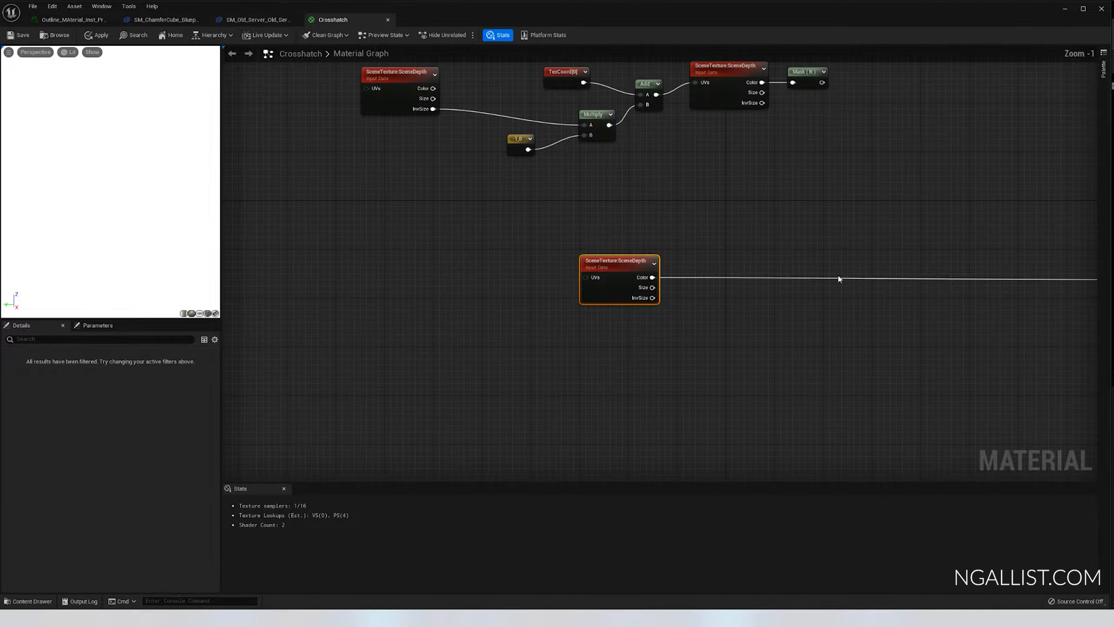
{"action": "scroll", "coordinate": [889, 240], "scroll_direction": "down", "scroll_amount": 4}
{"action": "left_click_drag", "start_coordinate": [880, 219], "coordinate": [912, 312]}
{"action": "left_click_drag", "start_coordinate": [474, 116], "coordinate": [649, 243]}
{"action": "key", "text": "ctrl+c"}
{"action": "key", "text": "ctrl+v"}
- Paste two more copies of the depth-sampling chain, stacked one under the other below the central SceneDepth node
{"action": "right_click_drag", "start_coordinate": [632, 378], "coordinate": [649, 297]}
{"action": "left_click", "coordinate": [650, 297]}
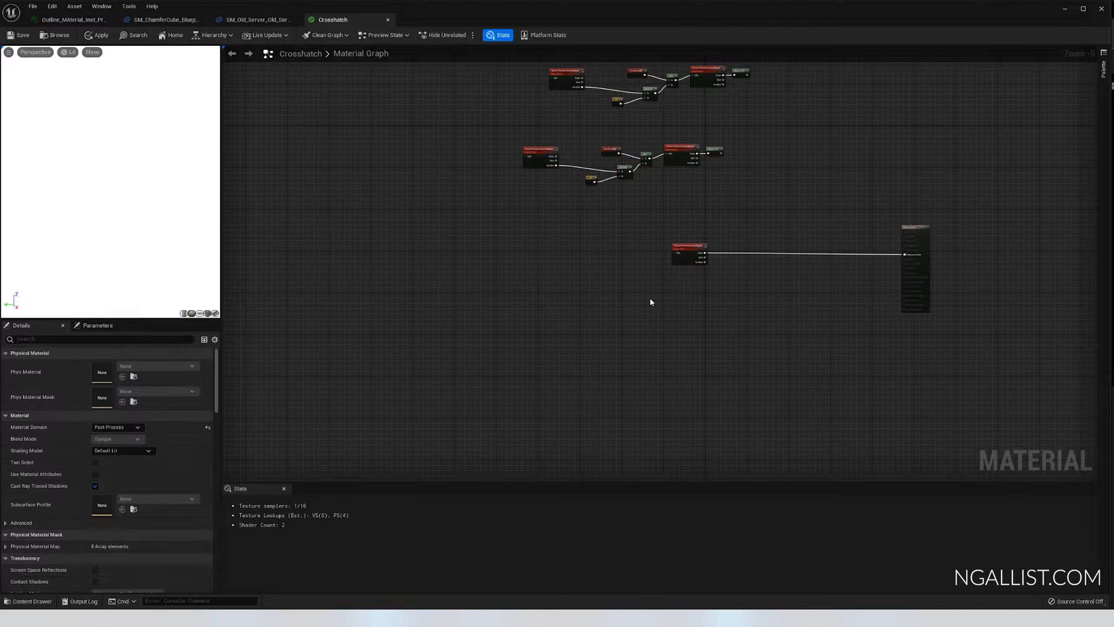
{"action": "key", "text": "ctrl+v"}
{"action": "key", "text": "ctrl+v"}
{"action": "left_click_drag", "start_coordinate": [680, 341], "coordinate": [644, 386]}
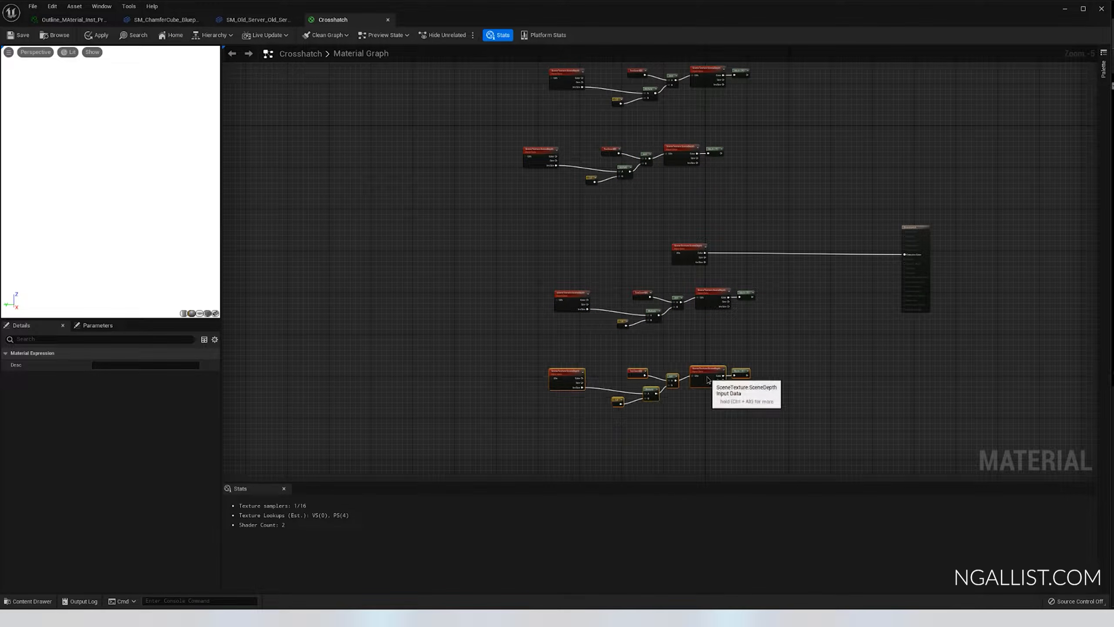
- Set the R value of the offset constant to 1 in the chain directly above the central SceneDepth node
{"action": "scroll", "coordinate": [588, 134], "scroll_direction": "up", "scroll_amount": 5}
{"action": "right_click_drag", "start_coordinate": [588, 133], "coordinate": [667, 199]}
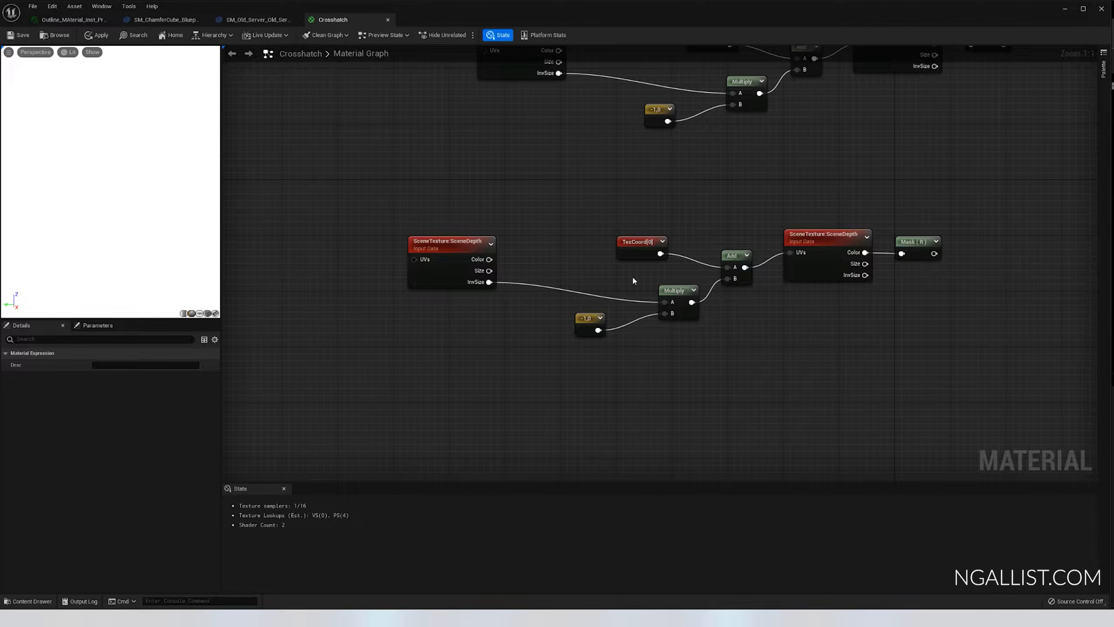
{"action": "left_click", "coordinate": [590, 327]}
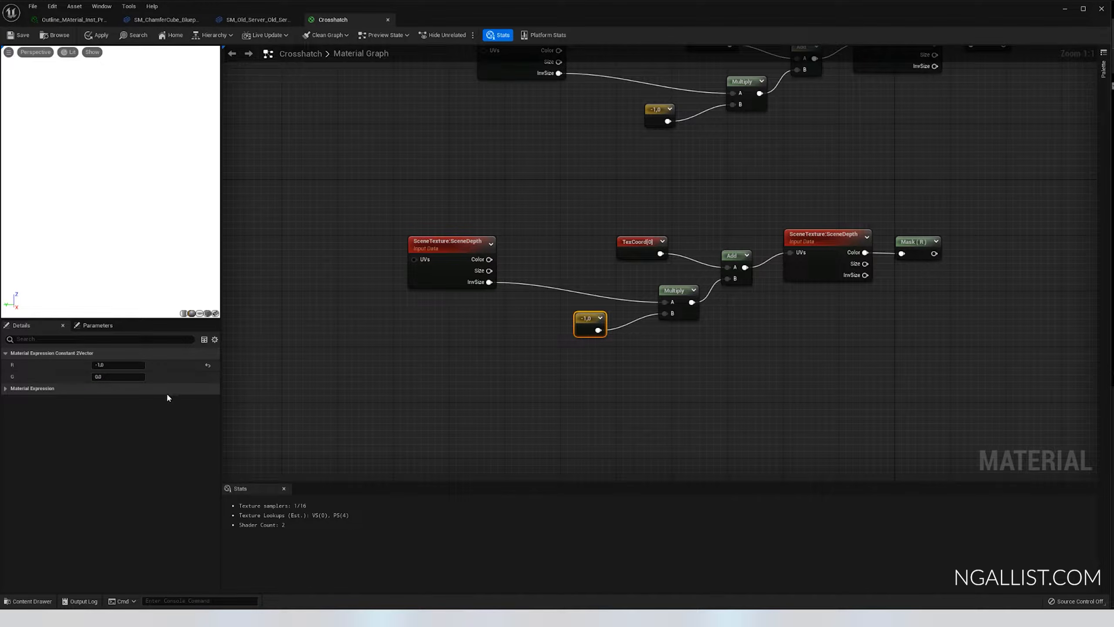
{"action": "left_click", "coordinate": [111, 368]}
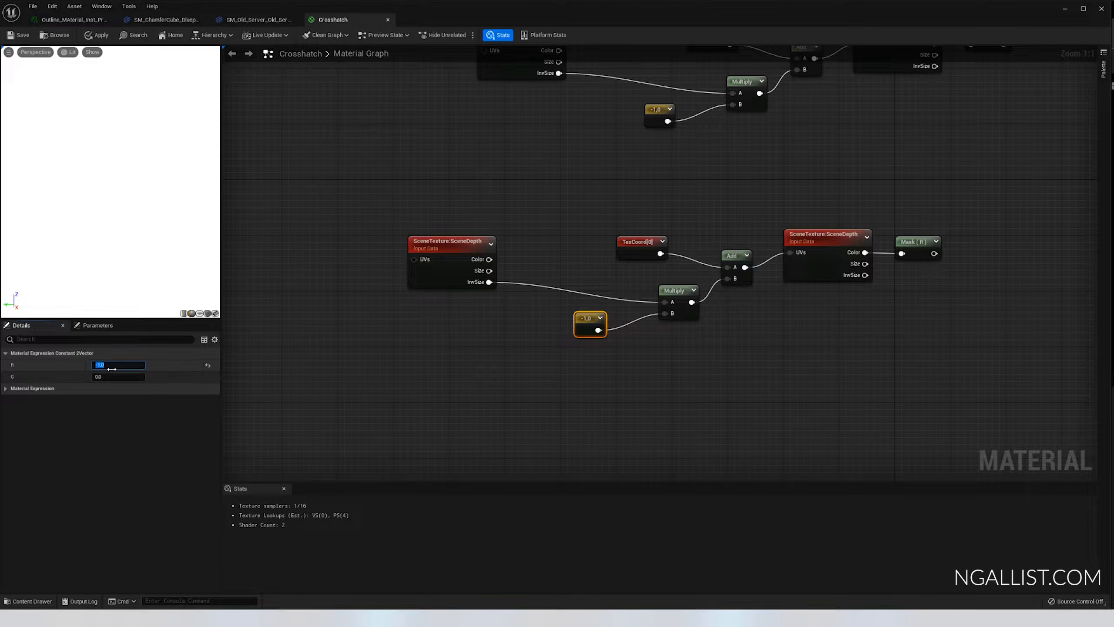
{"action": "type", "text": "1"}
{"action": "key", "text": "Return"}
- Set the offset constant to R 0 and G -1 in the chain directly below the central SceneDepth node
{"action": "scroll", "coordinate": [650, 330], "scroll_direction": "down", "scroll_amount": 3}
{"action": "scroll", "coordinate": [654, 249], "scroll_direction": "up", "scroll_amount": 3}
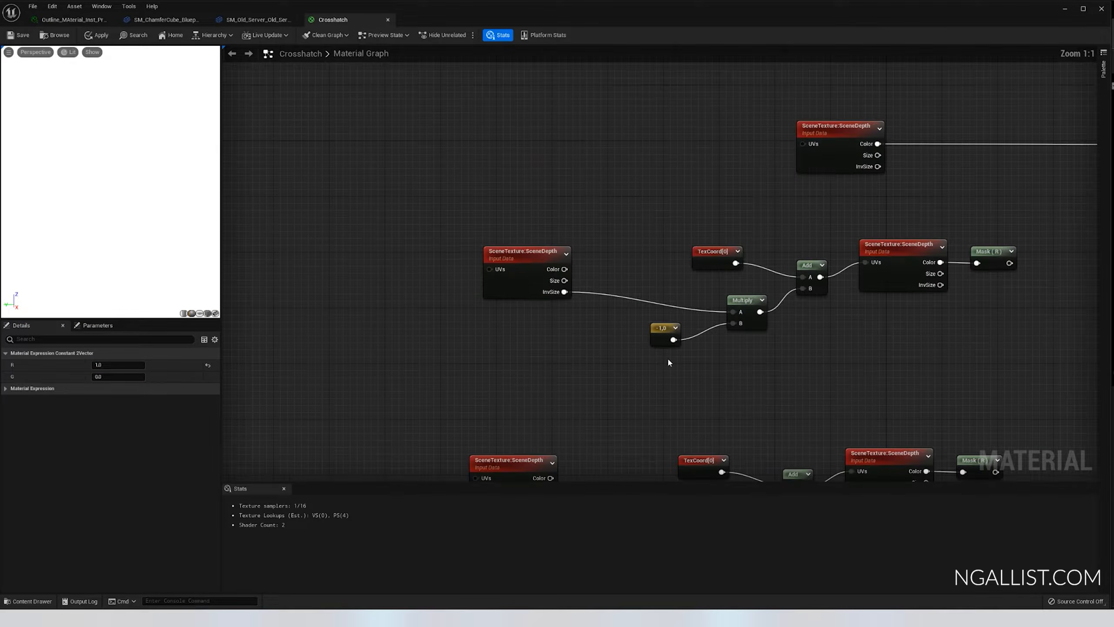
{"action": "left_click", "coordinate": [663, 336]}
{"action": "left_click", "coordinate": [115, 365]}
{"action": "type", "text": "0"}
{"action": "key", "text": "Return"}
{"action": "left_click", "coordinate": [106, 377]}
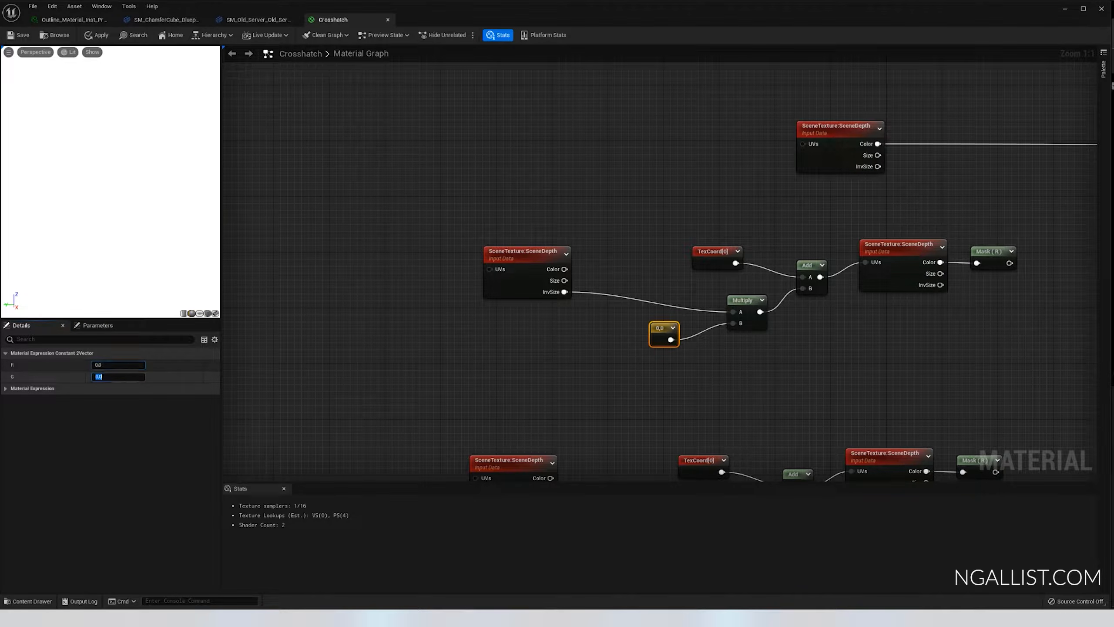
{"action": "type", "text": "-1"}
{"action": "key", "text": "Return"}
- Set the offset constant of the lowest depth-sampling chain to R 0 and G 1
{"action": "scroll", "coordinate": [487, 185], "scroll_direction": "down", "scroll_amount": 5}
{"action": "scroll", "coordinate": [500, 216], "scroll_direction": "up", "scroll_amount": 5}
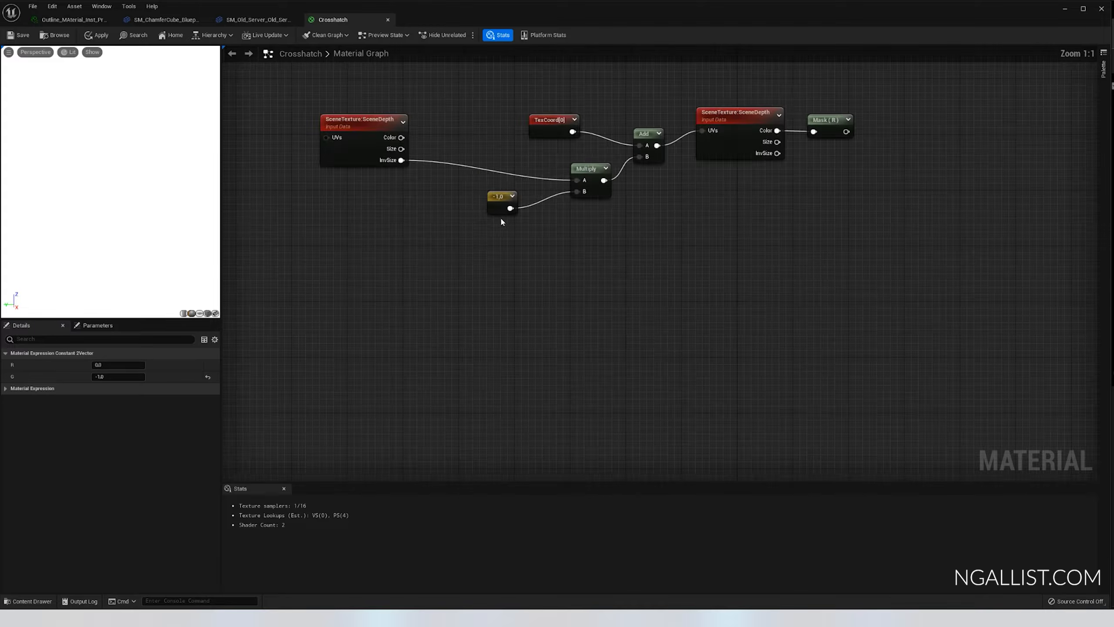
{"action": "left_click", "coordinate": [494, 215]}
{"action": "left_click", "coordinate": [115, 365]}
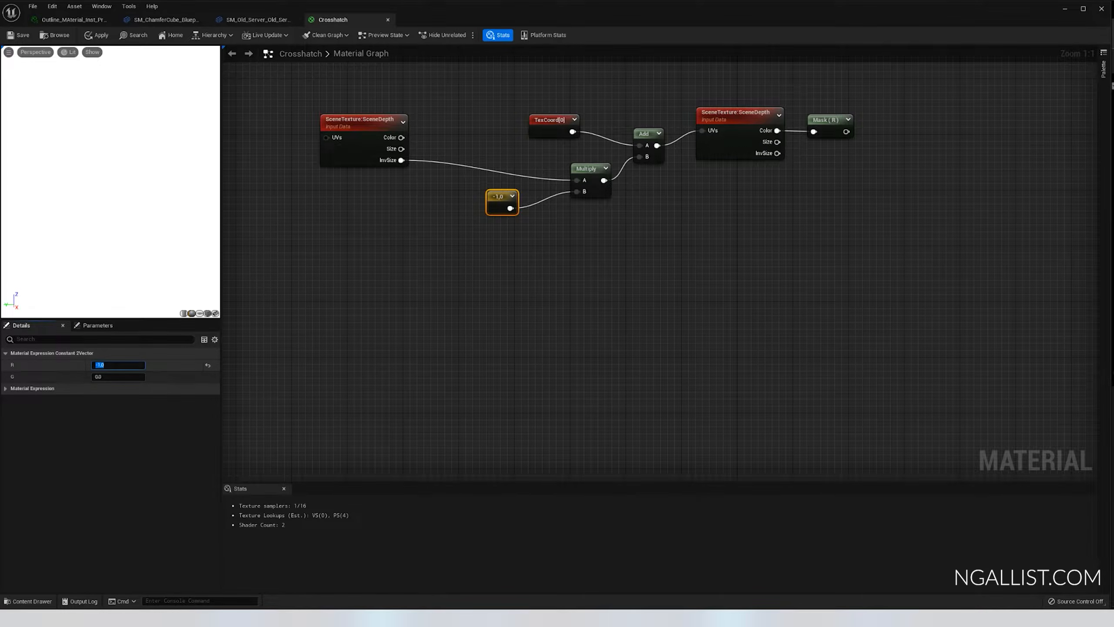
{"action": "left_click", "coordinate": [115, 374]}
{"action": "key", "text": "Return"}
{"action": "left_click", "coordinate": [314, 280]}
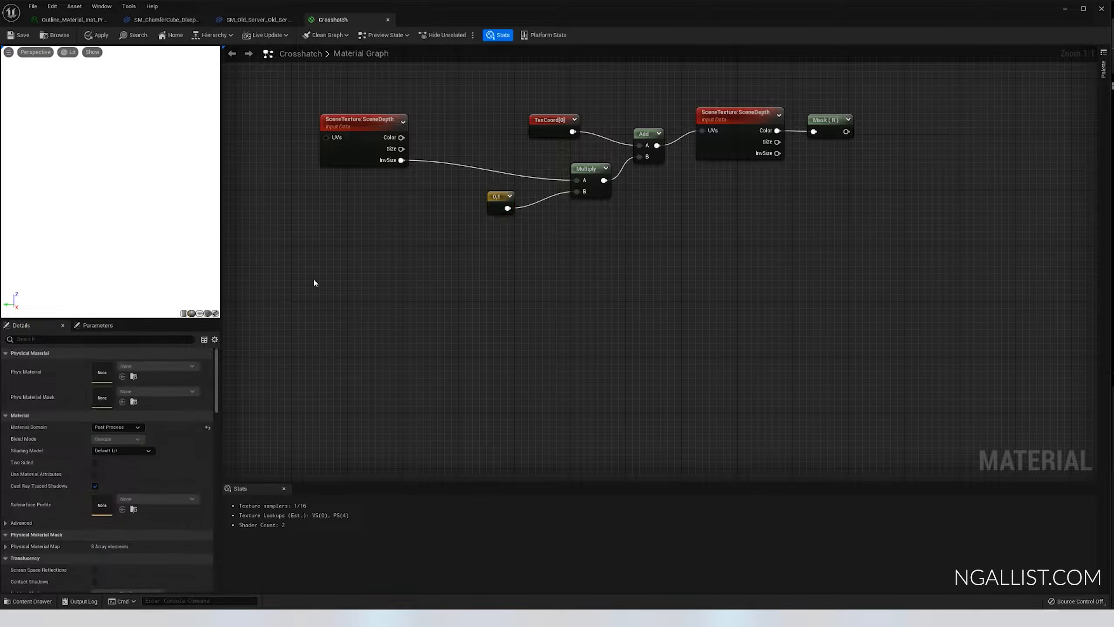
- Add a comment box titled "Center Pixel" around the central SceneDepth node that feeds the material output
{"action": "scroll", "coordinate": [413, 191], "scroll_direction": "down", "scroll_amount": 4}
{"action": "right_click_drag", "start_coordinate": [412, 192], "coordinate": [493, 314]}
{"action": "right_click_drag", "start_coordinate": [420, 297], "coordinate": [491, 362]}
{"action": "left_click_drag", "start_coordinate": [726, 319], "coordinate": [423, 249]}
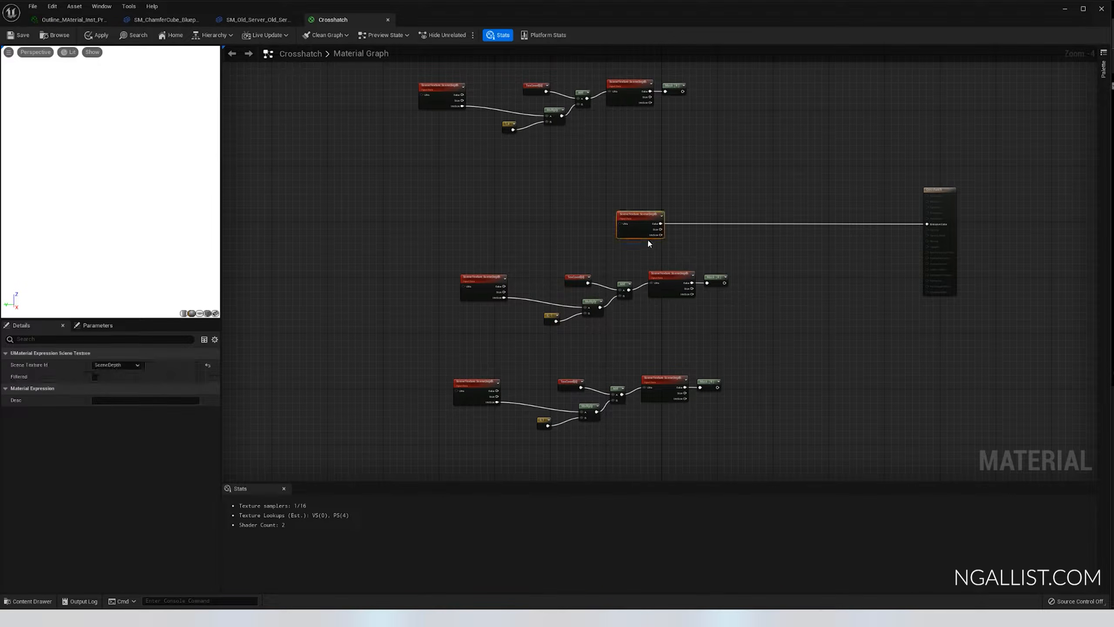
{"action": "type", "text": "c"}
{"action": "type", "text": "Center"}
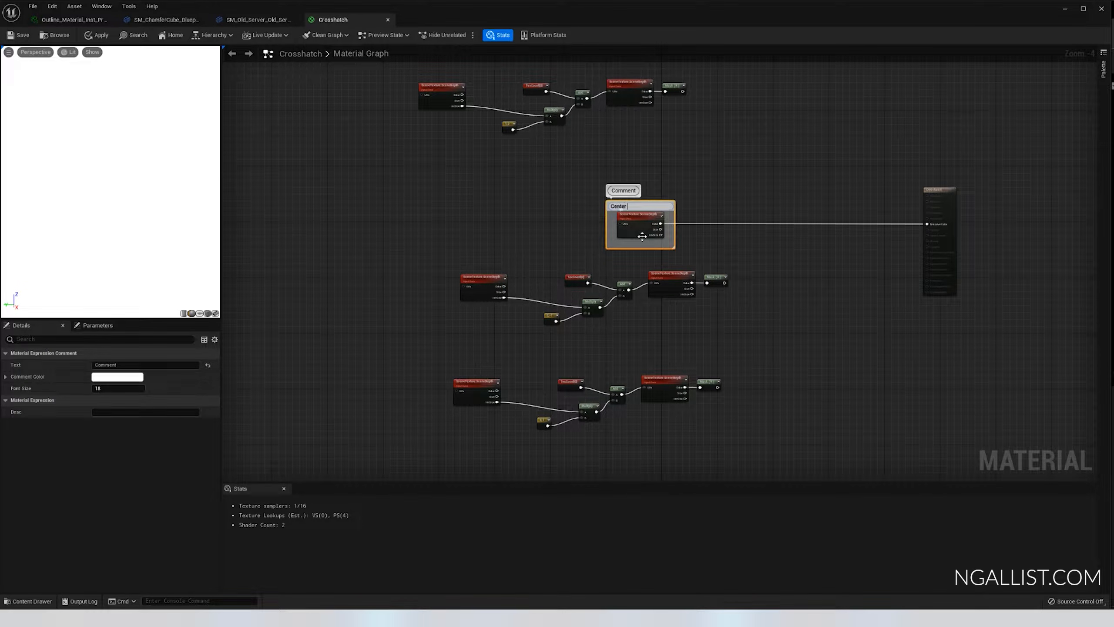
{"action": "type", "text": " Pixel"}
{"action": "key", "text": "Return"}
- Move the two lower depth-sampling chains back so they line up roughly under each other below the Center Pixel comment
{"action": "left_click_drag", "start_coordinate": [435, 257], "coordinate": [643, 283]}
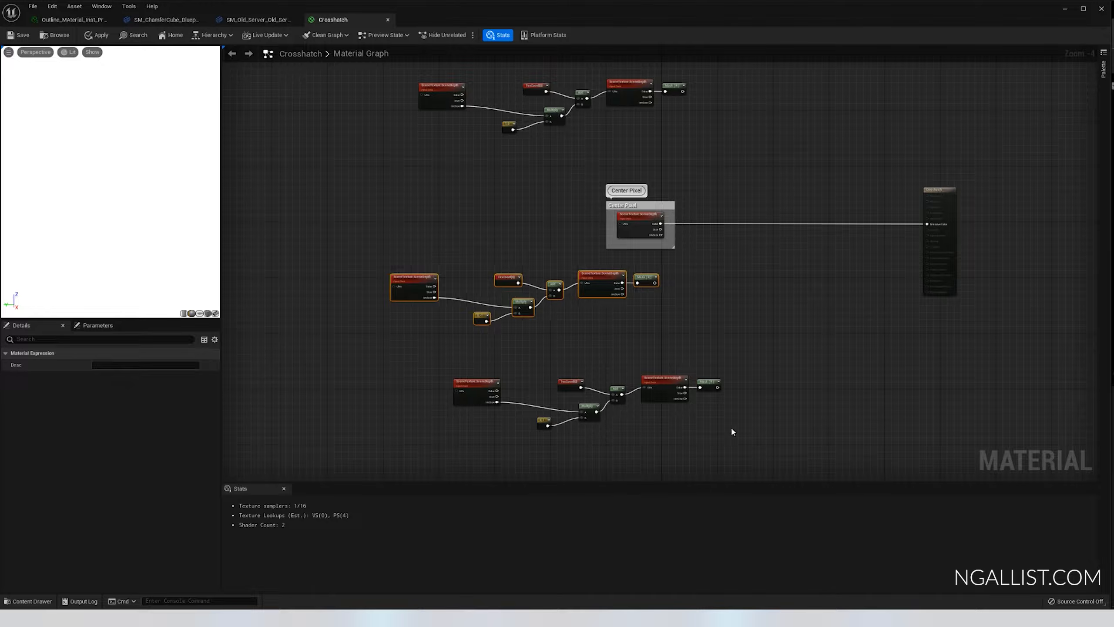
{"action": "left_click_drag", "start_coordinate": [729, 431], "coordinate": [379, 386]}
{"action": "left_click_drag", "start_coordinate": [717, 390], "coordinate": [657, 361]}
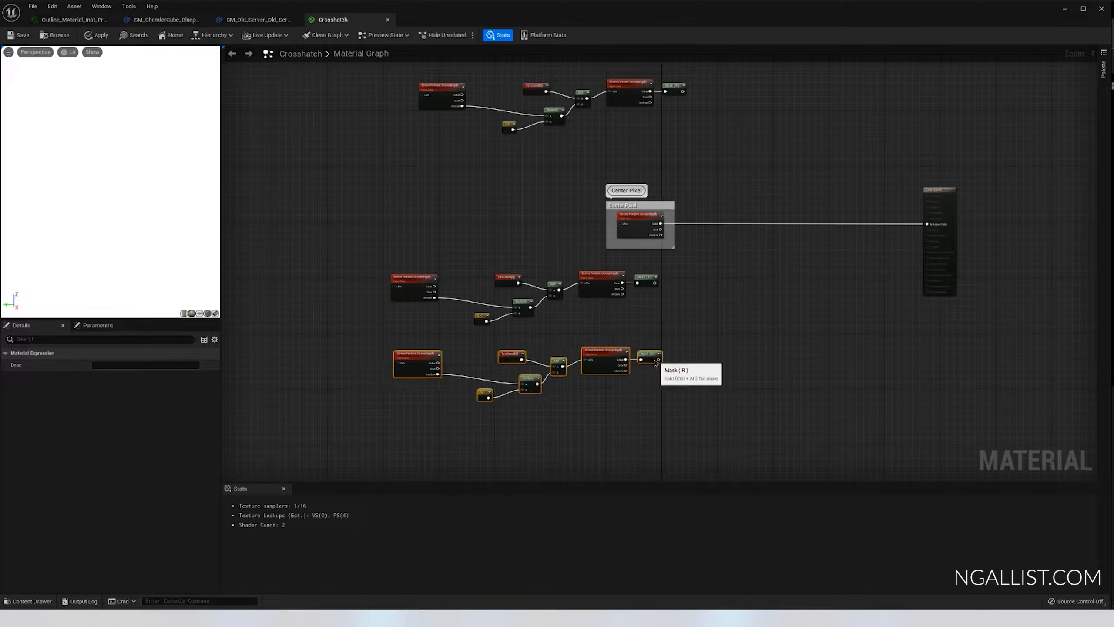
- Create a Subtract node beyond the top chain's R mask, break its incoming connection and place it slightly closer to the chain
{"action": "scroll", "coordinate": [653, 261], "scroll_direction": "down", "scroll_amount": 2}
{"action": "scroll", "coordinate": [654, 219], "scroll_direction": "up", "scroll_amount": 3}
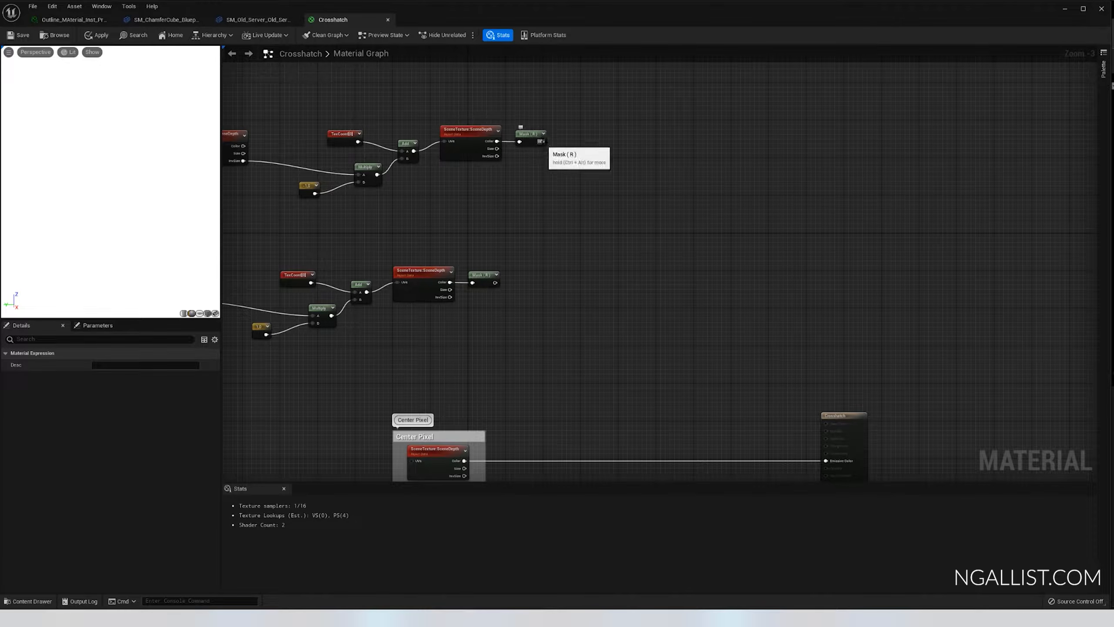
{"action": "left_click_drag", "start_coordinate": [543, 142], "coordinate": [671, 192]}
{"action": "type", "text": "subtract"}
{"action": "key", "text": "Return"}
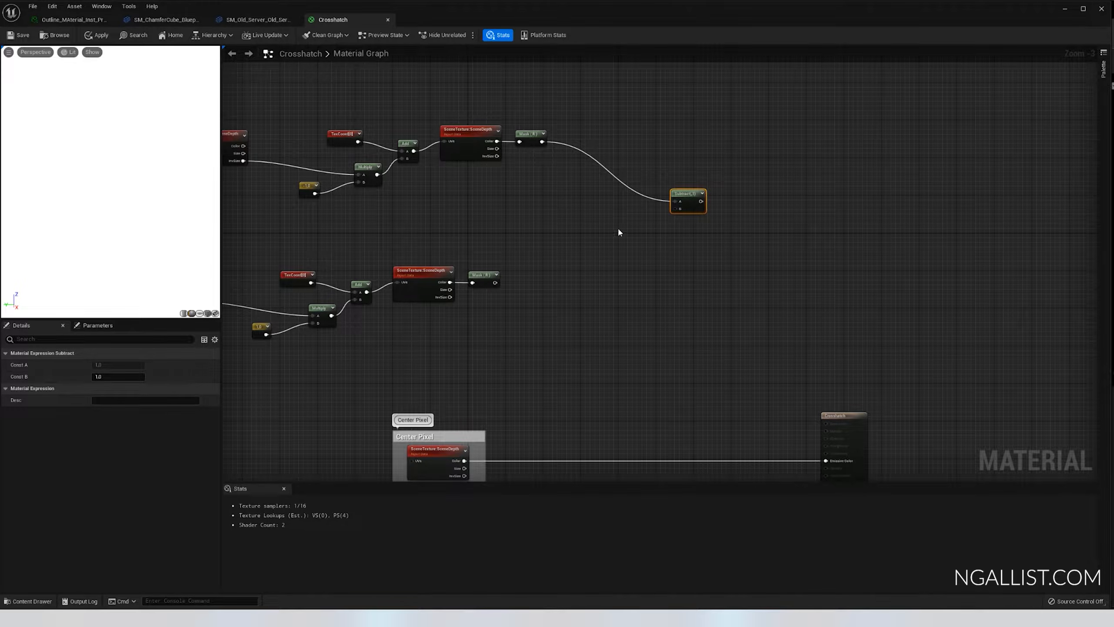
{"action": "double_click", "coordinate": [655, 199]}
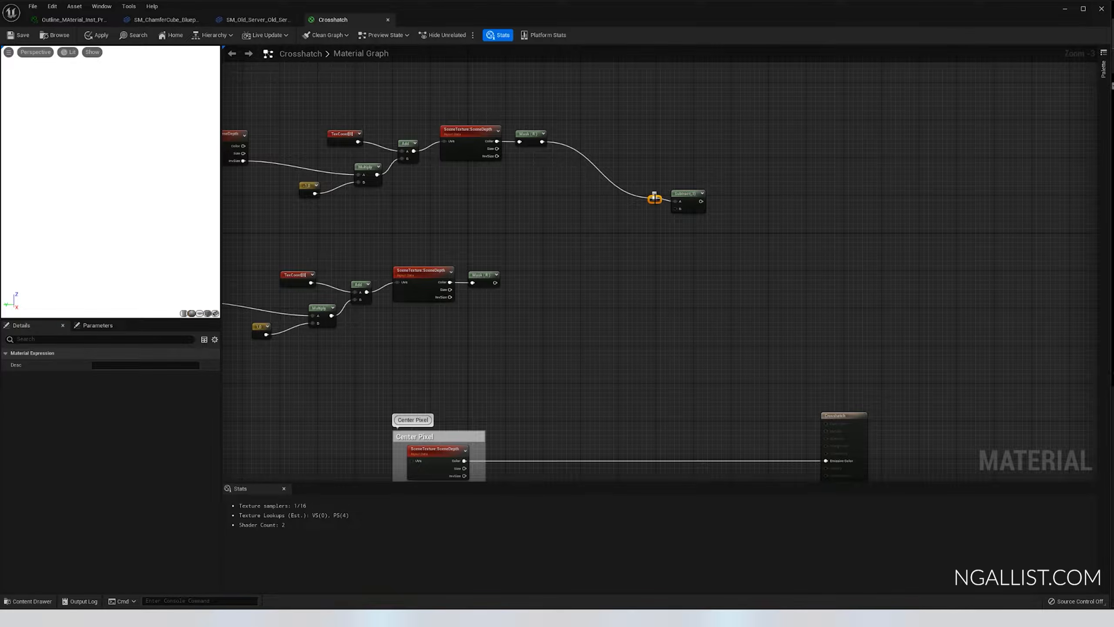
{"action": "key", "text": "Delete"}
{"action": "left_click_drag", "start_coordinate": [691, 200], "coordinate": [663, 182]}
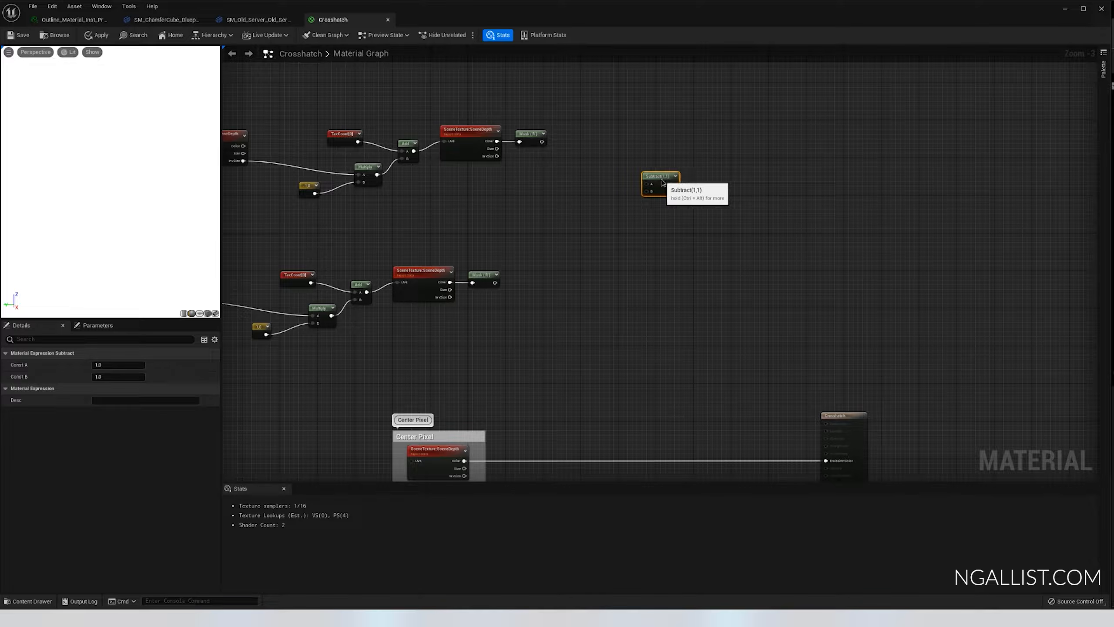
- Create a ComponentMask node from the Center Pixel SceneDepth node's Color output and restrict it to the R channel
{"action": "right_click_drag", "start_coordinate": [639, 306], "coordinate": [662, 175]}
{"action": "left_click_drag", "start_coordinate": [487, 328], "coordinate": [546, 332]}
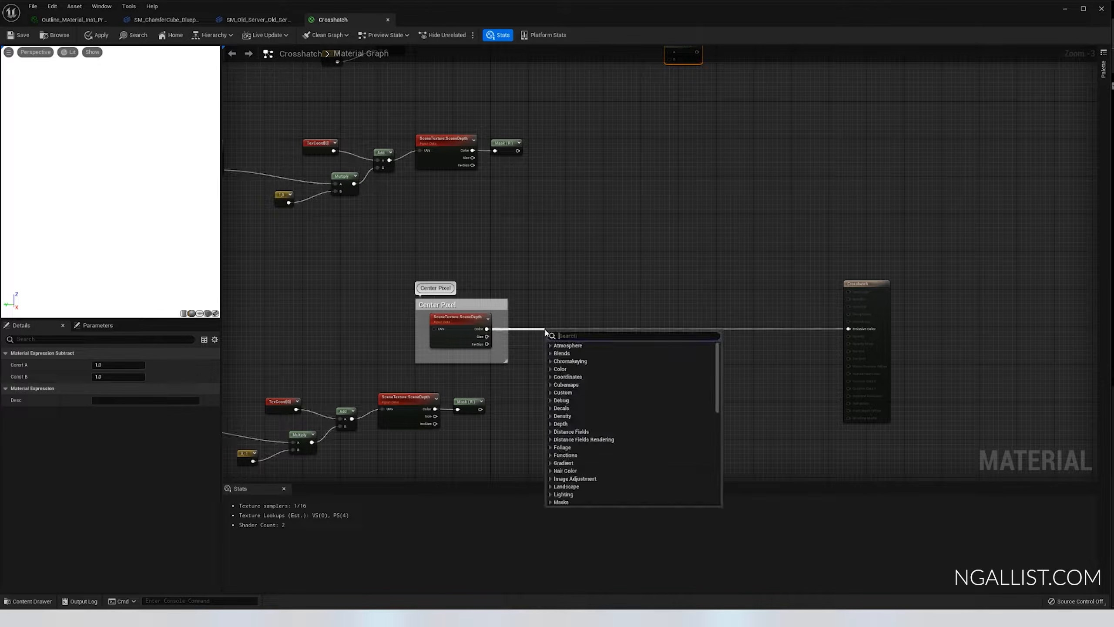
{"action": "type", "text": "mask"}
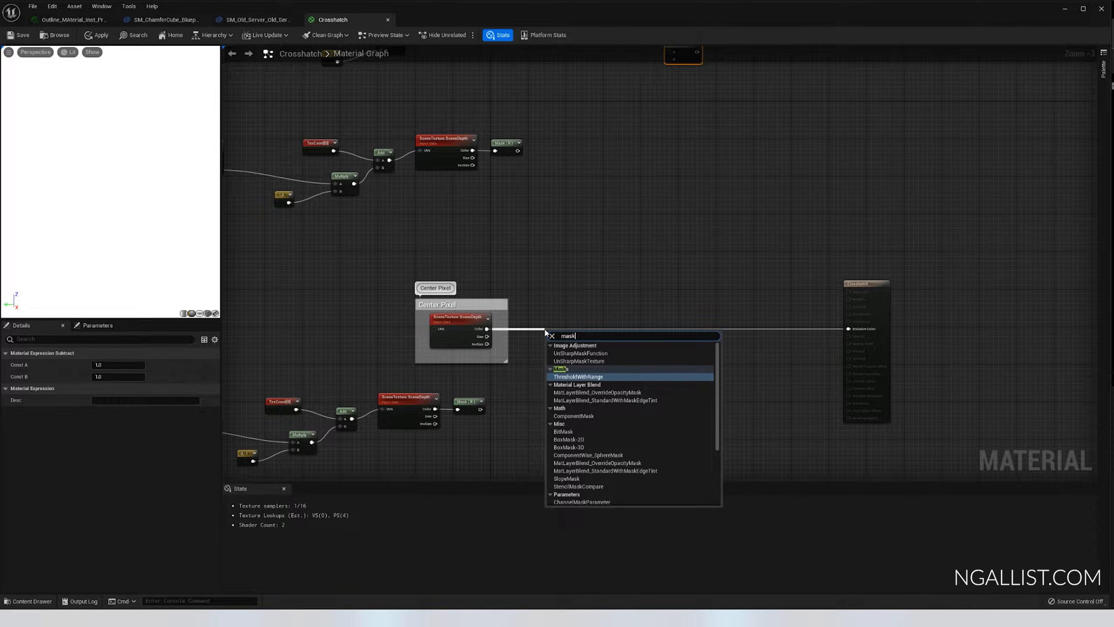
{"action": "type", "text": "comp"}
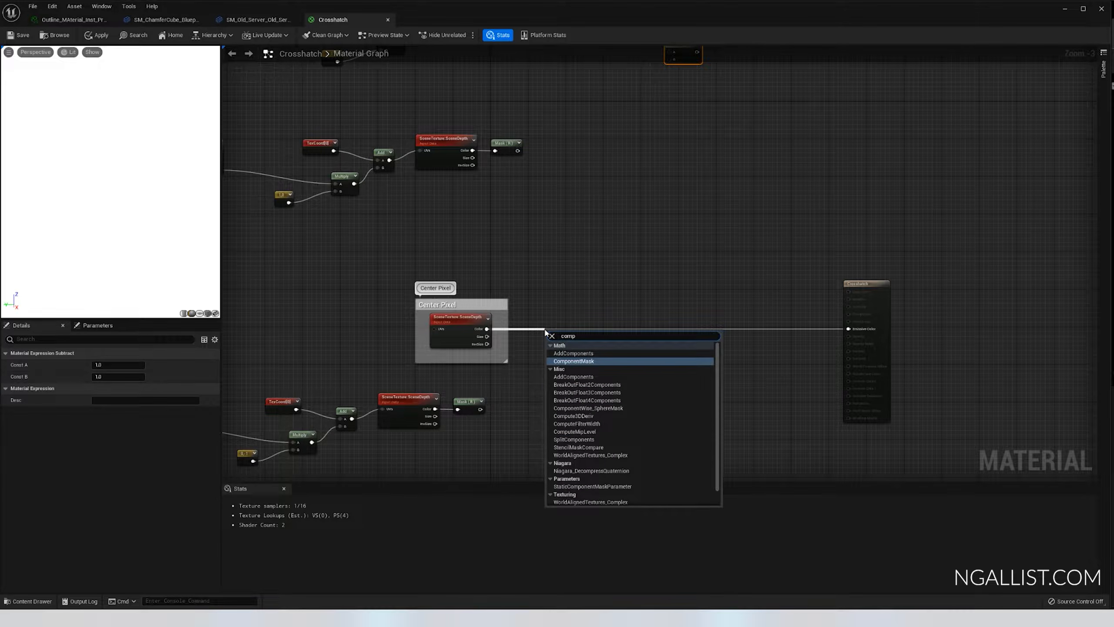
{"action": "key", "text": "Return"}
{"action": "scroll", "coordinate": [547, 334], "scroll_direction": "up", "scroll_amount": 2}
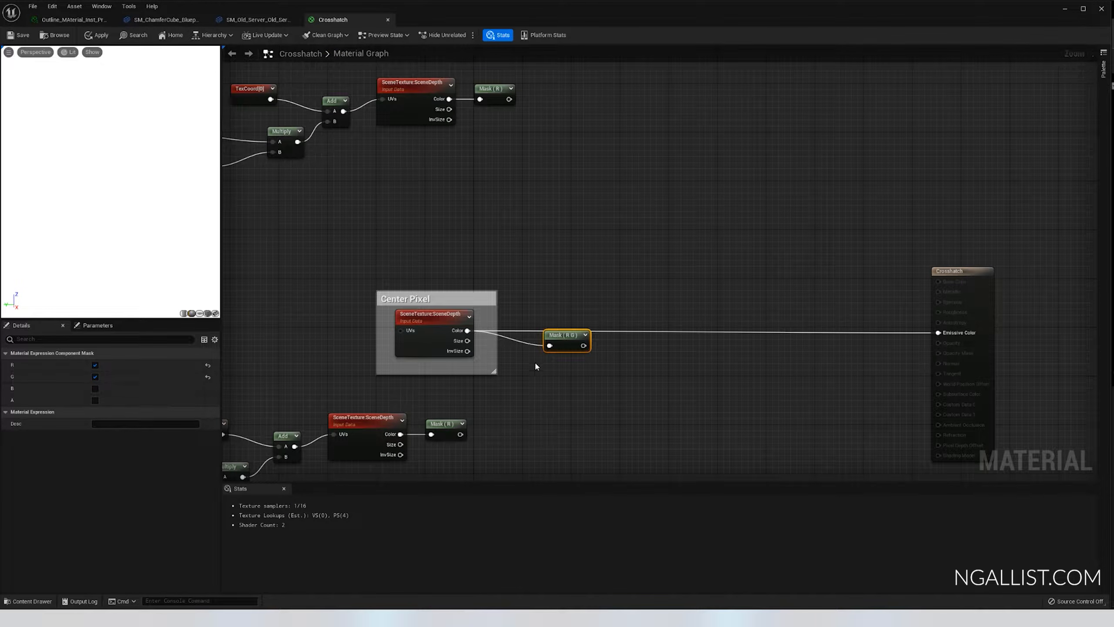
{"action": "left_click", "coordinate": [95, 376]}
- Connect the Center Pixel mask output to input A of the Subtract node
{"action": "right_click_drag", "start_coordinate": [656, 90], "coordinate": [638, 191]}
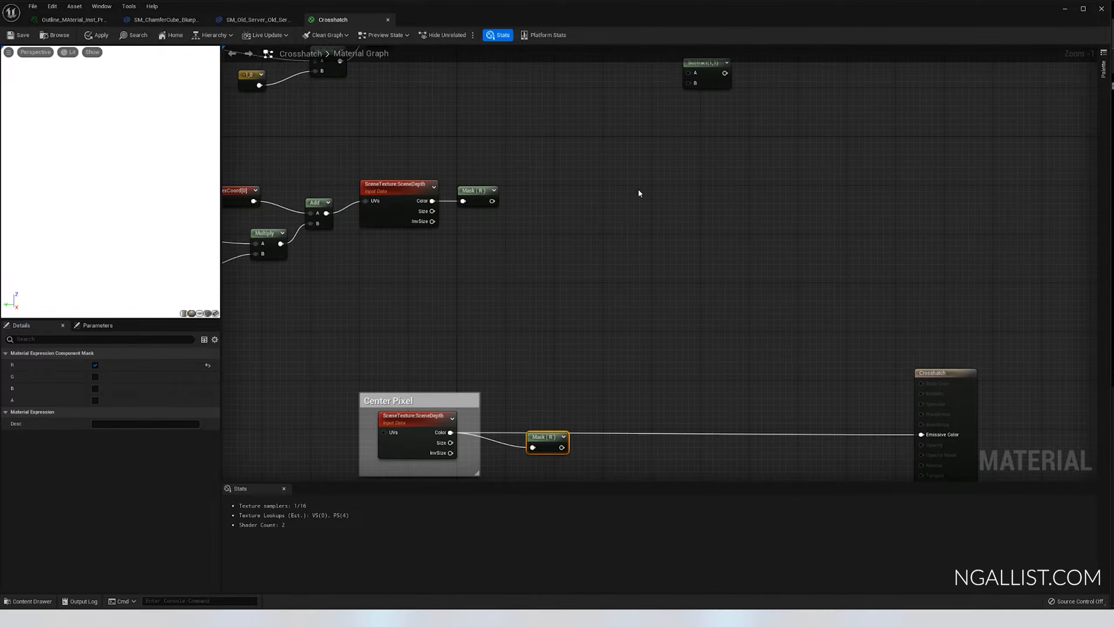
{"action": "right_click_drag", "start_coordinate": [672, 143], "coordinate": [669, 170]}
{"action": "right_click_drag", "start_coordinate": [598, 467], "coordinate": [589, 397]}
{"action": "left_click_drag", "start_coordinate": [547, 406], "coordinate": [676, 298]}
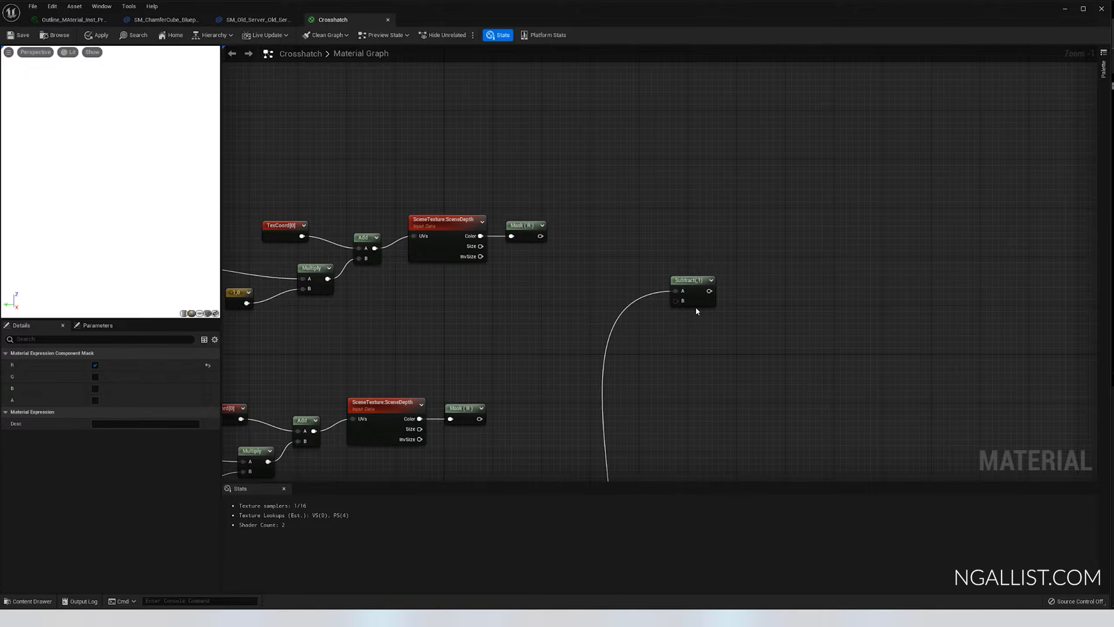
- Duplicate the Subtract node and place the copy level with the second chain from the top
{"action": "right_click_drag", "start_coordinate": [695, 306], "coordinate": [692, 209]}
{"action": "left_click", "coordinate": [692, 210]}
{"action": "key", "text": "ctrl+d"}
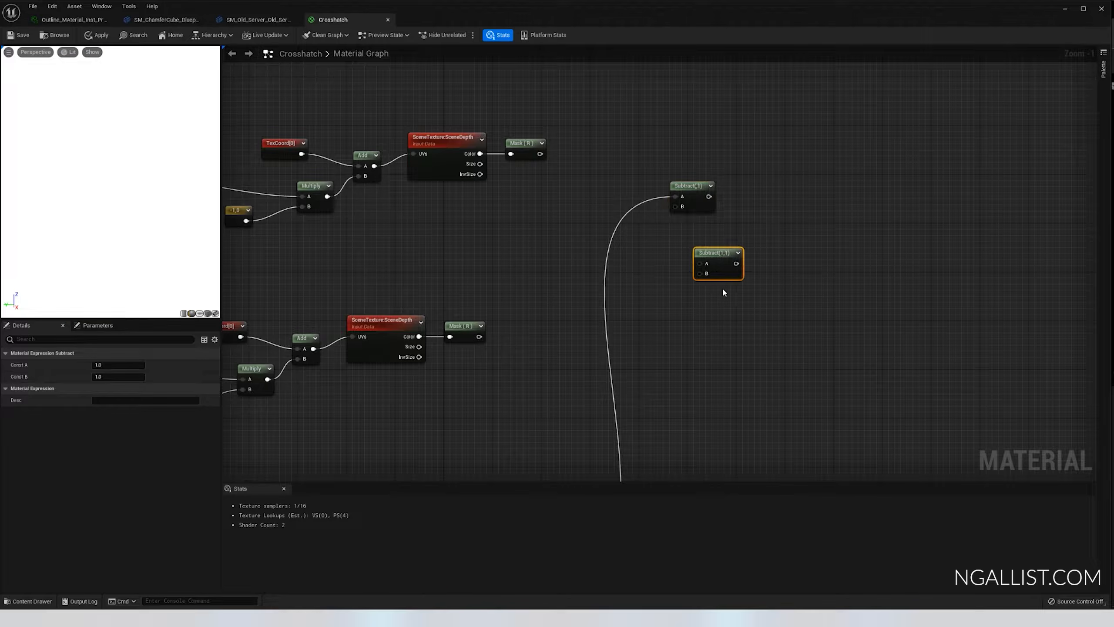
{"action": "left_click_drag", "start_coordinate": [727, 276], "coordinate": [696, 349]}
- Duplicate the Subtract node twice more, placing one copy beside each of the two chains below the Center Pixel comment
{"action": "right_click_drag", "start_coordinate": [712, 397], "coordinate": [708, 189]}
{"action": "scroll", "coordinate": [668, 353], "scroll_direction": "down", "scroll_amount": 3}
{"action": "right_click_drag", "start_coordinate": [631, 407], "coordinate": [648, 331]}
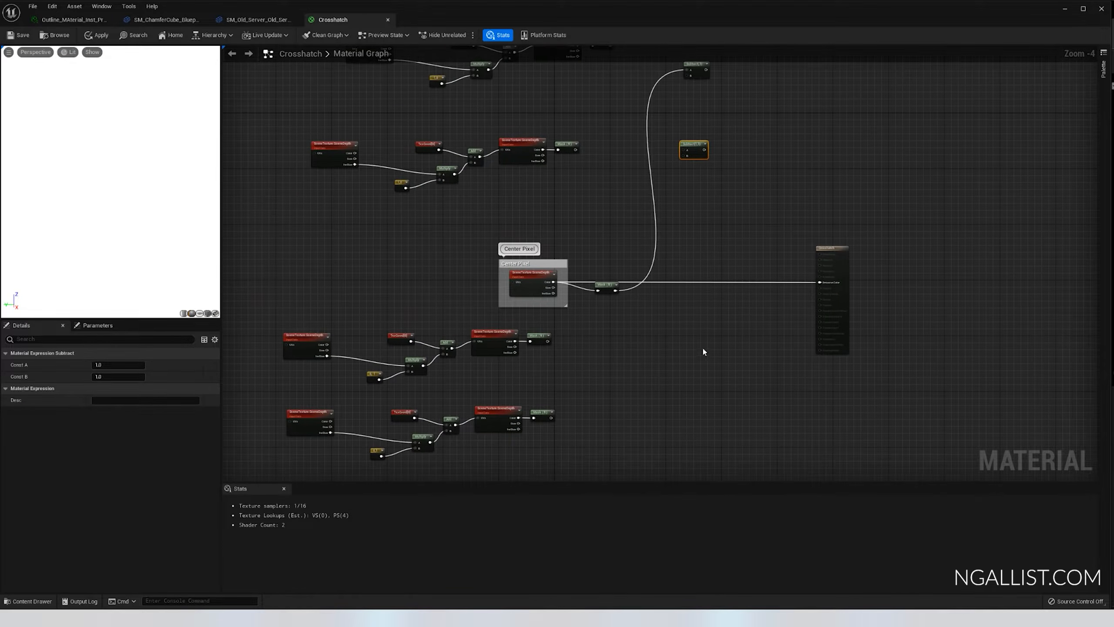
{"action": "key", "text": "ctrl+d"}
{"action": "scroll", "coordinate": [703, 337], "scroll_direction": "up", "scroll_amount": 4}
{"action": "right_click_drag", "start_coordinate": [729, 370], "coordinate": [675, 238]}
{"action": "key", "text": "ctrl+d"}
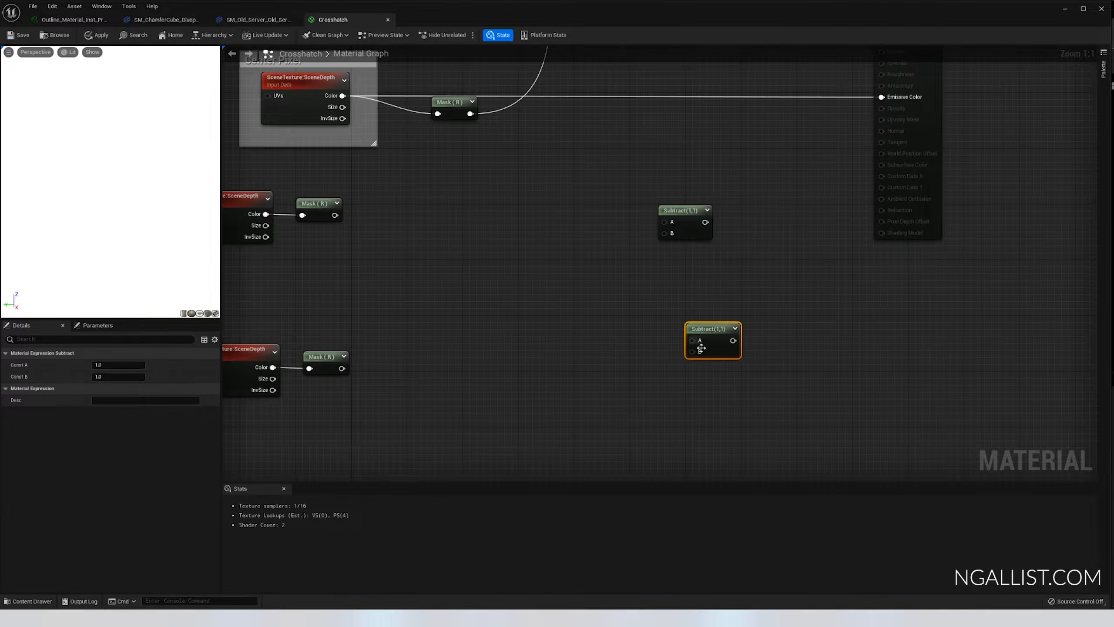
{"action": "left_click_drag", "start_coordinate": [701, 345], "coordinate": [635, 368]}
- Connect the Center Pixel mask output to input A of the three duplicated Subtract nodes
{"action": "right_click_drag", "start_coordinate": [692, 268], "coordinate": [669, 374]}
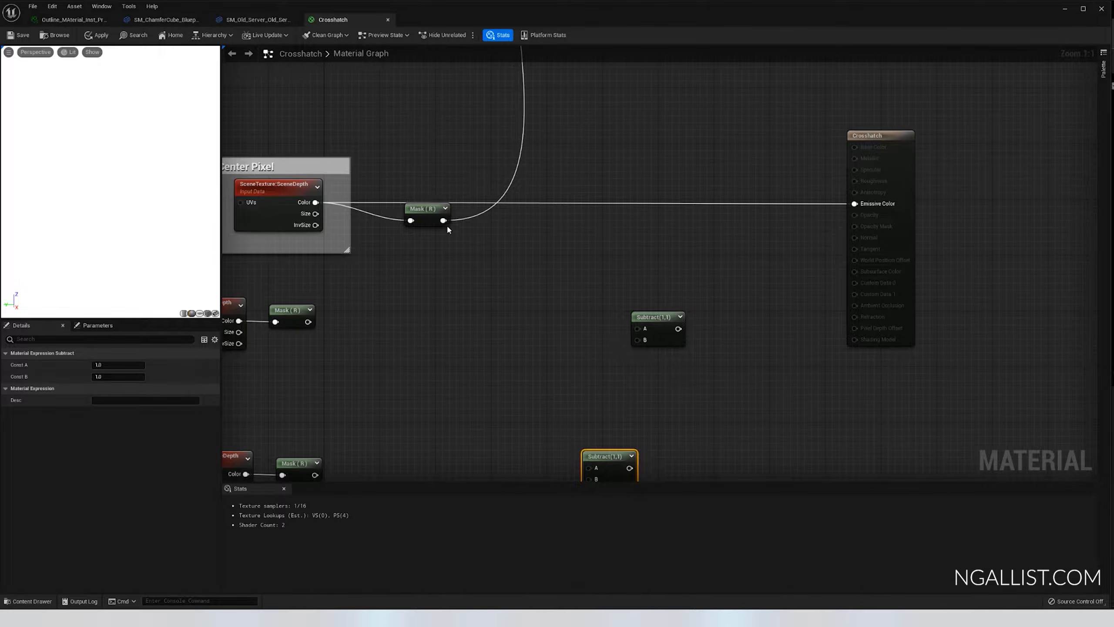
{"action": "left_click_drag", "start_coordinate": [446, 221], "coordinate": [640, 328]}
{"action": "right_click_drag", "start_coordinate": [610, 376], "coordinate": [626, 255]}
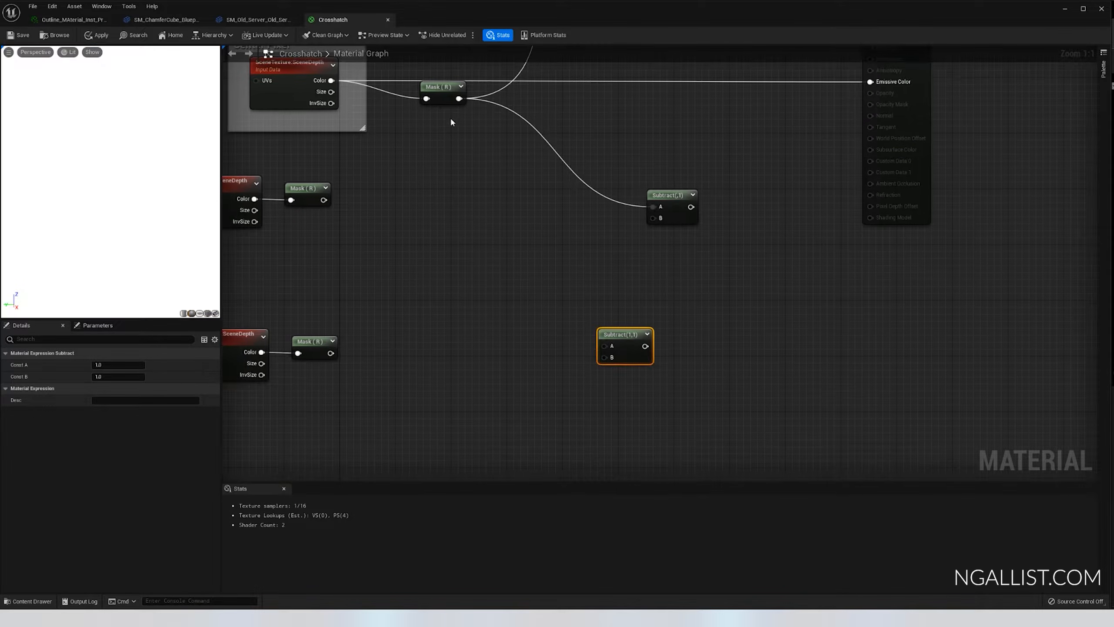
{"action": "left_click_drag", "start_coordinate": [459, 98], "coordinate": [607, 351]}
{"action": "scroll", "coordinate": [617, 295], "scroll_direction": "down", "scroll_amount": 4}
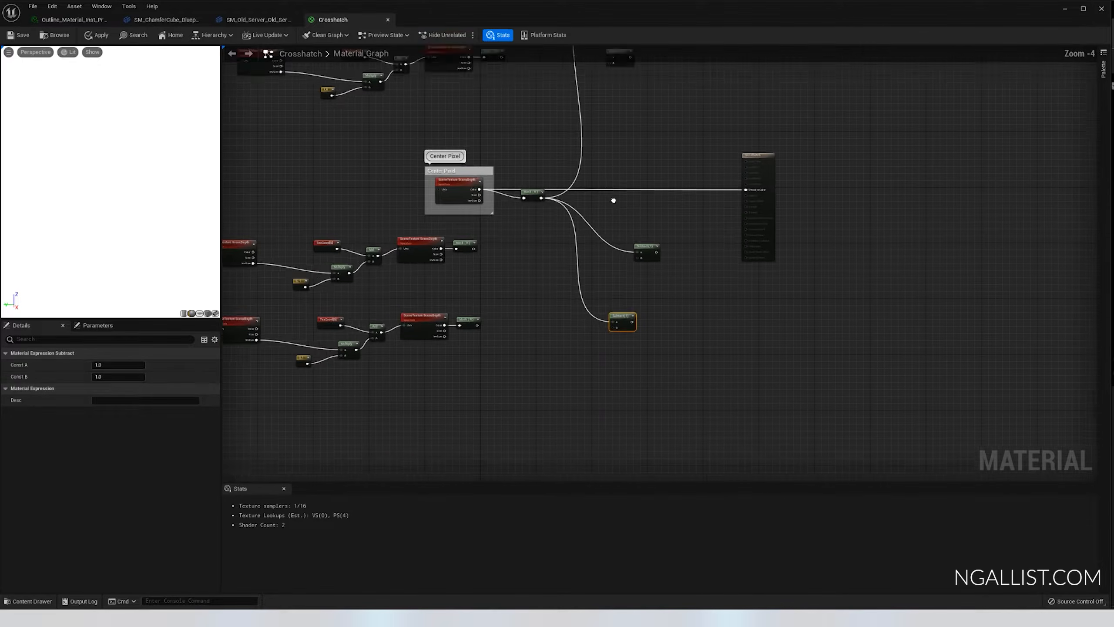
{"action": "right_click_drag", "start_coordinate": [581, 174], "coordinate": [539, 367]}
{"action": "scroll", "coordinate": [539, 369], "scroll_direction": "up", "scroll_amount": 3}
{"action": "left_click_drag", "start_coordinate": [455, 405], "coordinate": [578, 159]}
- Connect each of the four offset-sample Mask outputs to input B of its neighbouring Subtract node
{"action": "right_click_drag", "start_coordinate": [563, 132], "coordinate": [556, 277]}
{"action": "scroll", "coordinate": [470, 161], "scroll_direction": "up", "scroll_amount": 1}
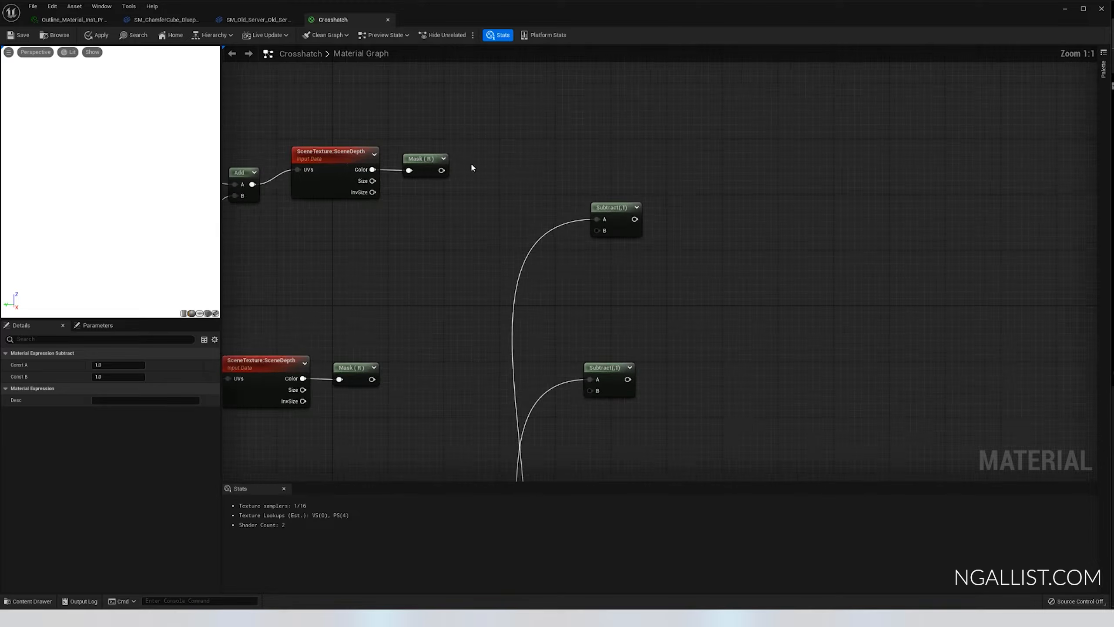
{"action": "left_click_drag", "start_coordinate": [442, 171], "coordinate": [596, 232]}
{"action": "left_click_drag", "start_coordinate": [371, 382], "coordinate": [591, 379]}
{"action": "scroll", "coordinate": [598, 416], "scroll_direction": "down", "scroll_amount": 5}
{"action": "scroll", "coordinate": [572, 306], "scroll_direction": "up", "scroll_amount": 4}
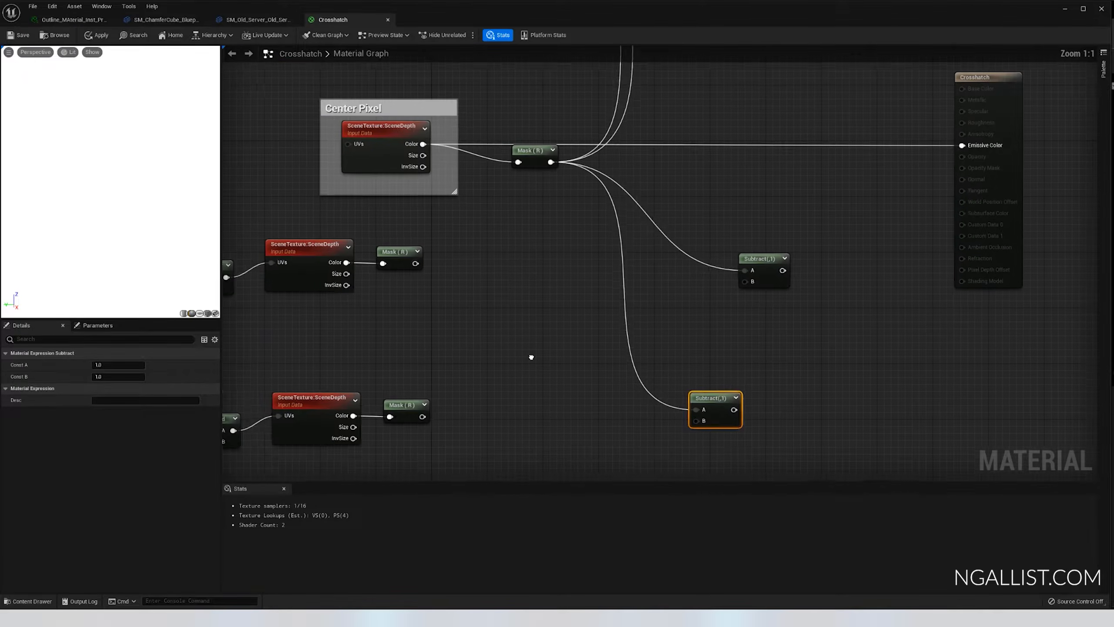
{"action": "left_click_drag", "start_coordinate": [424, 233], "coordinate": [751, 251]}
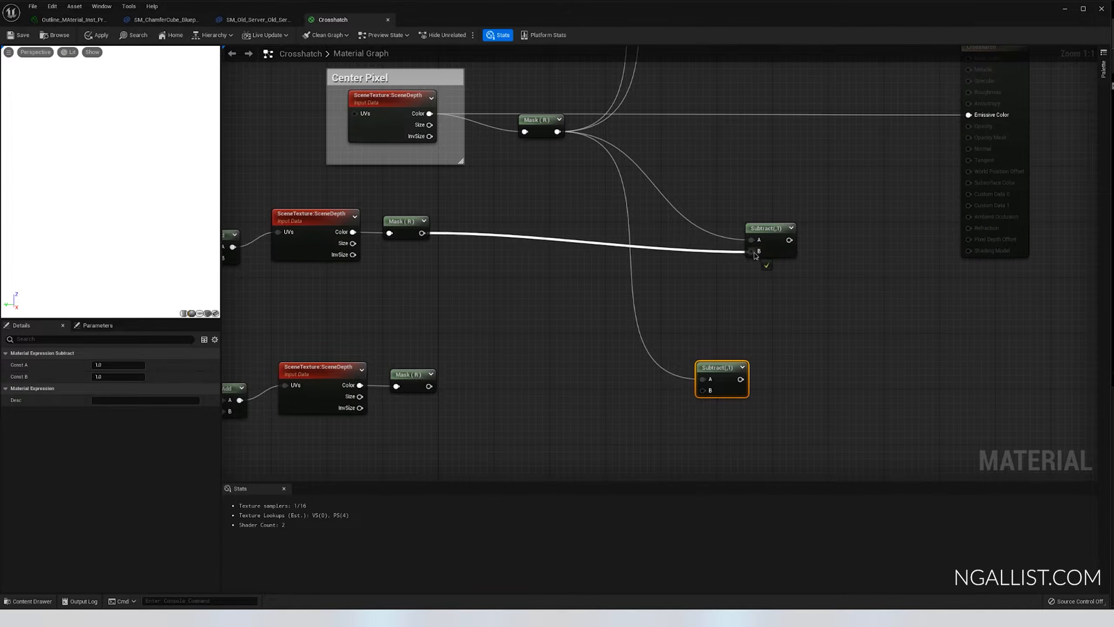
{"action": "left_click_drag", "start_coordinate": [429, 386], "coordinate": [704, 390]}
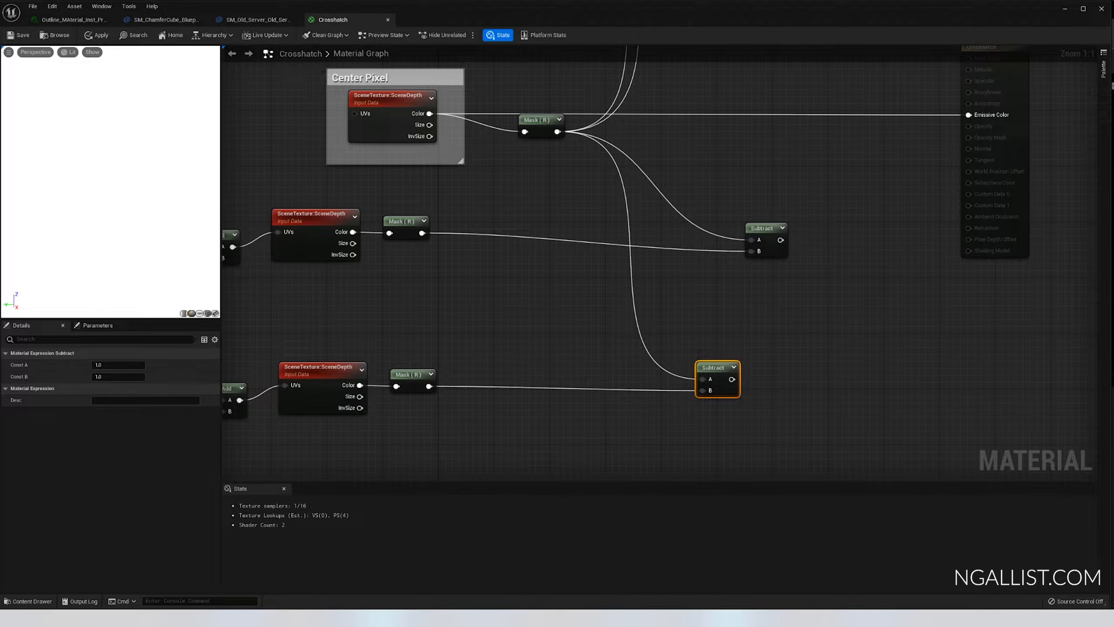
- Move the four Subtract nodes closer together vertically, in pairs above and below the Center Pixel output
{"action": "scroll", "coordinate": [432, 393], "scroll_direction": "down", "scroll_amount": 4}
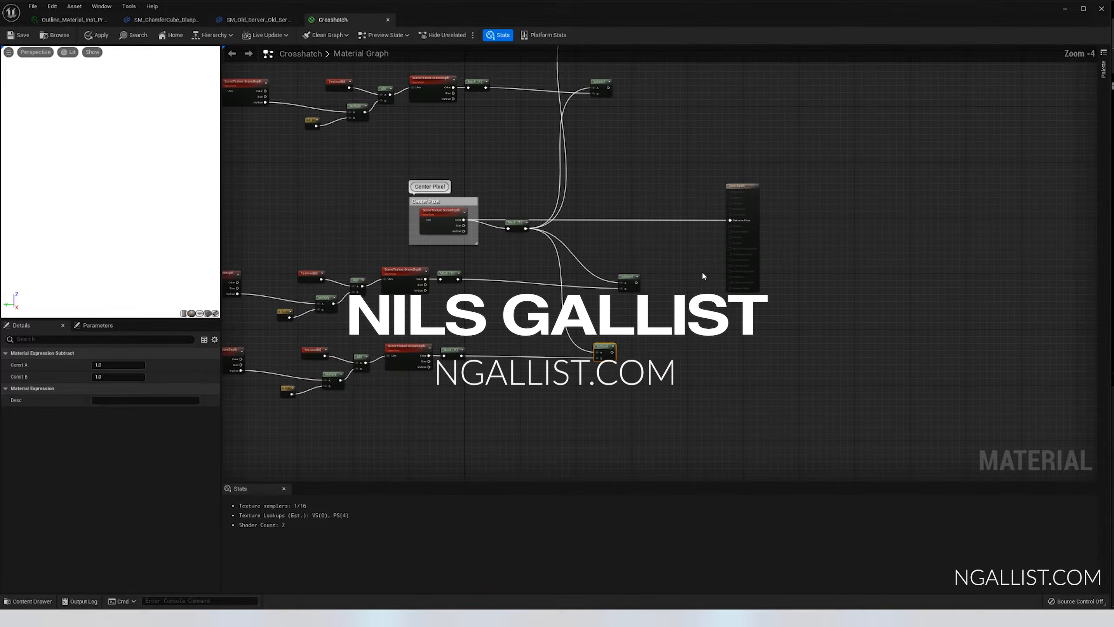
{"action": "scroll", "coordinate": [579, 272], "scroll_direction": "up", "scroll_amount": 1}
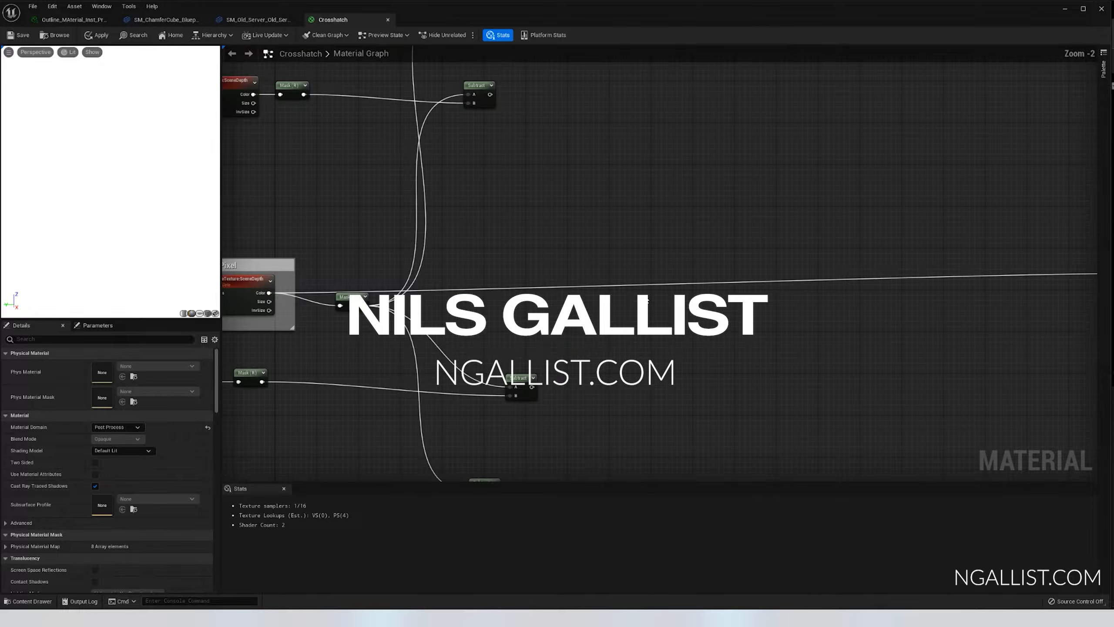
{"action": "left_click", "coordinate": [531, 473]}
{"action": "left_click_drag", "start_coordinate": [533, 475], "coordinate": [520, 412]}
{"action": "left_click_drag", "start_coordinate": [511, 367], "coordinate": [492, 337]}
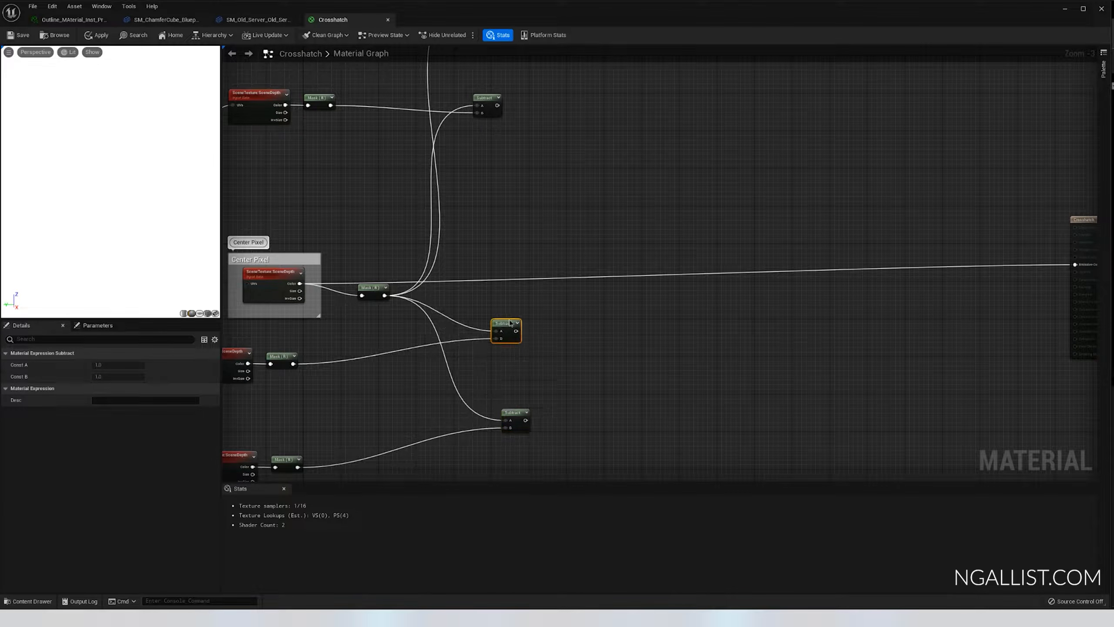
{"action": "right_click_drag", "start_coordinate": [488, 101], "coordinate": [476, 153]}
{"action": "left_click_drag", "start_coordinate": [477, 154], "coordinate": [474, 221]}
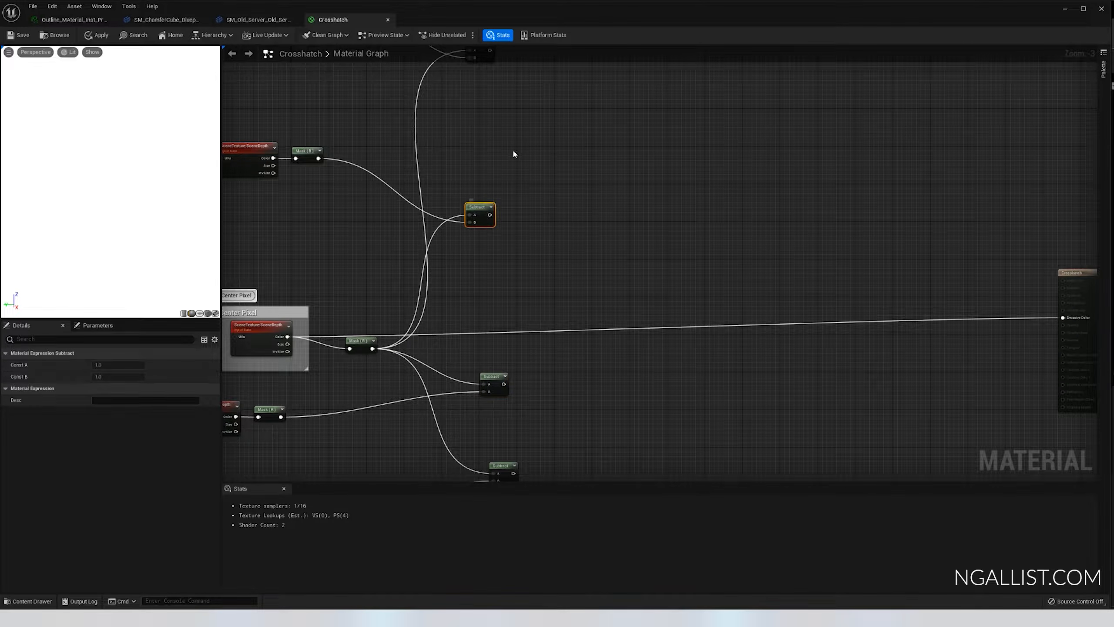
{"action": "right_click_drag", "start_coordinate": [515, 155], "coordinate": [514, 233]}
{"action": "left_click_drag", "start_coordinate": [474, 130], "coordinate": [468, 187]}
- Create an Add node beside the upper two Subtract nodes and connect their outputs to its inputs A and B
{"action": "left_click", "coordinate": [588, 285]}
{"action": "left_click", "coordinate": [588, 284]}
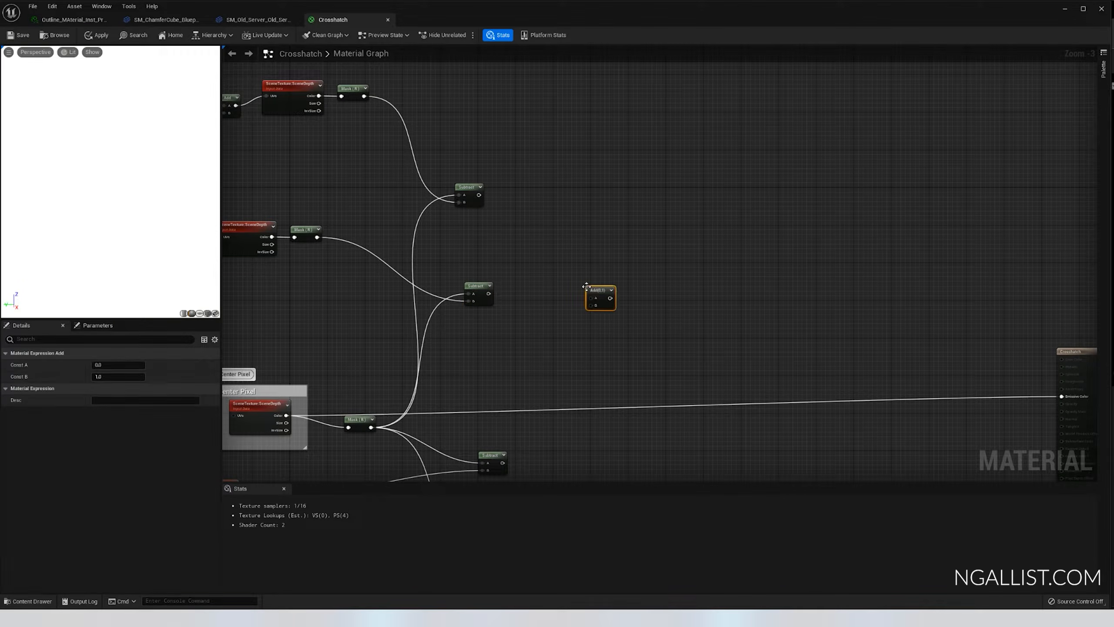
{"action": "left_click_drag", "start_coordinate": [593, 288], "coordinate": [543, 223]}
{"action": "scroll", "coordinate": [544, 223], "scroll_direction": "up", "scroll_amount": 3}
{"action": "left_click_drag", "start_coordinate": [458, 179], "coordinate": [533, 236]}
{"action": "left_click_drag", "start_coordinate": [472, 326], "coordinate": [534, 247]}
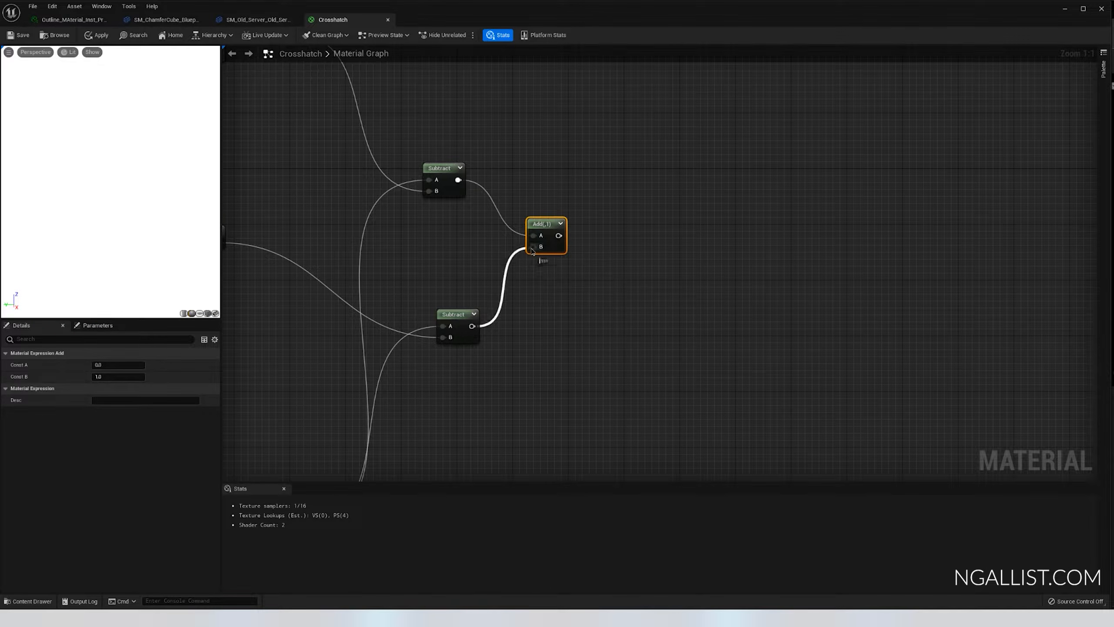
- Create a second Add node between the lower two Subtract nodes and connect their outputs to its inputs A and B
{"action": "scroll", "coordinate": [543, 238], "scroll_direction": "down", "scroll_amount": 4}
{"action": "left_click", "coordinate": [529, 378]}
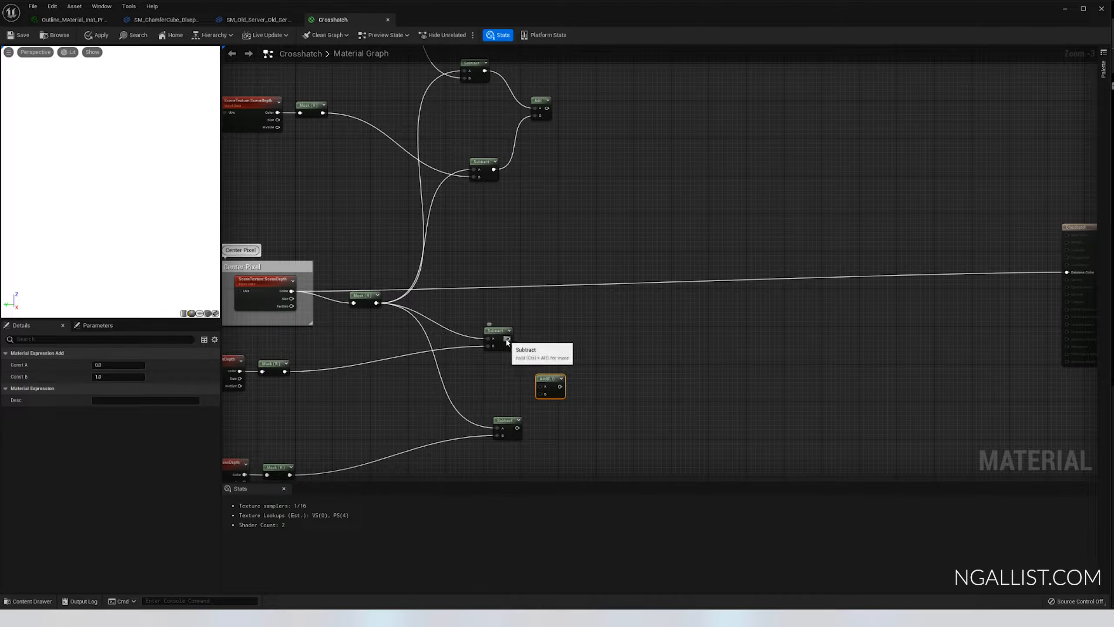
{"action": "left_click_drag", "start_coordinate": [508, 338], "coordinate": [541, 386]}
{"action": "left_click_drag", "start_coordinate": [518, 428], "coordinate": [541, 394]}
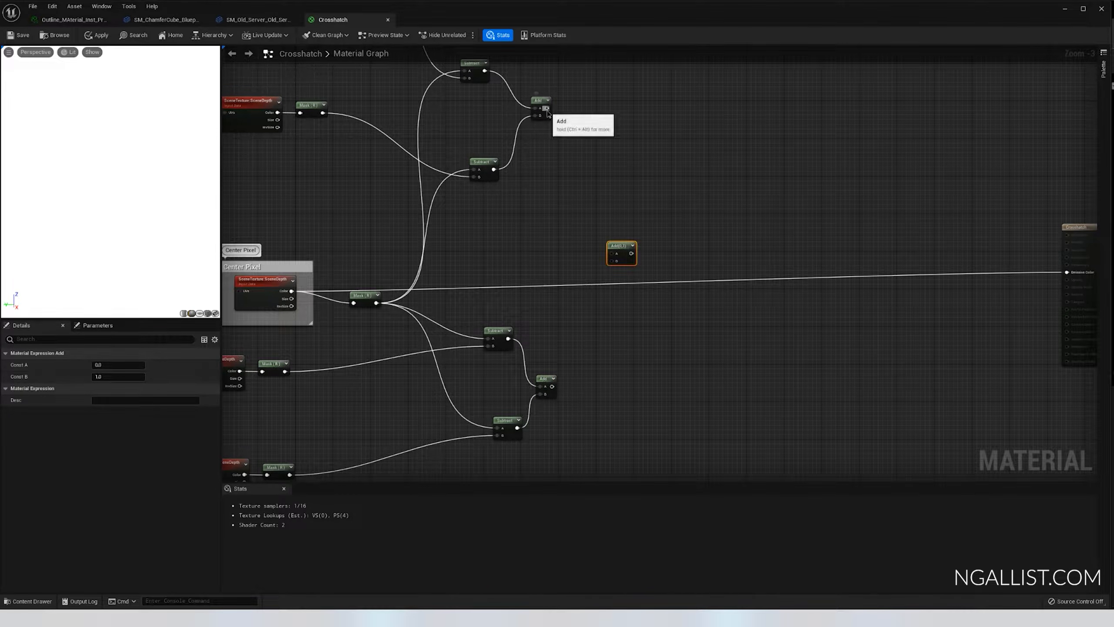
- Sum the two Add outputs in a third Add node and connect its result to Emissive Color
{"action": "left_click_drag", "start_coordinate": [546, 108], "coordinate": [613, 254]}
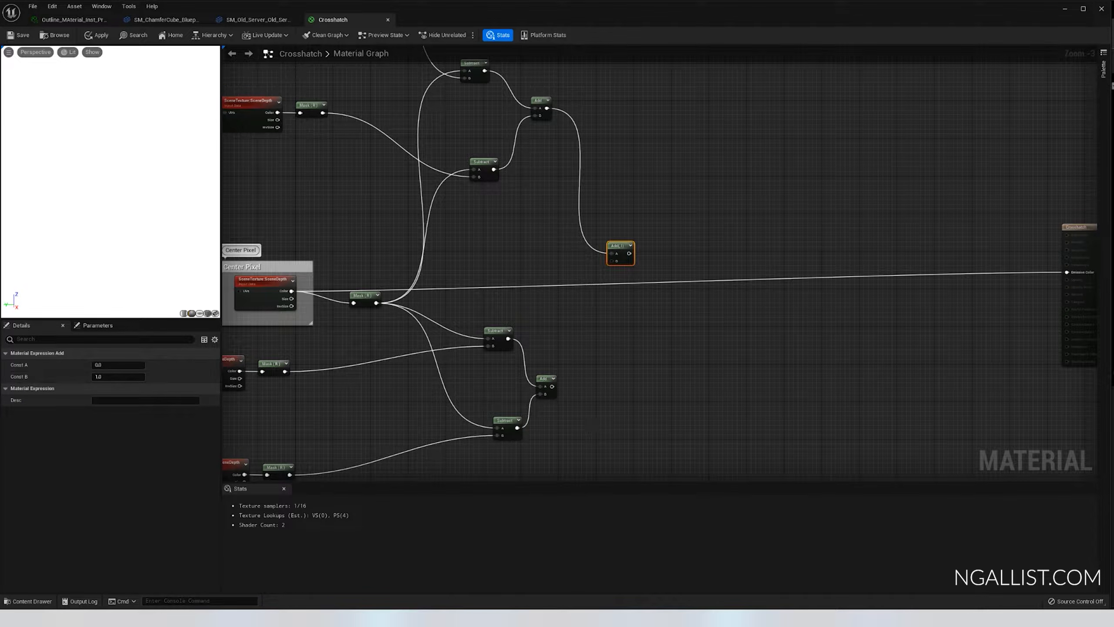
{"action": "left_click_drag", "start_coordinate": [552, 386], "coordinate": [611, 263]}
{"action": "right_click_drag", "start_coordinate": [718, 249], "coordinate": [587, 249]}
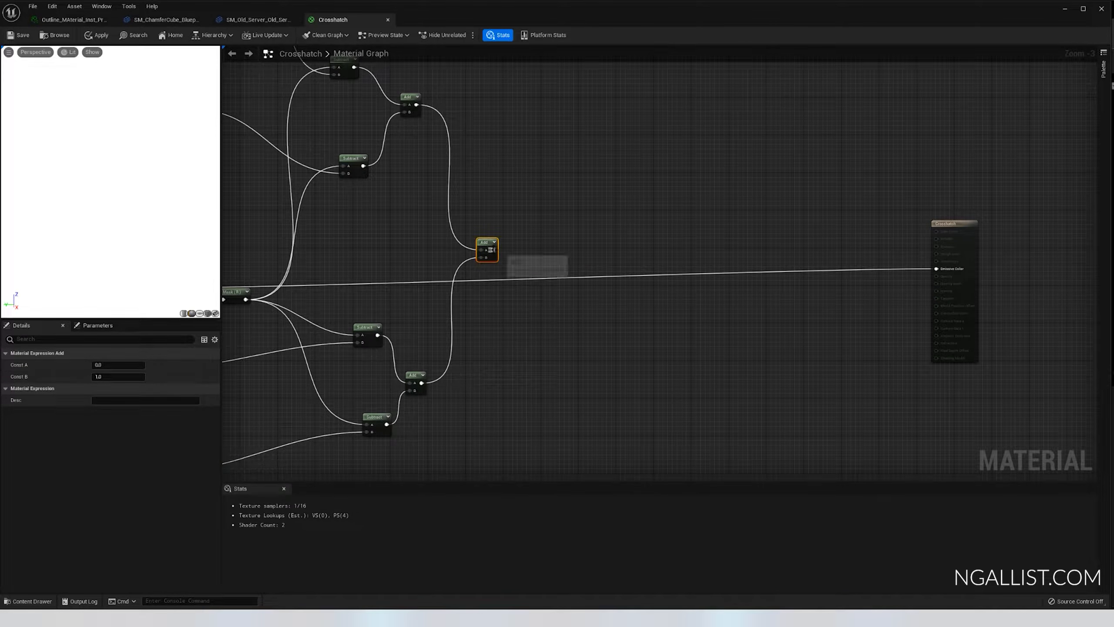
{"action": "left_click_drag", "start_coordinate": [492, 250], "coordinate": [943, 271]}
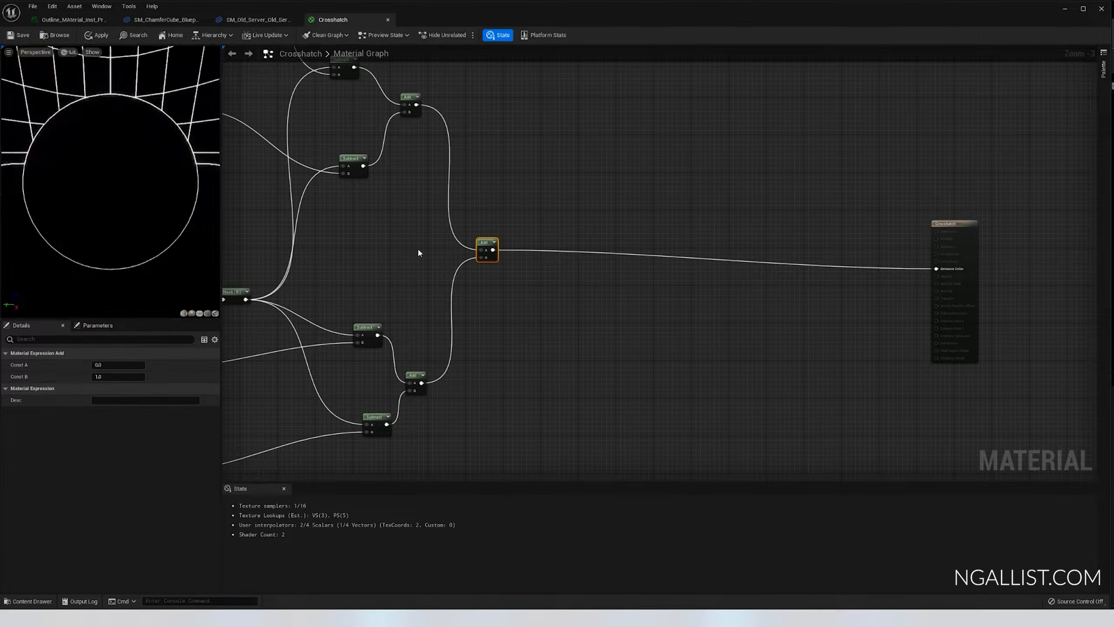
- Examine the depth outlines around the preview sphere and grid from farther away and another angle
{"action": "mouse_move", "coordinate": [98, 205]}
{"action": "left_mouse_down"}
{"action": "mouse_move", "coordinate": [149, 208]}
{"action": "mouse_move", "coordinate": [108, 216]}
{"action": "left_mouse_up"}
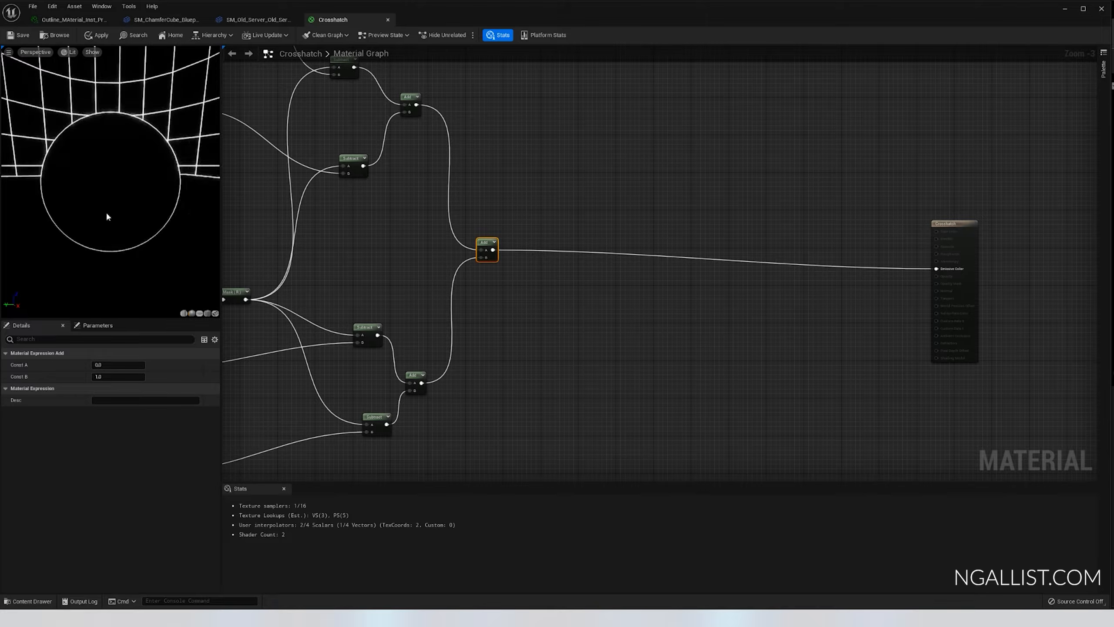
{"action": "scroll", "coordinate": [526, 258], "scroll_direction": "up", "scroll_amount": 3}
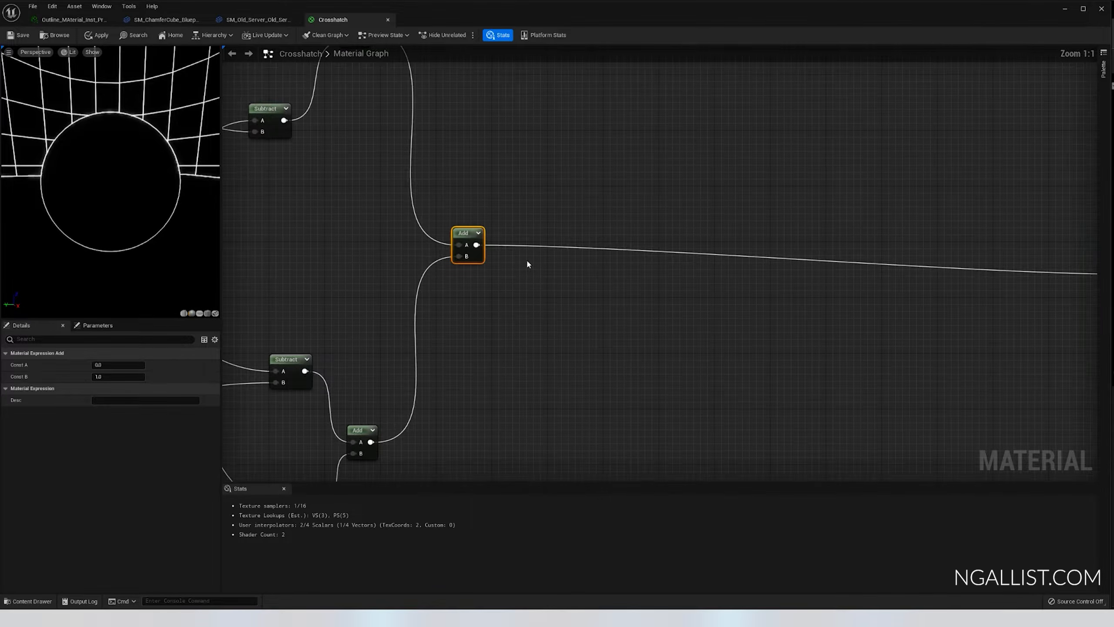
{"action": "scroll", "coordinate": [522, 259], "scroll_direction": "down", "scroll_amount": 3}
{"action": "scroll", "coordinate": [505, 257], "scroll_direction": "up", "scroll_amount": 2}
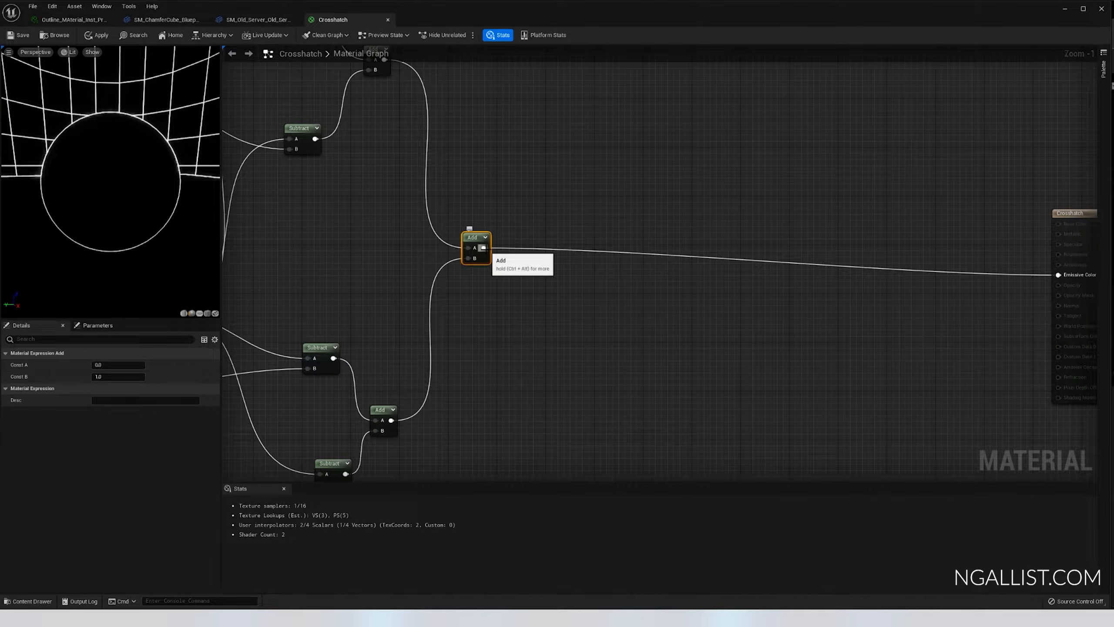
{"action": "mouse_move", "coordinate": [85, 167]}
{"action": "right_mouse_down"}
{"action": "mouse_move", "coordinate": [84, 149]}
{"action": "mouse_move", "coordinate": [85, 179]}
{"action": "right_mouse_up"}
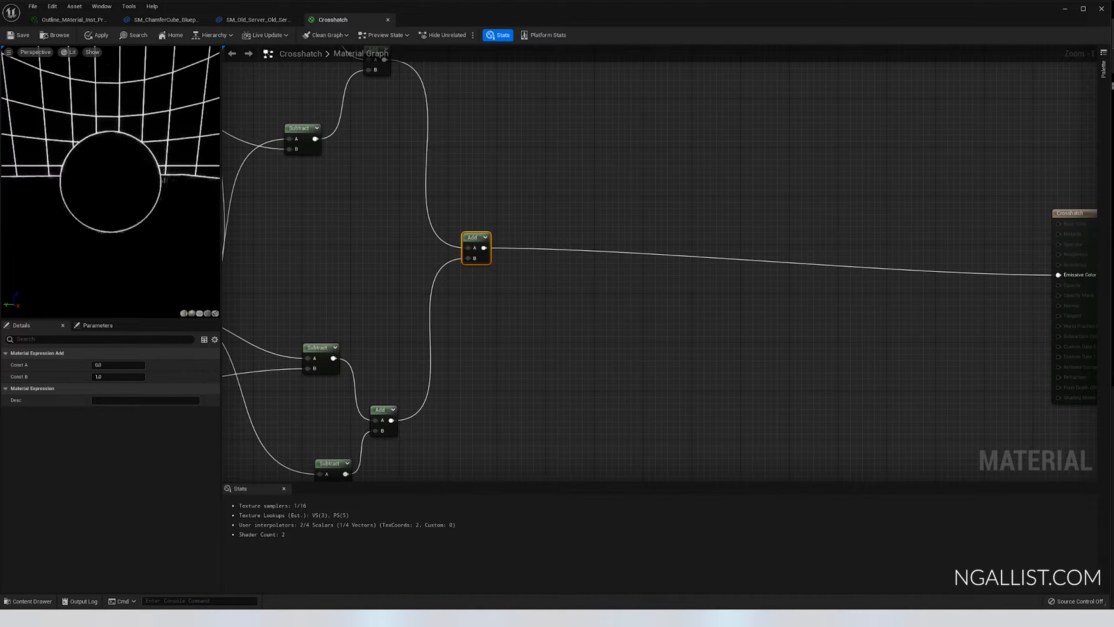
{"action": "left_click_drag", "start_coordinate": [85, 167], "coordinate": [134, 189]}
- Add a Multiply node fed by the final Add output and connect its result to Emissive Color
{"action": "scroll", "coordinate": [614, 314], "scroll_direction": "up", "scroll_amount": 1}
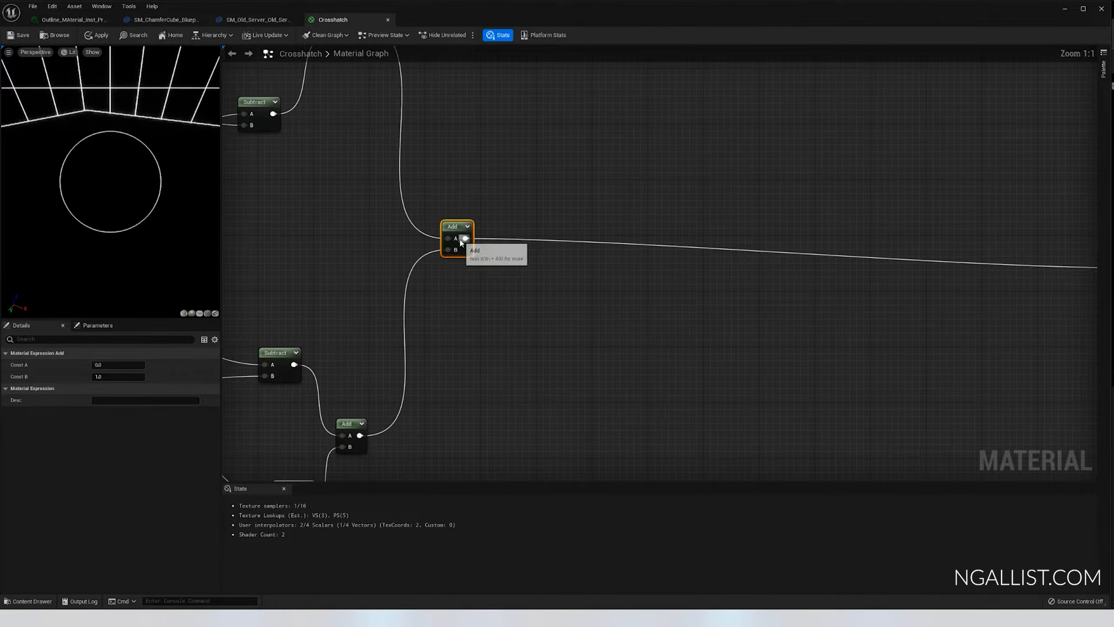
{"action": "left_click_drag", "start_coordinate": [461, 243], "coordinate": [630, 271]}
{"action": "type", "text": "mult"}
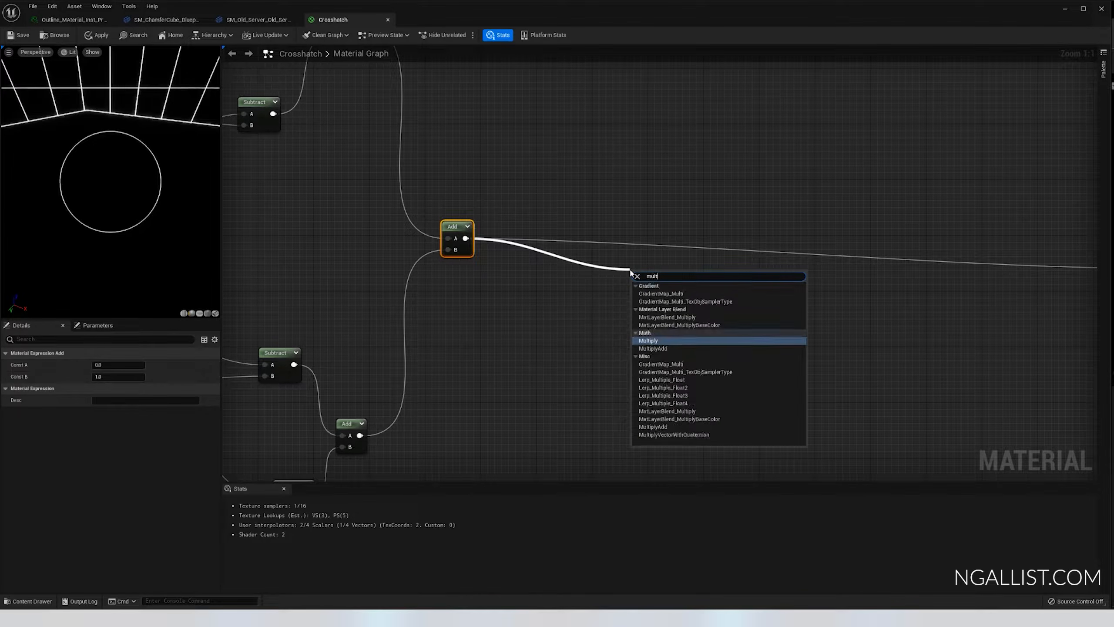
{"action": "key", "text": "Return"}
{"action": "right_click_drag", "start_coordinate": [636, 267], "coordinate": [465, 258]}
{"action": "left_click_drag", "start_coordinate": [501, 277], "coordinate": [952, 257]}
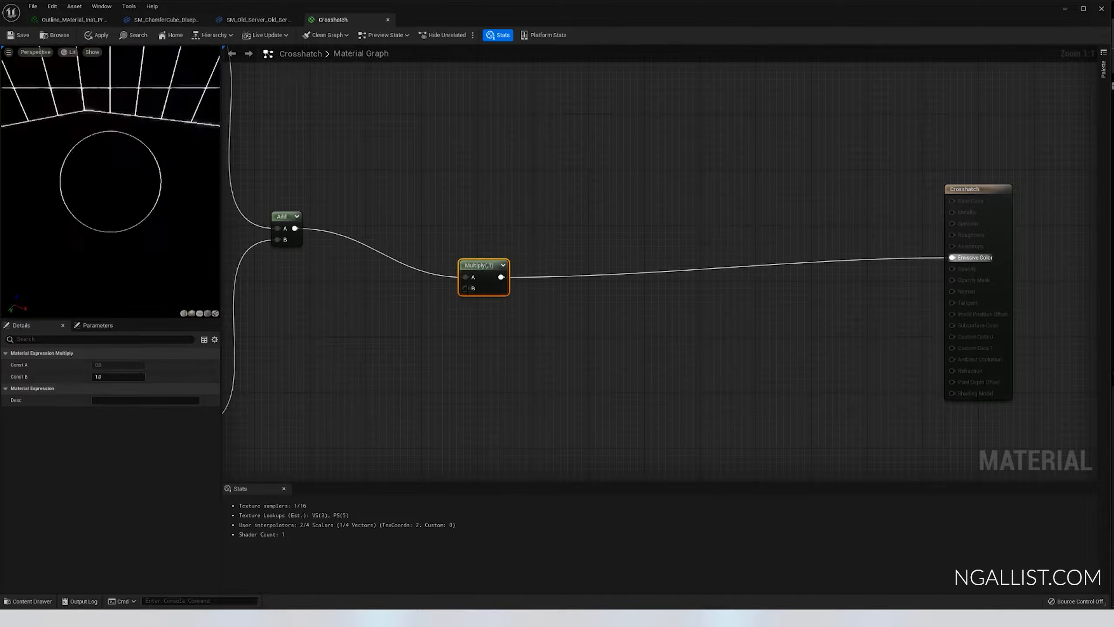
- Promote the Multiply node's input B to a parameter, place it below the Add link, and name it WorldOutline_S
{"action": "right_click", "coordinate": [467, 288]}
{"action": "left_click", "coordinate": [506, 345]}
{"action": "right_click_drag", "start_coordinate": [455, 315], "coordinate": [631, 296]}
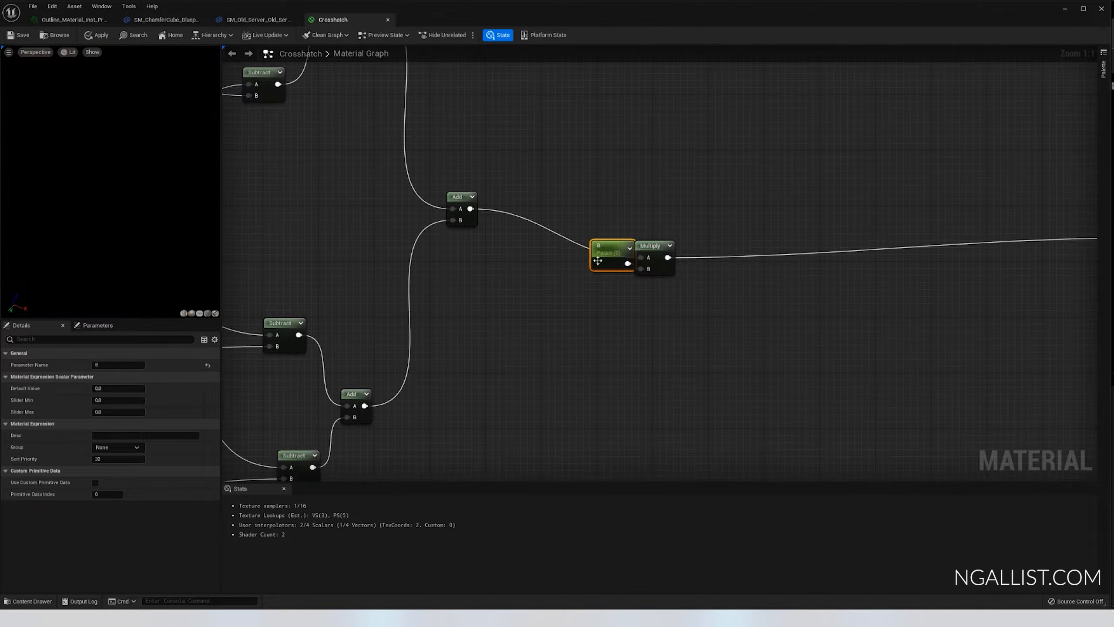
{"action": "left_click_drag", "start_coordinate": [601, 265], "coordinate": [548, 302]}
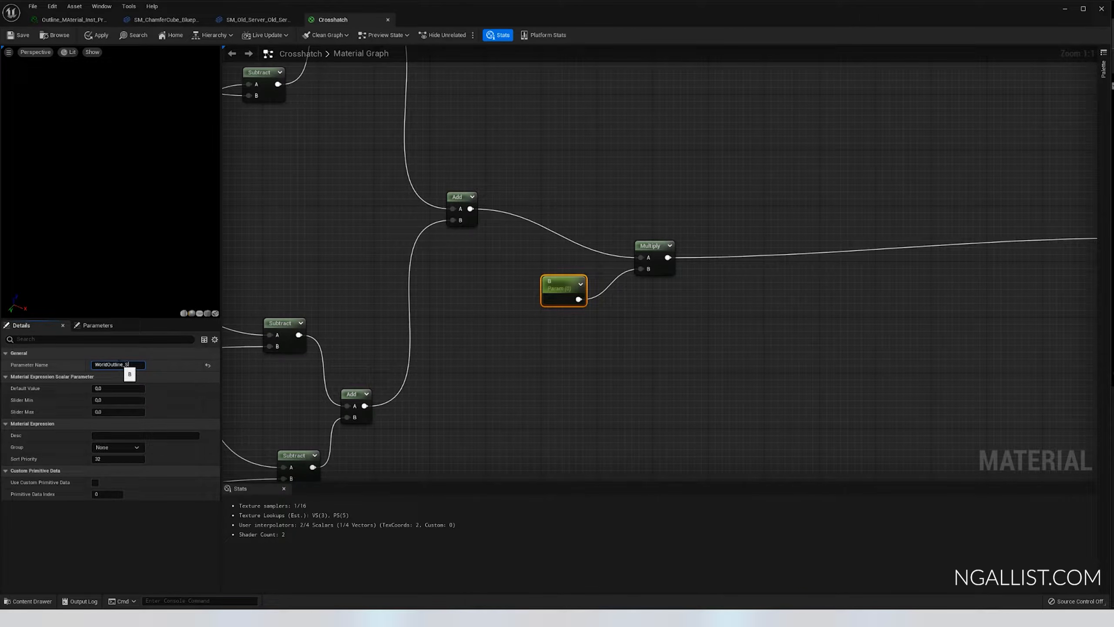
- Set the WorldOutline_S parameter's default value to 0.2 and its slider maximum to 2.0
{"action": "left_click", "coordinate": [131, 388]}
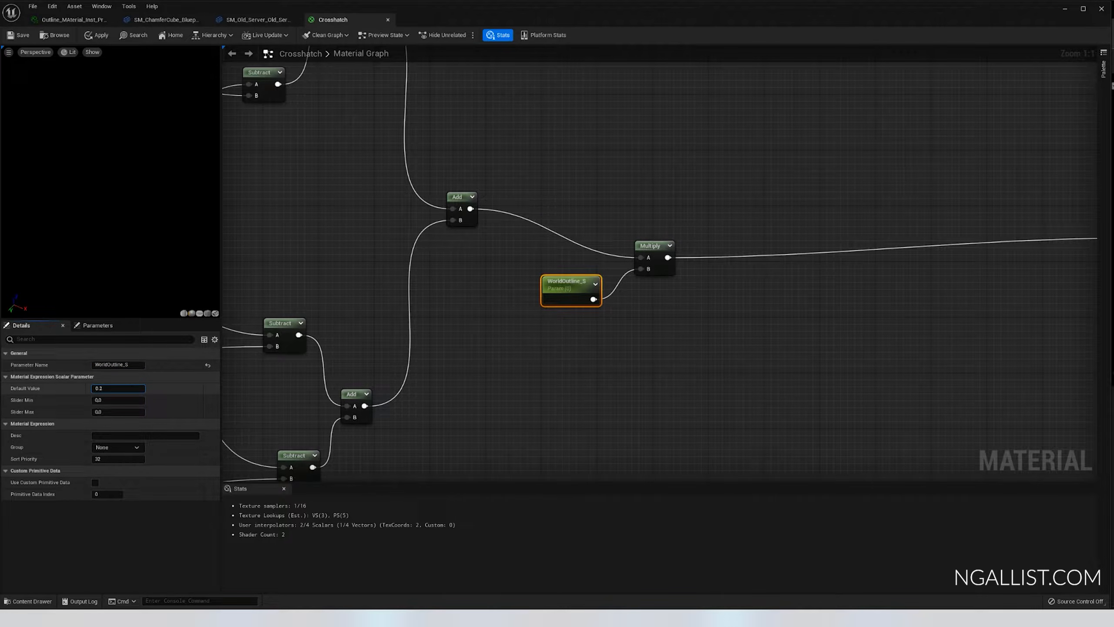
{"action": "key", "text": "Return"}
{"action": "left_click", "coordinate": [117, 412]}
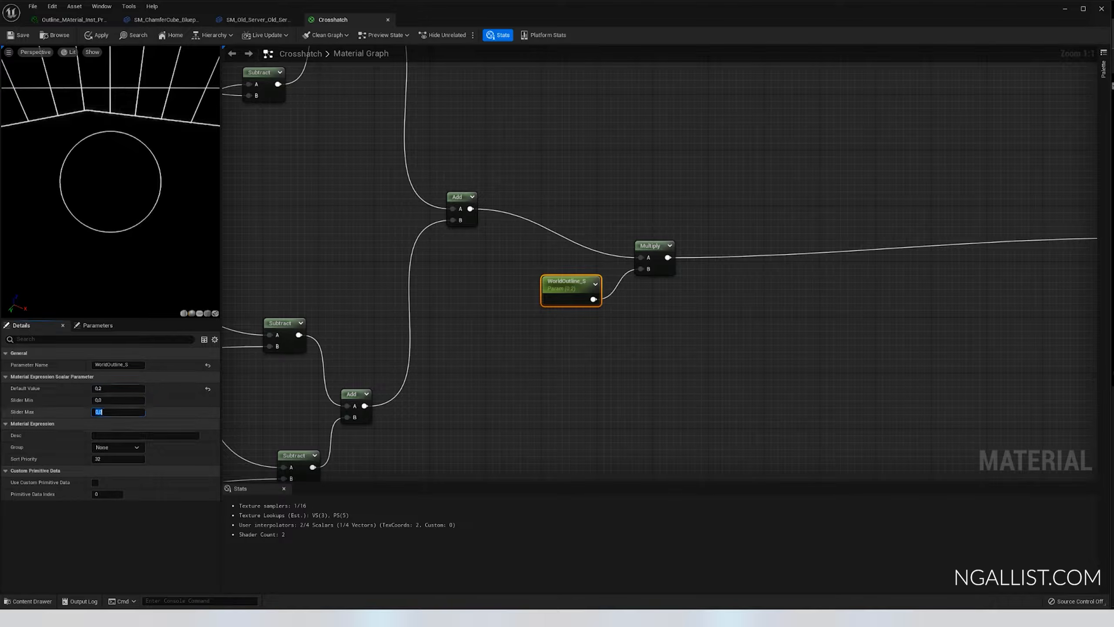
{"action": "key", "text": "Return"}
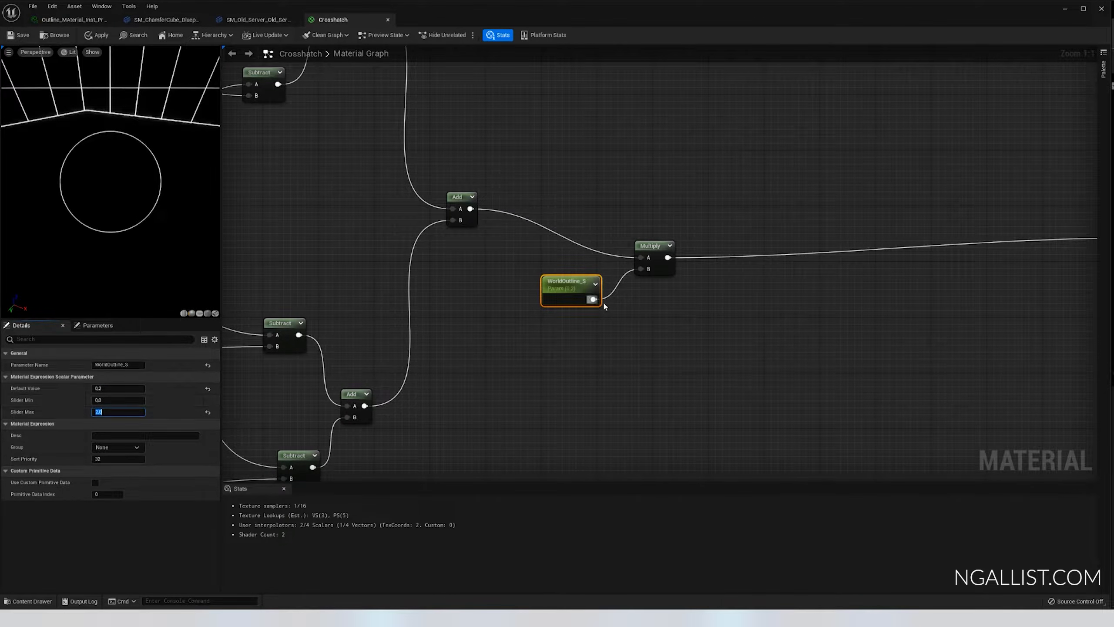
- Move the Multiply node level with the final Add node and place WorldOutline_S just below their link
{"action": "scroll", "coordinate": [608, 282], "scroll_direction": "down", "scroll_amount": 1}
{"action": "left_click_drag", "start_coordinate": [649, 254], "coordinate": [622, 230]}
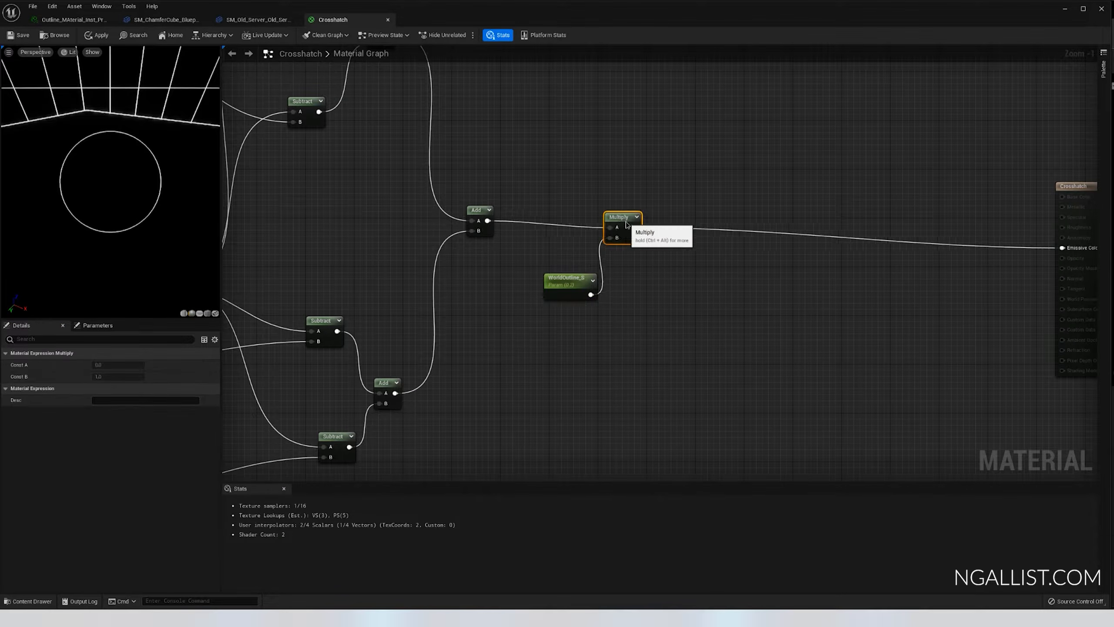
{"action": "right_click_drag", "start_coordinate": [759, 240], "coordinate": [667, 261]}
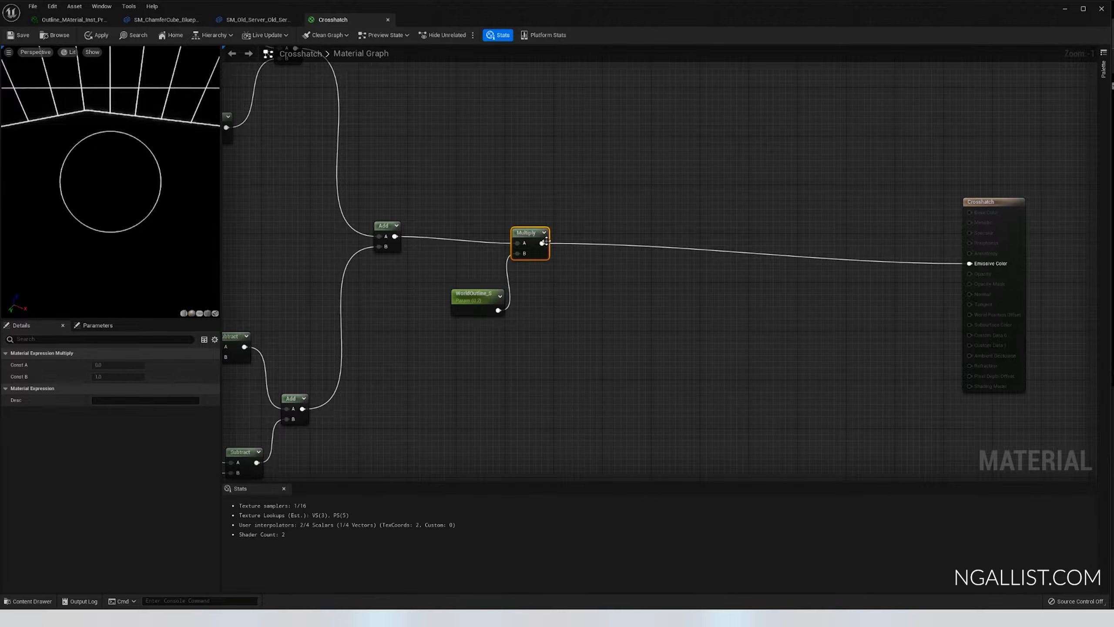
{"action": "left_click_drag", "start_coordinate": [533, 246], "coordinate": [496, 241]}
{"action": "left_click_drag", "start_coordinate": [441, 300], "coordinate": [432, 286]}
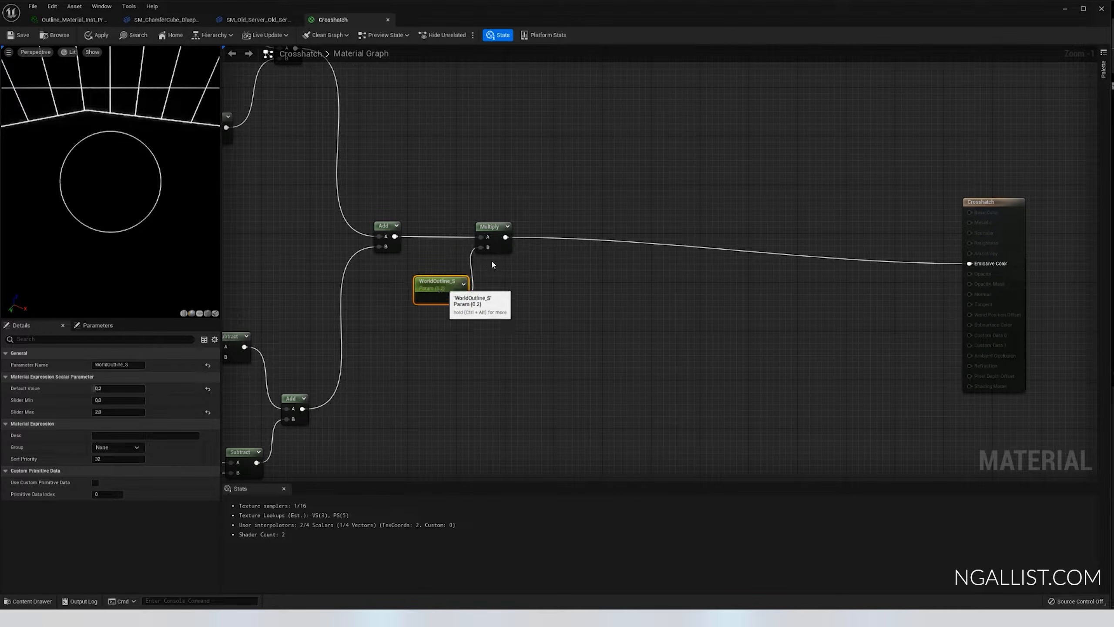
- Add a Power node with the Multiply output as Base, connect it to Emissive Color, and align it with Multiply
{"action": "left_click_drag", "start_coordinate": [505, 238], "coordinate": [559, 269]}
{"action": "type", "text": "power"}
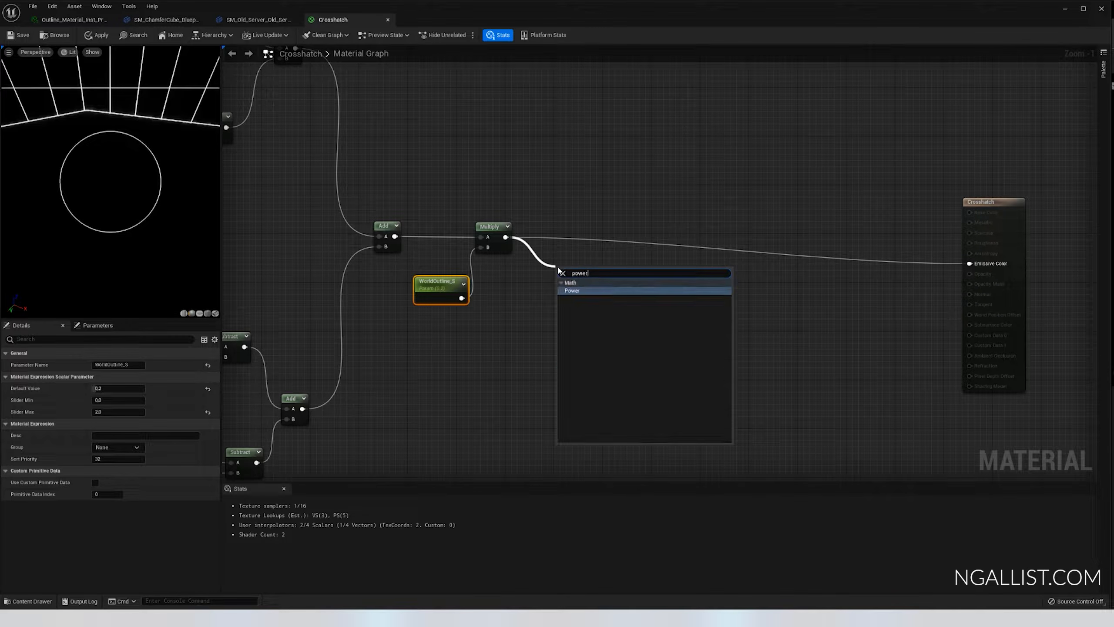
{"action": "key", "text": "Return"}
{"action": "left_click_drag", "start_coordinate": [596, 281], "coordinate": [970, 263]}
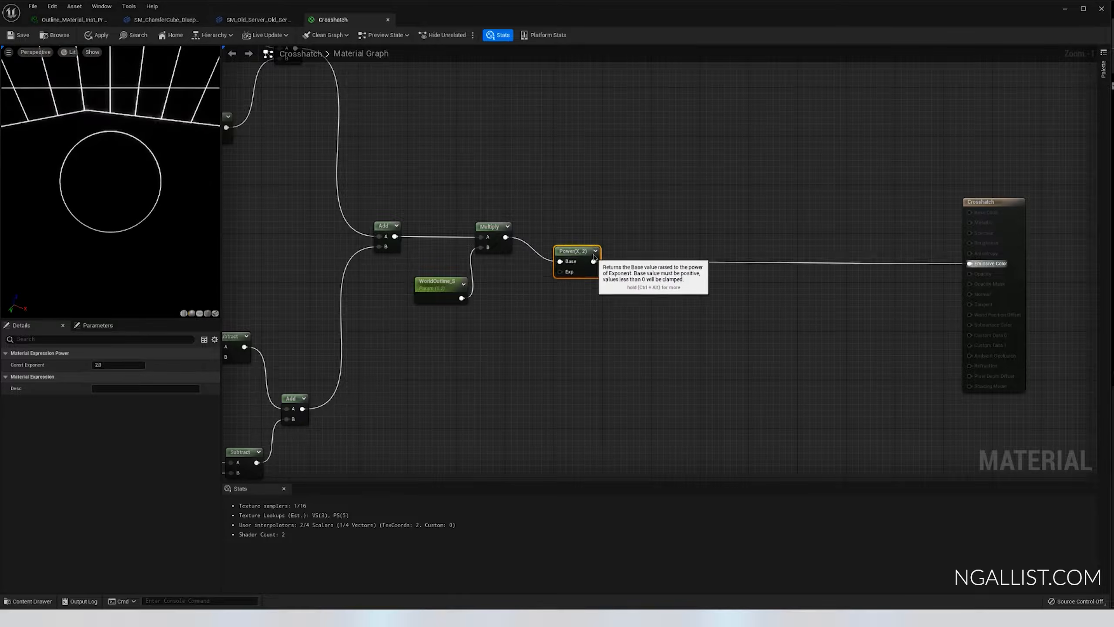
{"action": "left_click_drag", "start_coordinate": [565, 298], "coordinate": [570, 259]}
- Promote the Power node's Exp input to a parameter and place it below the Multiply-Power link
{"action": "right_click", "coordinate": [570, 259]}
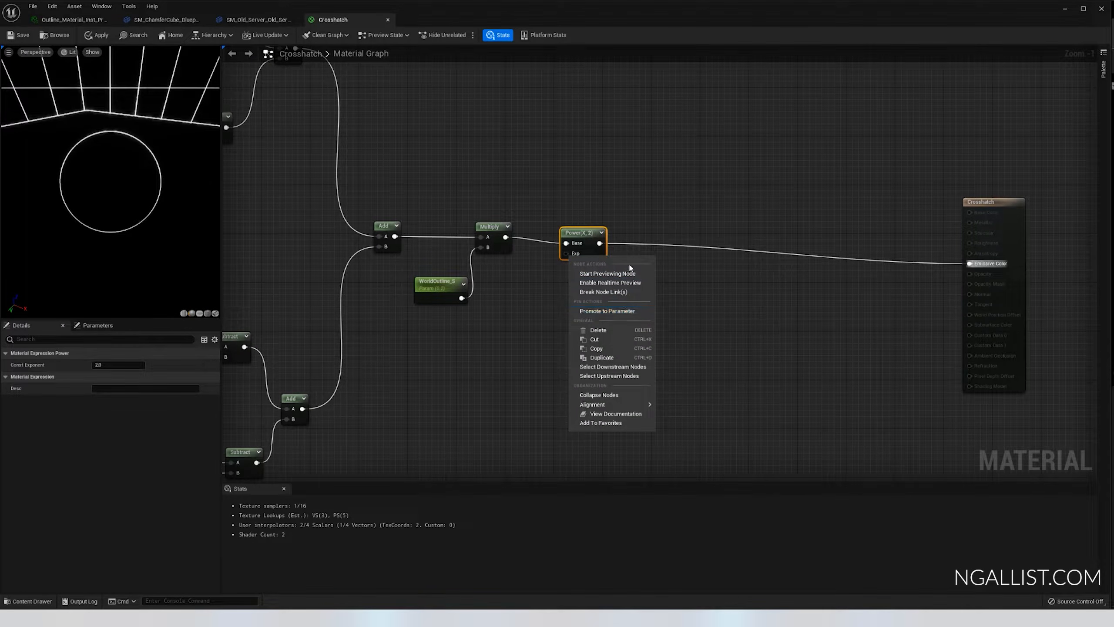
{"action": "left_click", "coordinate": [626, 311]}
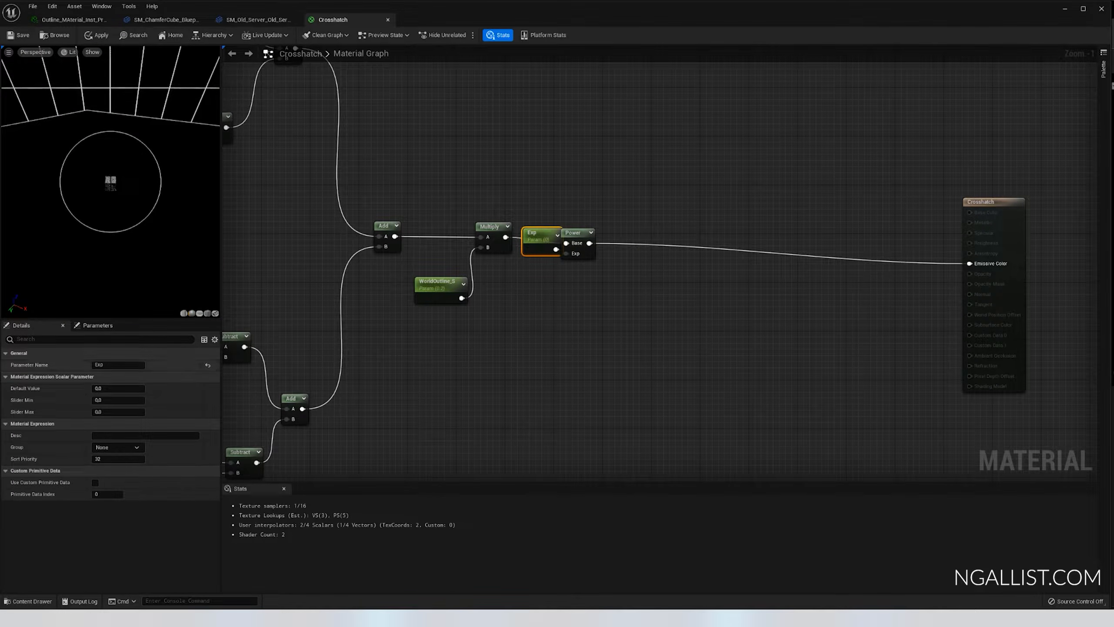
{"action": "left_click_drag", "start_coordinate": [541, 255], "coordinate": [524, 303]}
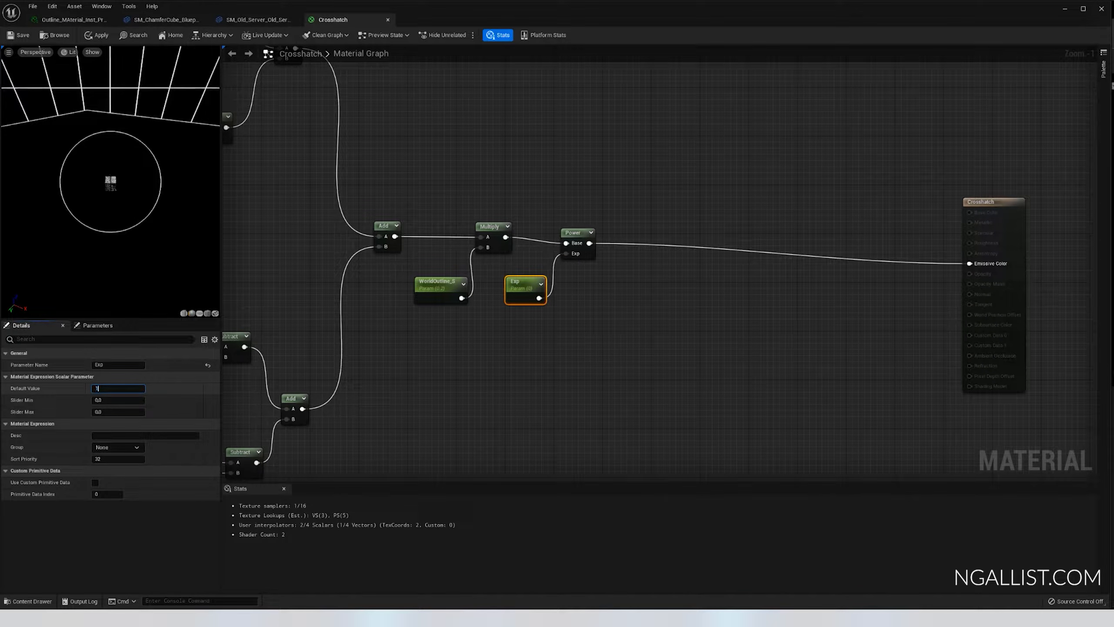
- Set the Exp parameter's default value to 1.0 and rename the parameter WorldOutline_Thickness
{"action": "key", "text": "Return"}
{"action": "left_click", "coordinate": [22, 376]}
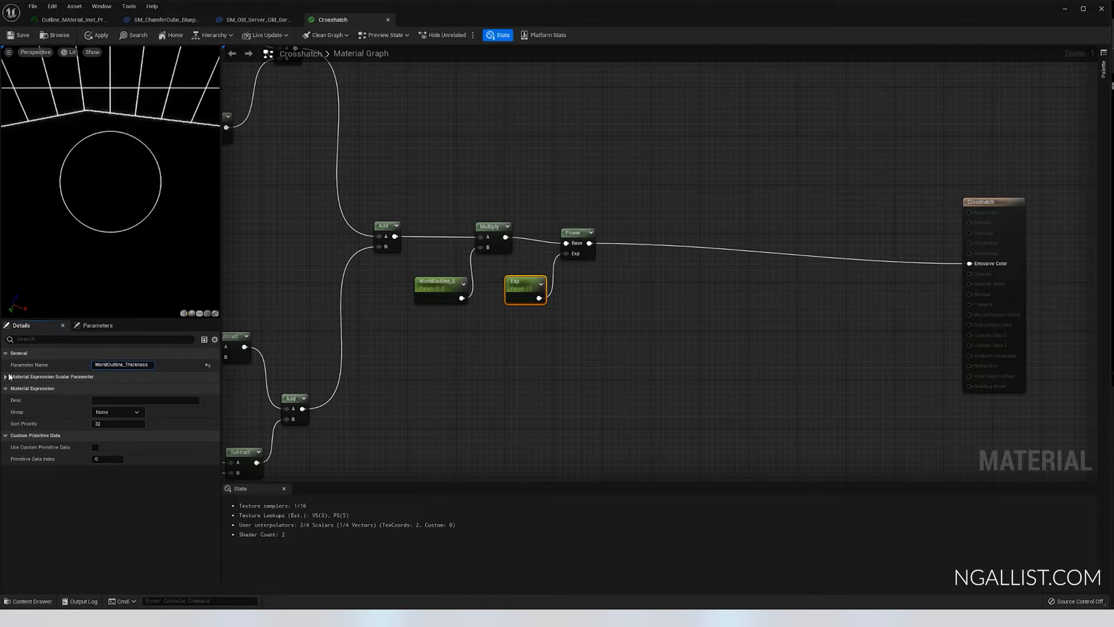
{"action": "key", "text": "Return"}
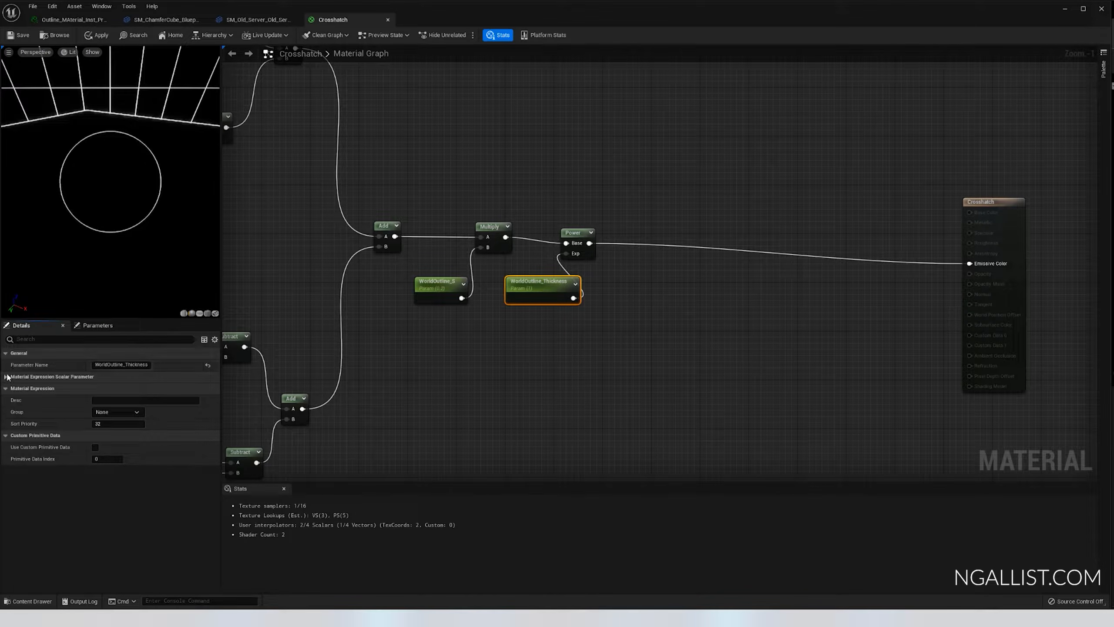
{"action": "left_click", "coordinate": [6, 377]}
- Set the WorldOutline_S parameter's default value to 0.01
{"action": "scroll", "coordinate": [584, 318], "scroll_direction": "down", "scroll_amount": 2}
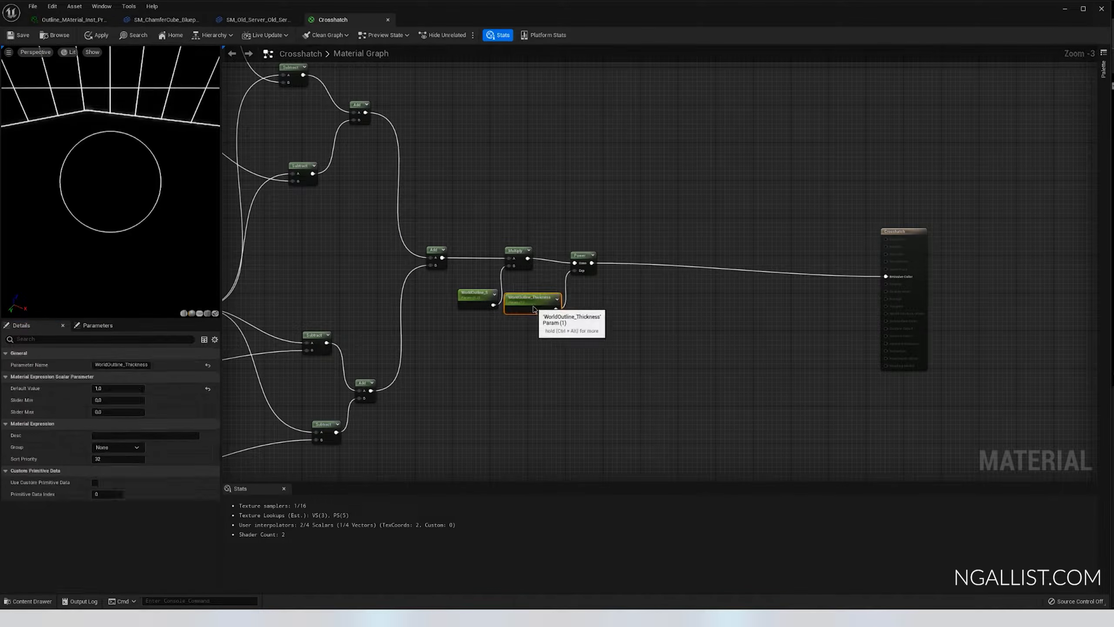
{"action": "scroll", "coordinate": [548, 315], "scroll_direction": "down", "scroll_amount": 4}
{"action": "scroll", "coordinate": [566, 317], "scroll_direction": "up", "scroll_amount": 1}
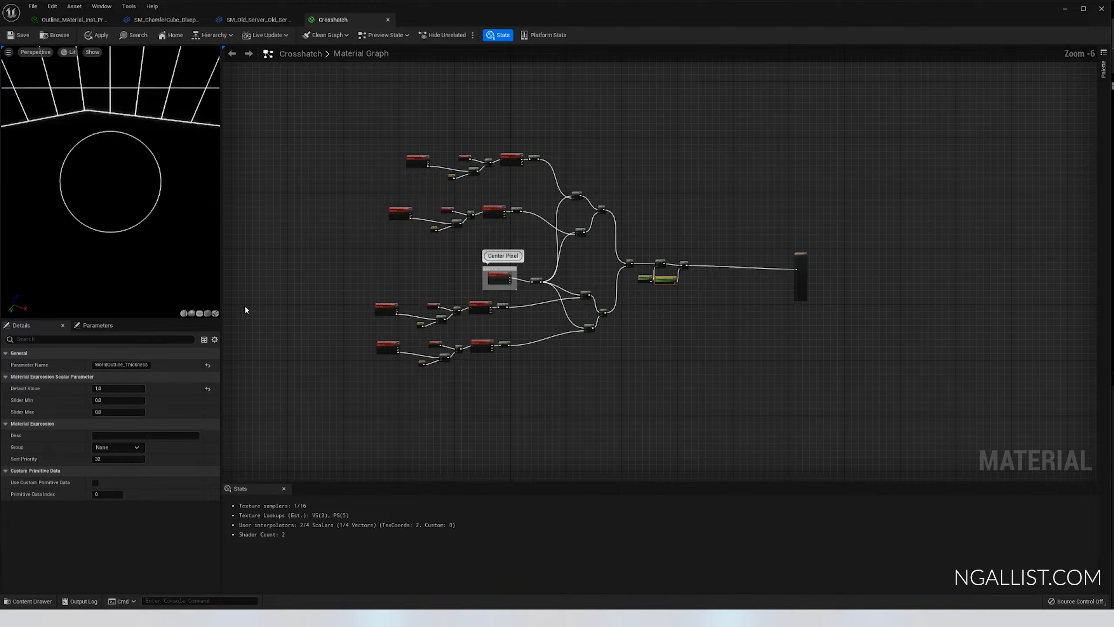
{"action": "scroll", "coordinate": [666, 288], "scroll_direction": "up", "scroll_amount": 6}
{"action": "left_click", "coordinate": [570, 259]}
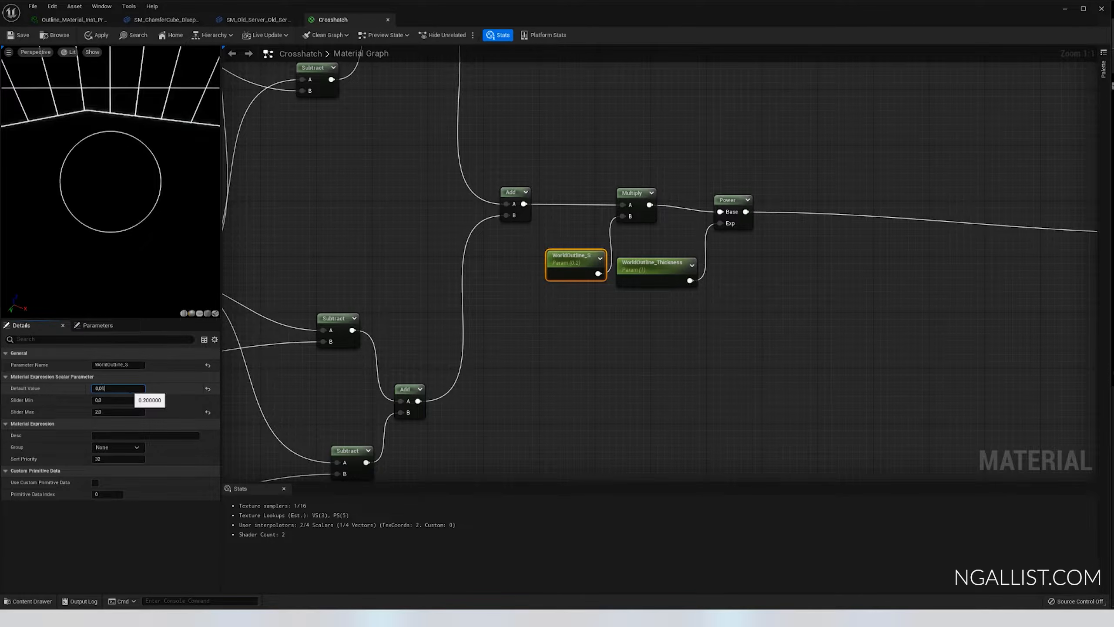
{"action": "key", "text": "Return"}
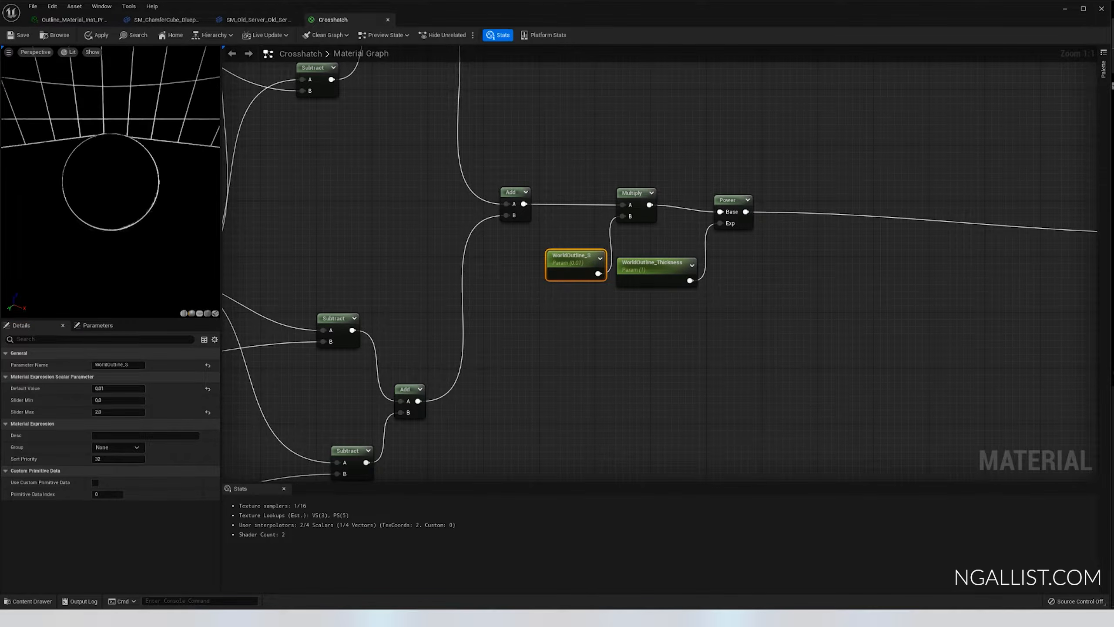
- Try lower default values for WorldOutline_Thickness and set it back to 1.0
{"action": "left_click", "coordinate": [619, 280]}
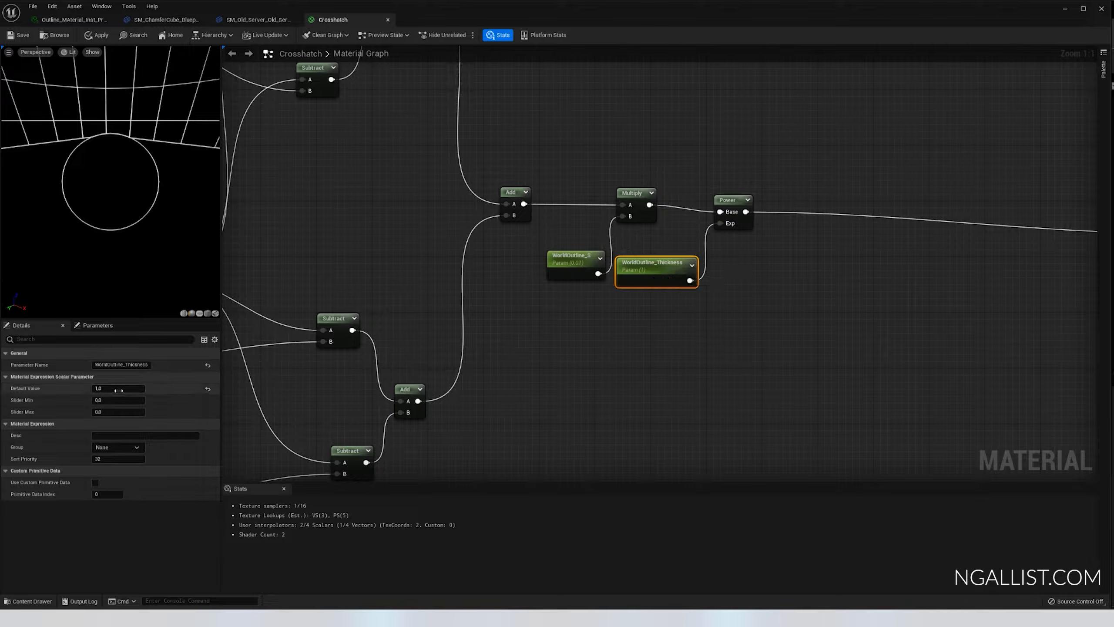
{"action": "left_click_drag", "start_coordinate": [126, 388], "coordinate": [114, 392]}
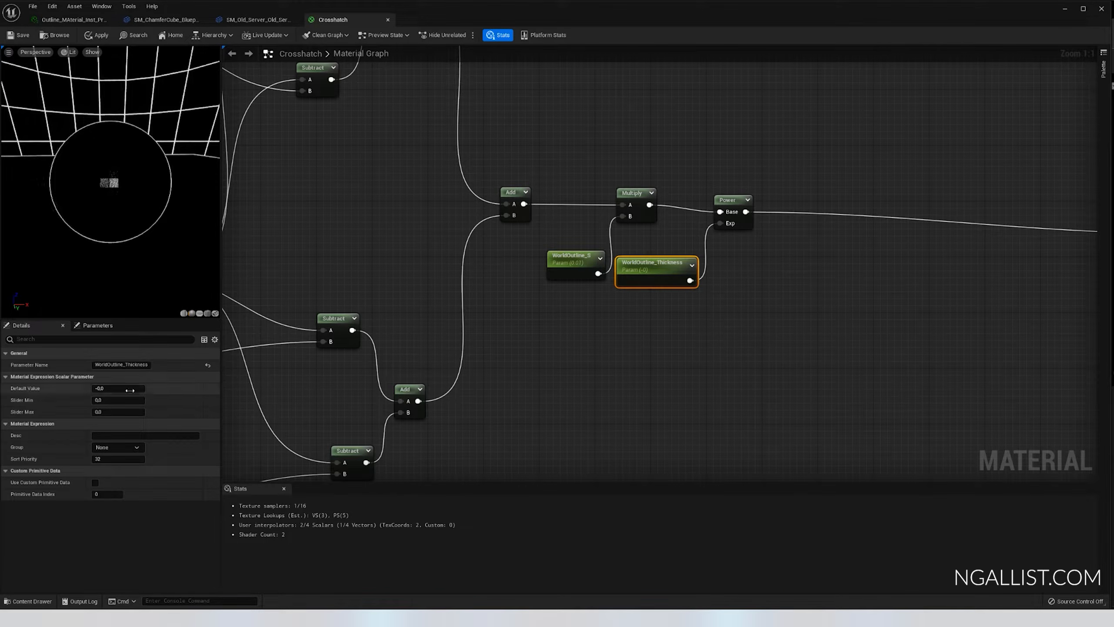
{"action": "type", "text": "1"}
{"action": "key", "text": "Return"}
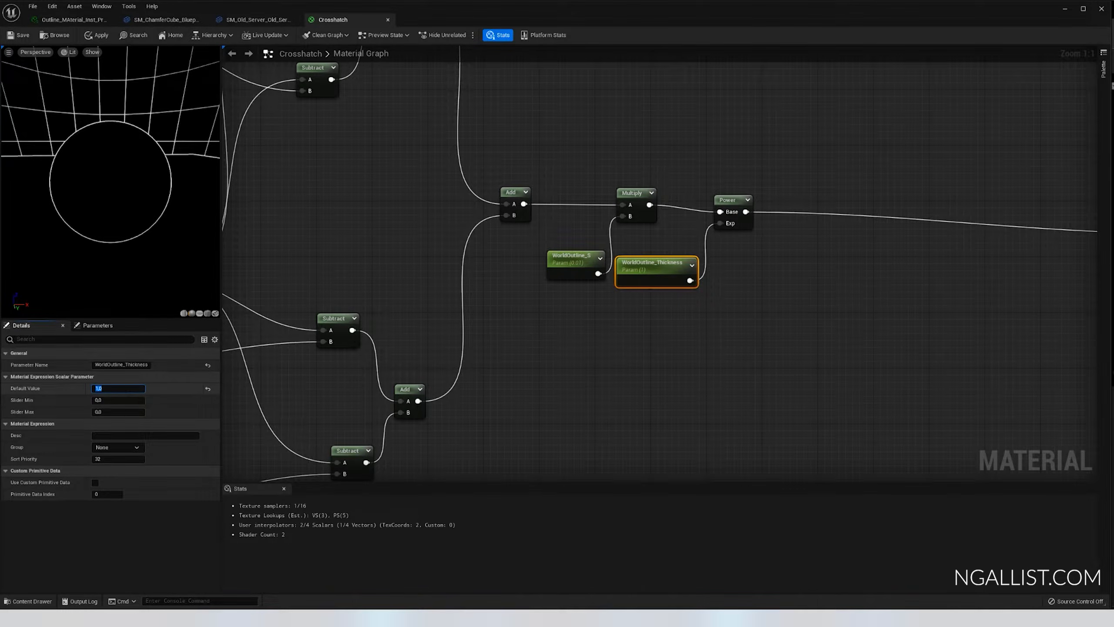
- Set the WorldOutline_S parameter's default value to 0.2 and save the material
{"action": "left_click", "coordinate": [565, 274]}
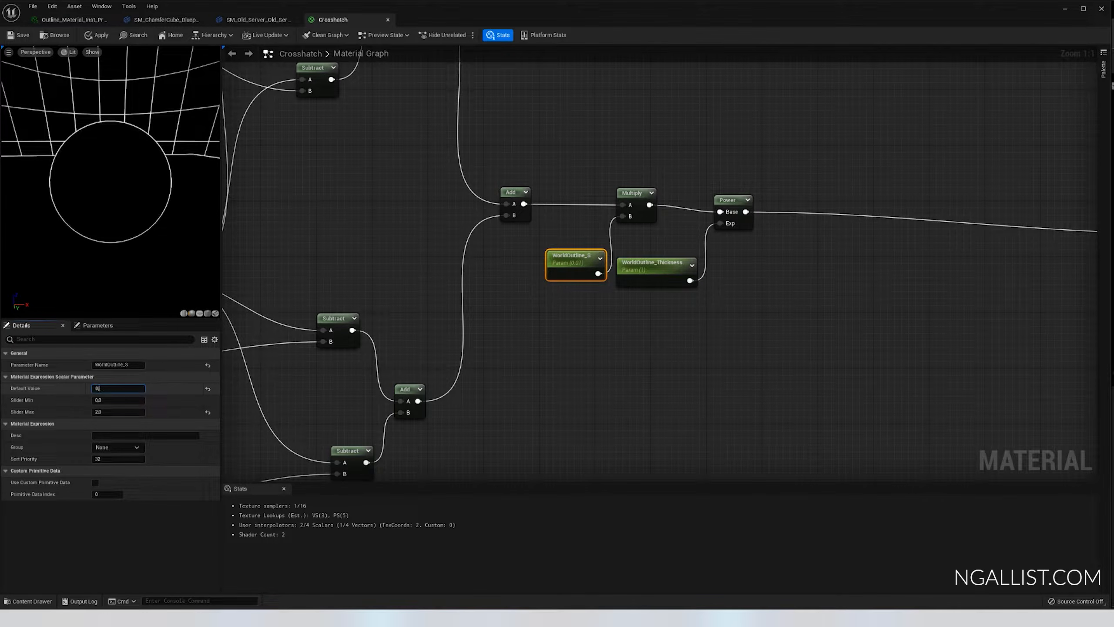
{"action": "type", "text": "0.2"}
{"action": "scroll", "coordinate": [445, 247], "scroll_direction": "down", "scroll_amount": 8}
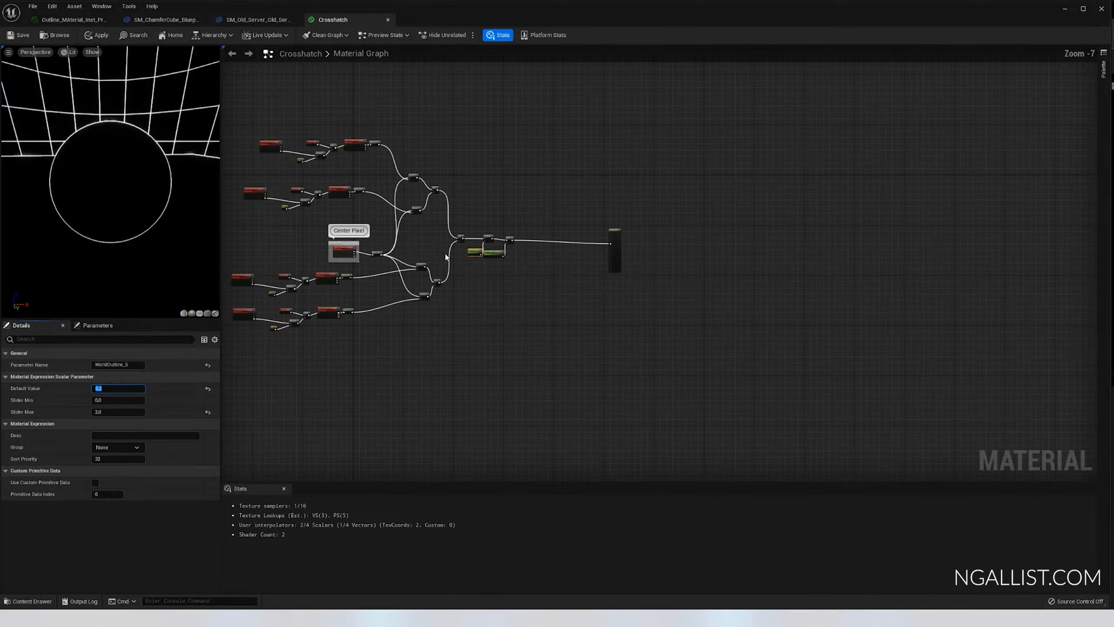
{"action": "key", "text": "Return"}
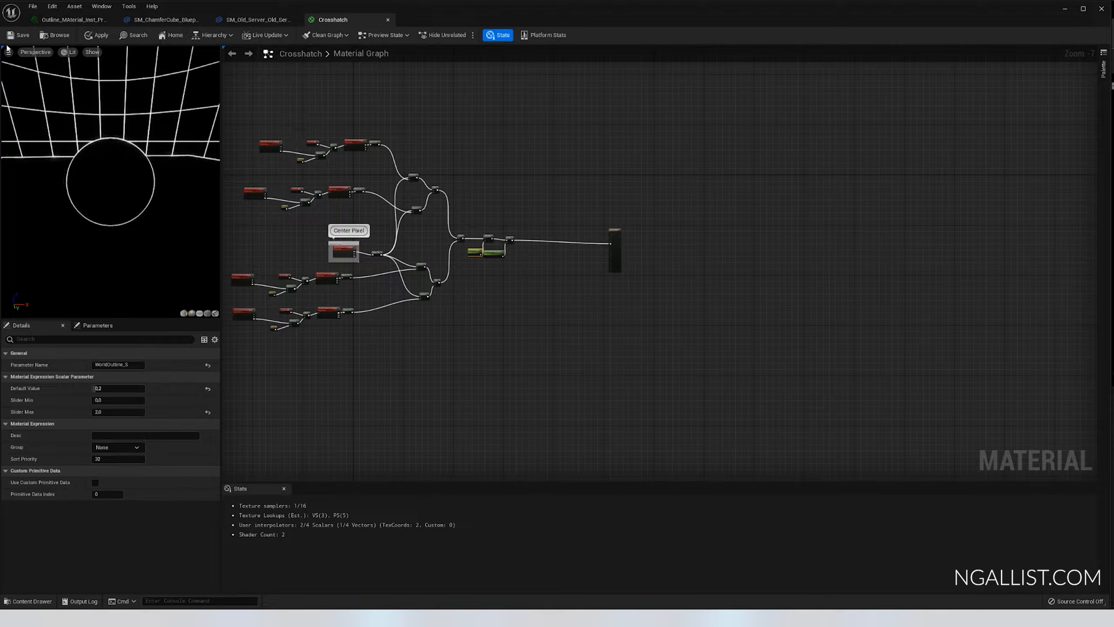
{"action": "key", "text": "ctrl+s"}
- Examine the two-component offset constants that feed the Multiply nodes in the four SceneDepth sample branches
{"action": "left_click_drag", "start_coordinate": [518, 9], "coordinate": [1113, 281]}
{"action": "right_click_drag", "start_coordinate": [895, 242], "coordinate": [809, 249]}
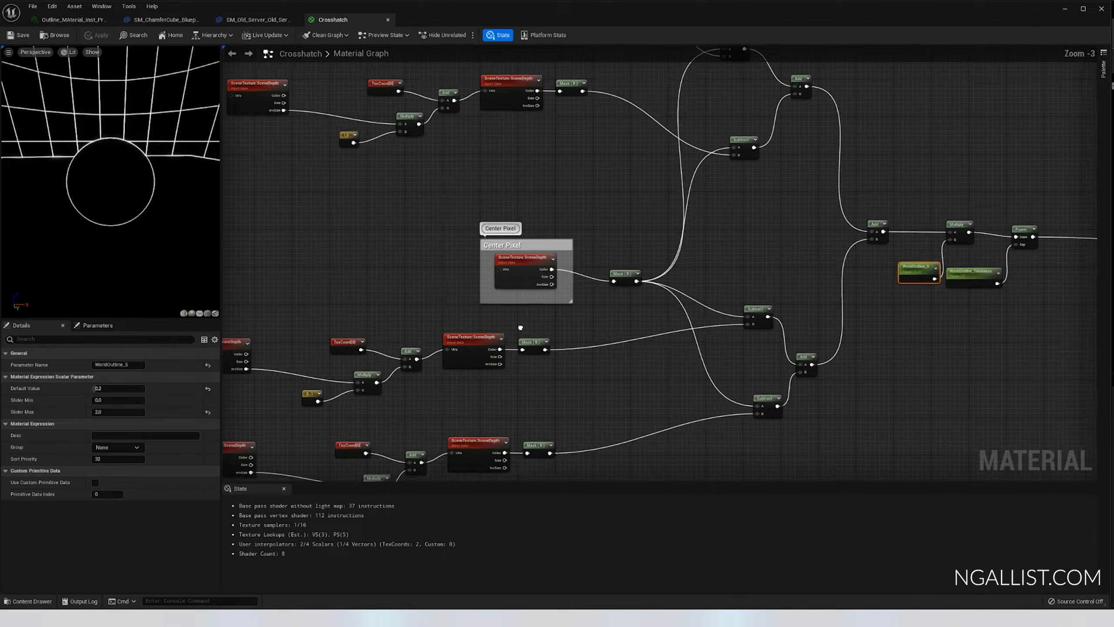
{"action": "right_click_drag", "start_coordinate": [521, 327], "coordinate": [525, 333]}
{"action": "right_click_drag", "start_coordinate": [364, 182], "coordinate": [453, 345]}
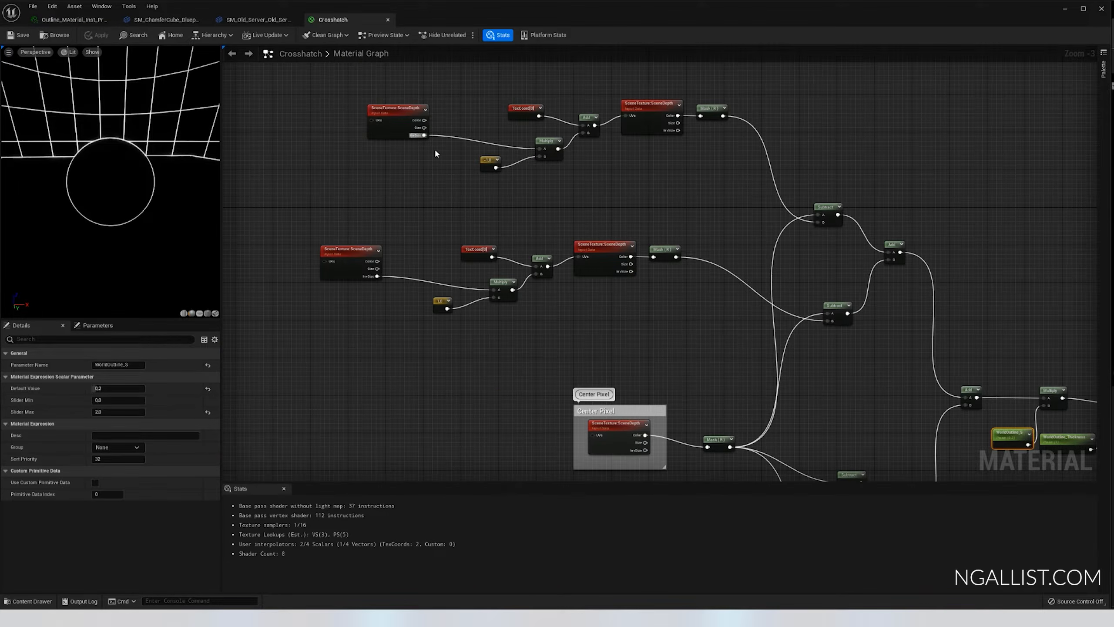
{"action": "scroll", "coordinate": [492, 187], "scroll_direction": "up", "scroll_amount": 3}
{"action": "left_click", "coordinate": [480, 159]}
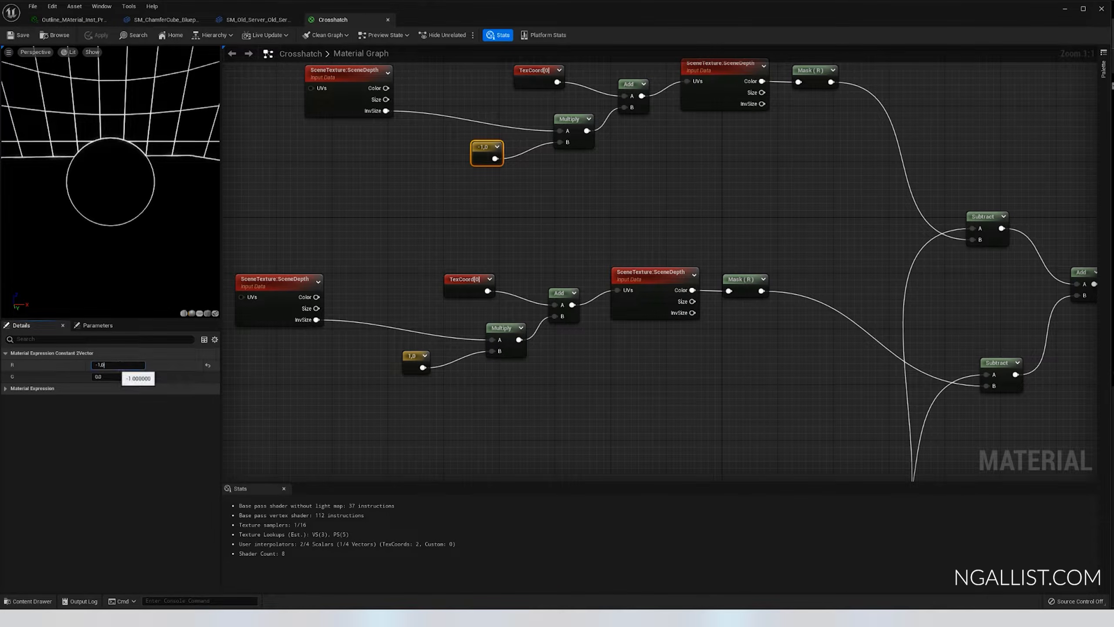
{"action": "scroll", "coordinate": [409, 411], "scroll_direction": "down", "scroll_amount": 5}
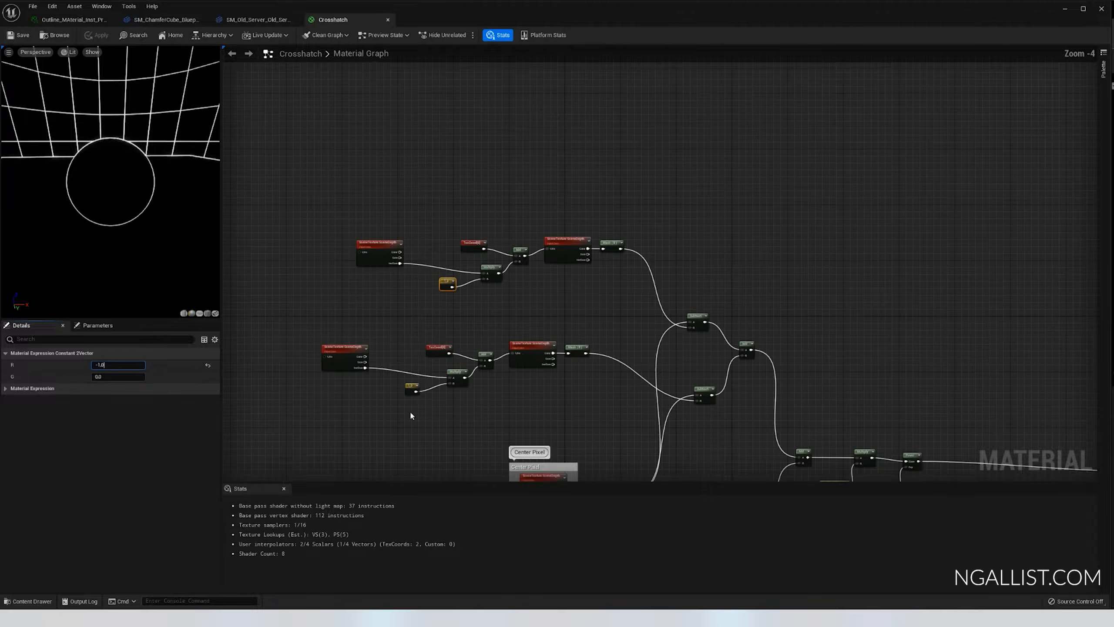
{"action": "right_click_drag", "start_coordinate": [409, 411], "coordinate": [421, 187]}
{"action": "scroll", "coordinate": [412, 365], "scroll_direction": "up", "scroll_amount": 5}
{"action": "right_click_drag", "start_coordinate": [412, 365], "coordinate": [495, 310]}
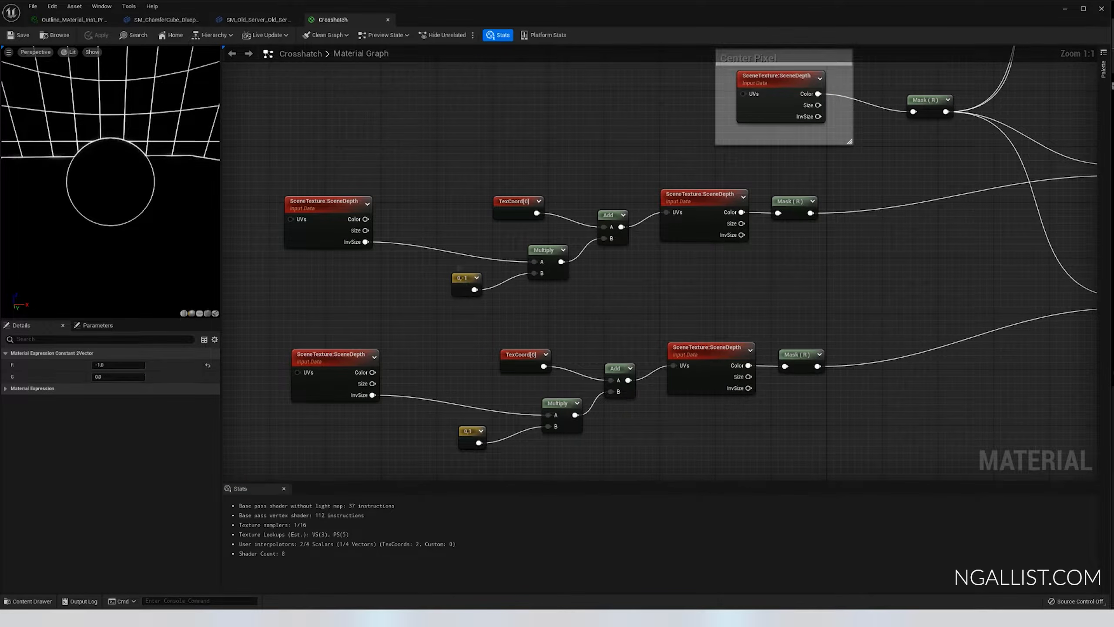
{"action": "right_click_drag", "start_coordinate": [469, 457], "coordinate": [498, 325]}
{"action": "scroll", "coordinate": [514, 338], "scroll_direction": "down", "scroll_amount": 7}
{"action": "scroll", "coordinate": [516, 337], "scroll_direction": "up", "scroll_amount": 4}
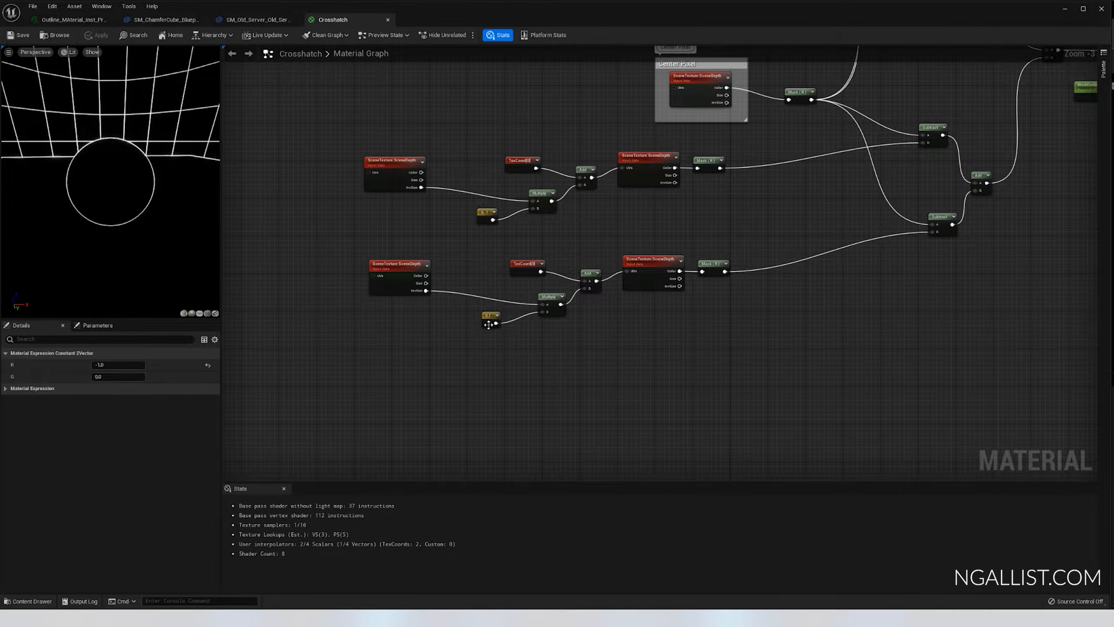
{"action": "scroll", "coordinate": [488, 324], "scroll_direction": "up", "scroll_amount": 3}
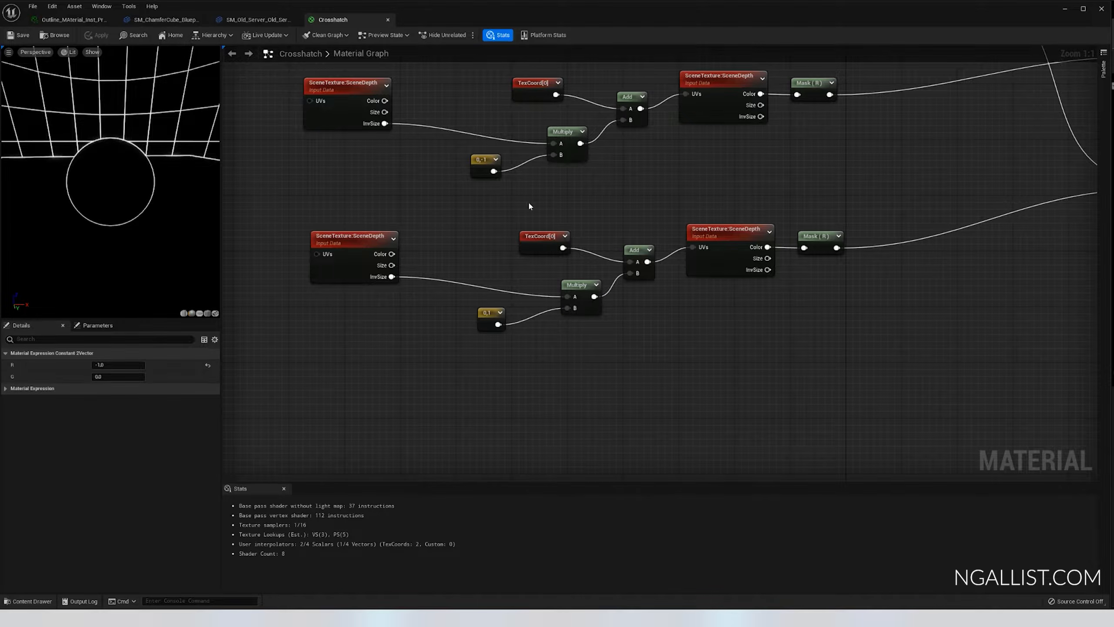
{"action": "scroll", "coordinate": [529, 206], "scroll_direction": "down", "scroll_amount": 3}
{"action": "right_click_drag", "start_coordinate": [555, 156], "coordinate": [548, 269]}
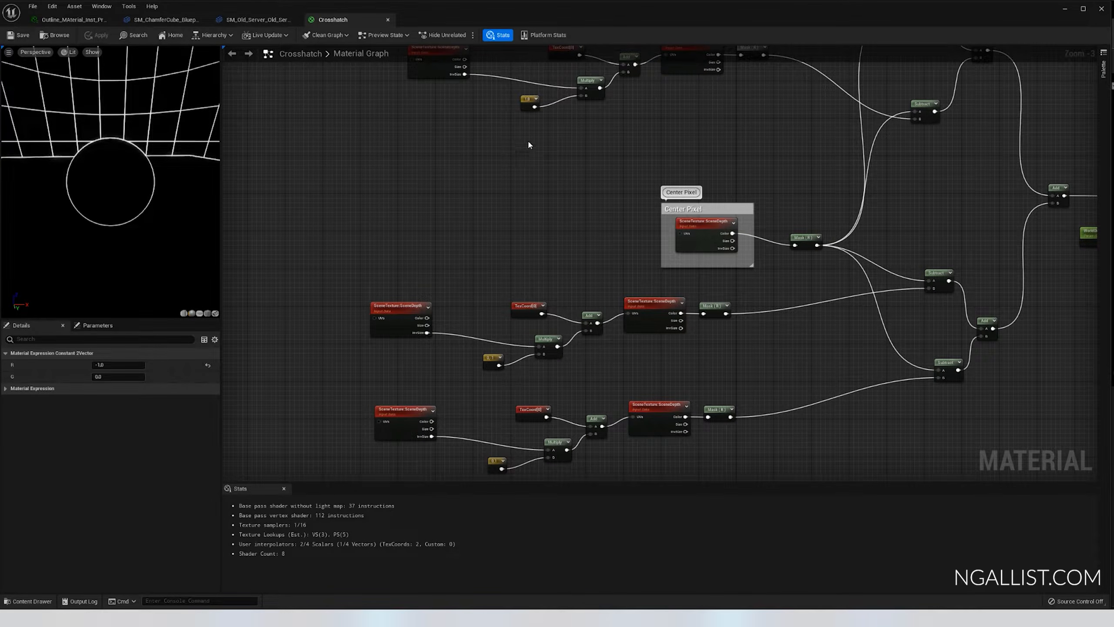
{"action": "scroll", "coordinate": [500, 134], "scroll_direction": "up", "scroll_amount": 3}
{"action": "right_click_drag", "start_coordinate": [539, 114], "coordinate": [533, 230]}
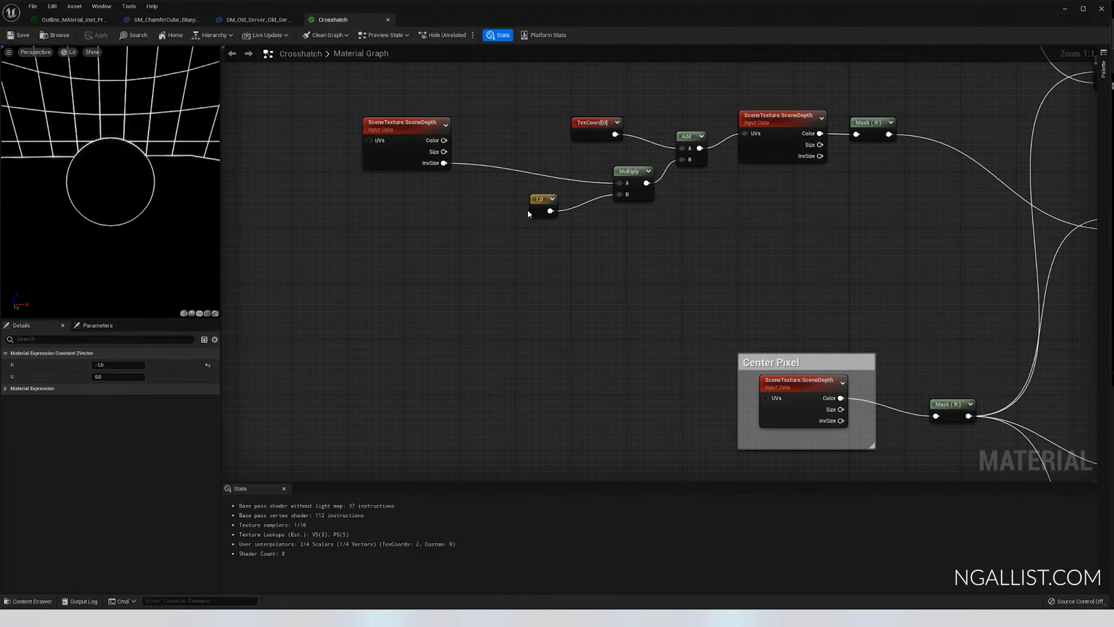
{"action": "right_click_drag", "start_coordinate": [555, 121], "coordinate": [574, 249]}
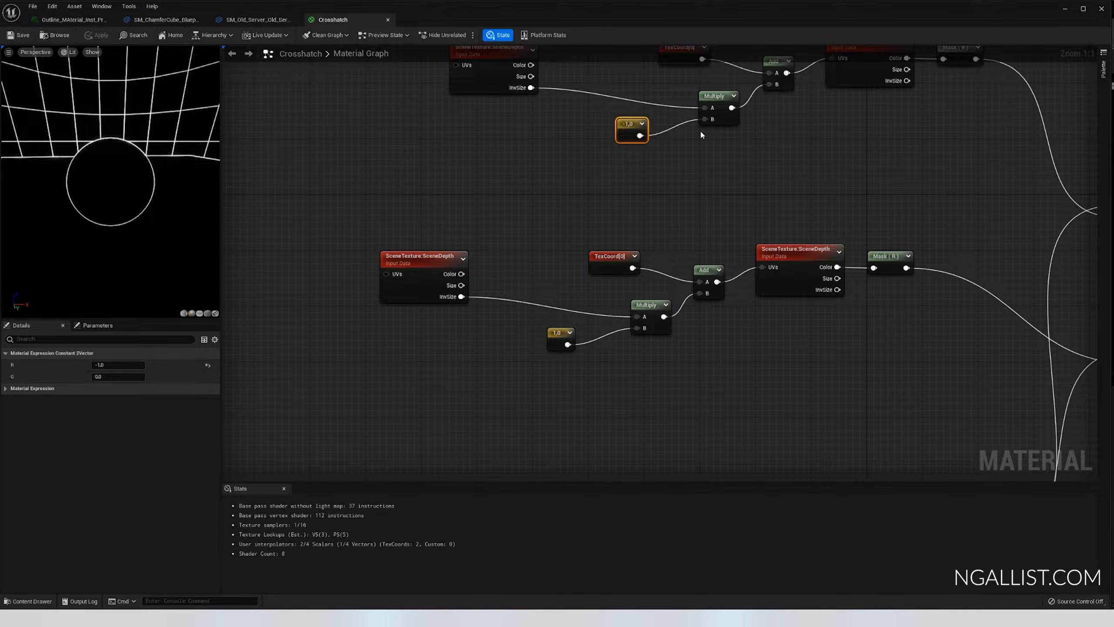
- Duplicate the entire outline node network, excluding the material output, and place the copy below the original
{"action": "scroll", "coordinate": [658, 288], "scroll_direction": "down", "scroll_amount": 6}
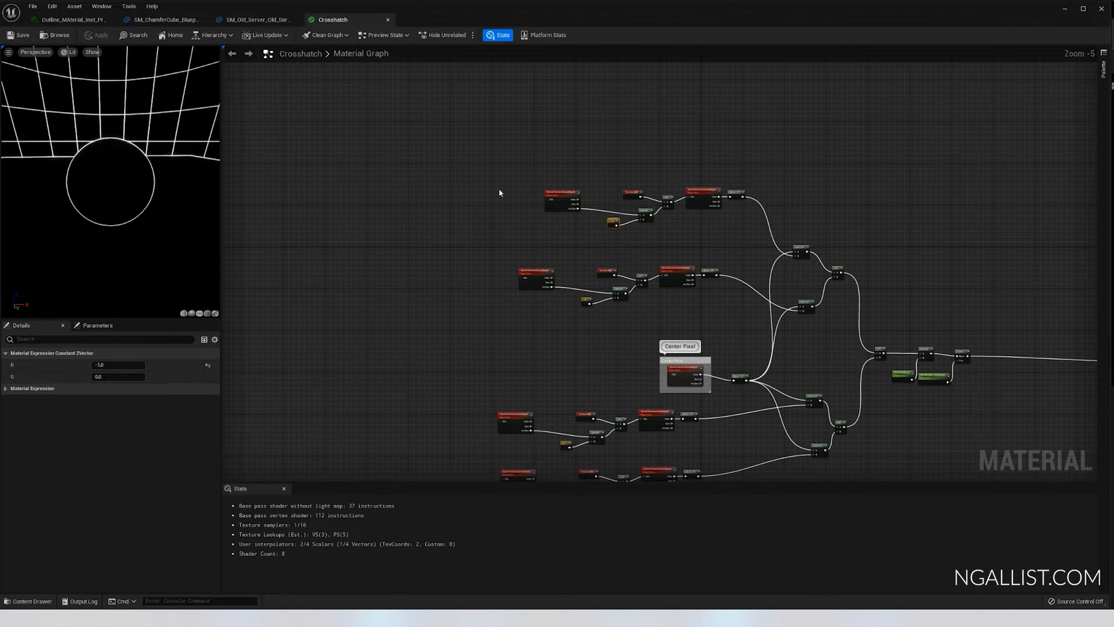
{"action": "scroll", "coordinate": [674, 325], "scroll_direction": "down", "scroll_amount": 4}
{"action": "right_click_drag", "start_coordinate": [675, 327], "coordinate": [614, 211]}
{"action": "scroll", "coordinate": [555, 256], "scroll_direction": "up", "scroll_amount": 1}
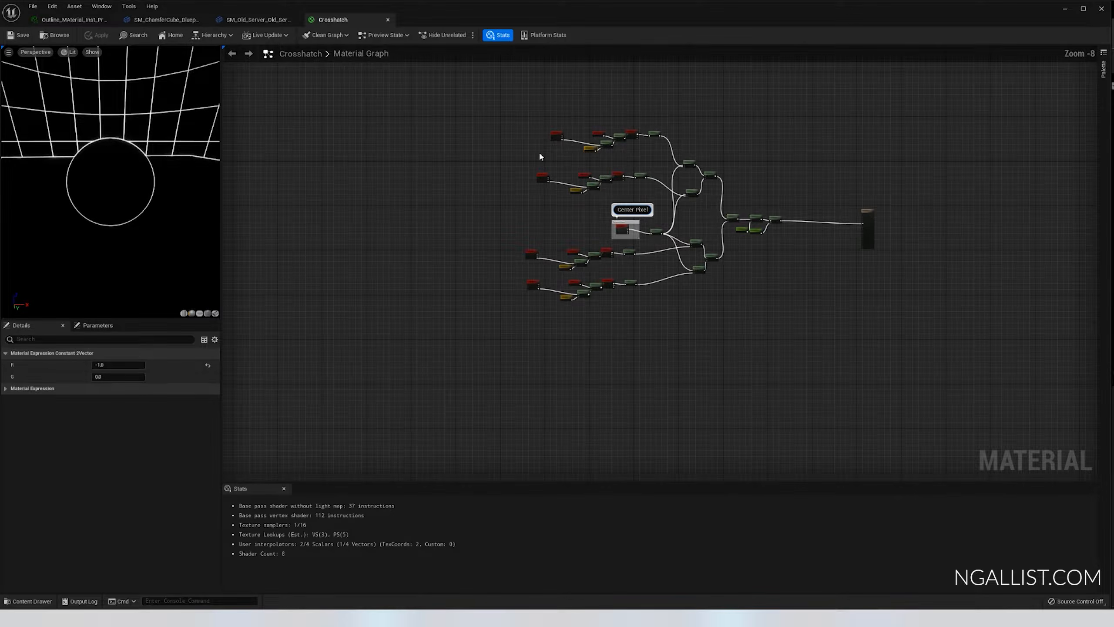
{"action": "left_click_drag", "start_coordinate": [641, 202], "coordinate": [784, 320]}
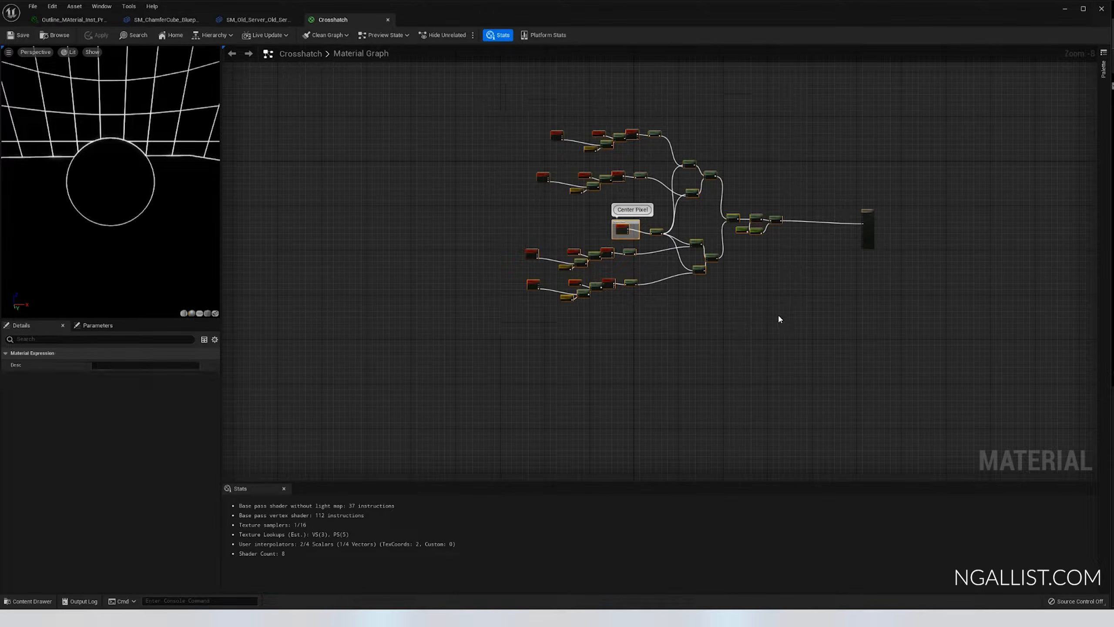
{"action": "key", "text": "ctrl+d"}
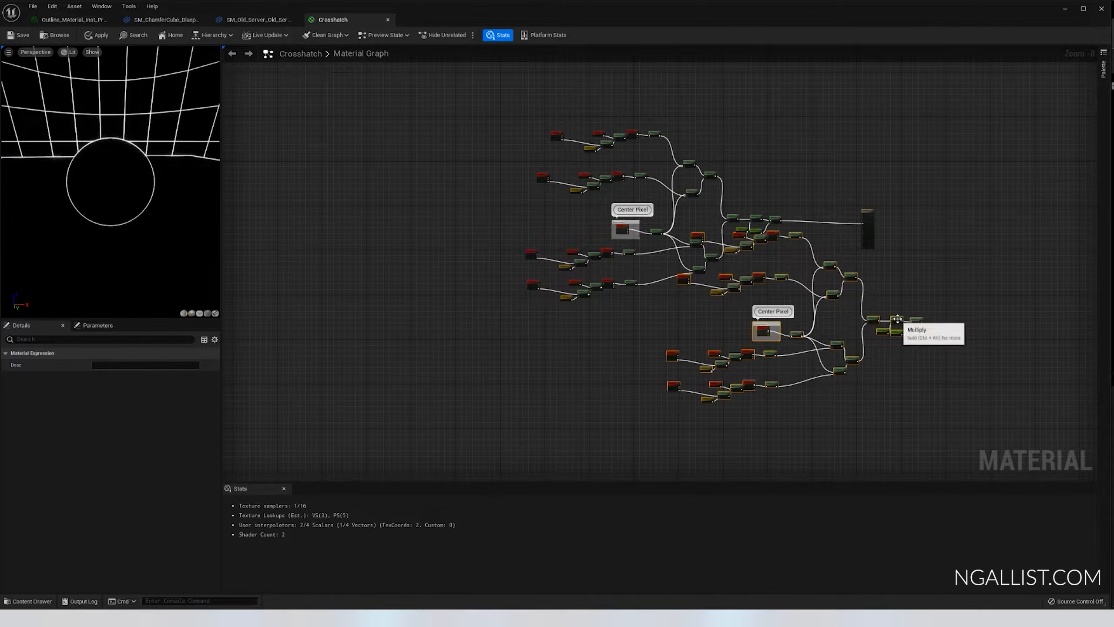
{"action": "left_click_drag", "start_coordinate": [892, 320], "coordinate": [767, 411]}
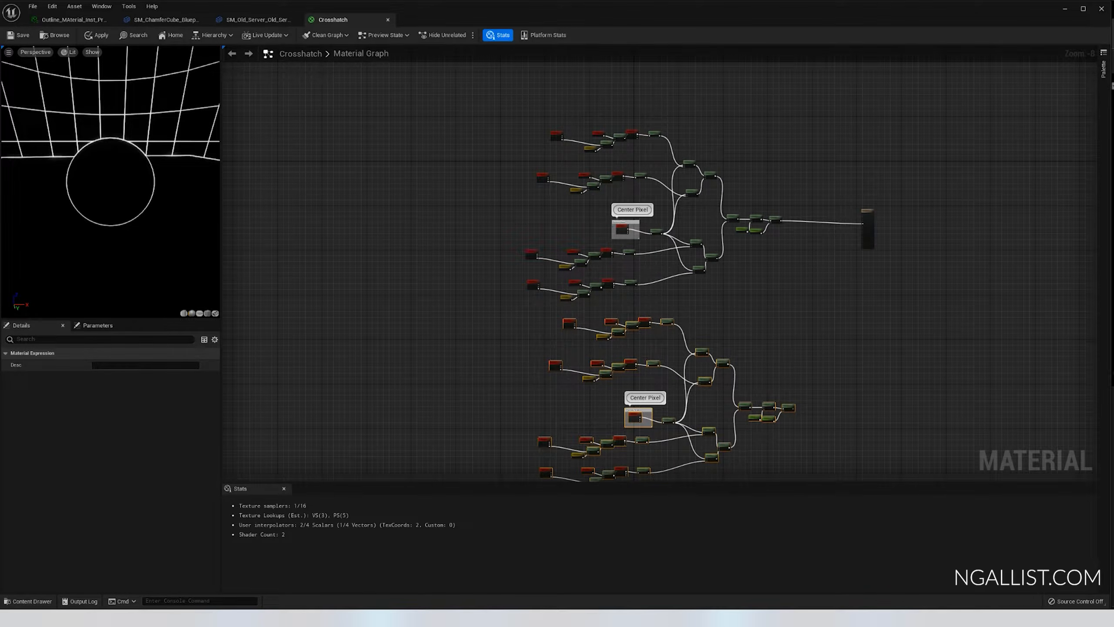
{"action": "scroll", "coordinate": [542, 315], "scroll_direction": "up", "scroll_amount": 5}
{"action": "scroll", "coordinate": [733, 296], "scroll_direction": "down", "scroll_amount": 5}
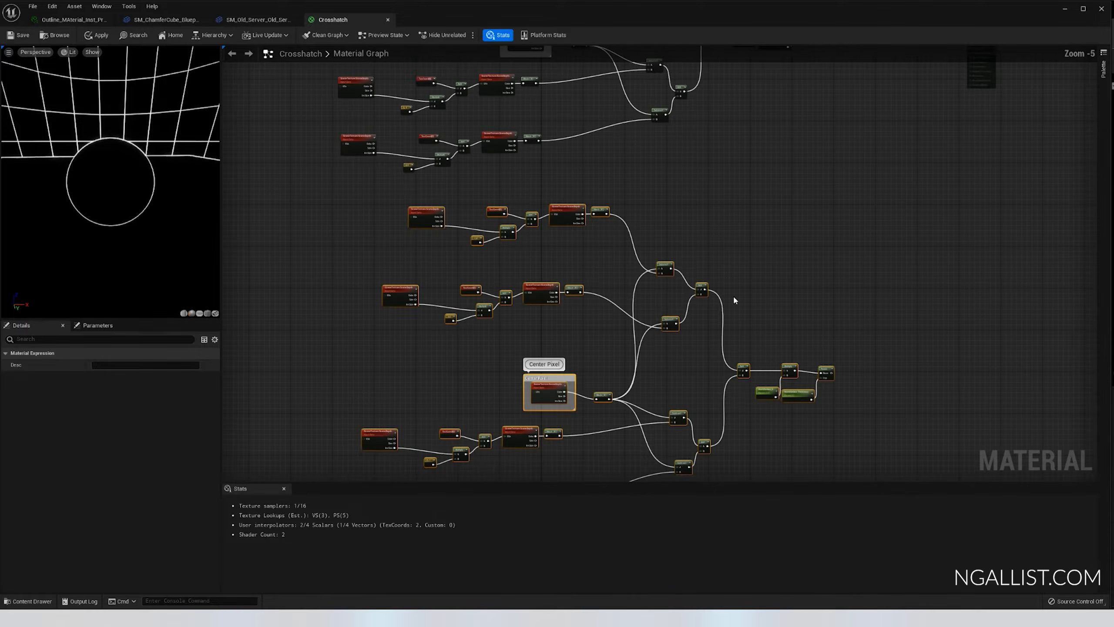
{"action": "right_click_drag", "start_coordinate": [786, 323], "coordinate": [841, 237]}
{"action": "left_click_drag", "start_coordinate": [854, 270], "coordinate": [836, 306]}
- Wrap the duplicated node network in a comment box titled Normal_Outlines
{"action": "left_click_drag", "start_coordinate": [563, 188], "coordinate": [919, 411]}
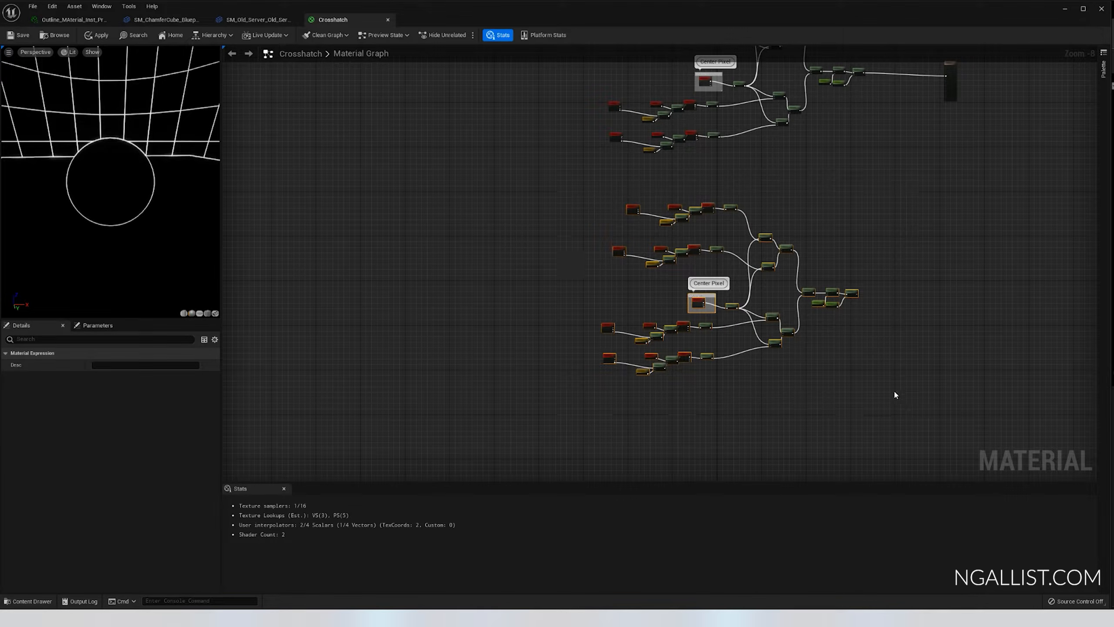
{"action": "key", "text": "c"}
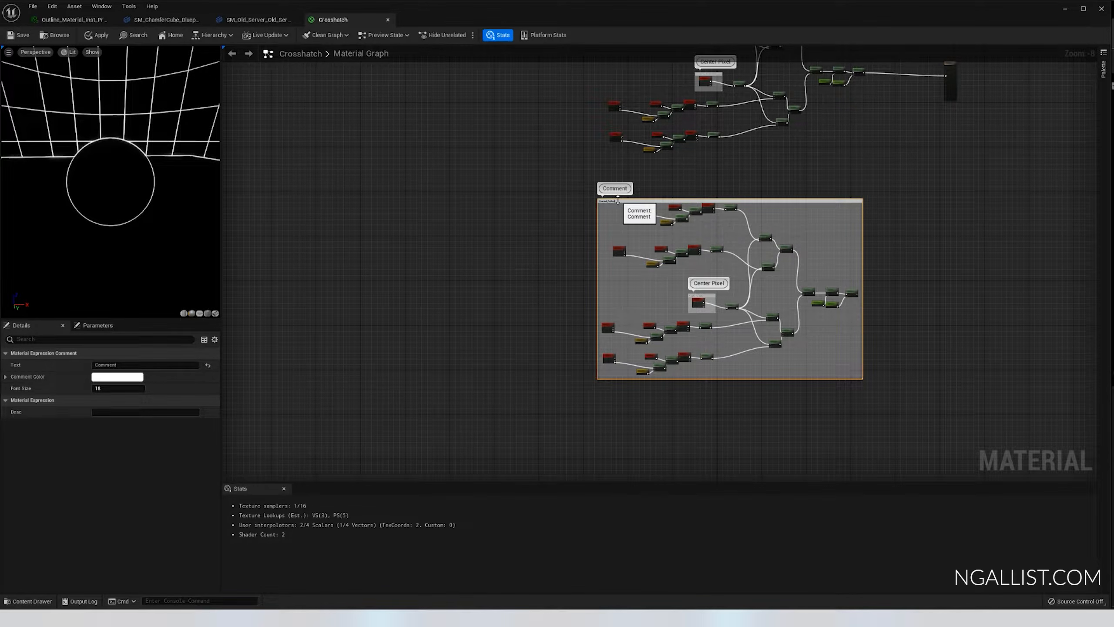
{"action": "key", "text": "Return"}
- Change the Scene Texture Id of all SceneDepth nodes in the Normal_Outlines group, including the Center Pixel one, to WorldNormal
{"action": "scroll", "coordinate": [572, 214], "scroll_direction": "up", "scroll_amount": 8}
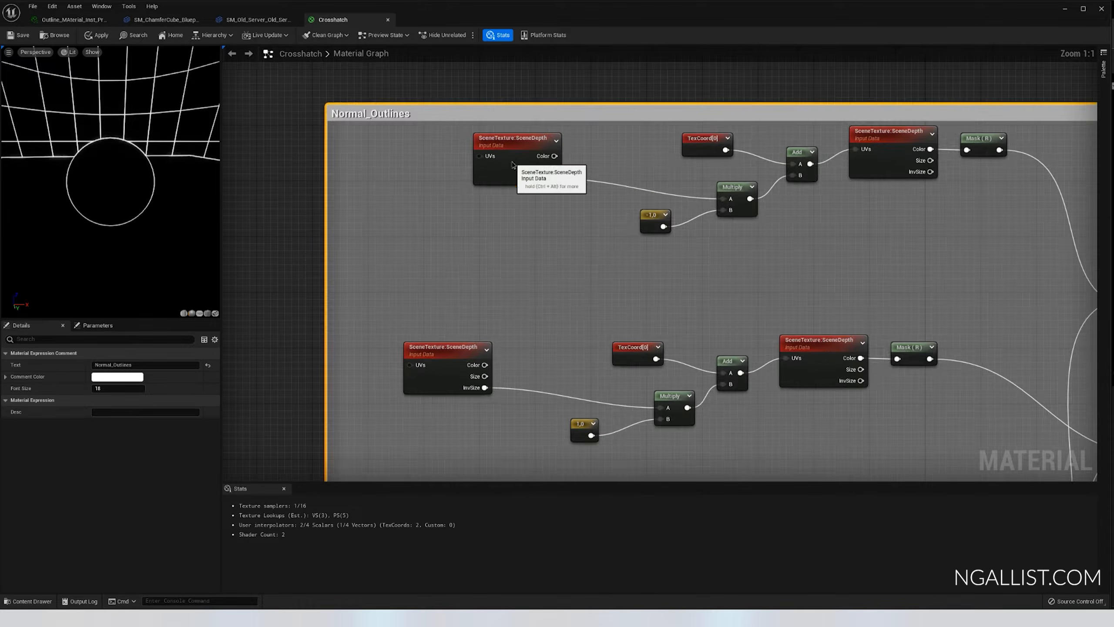
{"action": "left_click", "coordinate": [512, 165]}
{"action": "left_click", "coordinate": [888, 175], "text": "shift"}
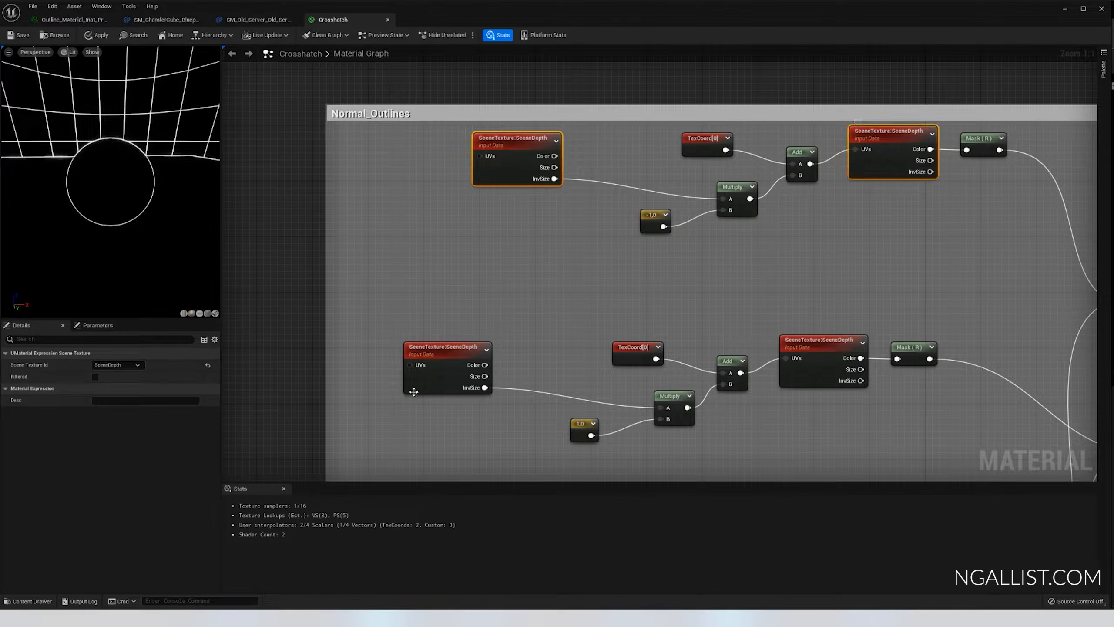
{"action": "left_click", "coordinate": [423, 378], "text": "shift"}
{"action": "scroll", "coordinate": [790, 307], "scroll_direction": "down", "scroll_amount": 6}
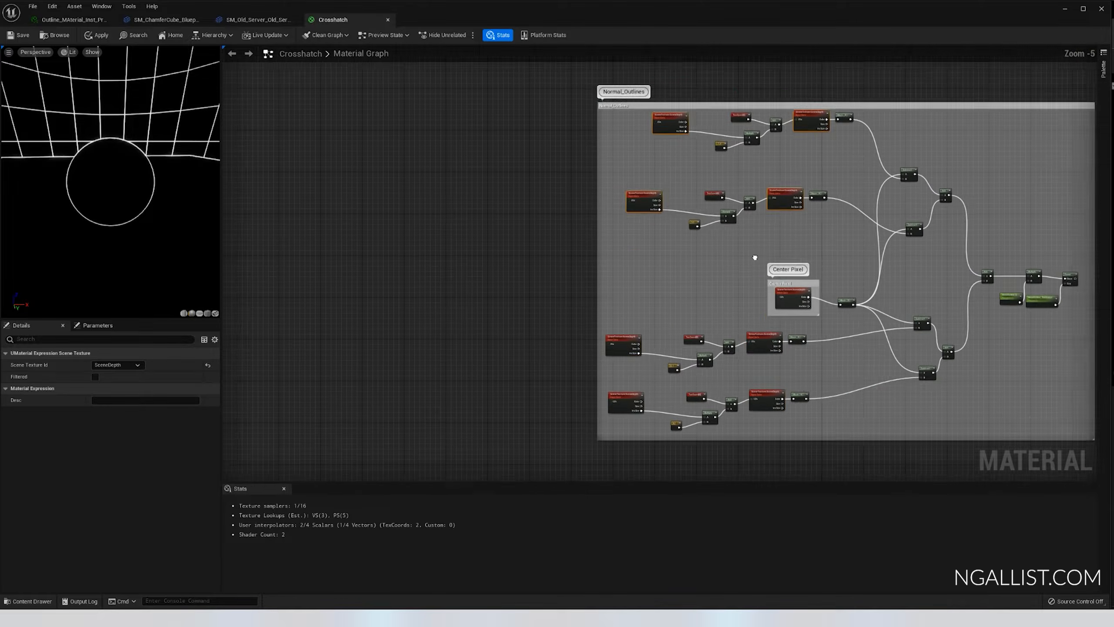
{"action": "scroll", "coordinate": [757, 278], "scroll_direction": "up", "scroll_amount": 3}
{"action": "left_click", "coordinate": [757, 278], "text": "shift"}
{"action": "left_click", "coordinate": [720, 350], "text": "shift"}
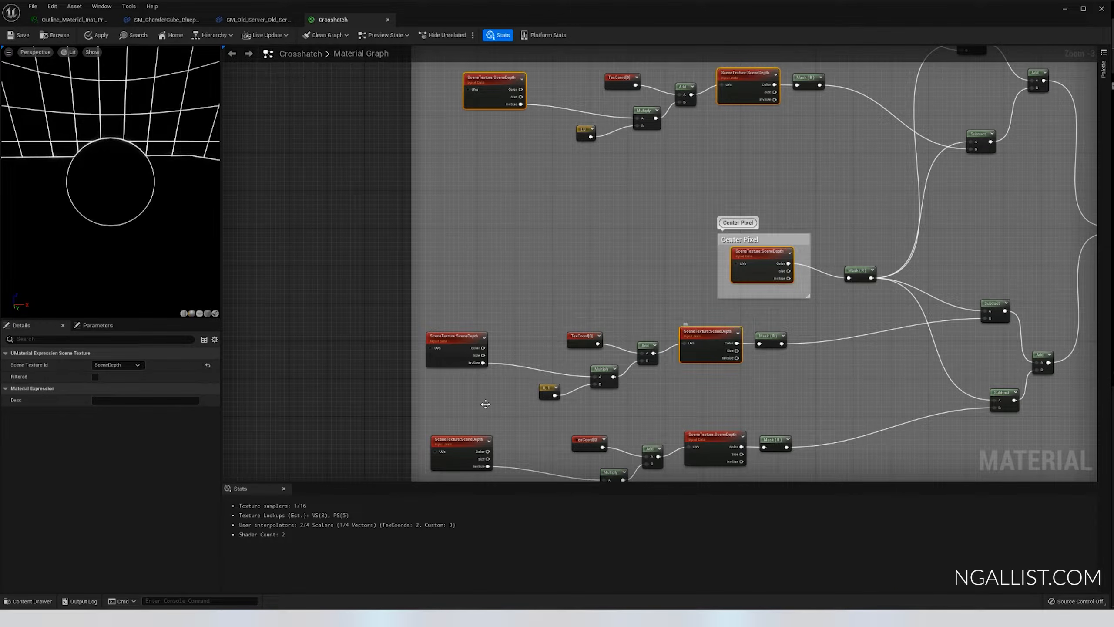
{"action": "left_click", "coordinate": [457, 363], "text": "shift"}
{"action": "left_click", "coordinate": [457, 462], "text": "shift"}
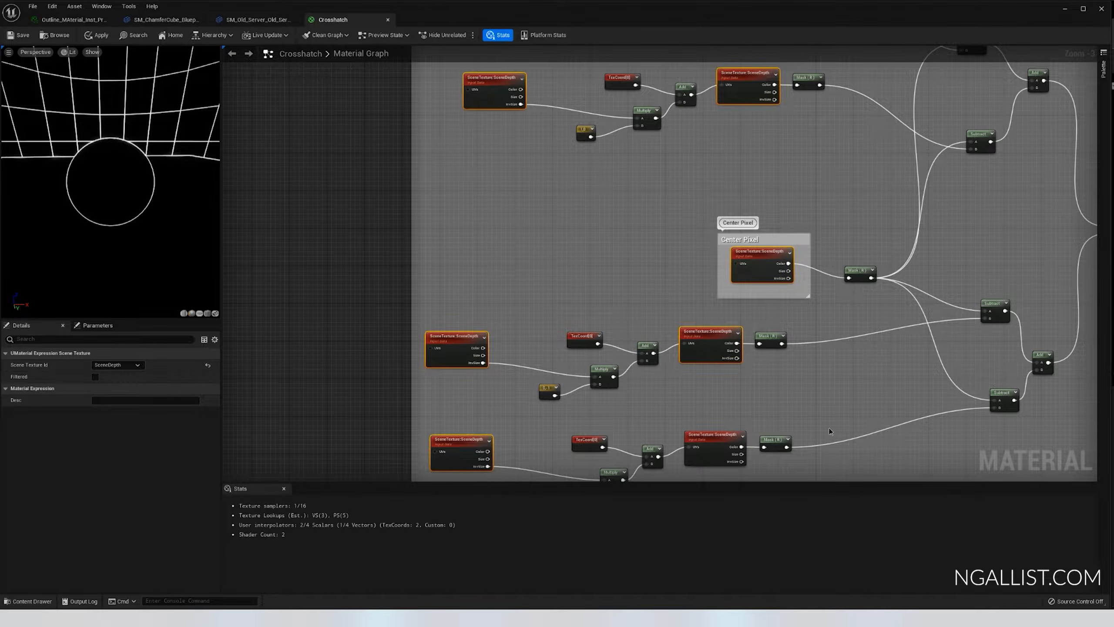
{"action": "right_click_drag", "start_coordinate": [828, 428], "coordinate": [807, 312]}
{"action": "scroll", "coordinate": [713, 383], "scroll_direction": "up", "scroll_amount": 3}
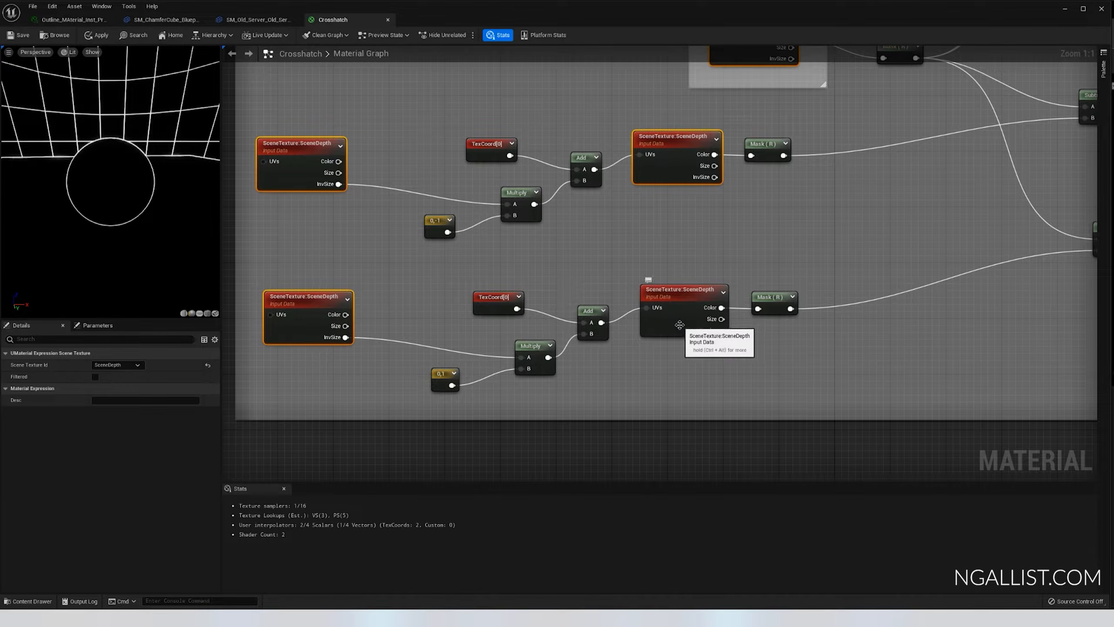
{"action": "left_click", "coordinate": [671, 322], "text": "shift"}
{"action": "left_click", "coordinate": [118, 365]}
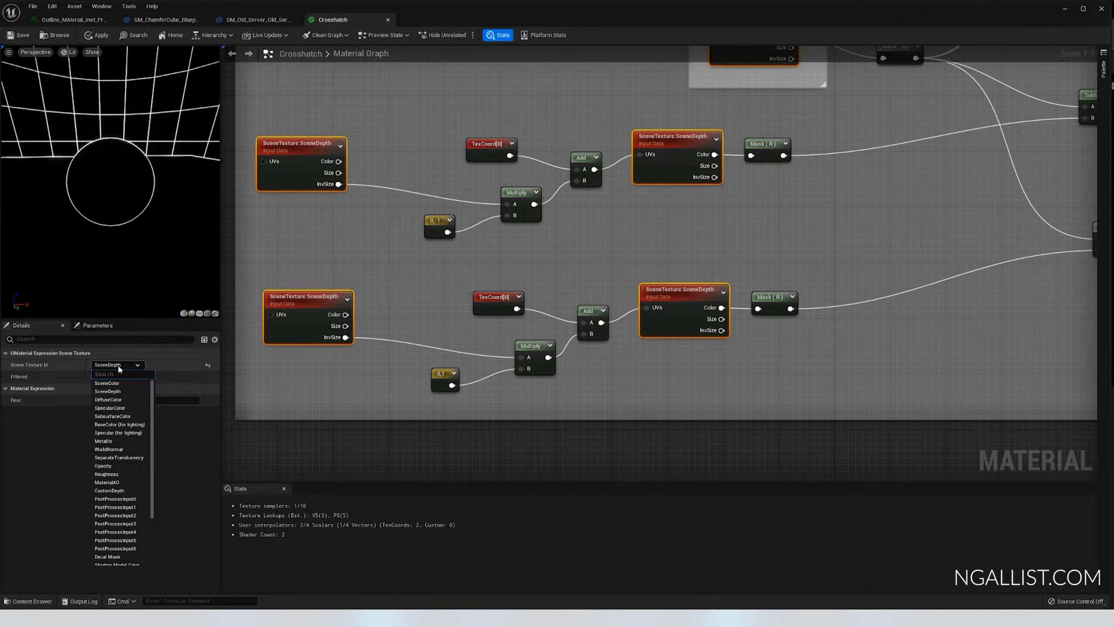
{"action": "type", "text": "worl"}
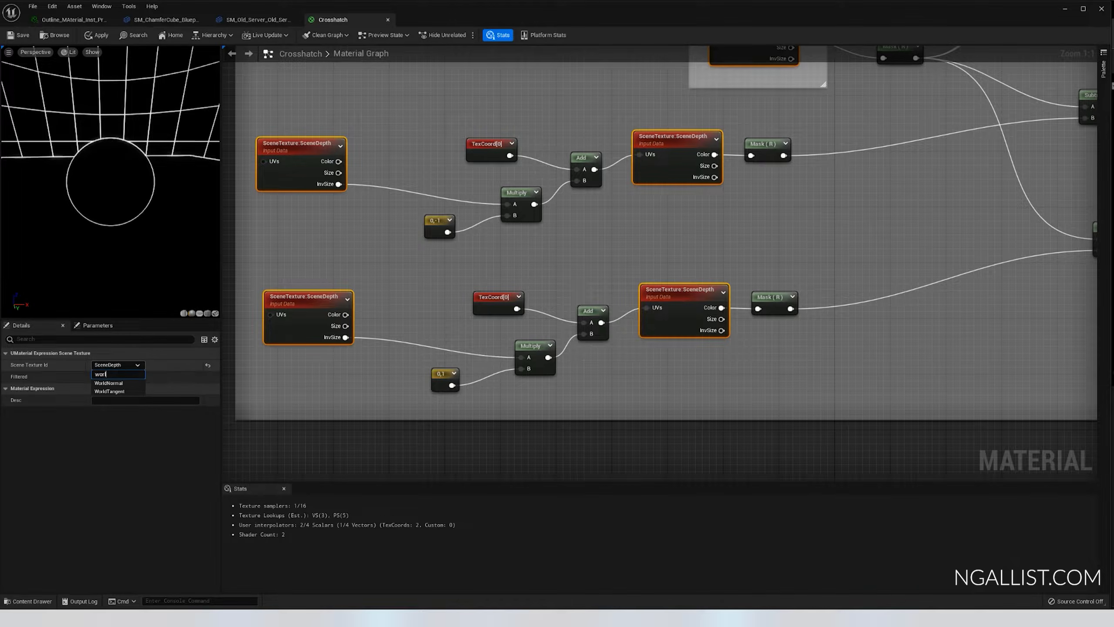
{"action": "left_click", "coordinate": [113, 383]}
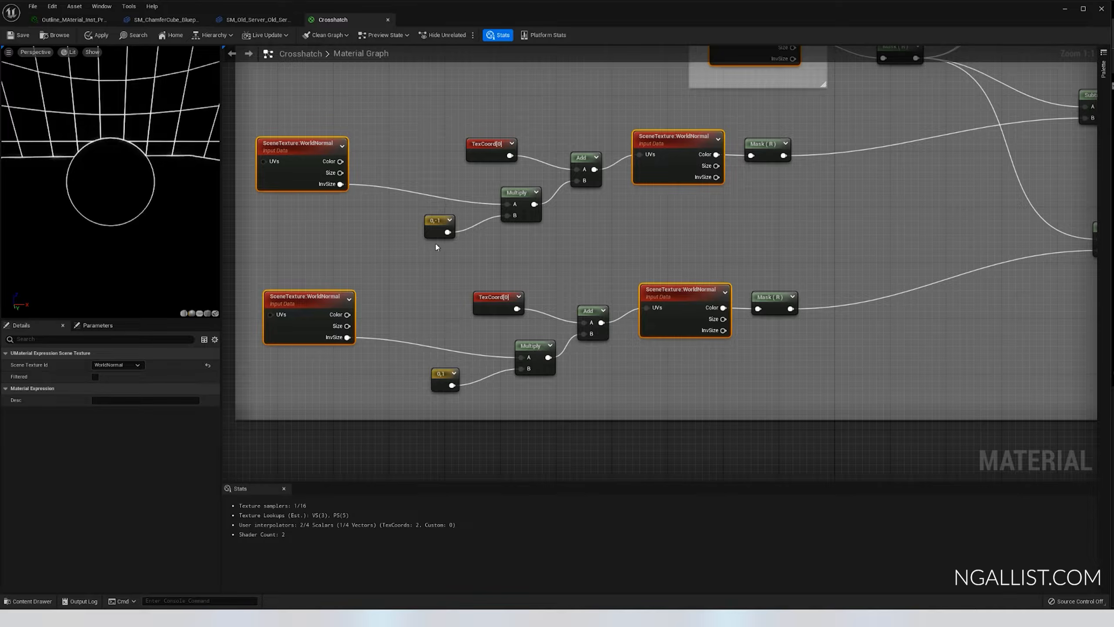
- Enable the G and B channels alongside R on all five component Mask nodes in the Normal_Outlines group
{"action": "left_click", "coordinate": [772, 298]}
{"action": "left_click", "coordinate": [765, 146], "text": "shift"}
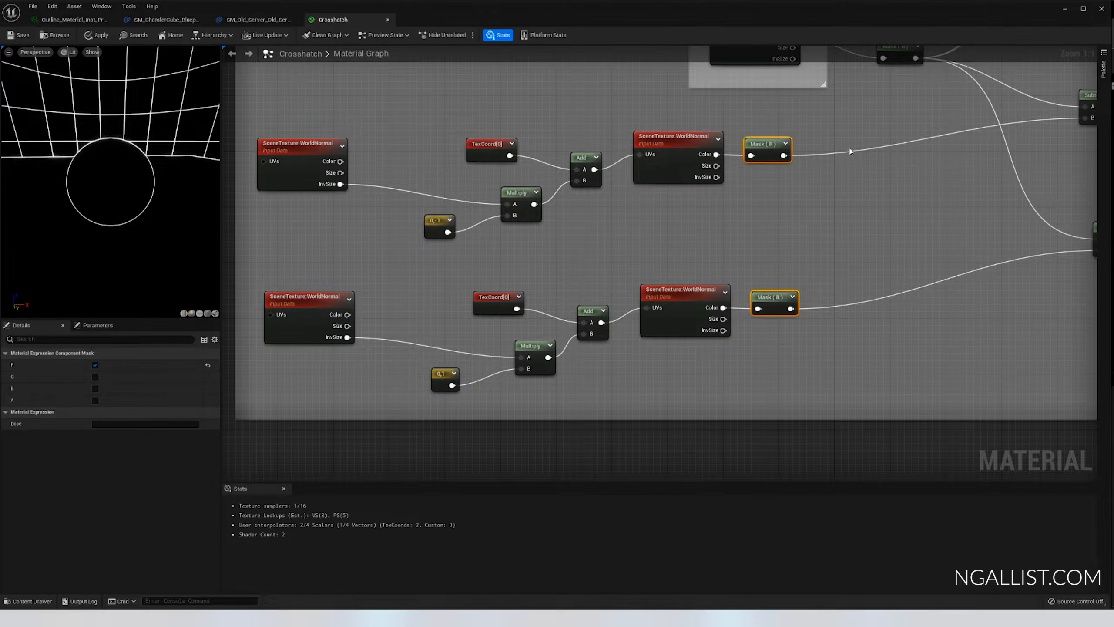
{"action": "right_click_drag", "start_coordinate": [891, 103], "coordinate": [756, 202]}
{"action": "left_click", "coordinate": [763, 156]}
{"action": "right_click_drag", "start_coordinate": [785, 164], "coordinate": [701, 218]}
{"action": "left_click", "coordinate": [691, 195]}
{"action": "right_click_drag", "start_coordinate": [718, 142], "coordinate": [738, 325]}
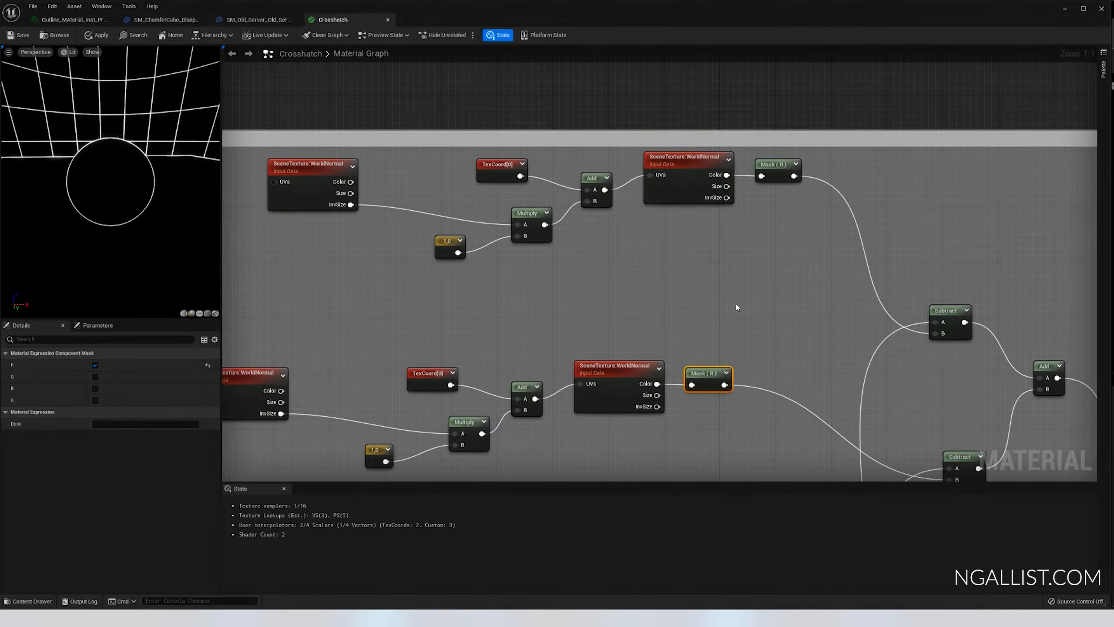
{"action": "scroll", "coordinate": [785, 263], "scroll_direction": "down", "scroll_amount": 5}
{"action": "right_click_drag", "start_coordinate": [841, 381], "coordinate": [799, 271]}
{"action": "scroll", "coordinate": [747, 311], "scroll_direction": "up", "scroll_amount": 3}
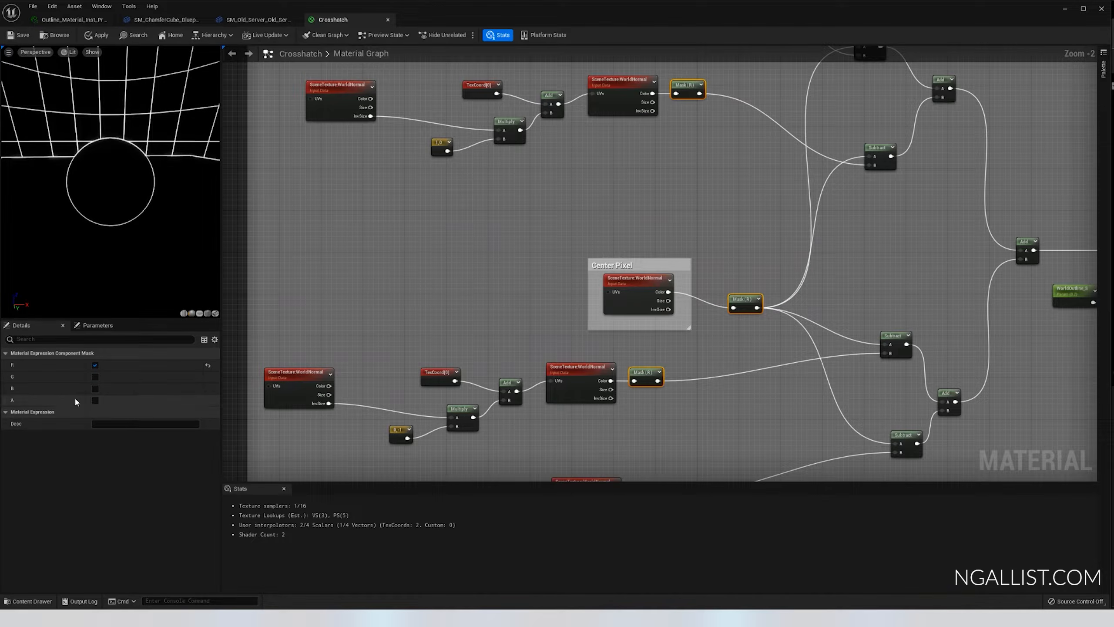
{"action": "left_click", "coordinate": [95, 376]}
{"action": "left_click", "coordinate": [94, 389]}
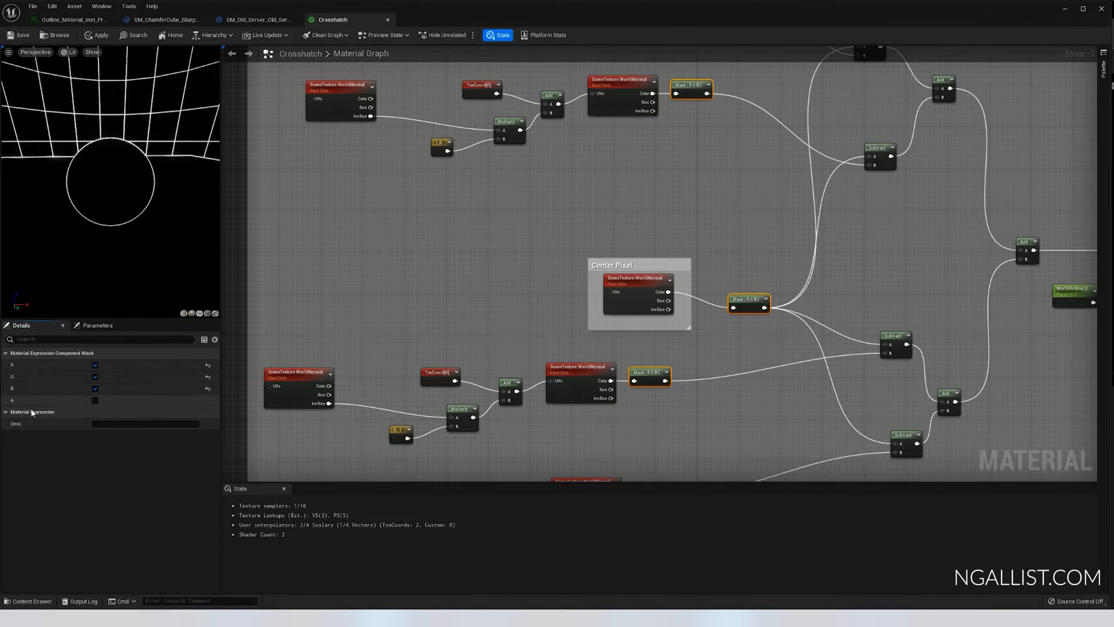
- Examine the component masks and their connections to the Subtract nodes around the Center Pixel sample in the normal network
{"action": "scroll", "coordinate": [663, 372], "scroll_direction": "down", "scroll_amount": 2}
{"action": "right_click_drag", "start_coordinate": [709, 415], "coordinate": [693, 302]}
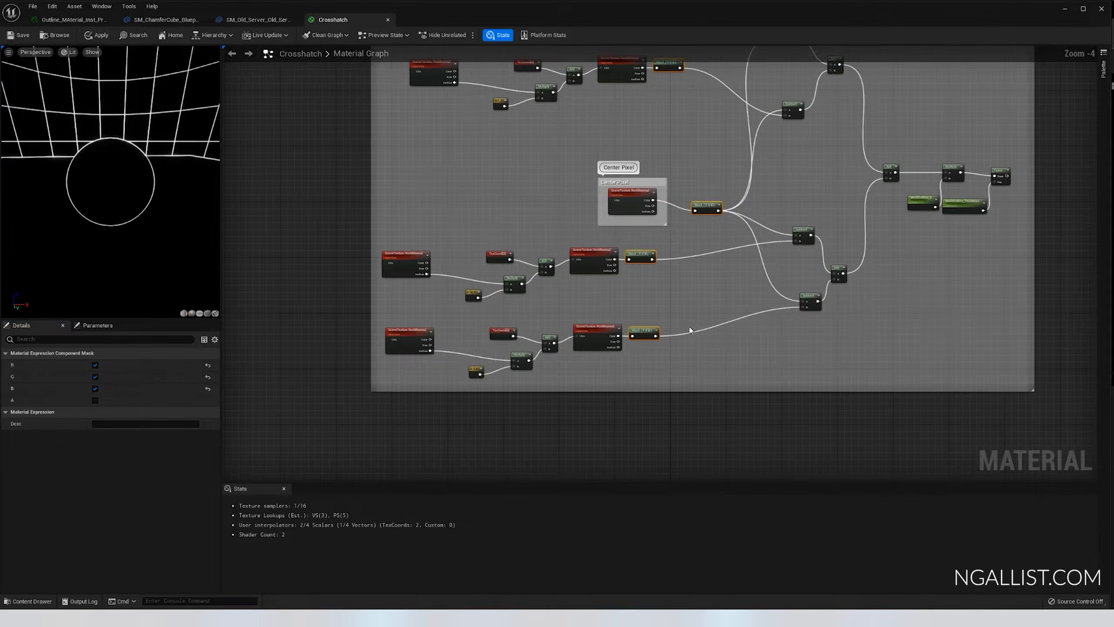
{"action": "scroll", "coordinate": [651, 361], "scroll_direction": "up", "scroll_amount": 4}
{"action": "scroll", "coordinate": [595, 331], "scroll_direction": "down", "scroll_amount": 5}
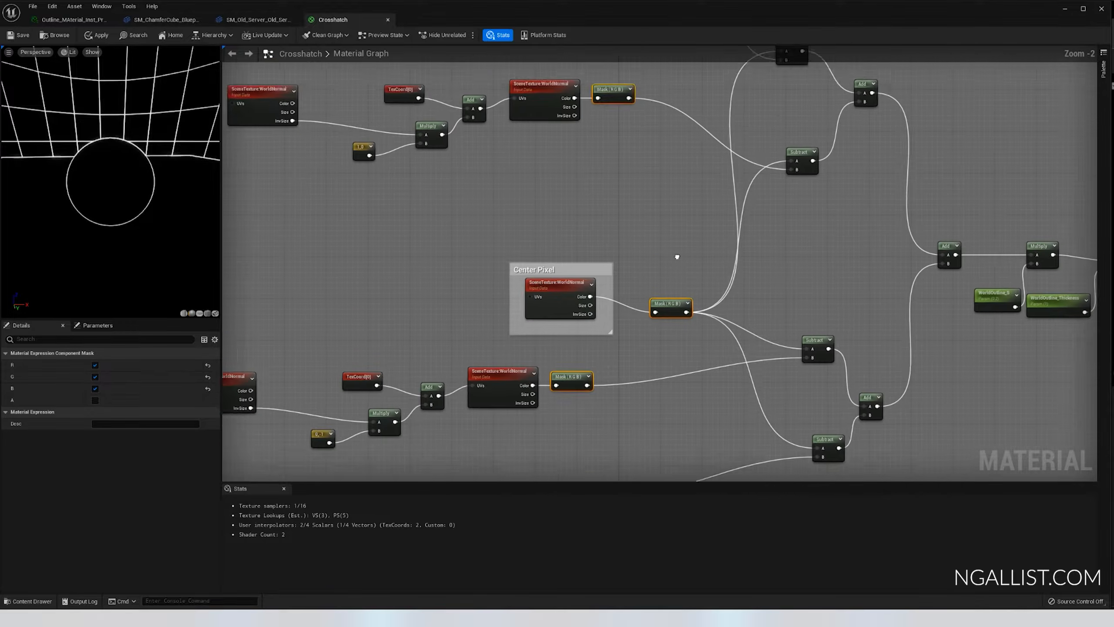
{"action": "right_click_drag", "start_coordinate": [676, 254], "coordinate": [592, 225]}
{"action": "scroll", "coordinate": [658, 347], "scroll_direction": "up", "scroll_amount": 3}
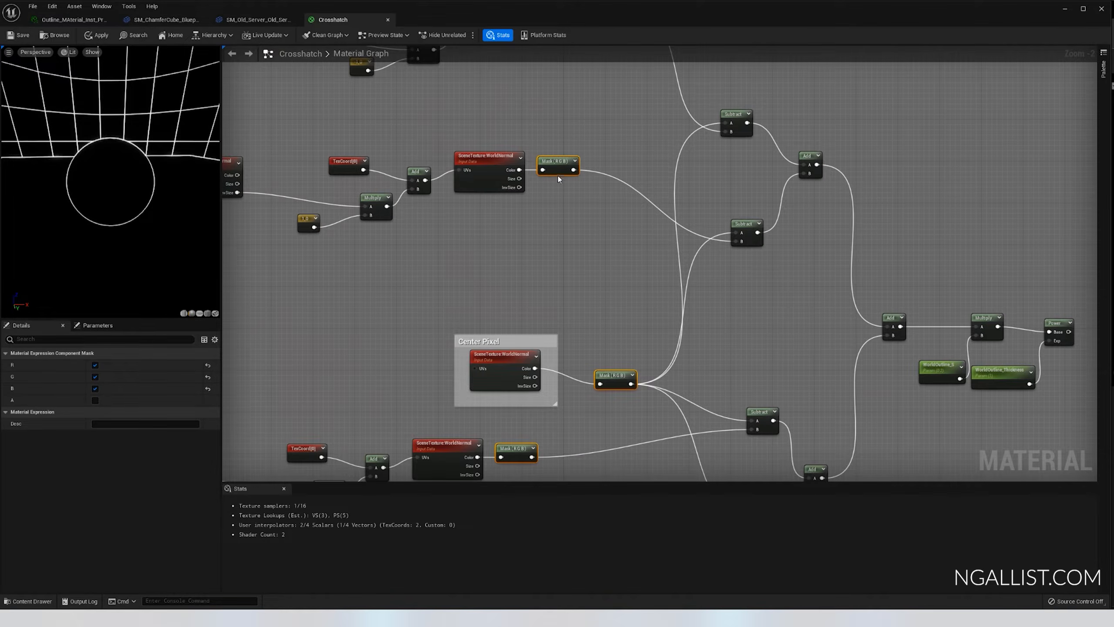
{"action": "scroll", "coordinate": [558, 179], "scroll_direction": "up", "scroll_amount": 2}
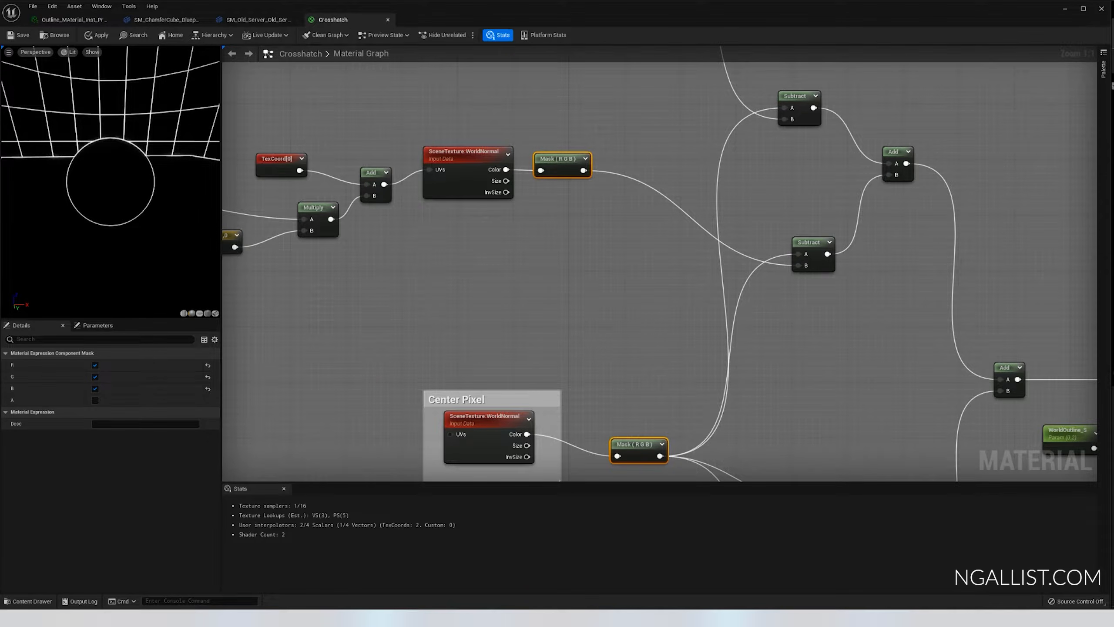
{"action": "scroll", "coordinate": [698, 350], "scroll_direction": "down", "scroll_amount": 2}
{"action": "right_click_drag", "start_coordinate": [709, 349], "coordinate": [637, 233]}
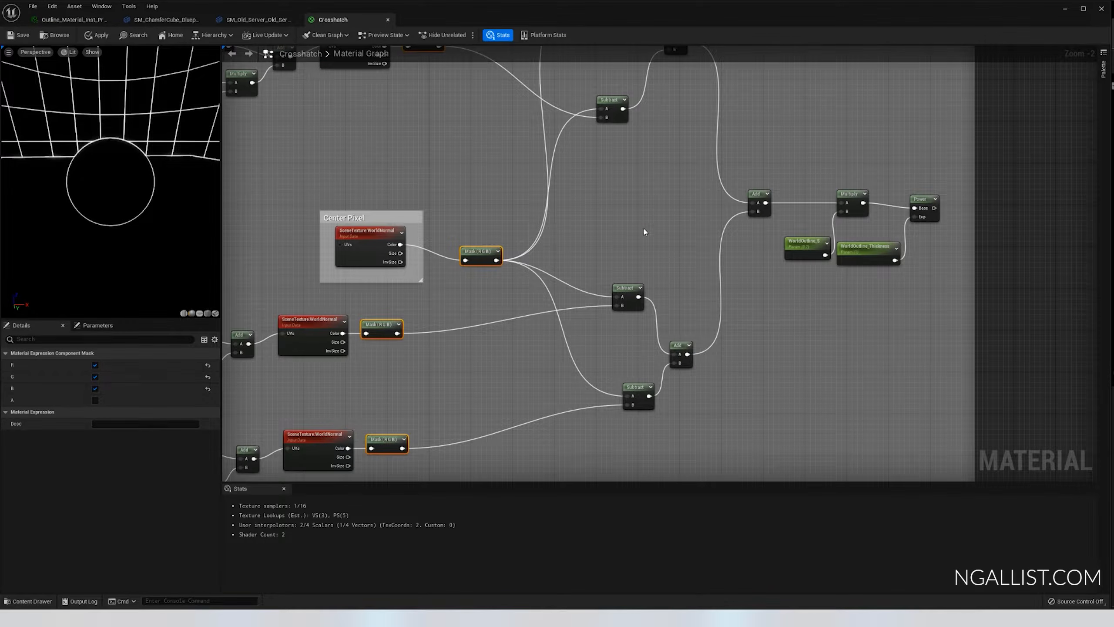
- Connect the Normal_Outlines network's final Power output to the material's Emissive Color and inspect the result on the preview sphere
{"action": "right_click_drag", "start_coordinate": [971, 226], "coordinate": [897, 215]}
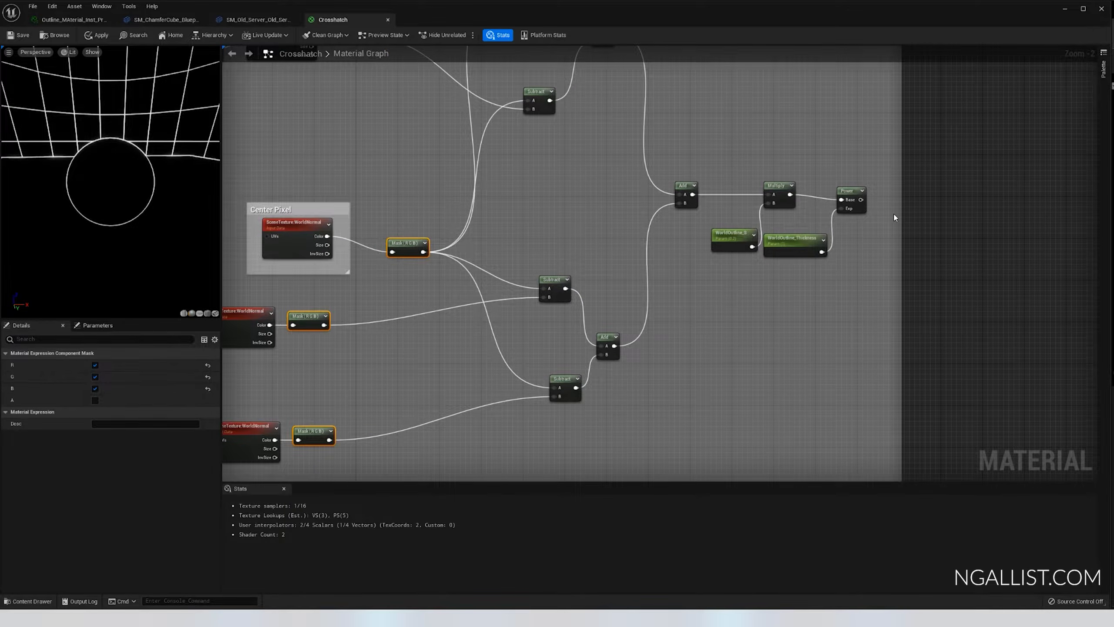
{"action": "scroll", "coordinate": [779, 271], "scroll_direction": "down", "scroll_amount": 4}
{"action": "right_click_drag", "start_coordinate": [669, 308], "coordinate": [649, 339]}
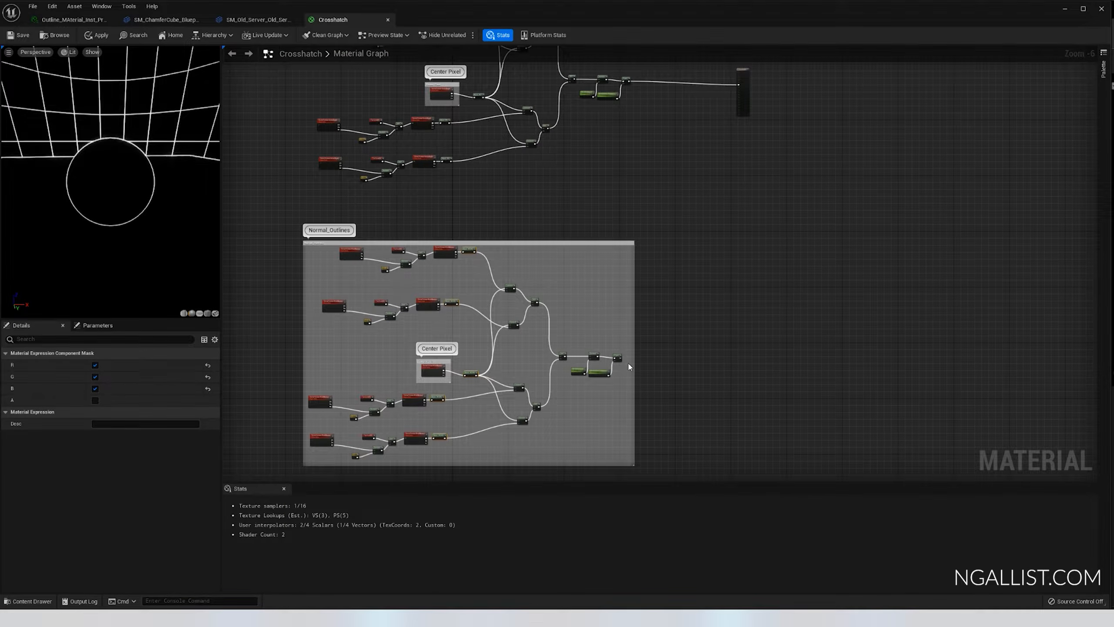
{"action": "scroll", "coordinate": [630, 366], "scroll_direction": "up", "scroll_amount": 3}
{"action": "left_click_drag", "start_coordinate": [611, 350], "coordinate": [937, 184]}
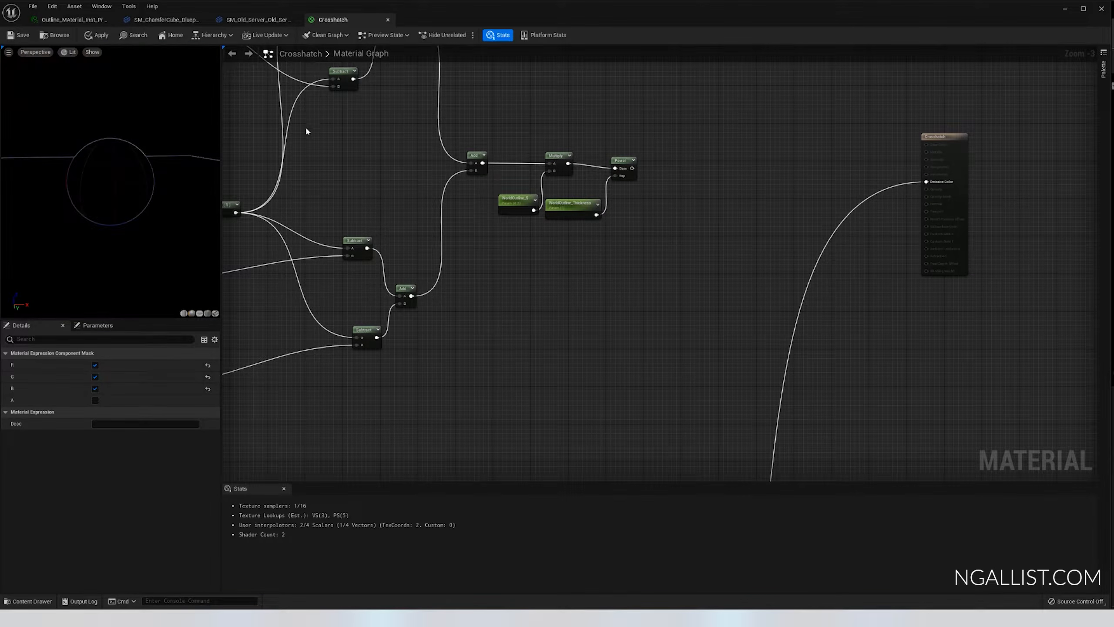
{"action": "left_click_drag", "start_coordinate": [36, 215], "coordinate": [205, 253]}
- Insert an AddComponents node between the final Add and Multiply nodes of Normal_Outlines, wired through its f3 (V3) input and f3 output
{"action": "scroll", "coordinate": [664, 386], "scroll_direction": "down", "scroll_amount": 3}
{"action": "scroll", "coordinate": [654, 381], "scroll_direction": "up", "scroll_amount": 4}
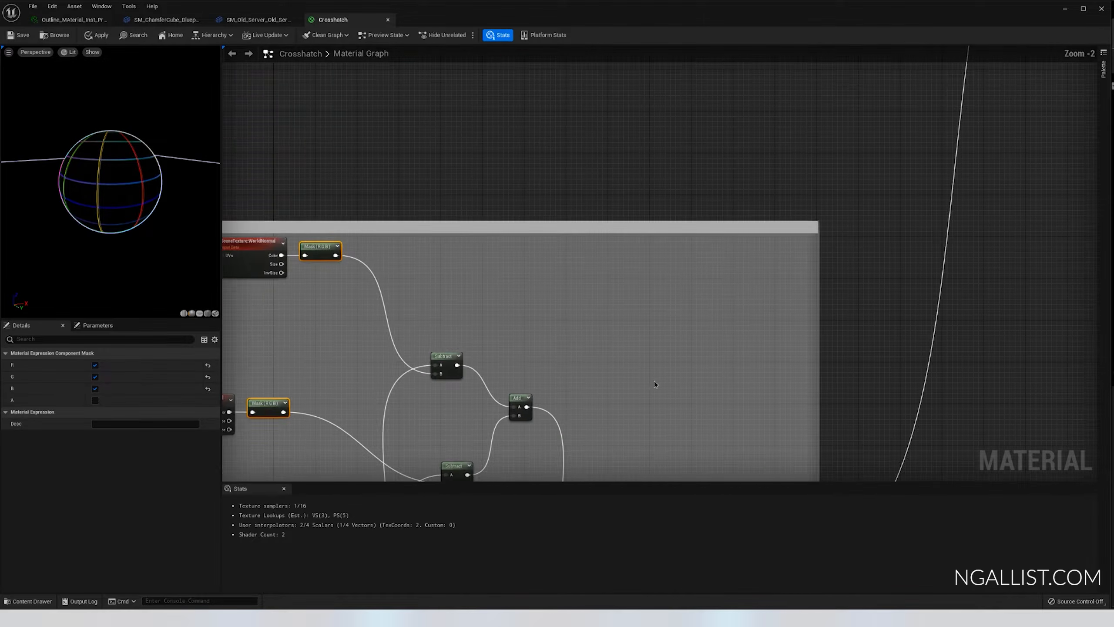
{"action": "scroll", "coordinate": [605, 287], "scroll_direction": "up", "scroll_amount": 2}
{"action": "left_click_drag", "start_coordinate": [589, 311], "coordinate": [637, 261]}
{"action": "type", "text": "add"}
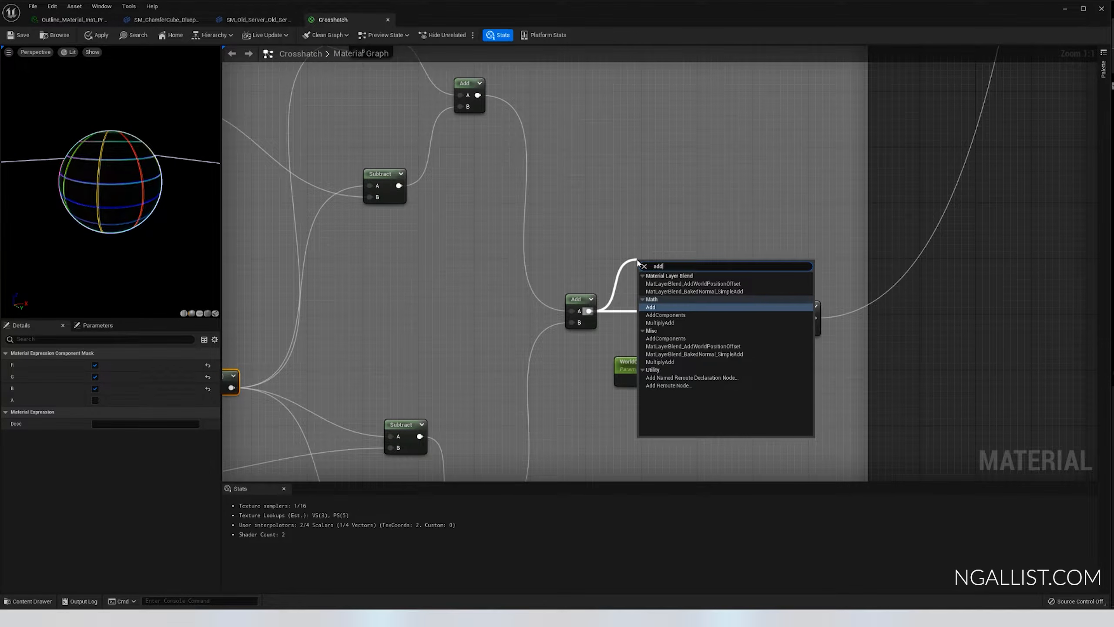
{"action": "key", "text": "Down"}
{"action": "key", "text": "Return"}
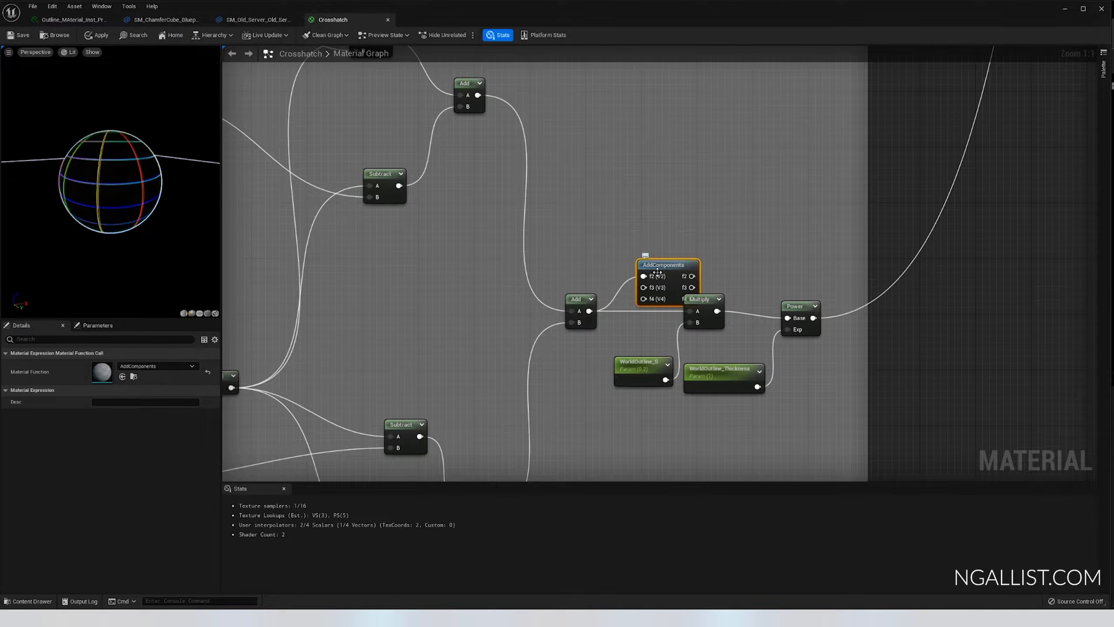
{"action": "left_click_drag", "start_coordinate": [658, 272], "coordinate": [642, 258]}
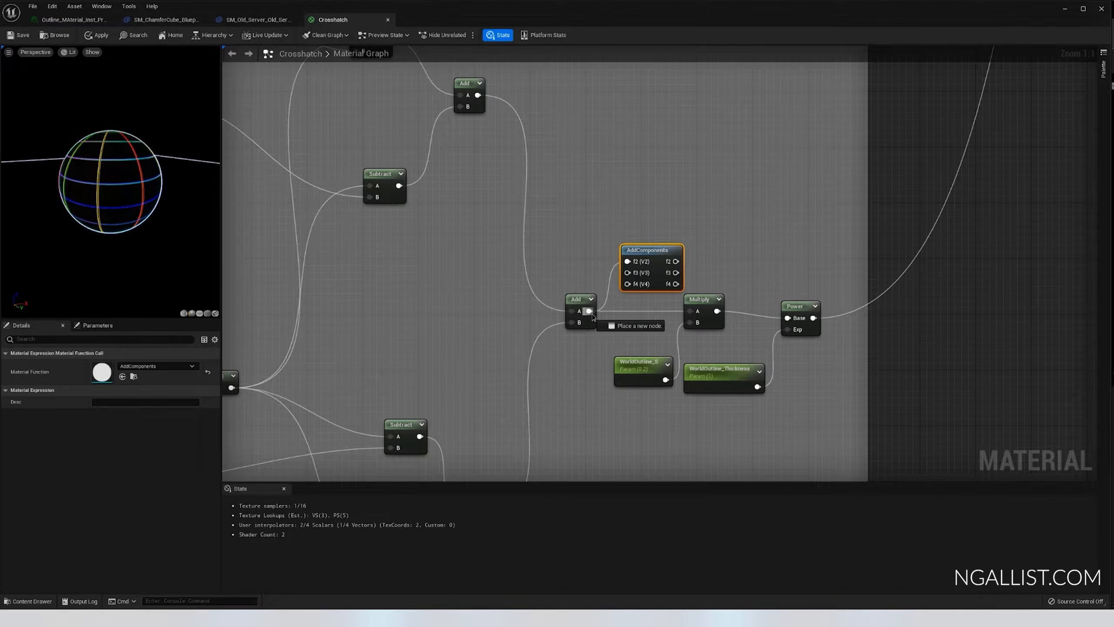
{"action": "left_click_drag", "start_coordinate": [589, 312], "coordinate": [690, 311]}
{"action": "left_click", "coordinate": [615, 274]}
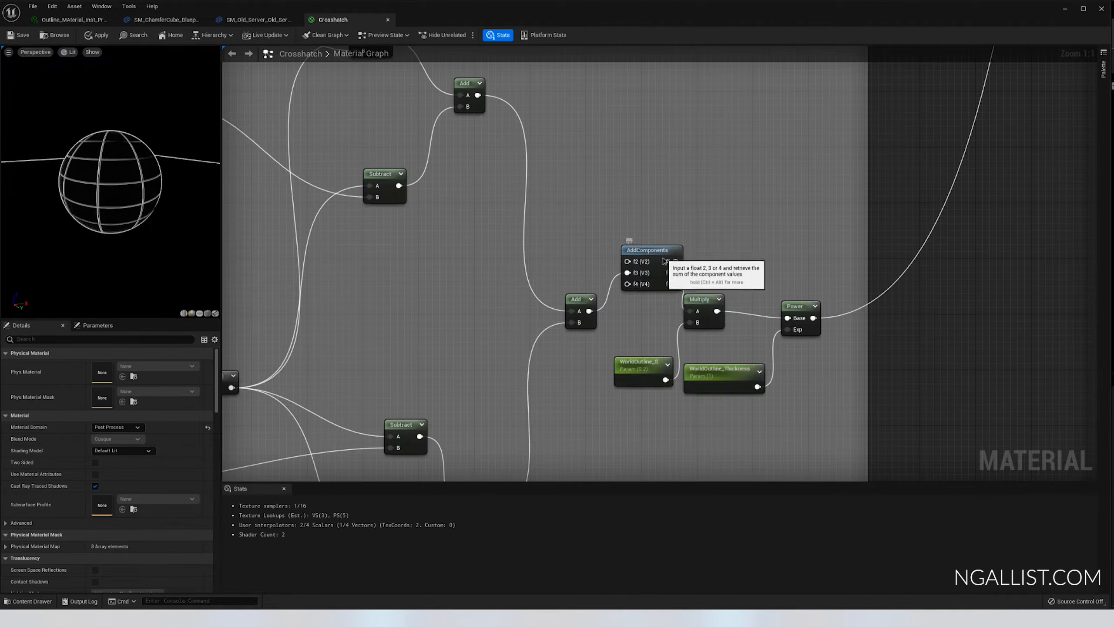
{"action": "left_click_drag", "start_coordinate": [619, 263], "coordinate": [605, 305]}
- Move the Multiply and Power nodes farther from AddComponents to space out the end of the normal network
{"action": "right_click_drag", "start_coordinate": [742, 295], "coordinate": [650, 246]}
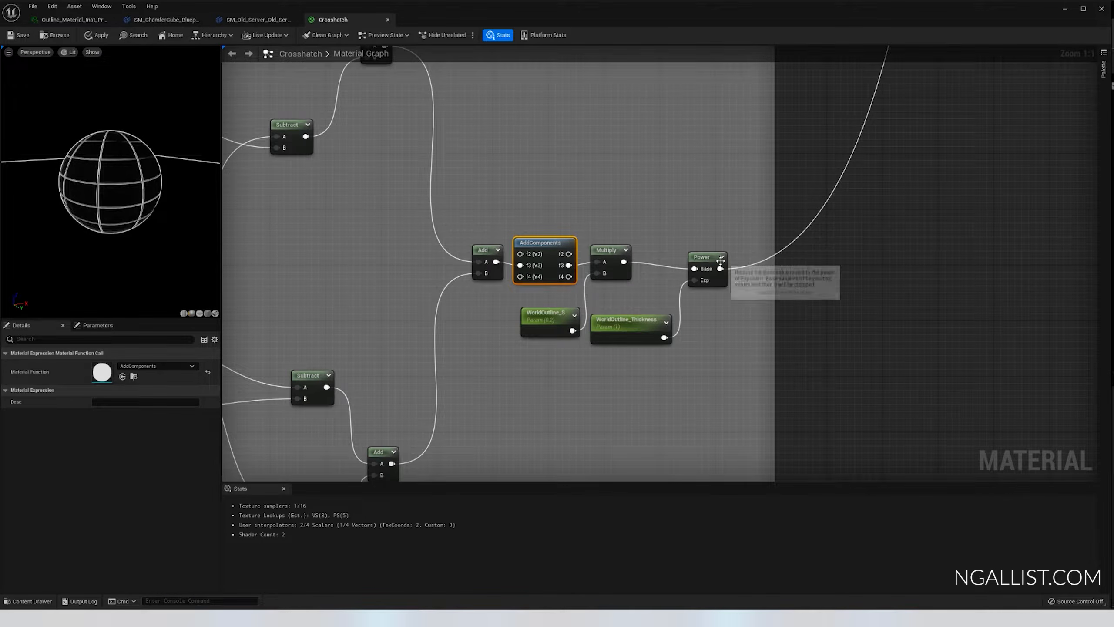
{"action": "left_click", "coordinate": [755, 252]}
{"action": "left_click_drag", "start_coordinate": [617, 274], "coordinate": [672, 275]}
- Rename the duplicated WorldOutline_S parameter in Normal_Outlines to ObjectOutline_S
{"action": "left_click", "coordinate": [554, 328]}
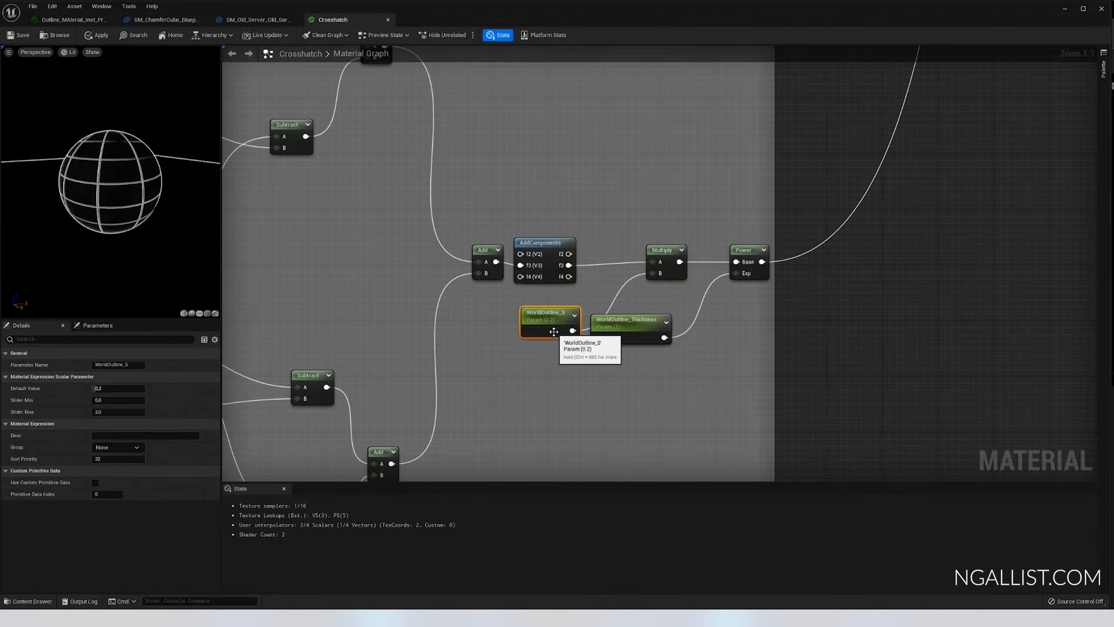
{"action": "left_click_drag", "start_coordinate": [105, 364], "coordinate": [55, 364]}
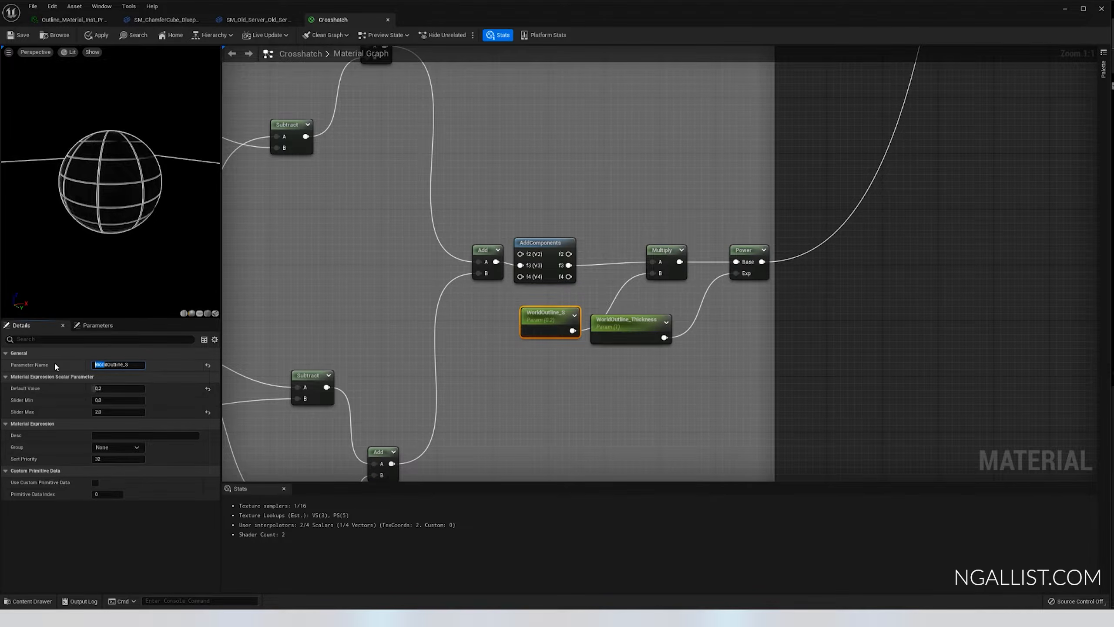
{"action": "type", "text": "Object"}
{"action": "key", "text": "Return"}
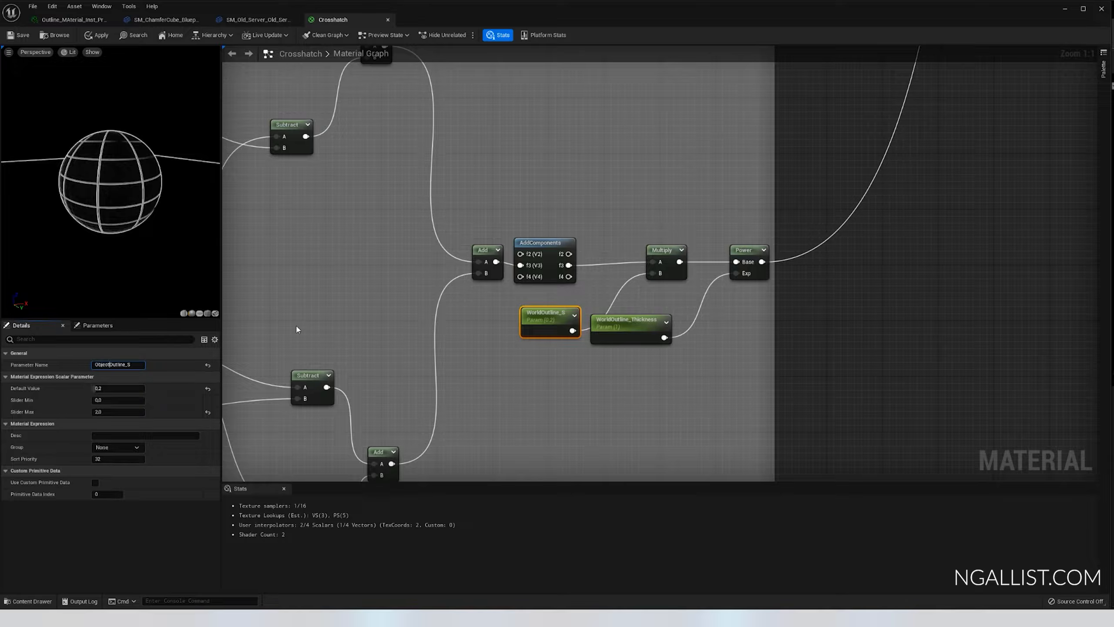
- Rename the duplicated WorldOutline_Thickness parameter to ObjectOOutline_Thickness and save the material
{"action": "left_click", "coordinate": [614, 327]}
{"action": "left_click_drag", "start_coordinate": [108, 364], "coordinate": [62, 368]}
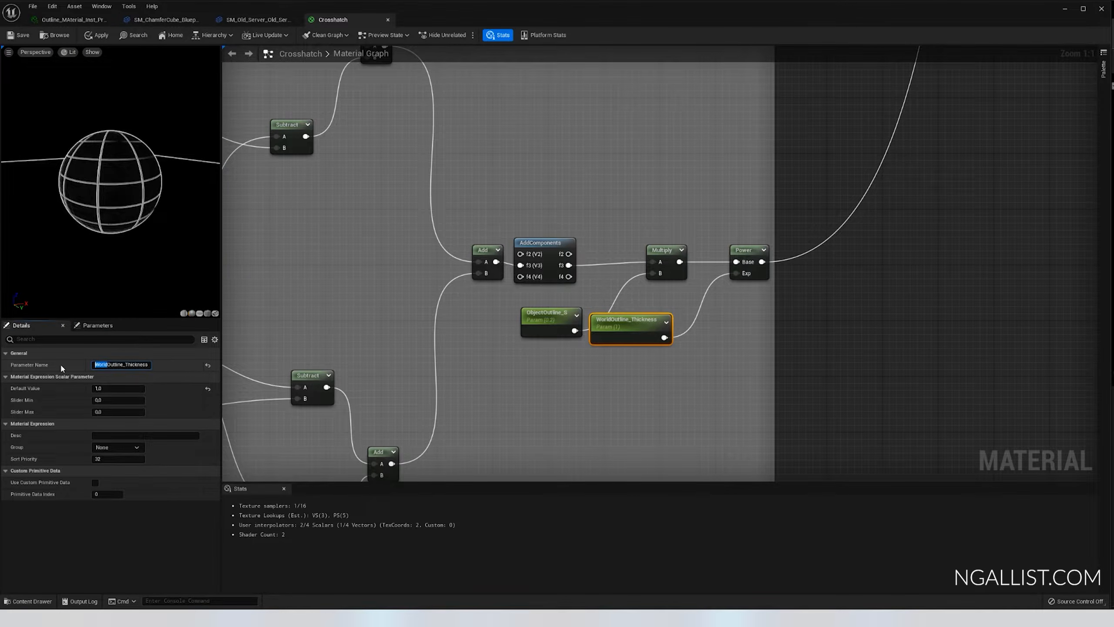
{"action": "type", "text": "Object"}
{"action": "type", "text": "Outline"}
{"action": "key", "text": "BackSpace"}
{"action": "key", "text": "BackSpace"}
{"action": "key", "text": "BackSpace"}
{"action": "key", "text": "BackSpace"}
{"action": "key", "text": "BackSpace"}
{"action": "key", "text": "BackSpace"}
{"action": "key", "text": "Return"}
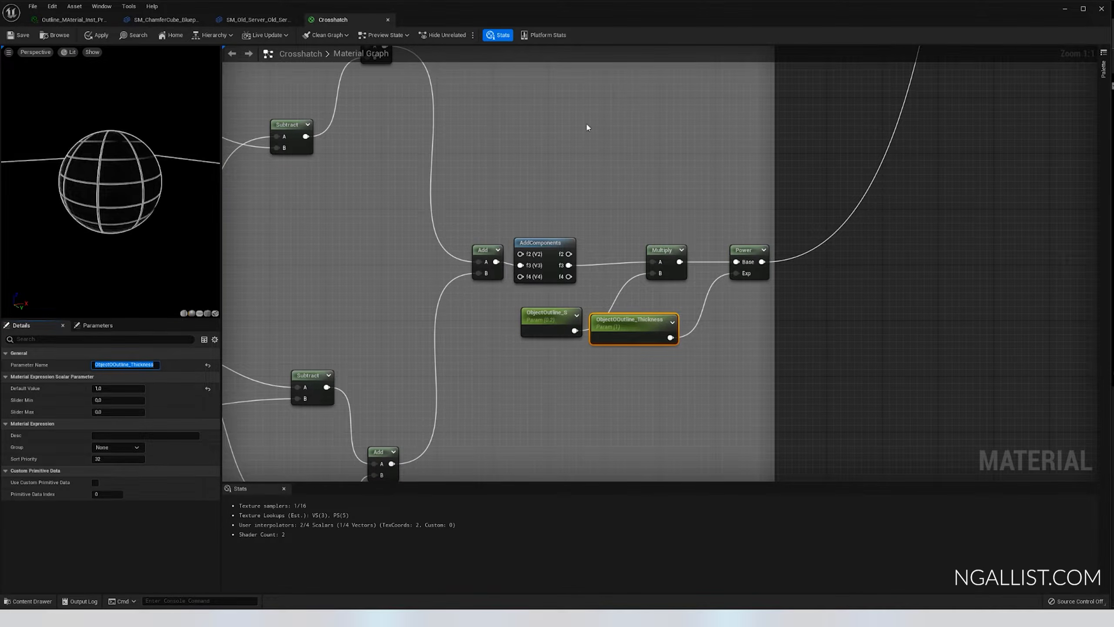
{"action": "key", "text": "ctrl+s"}
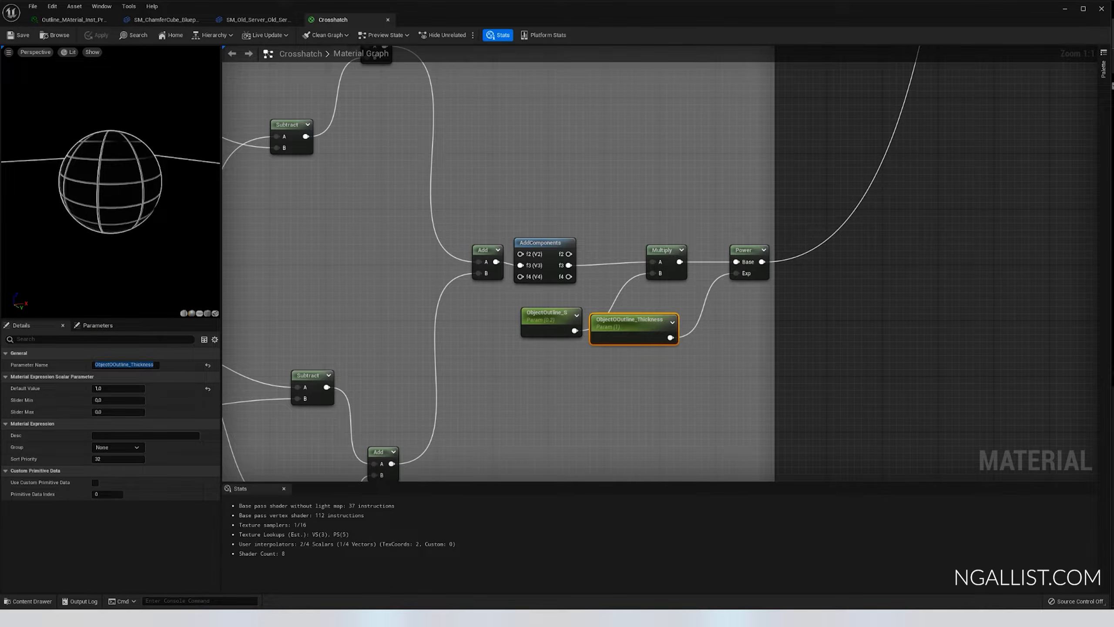
- Move the Crosshatch output node farther from the two outline networks to make room between them
{"action": "scroll", "coordinate": [730, 230], "scroll_direction": "down", "scroll_amount": 9}
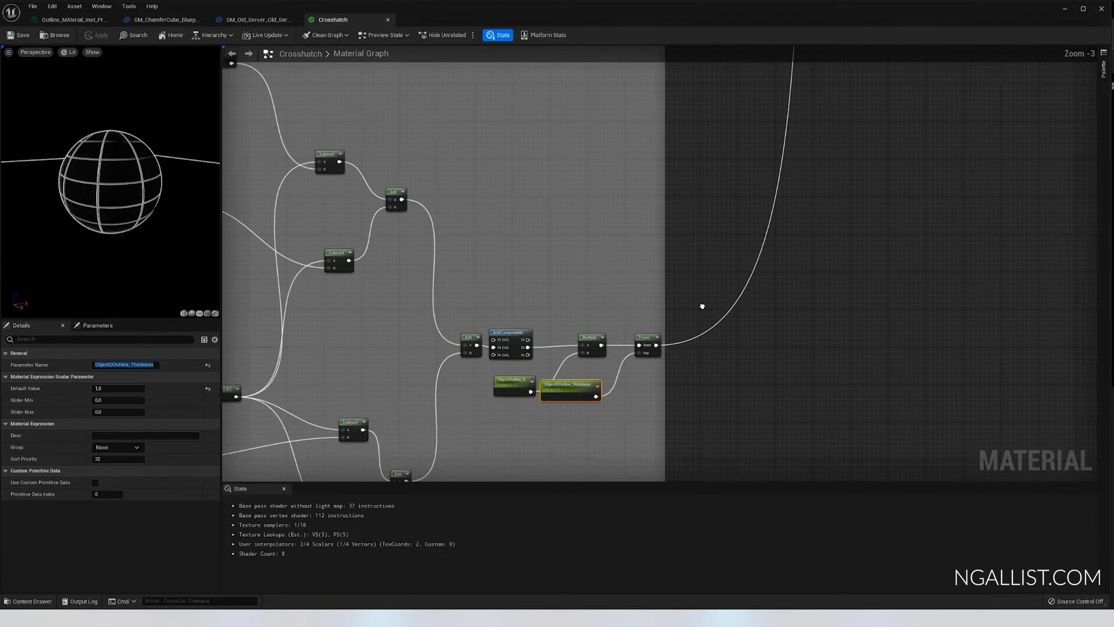
{"action": "right_click_drag", "start_coordinate": [729, 130], "coordinate": [683, 210]}
{"action": "scroll", "coordinate": [683, 211], "scroll_direction": "up", "scroll_amount": 4}
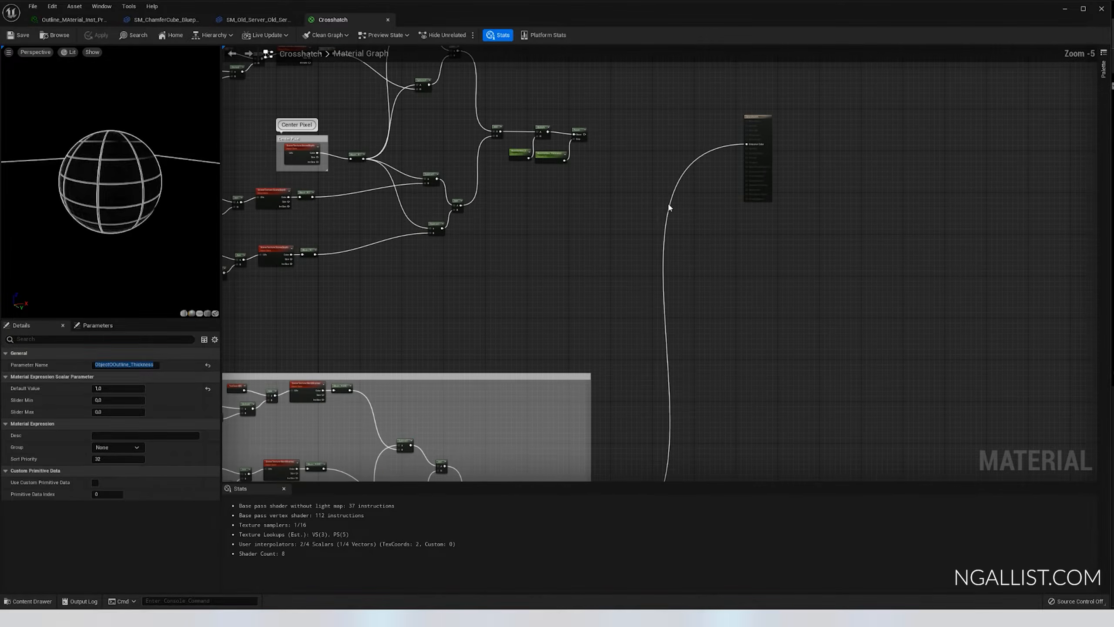
{"action": "left_click_drag", "start_coordinate": [758, 132], "coordinate": [1017, 225]}
- Add a Max node that takes the depth network's Power output in A and the Normal_Outlines Power output in B
{"action": "scroll", "coordinate": [556, 159], "scroll_direction": "up", "scroll_amount": 2}
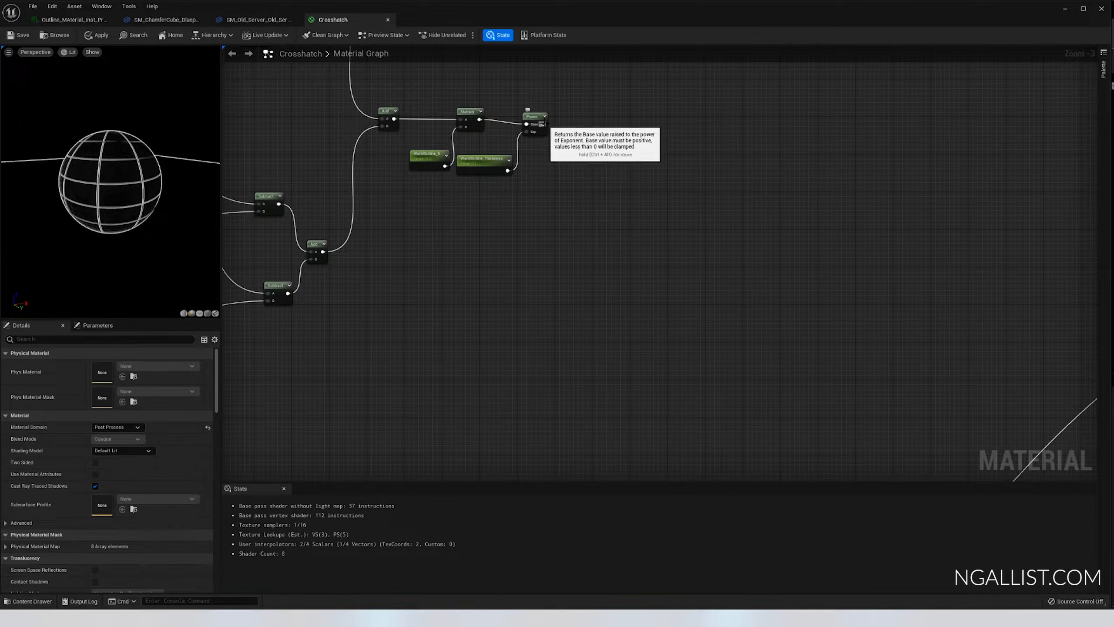
{"action": "left_click_drag", "start_coordinate": [543, 124], "coordinate": [839, 303]}
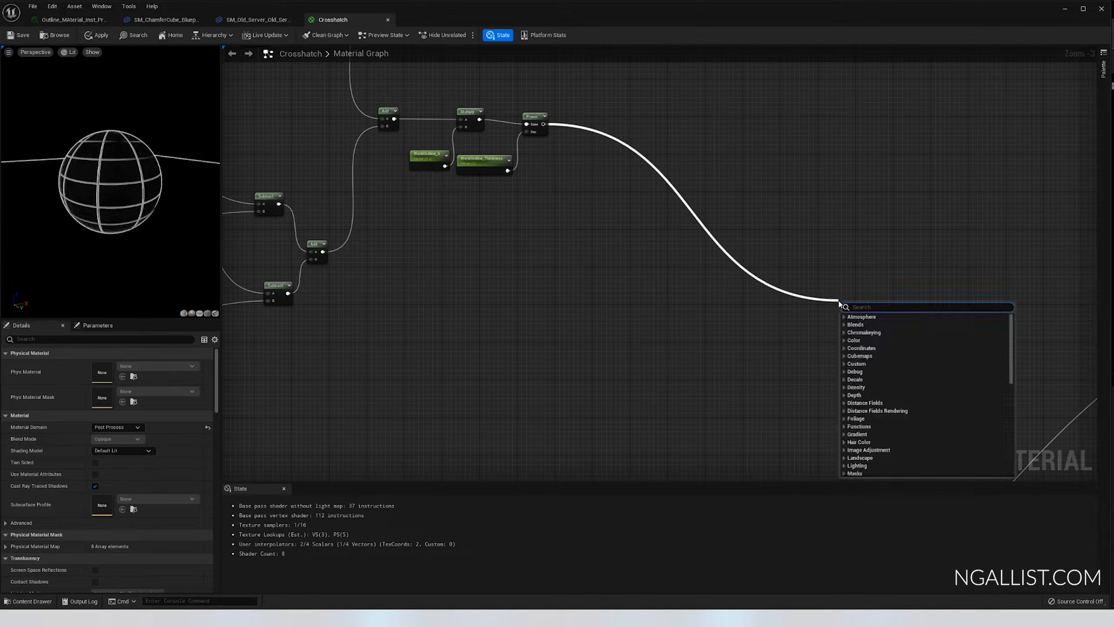
{"action": "type", "text": "max"}
{"action": "key", "text": "Return"}
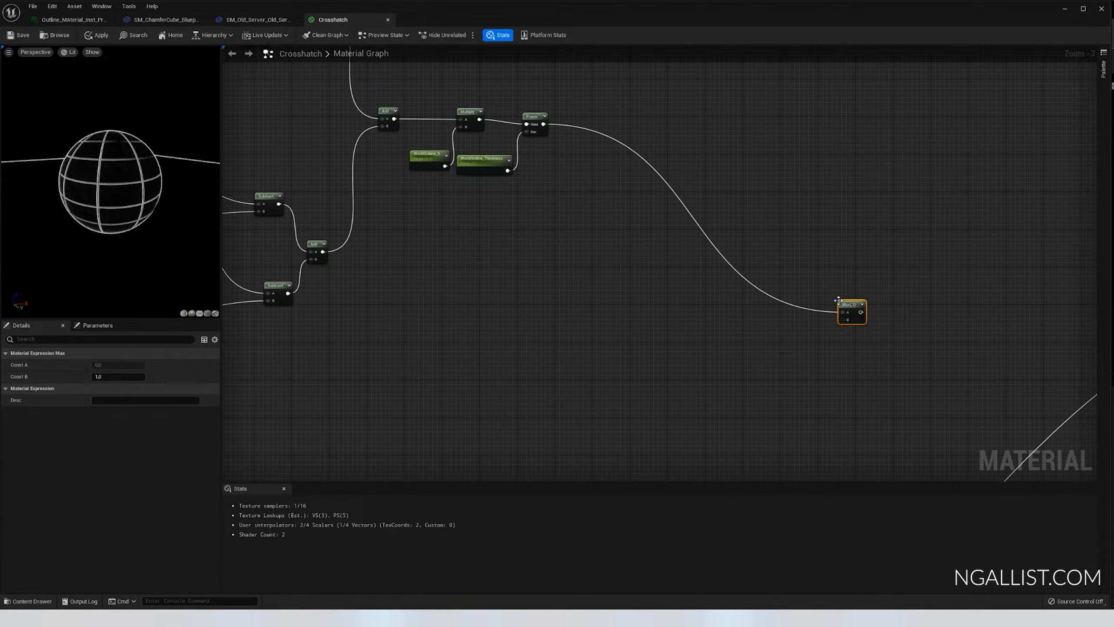
{"action": "scroll", "coordinate": [789, 397], "scroll_direction": "up", "scroll_amount": 2}
{"action": "scroll", "coordinate": [789, 397], "scroll_direction": "down", "scroll_amount": 5}
{"action": "scroll", "coordinate": [643, 409], "scroll_direction": "up", "scroll_amount": 3}
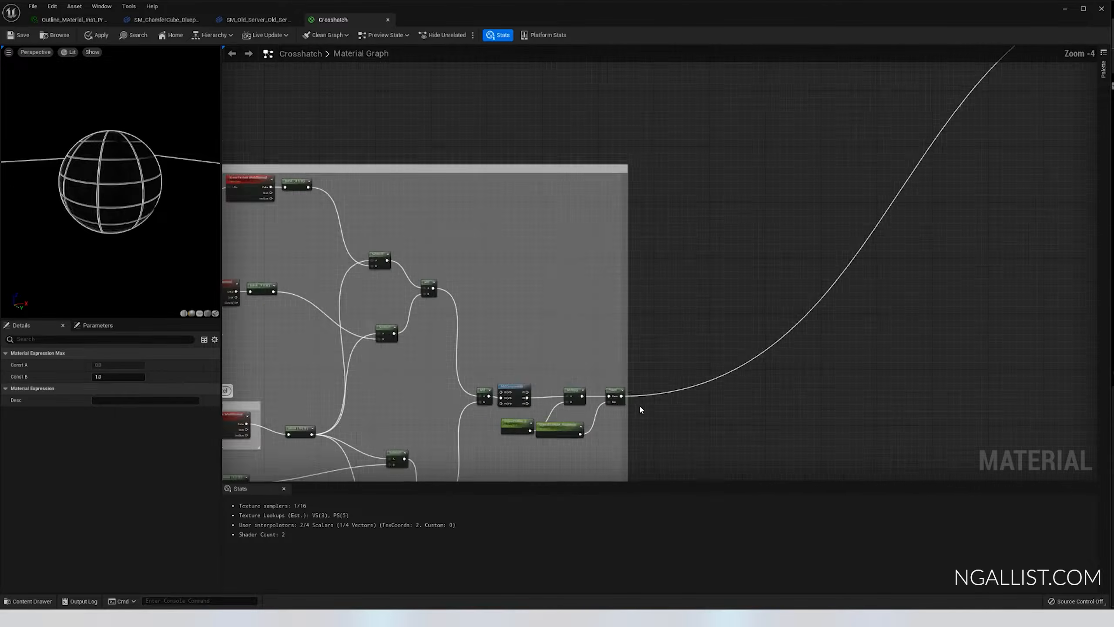
{"action": "left_click_drag", "start_coordinate": [613, 392], "coordinate": [764, 231]}
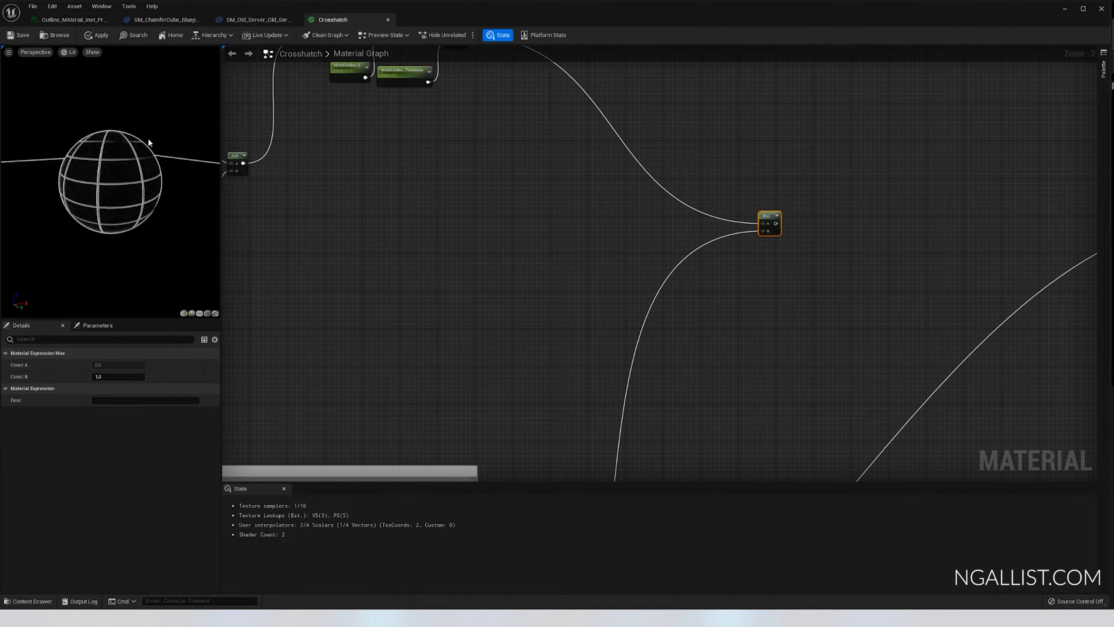
- Examine the outlines on the preview sphere and trace how both outline networks feed the Max node
{"action": "scroll", "coordinate": [148, 142], "scroll_direction": "up", "scroll_amount": 3}
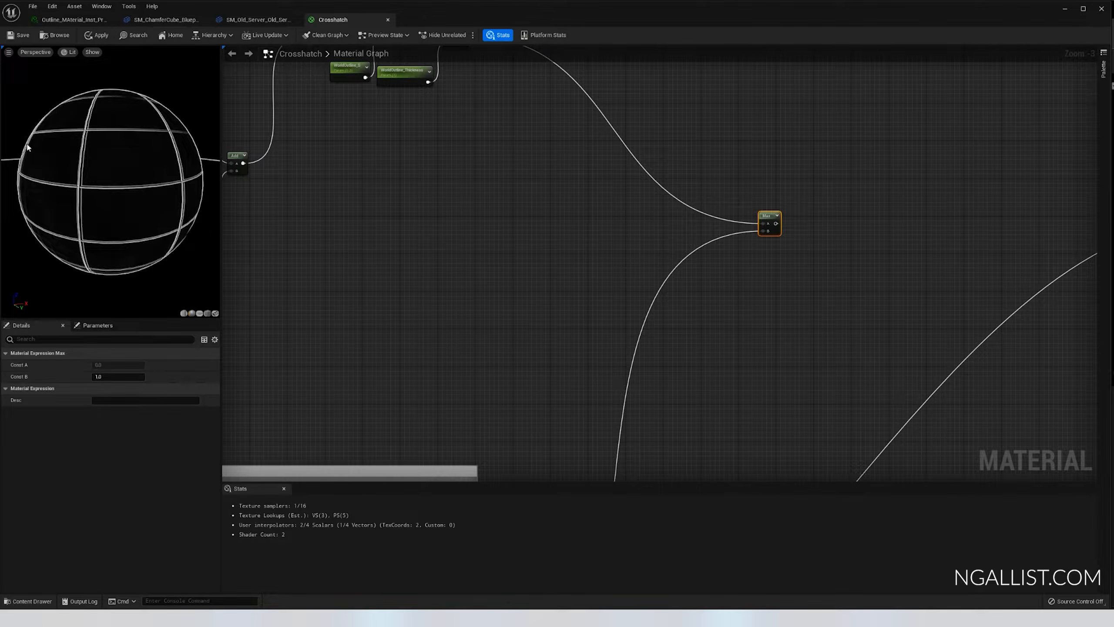
{"action": "scroll", "coordinate": [536, 319], "scroll_direction": "down", "scroll_amount": 4}
{"action": "scroll", "coordinate": [581, 309], "scroll_direction": "up", "scroll_amount": 4}
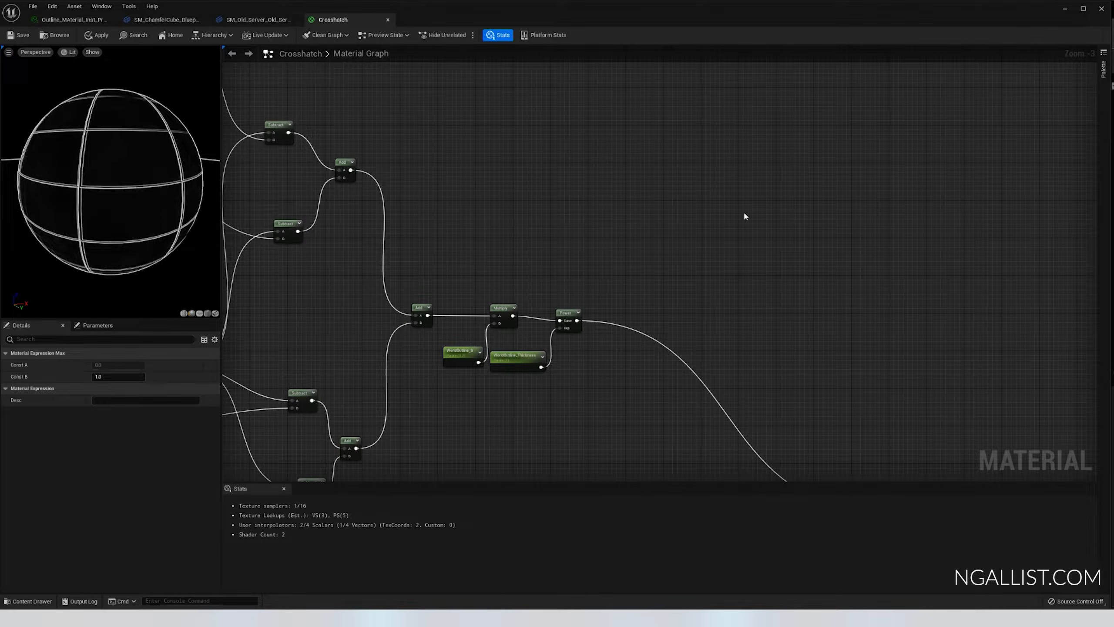
{"action": "scroll", "coordinate": [632, 418], "scroll_direction": "down", "scroll_amount": 4}
{"action": "scroll", "coordinate": [633, 400], "scroll_direction": "up", "scroll_amount": 4}
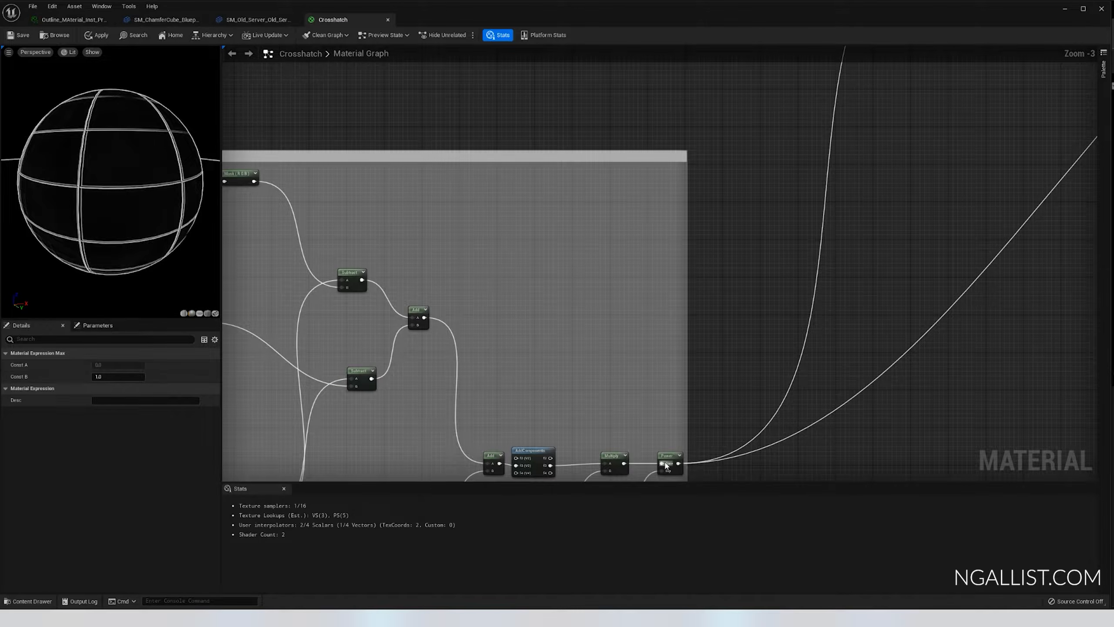
{"action": "scroll", "coordinate": [666, 465], "scroll_direction": "down", "scroll_amount": 1}
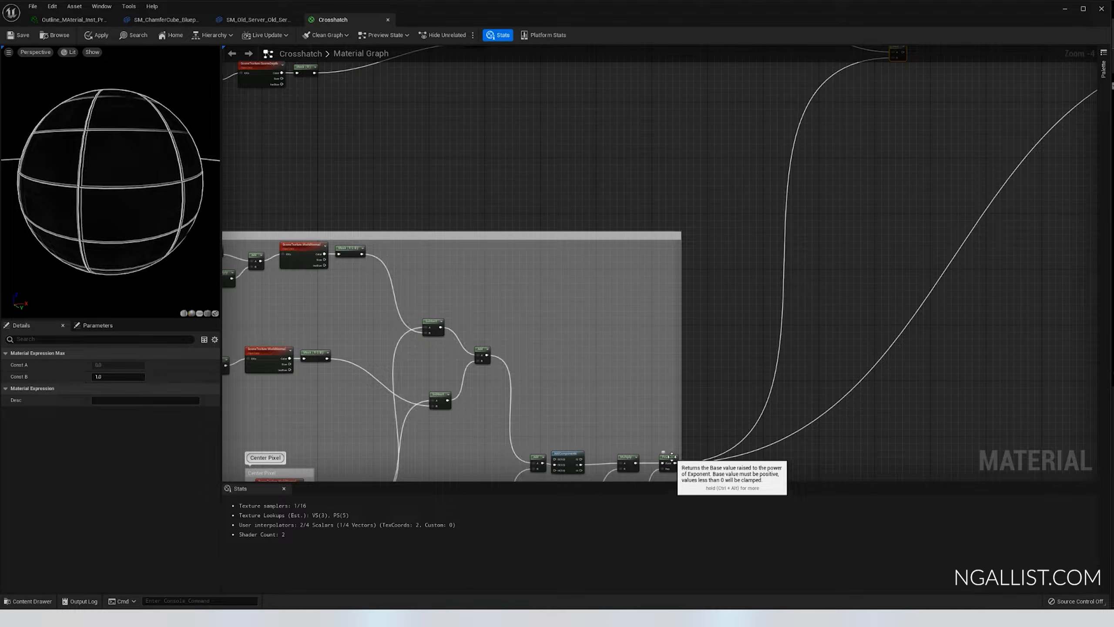
{"action": "right_click_drag", "start_coordinate": [671, 459], "coordinate": [697, 333]}
{"action": "scroll", "coordinate": [693, 119], "scroll_direction": "down", "scroll_amount": 1}
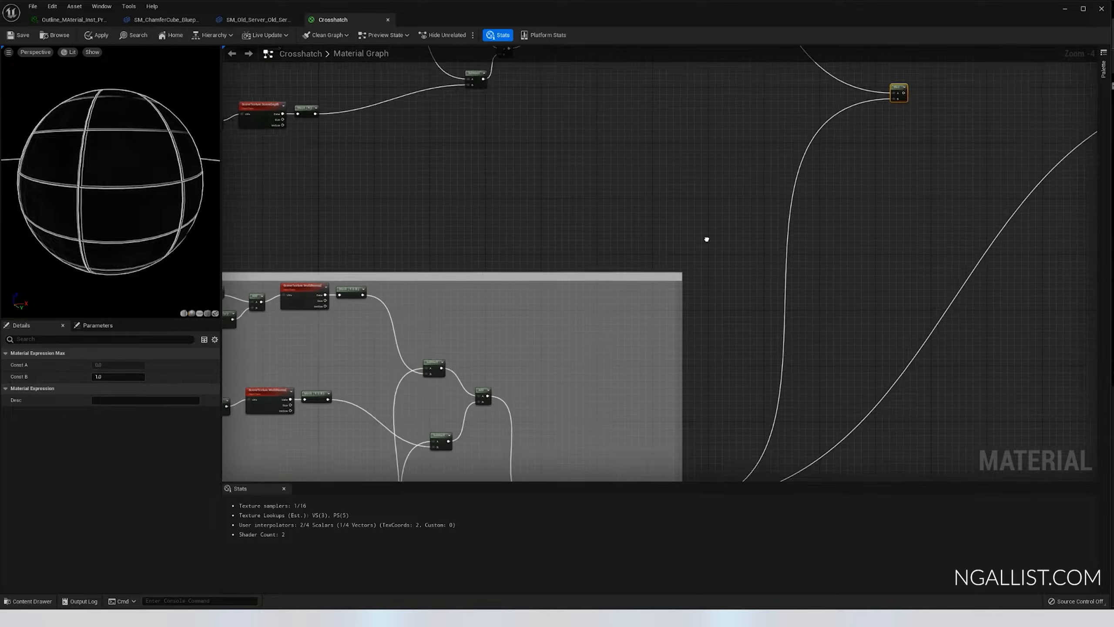
{"action": "scroll", "coordinate": [689, 201], "scroll_direction": "down", "scroll_amount": 2}
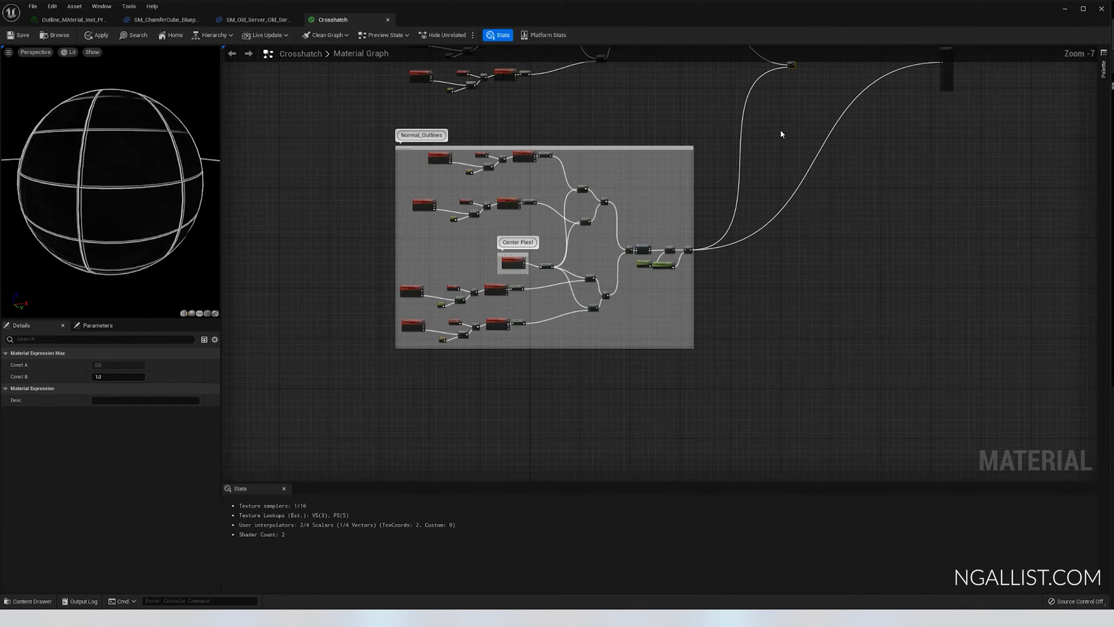
{"action": "right_click_drag", "start_coordinate": [783, 132], "coordinate": [737, 239]}
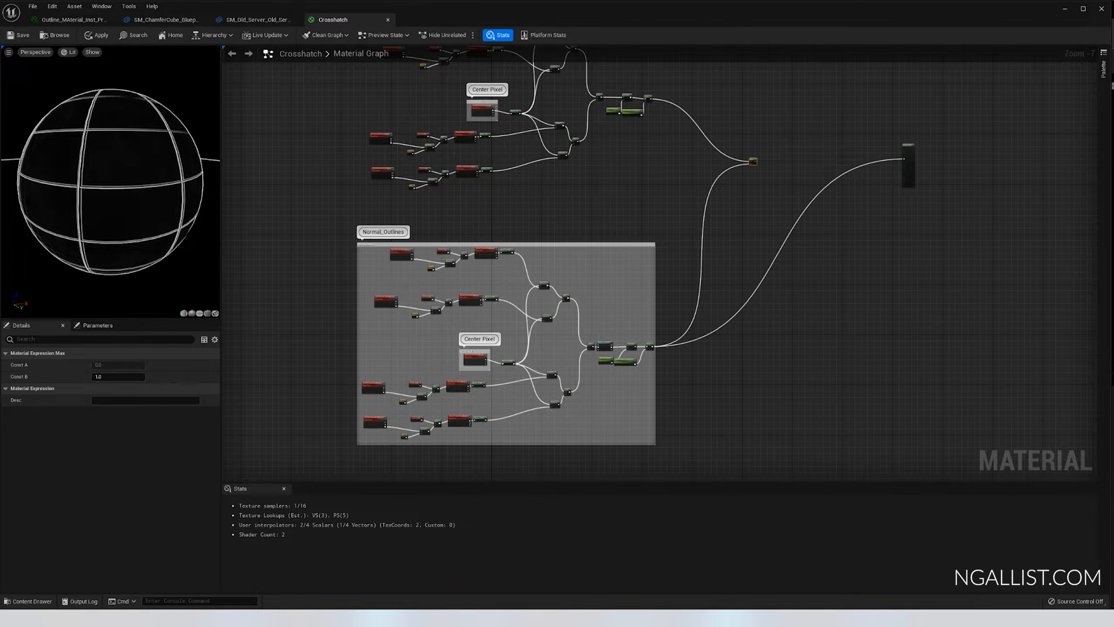
{"action": "scroll", "coordinate": [683, 206], "scroll_direction": "up", "scroll_amount": 5}
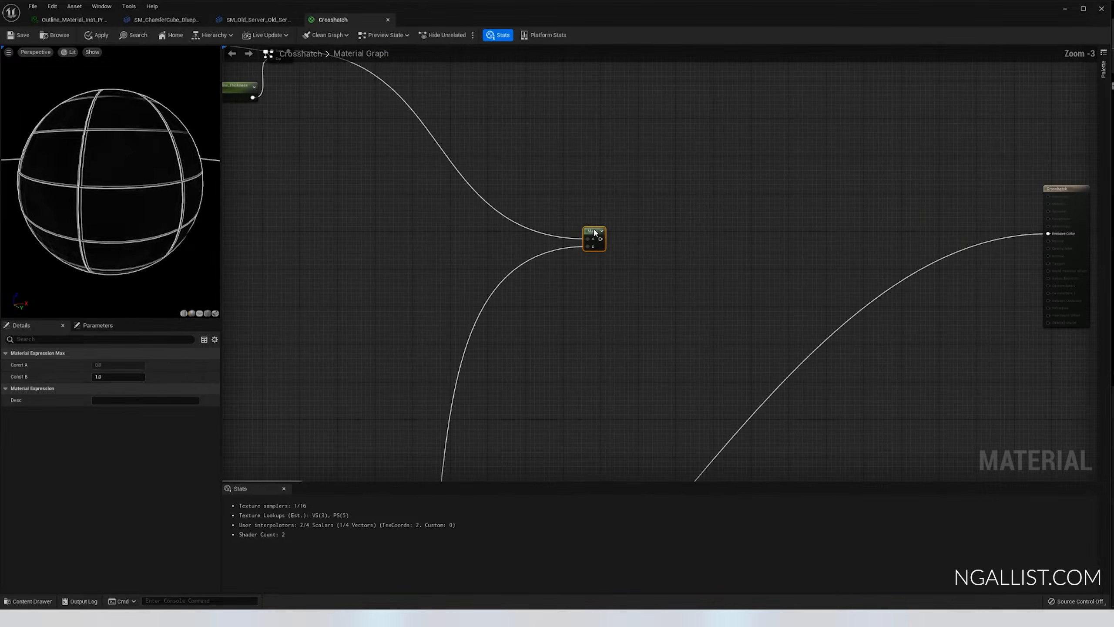
- Connect the Max output to Emissive Color and add a Clamp node fed by the same Max output
{"action": "right_click_drag", "start_coordinate": [645, 242], "coordinate": [557, 251]}
{"action": "left_click_drag", "start_coordinate": [513, 249], "coordinate": [662, 313]}
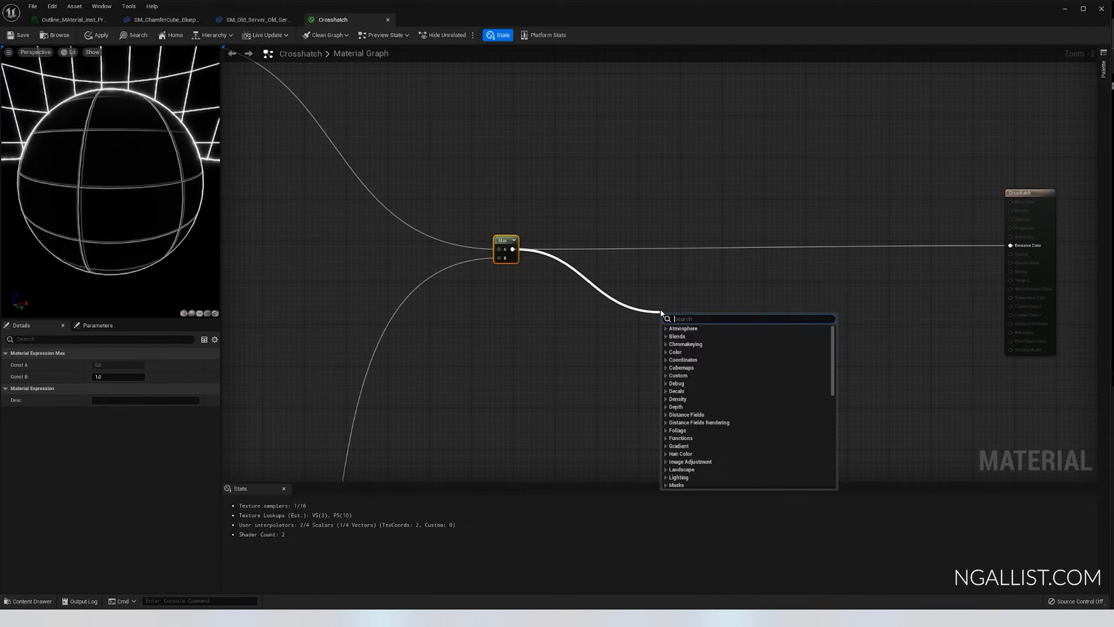
{"action": "type", "text": "clamo"}
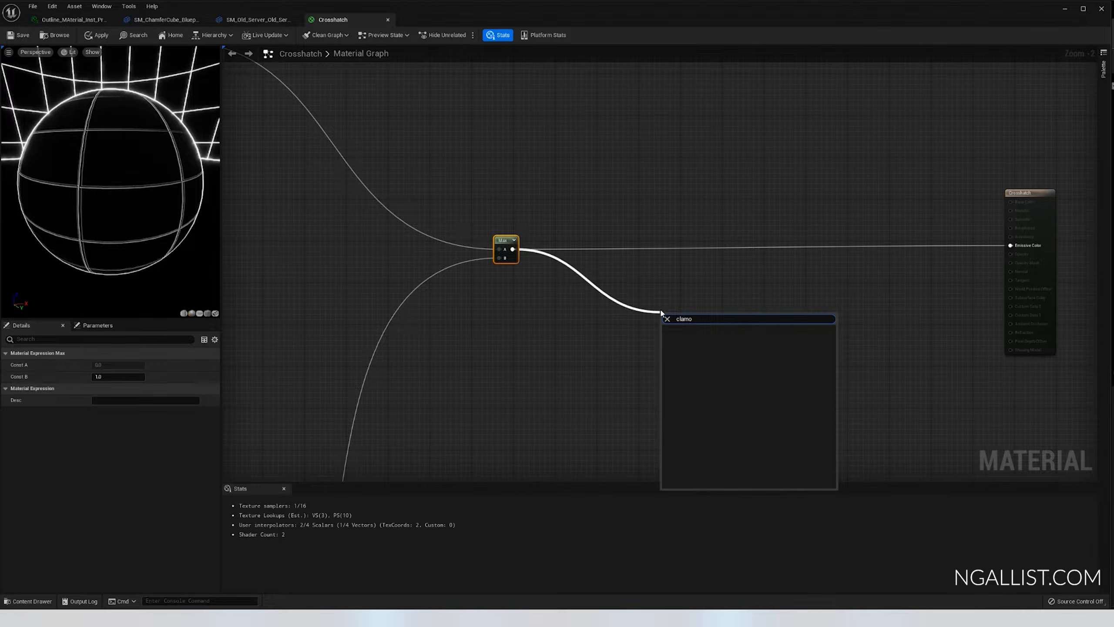
{"action": "key", "text": "BackSpace"}
{"action": "type", "text": "p"}
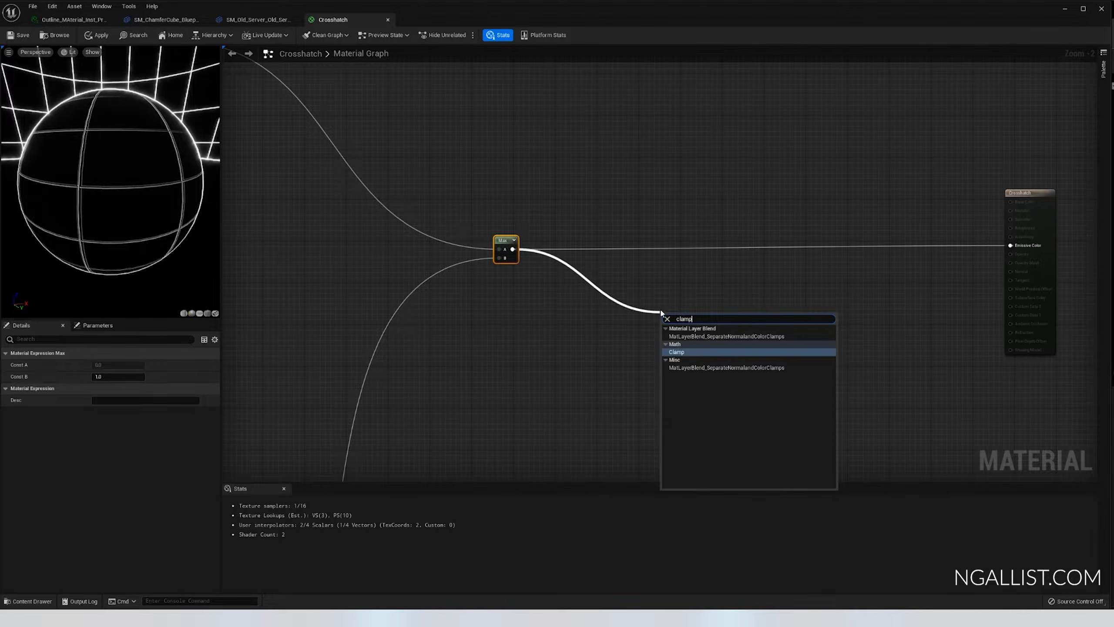
{"action": "left_click", "coordinate": [694, 352]}
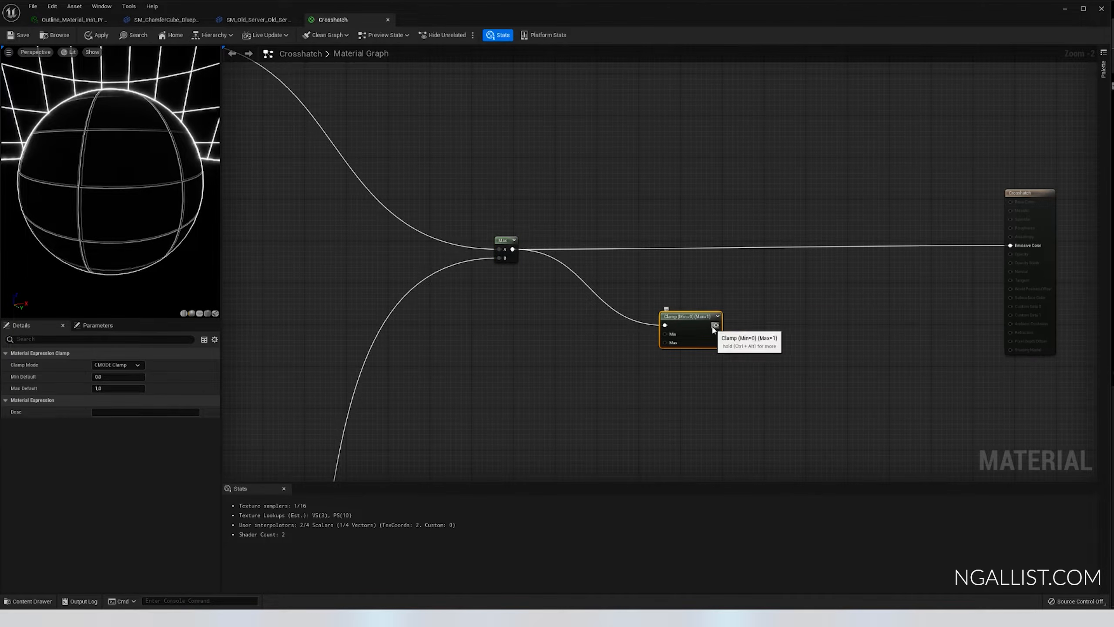
- Wire the Clamp output into Emissive Color, align the Clamp node beside Max, and save the material
{"action": "left_click_drag", "start_coordinate": [717, 325], "coordinate": [1010, 246]}
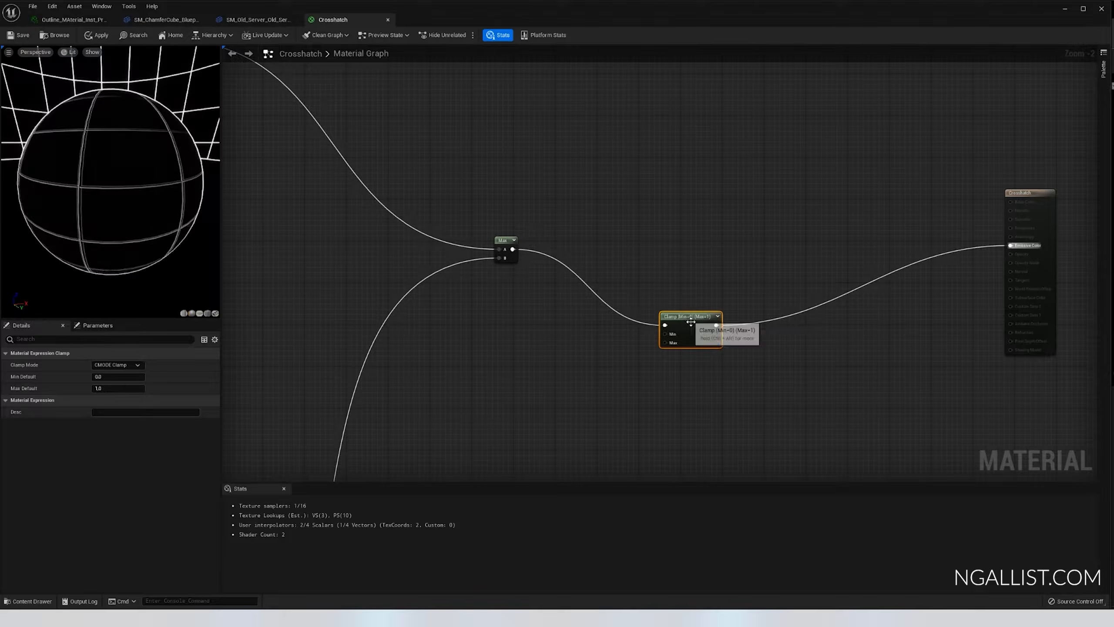
{"action": "left_click_drag", "start_coordinate": [678, 326], "coordinate": [584, 251]}
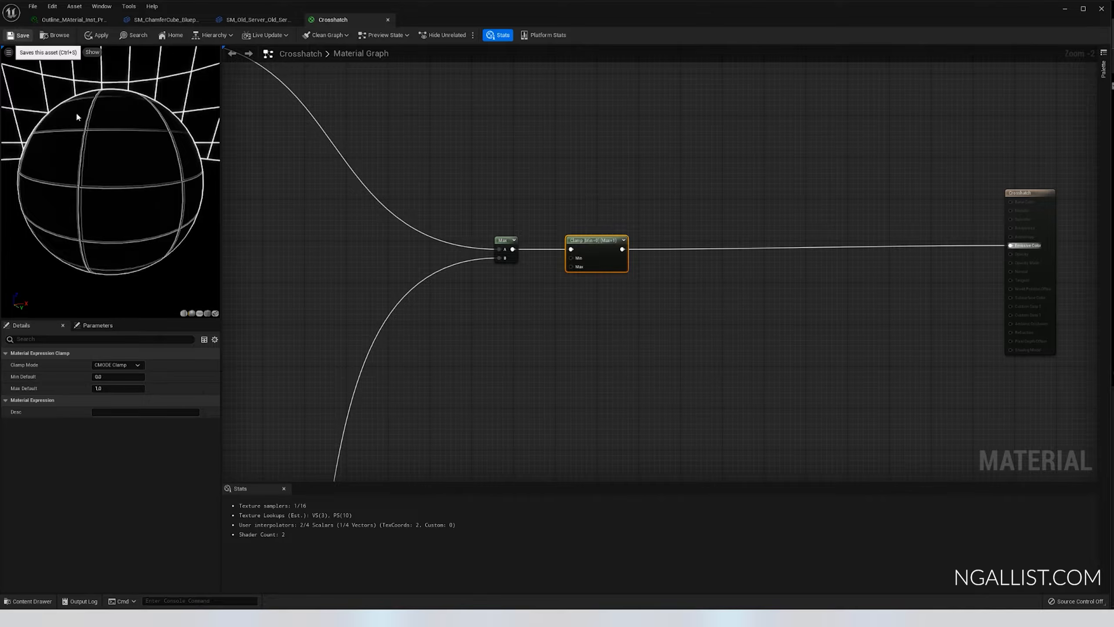
{"action": "left_click", "coordinate": [19, 35]}
- Move the material editor window aside and examine the combined outlines on the mannequins in the level viewport
{"action": "left_click_drag", "start_coordinate": [627, 14], "coordinate": [1113, 143]}
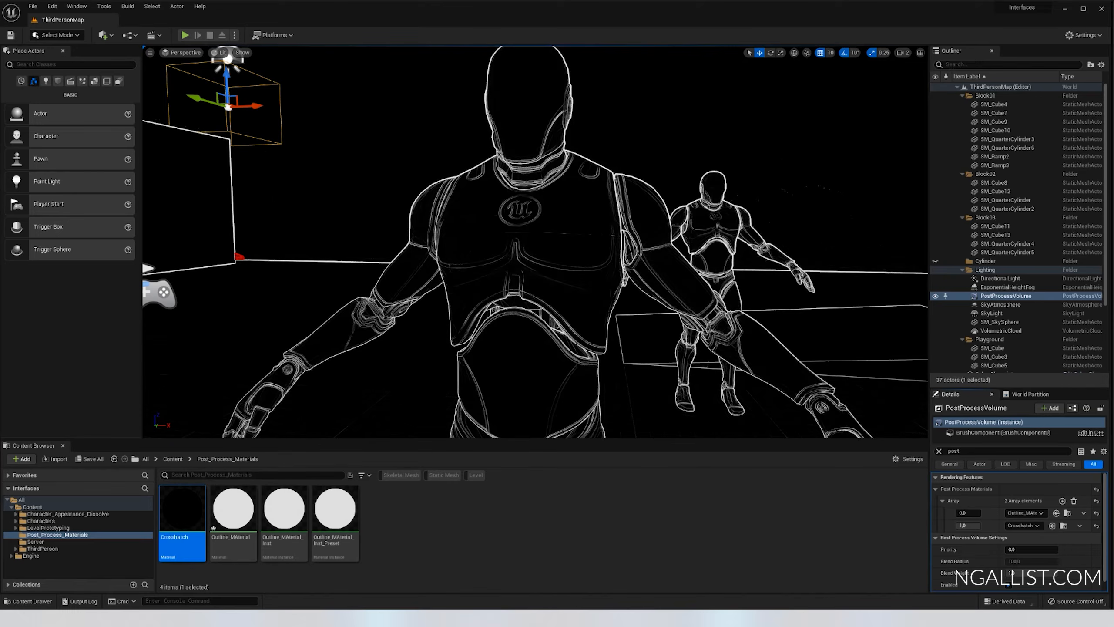
{"action": "right_click_drag", "start_coordinate": [624, 262], "coordinate": [690, 271]}
{"action": "key", "text": "a"}
{"action": "key", "text": "w"}
{"action": "key", "text": "s"}
{"action": "key", "text": "w"}
{"action": "key", "text": "q"}
{"action": "key", "text": "a"}
{"action": "key", "text": "s"}
{"action": "key", "text": "d"}
{"action": "key", "text": "e"}
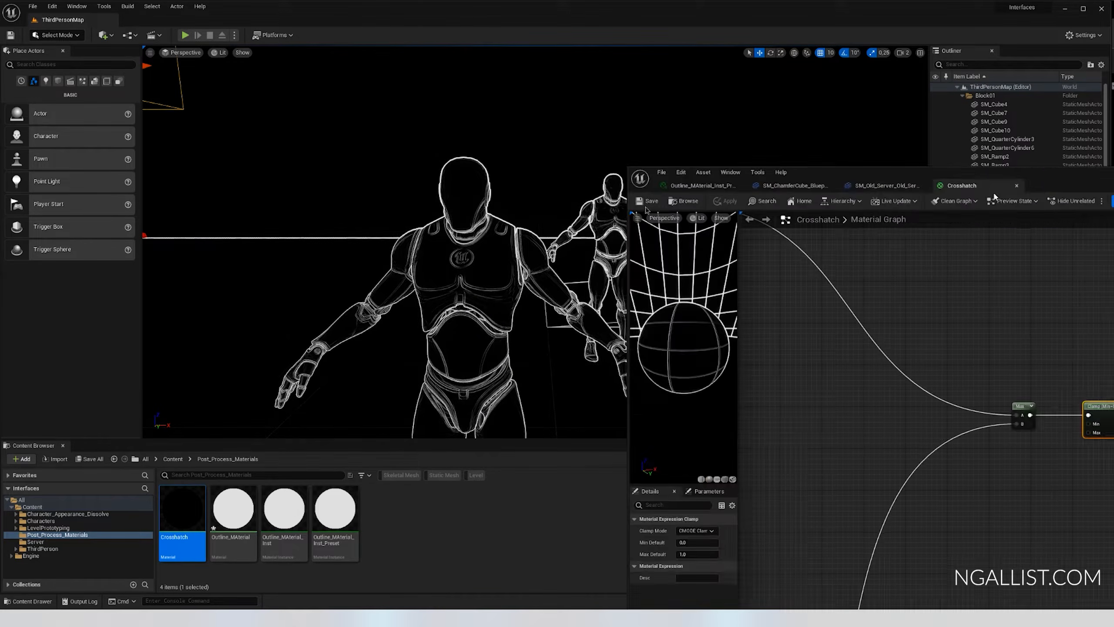
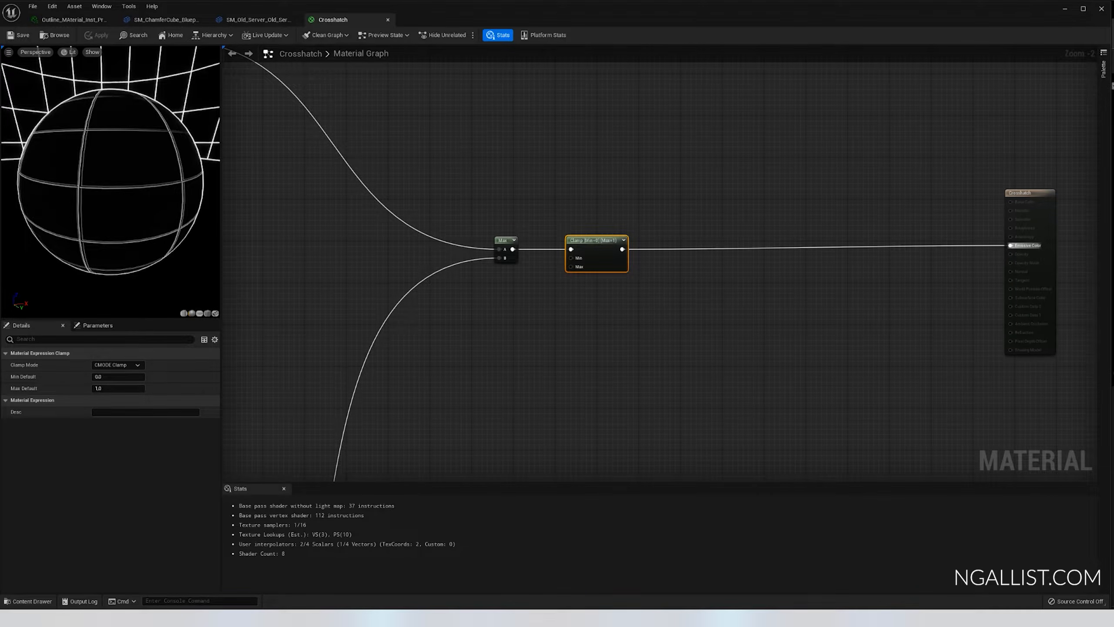
- Group the upper depth-based outline network in a comment box titled World Outlines
{"action": "scroll", "coordinate": [574, 244], "scroll_direction": "down", "scroll_amount": 8}
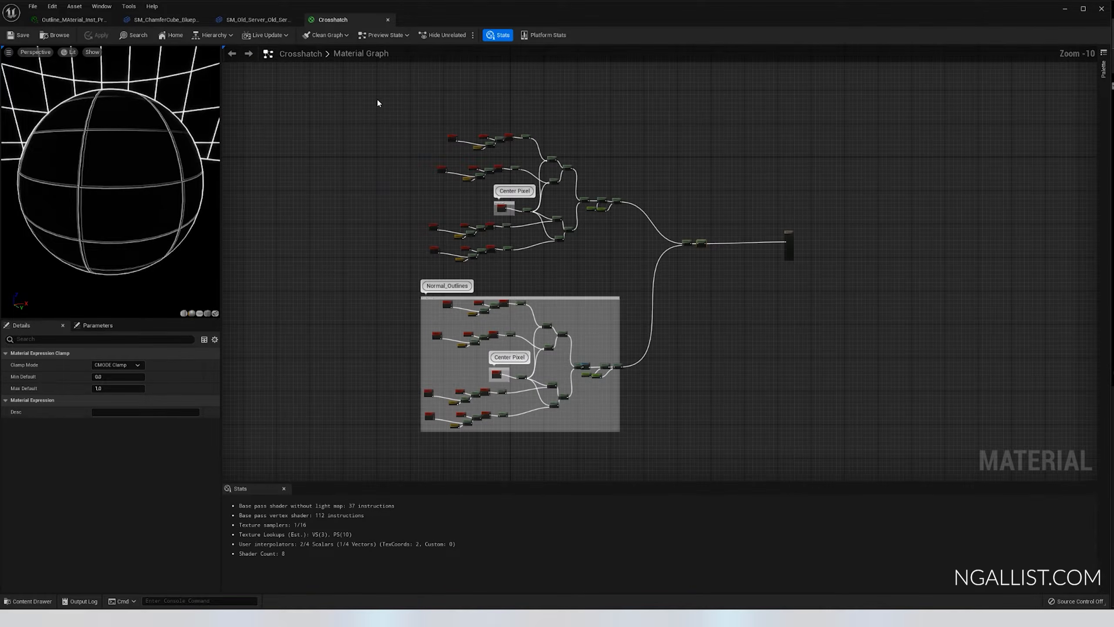
{"action": "left_click_drag", "start_coordinate": [378, 100], "coordinate": [632, 261]}
{"action": "key", "text": "c"}
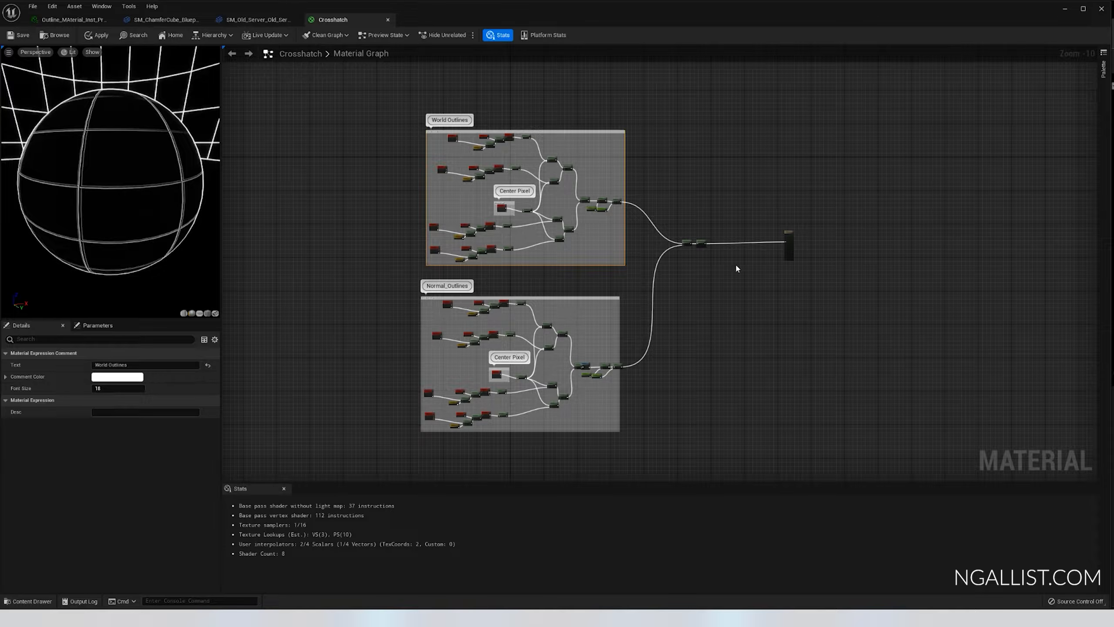
- Move the Crosshatch output node farther from Clamp and add a SceneTexture node above the connecting wire
{"action": "scroll", "coordinate": [741, 229], "scroll_direction": "up", "scroll_amount": 7}
{"action": "left_click_drag", "start_coordinate": [656, 236], "coordinate": [914, 245]}
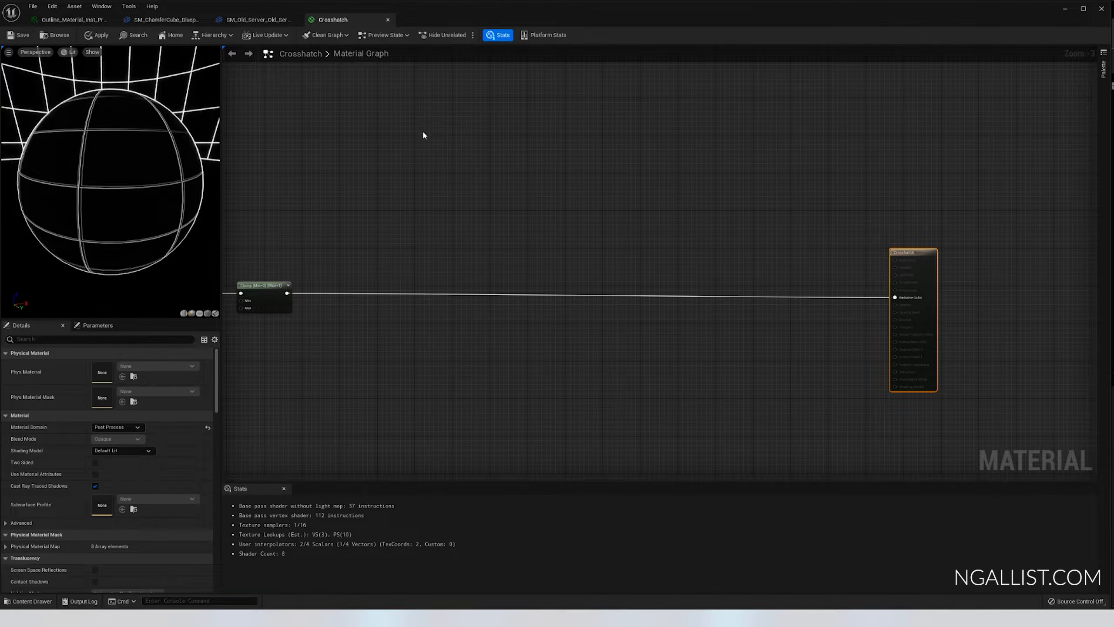
{"action": "right_click", "coordinate": [451, 130]}
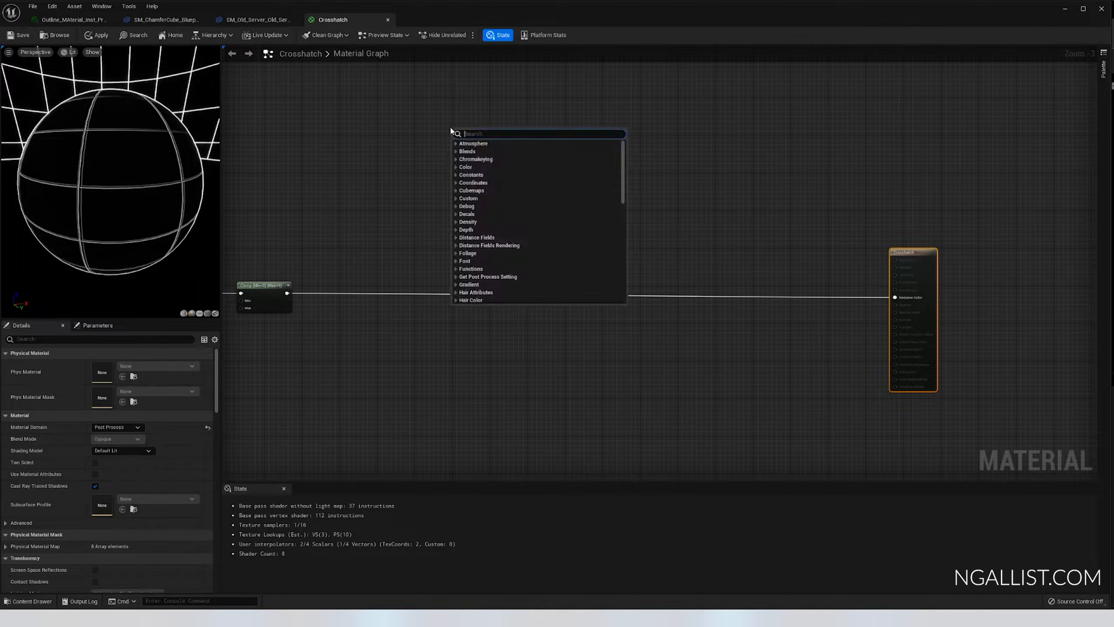
{"action": "type", "text": "scenete"}
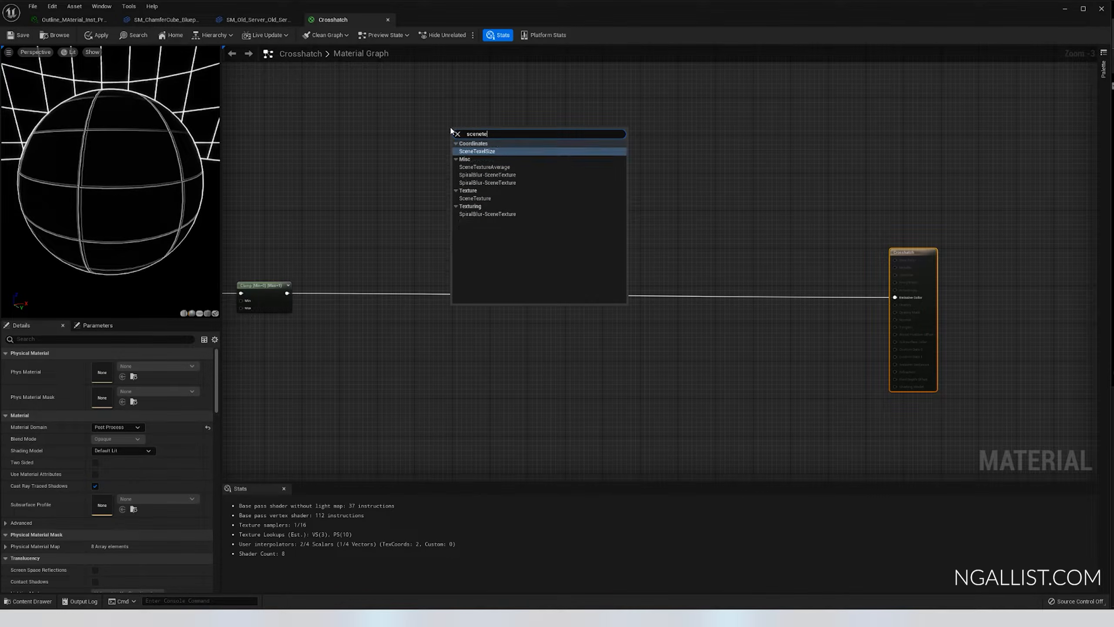
{"action": "key", "text": "Down"}
{"action": "key", "text": "Down"}
{"action": "key", "text": "Down"}
{"action": "key", "text": "Down"}
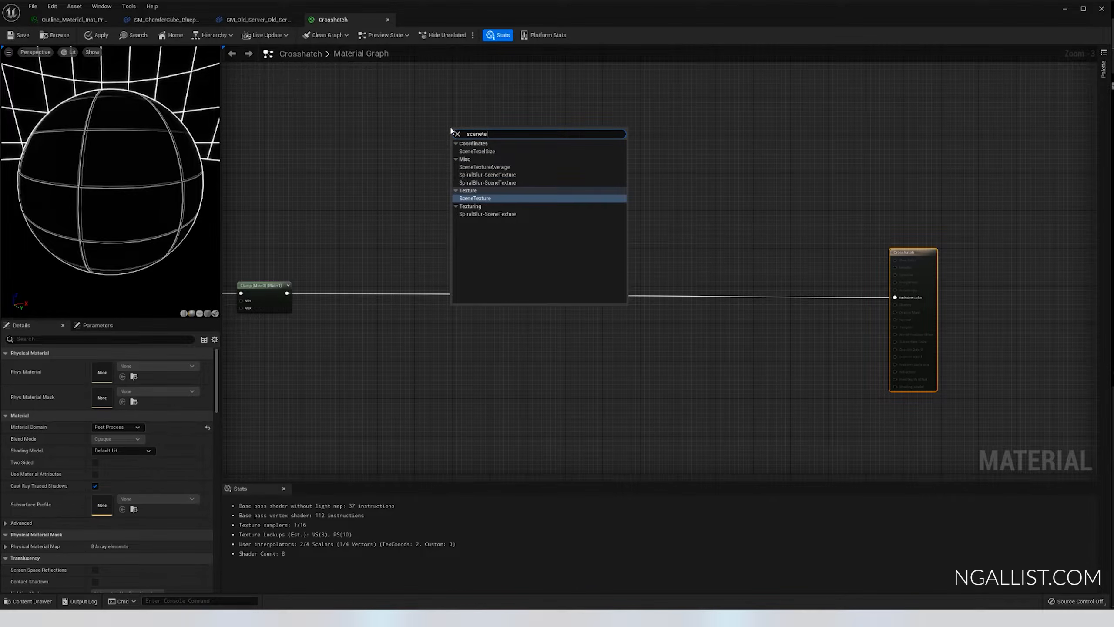
{"action": "key", "text": "Return"}
{"action": "scroll", "coordinate": [452, 132], "scroll_direction": "up", "scroll_amount": 3}
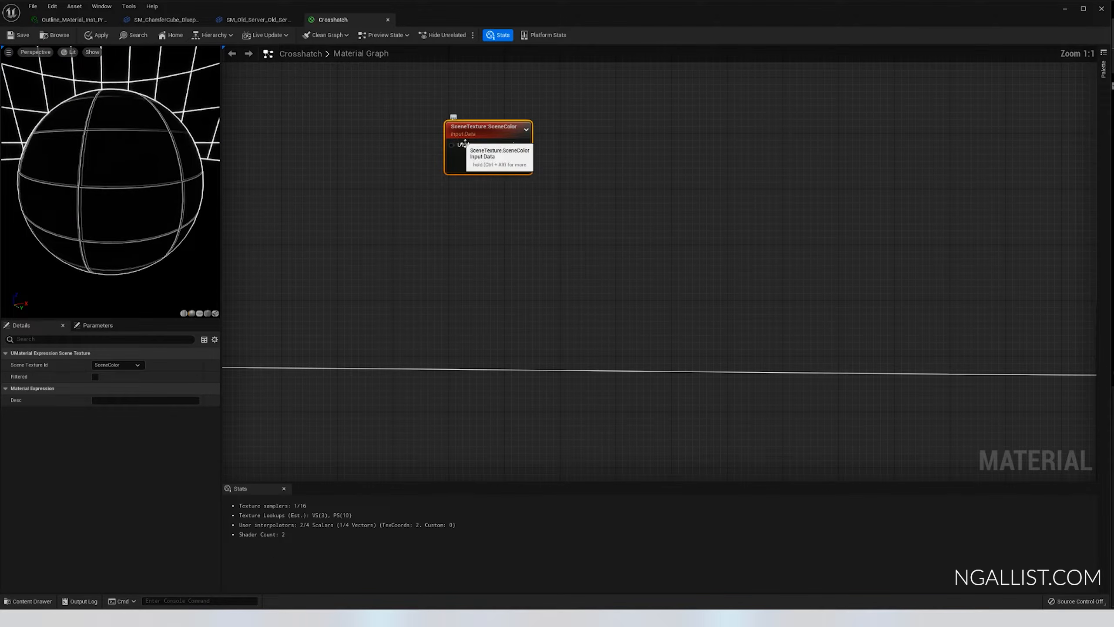
- Set the new SceneTexture node to DiffuseColor and connect its Color output to Emissive Color, showing it in a widened preview
{"action": "left_click", "coordinate": [128, 364]}
{"action": "type", "text": "d"}
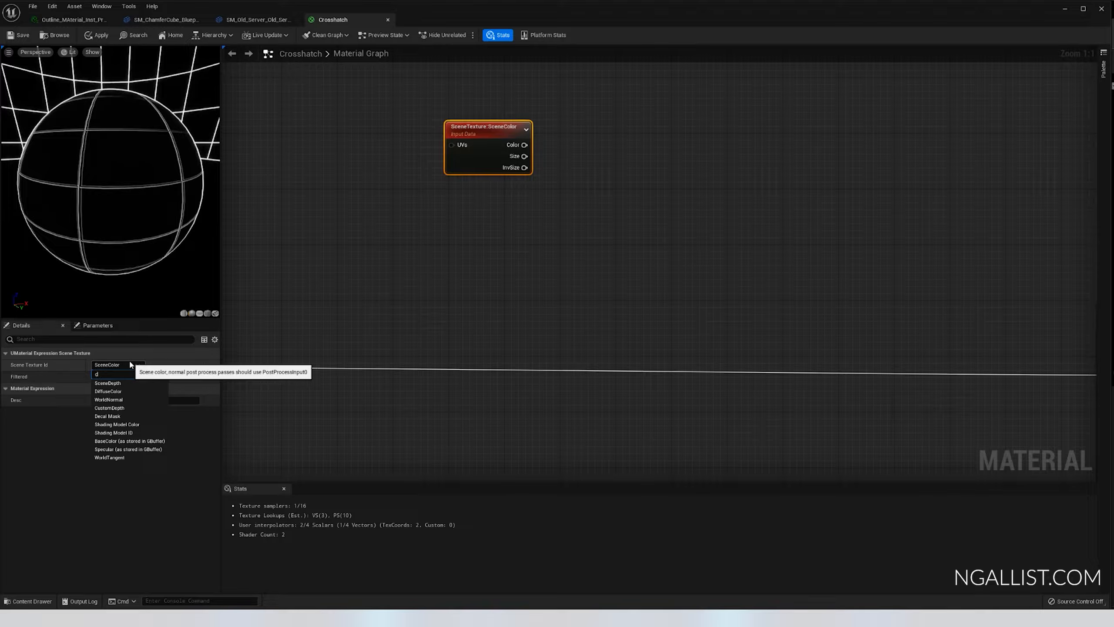
{"action": "type", "text": "iff"}
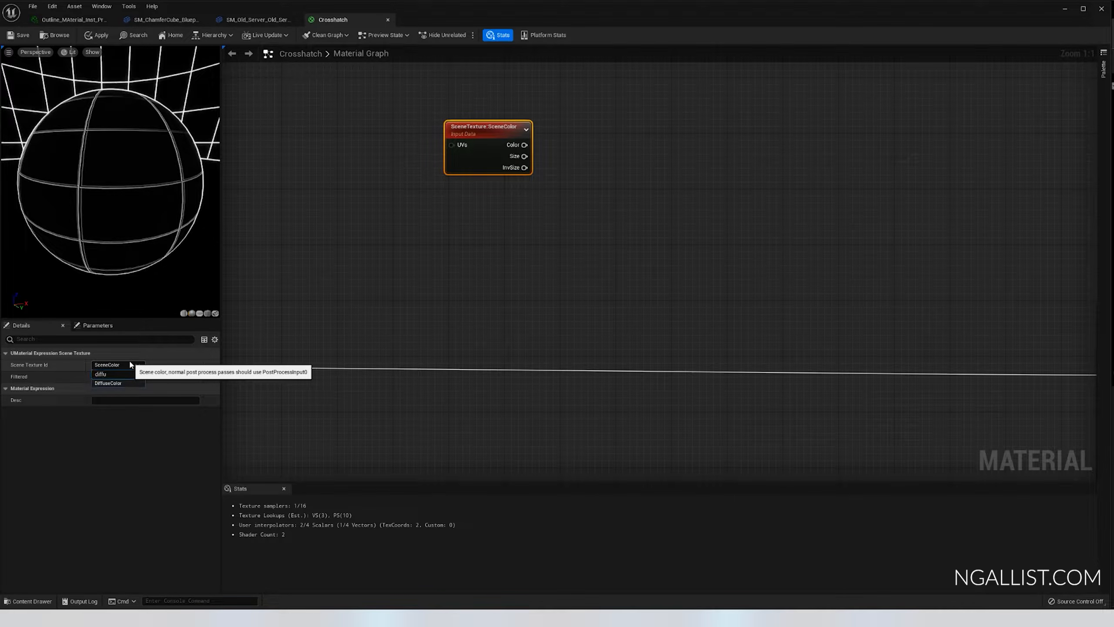
{"action": "type", "text": "u"}
{"action": "left_click", "coordinate": [109, 382]}
{"action": "scroll", "coordinate": [471, 242], "scroll_direction": "down", "scroll_amount": 3}
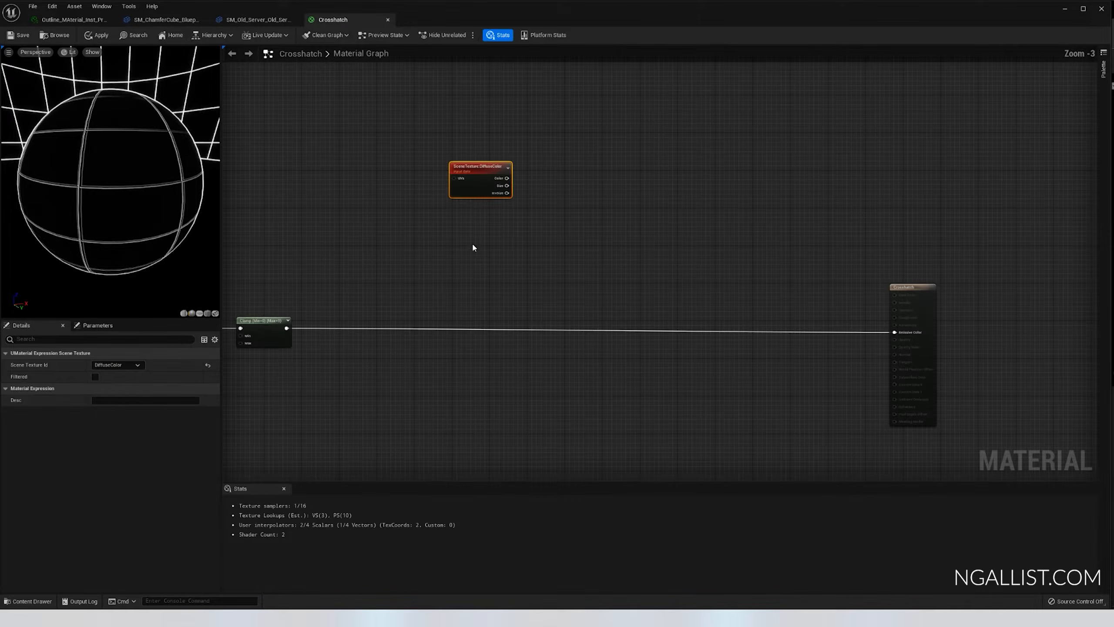
{"action": "left_click_drag", "start_coordinate": [408, 131], "coordinate": [792, 282]}
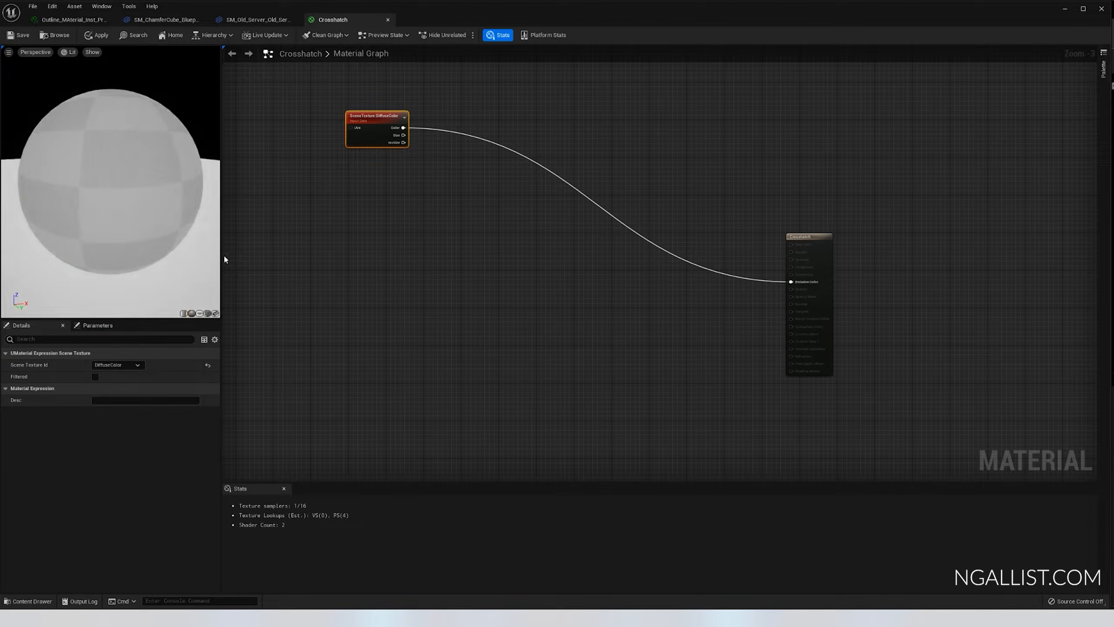
{"action": "left_click_drag", "start_coordinate": [221, 257], "coordinate": [331, 259]}
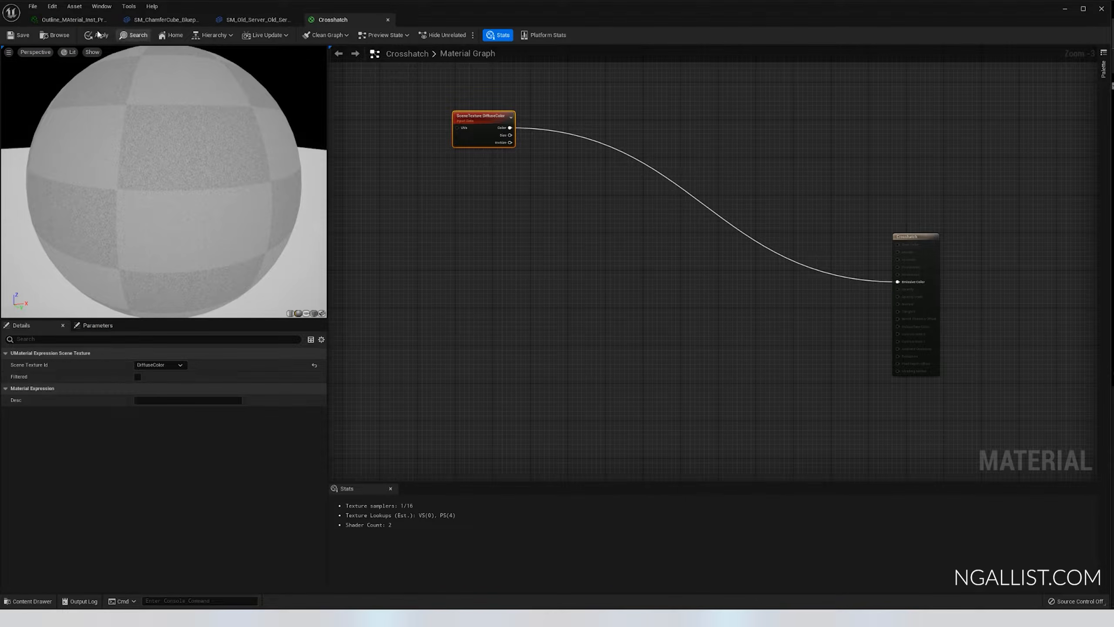
- Save the Crosshatch material, check its effect in the level viewport and return to the material graph
{"action": "left_click", "coordinate": [19, 36]}
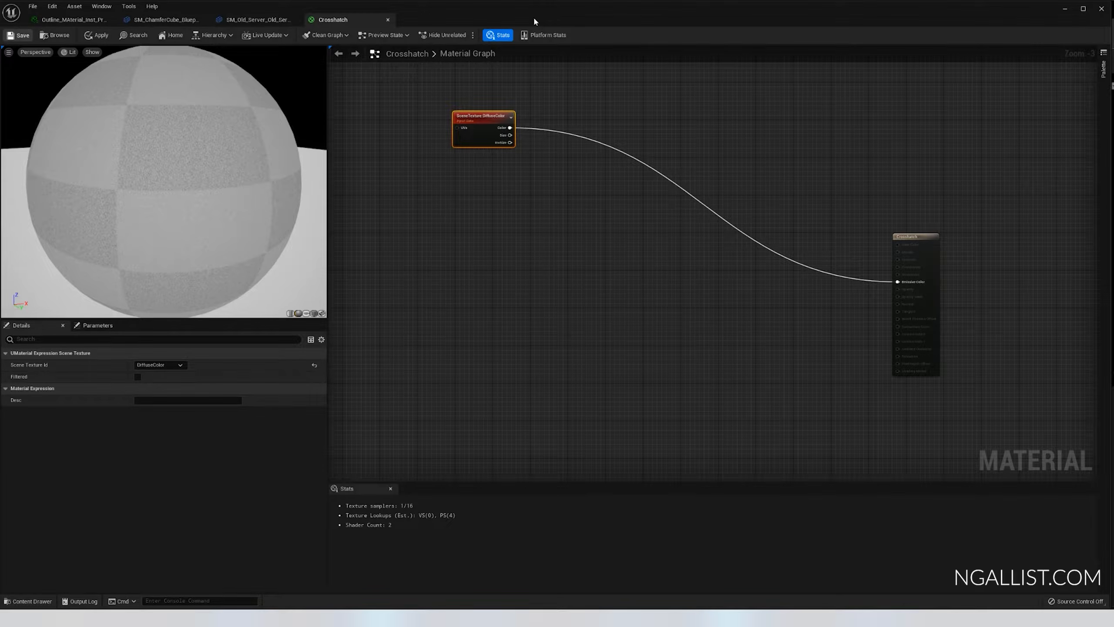
{"action": "double_click", "coordinate": [535, 19]}
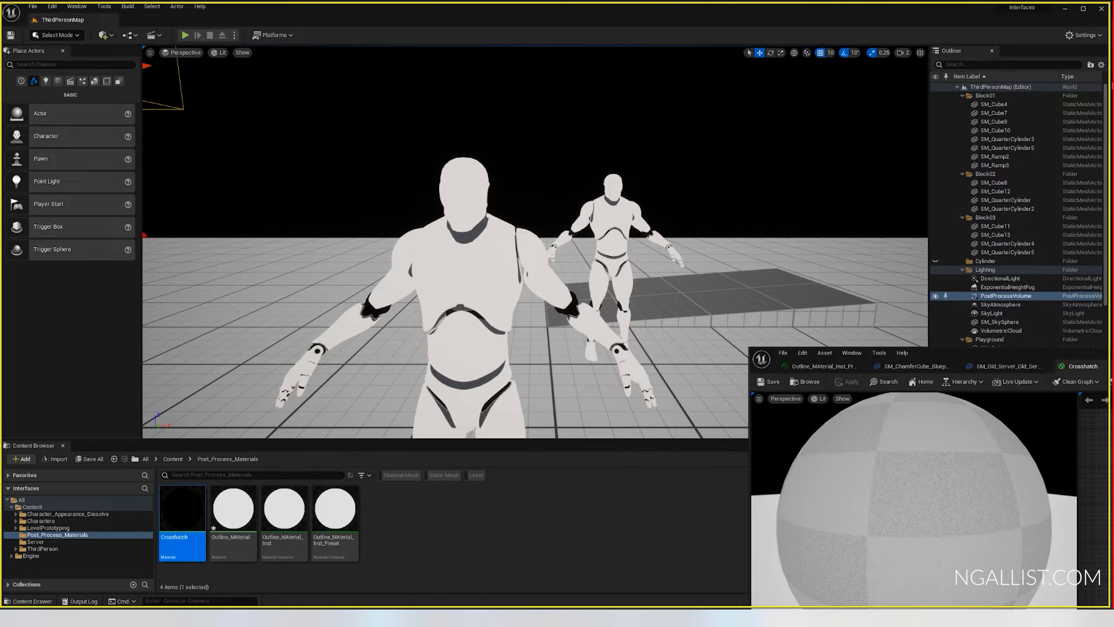
{"action": "left_click_drag", "start_coordinate": [1113, 366], "coordinate": [578, 25]}
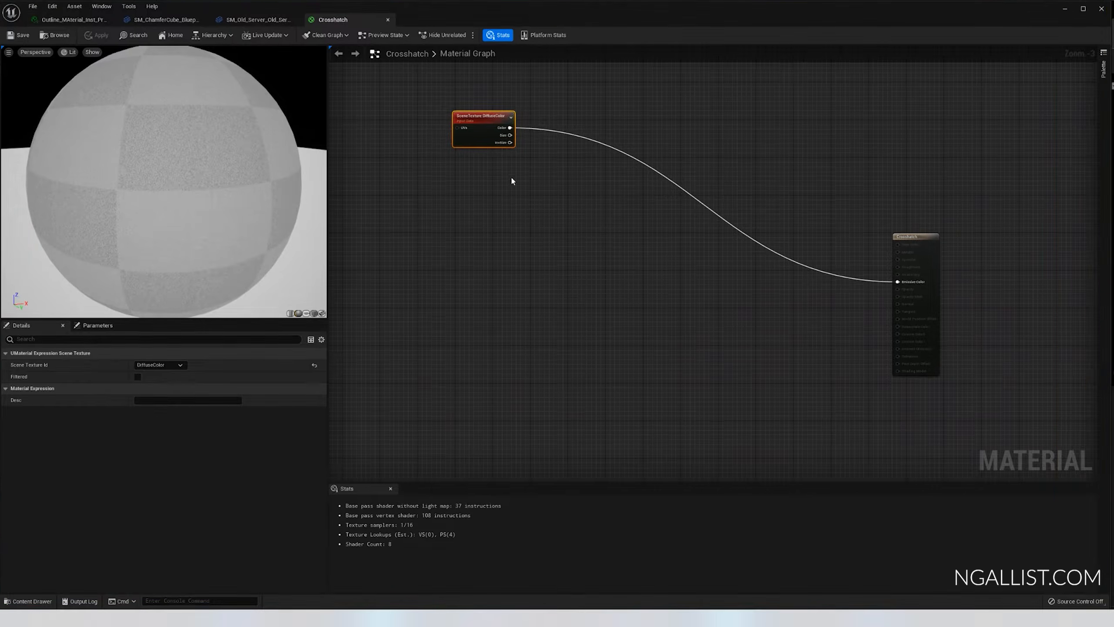
- Add a second SceneTexture node below the DiffuseColor scene texture node
{"action": "scroll", "coordinate": [496, 187], "scroll_direction": "up", "scroll_amount": 1}
{"action": "right_click", "coordinate": [465, 189]}
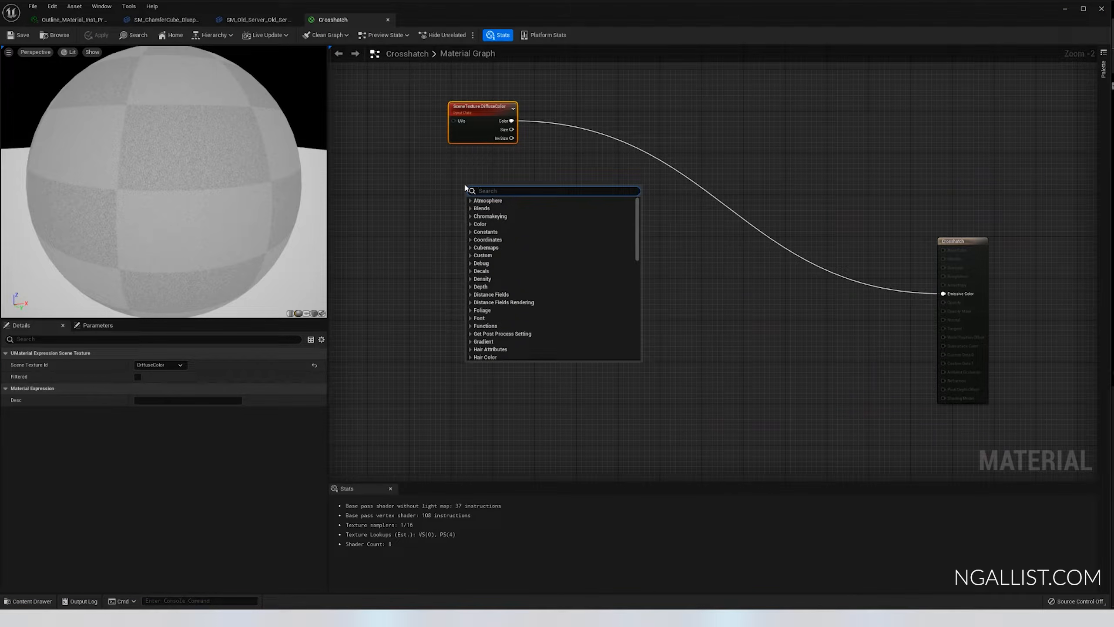
{"action": "type", "text": "scene"}
{"action": "key", "text": "Down"}
{"action": "key", "text": "Down"}
{"action": "key", "text": "Down"}
{"action": "key", "text": "Down"}
{"action": "key", "text": "Down"}
{"action": "key", "text": "Down"}
{"action": "key", "text": "Down"}
{"action": "key", "text": "Down"}
{"action": "key", "text": "Down"}
{"action": "key", "text": "Down"}
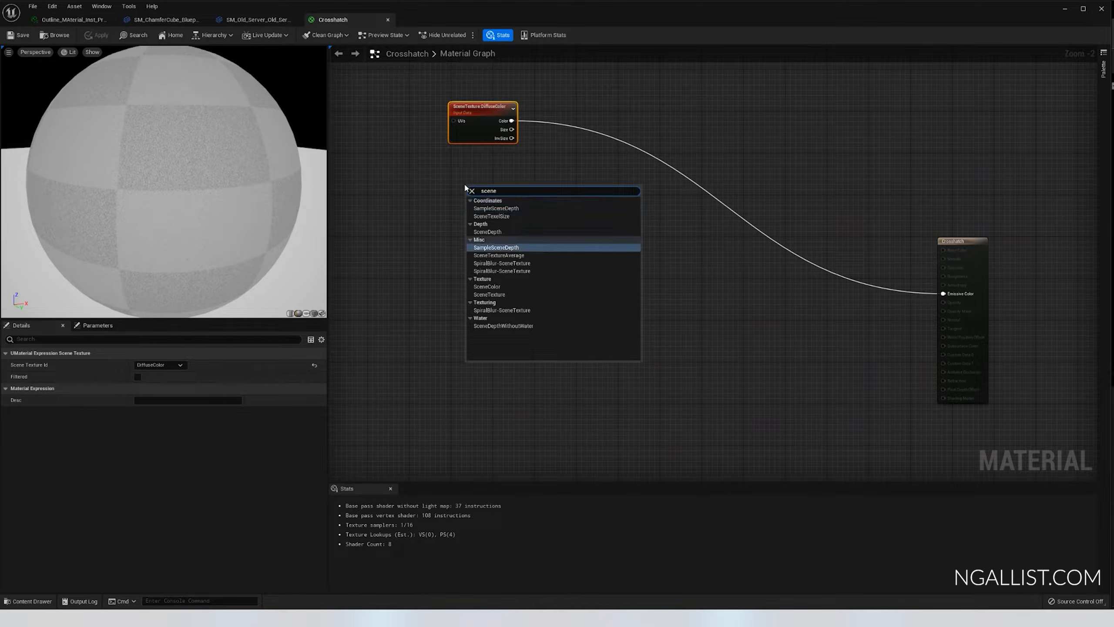
{"action": "key", "text": "Return"}
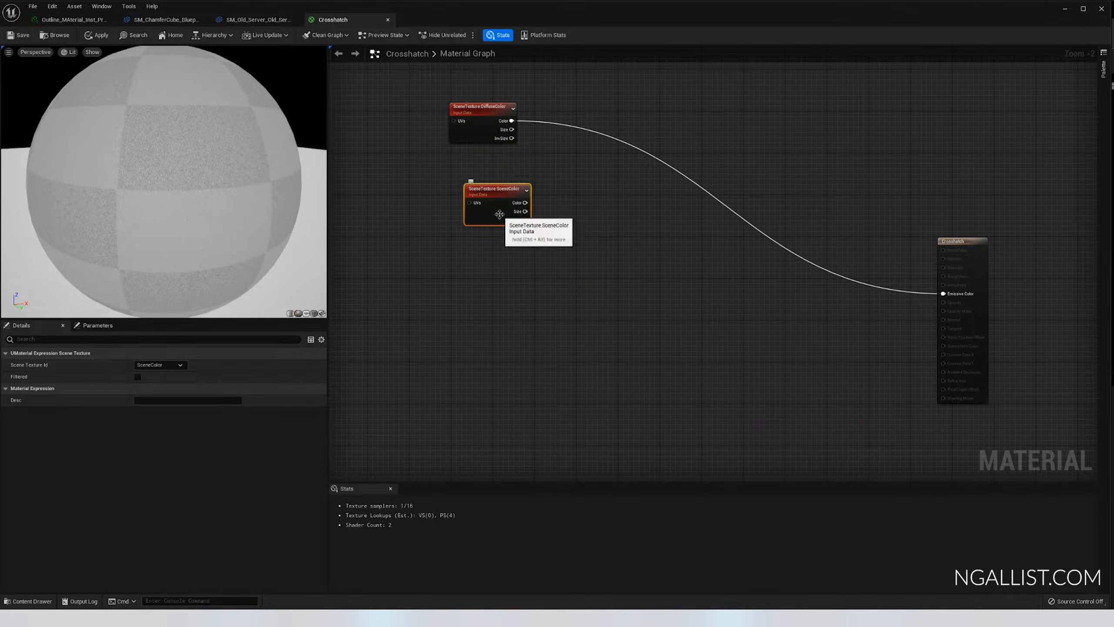
- Set the new SceneTexture node's Scene Texture Id to PostProcessInput0 and place it just below the DiffuseColor node
{"action": "left_click", "coordinate": [159, 365]}
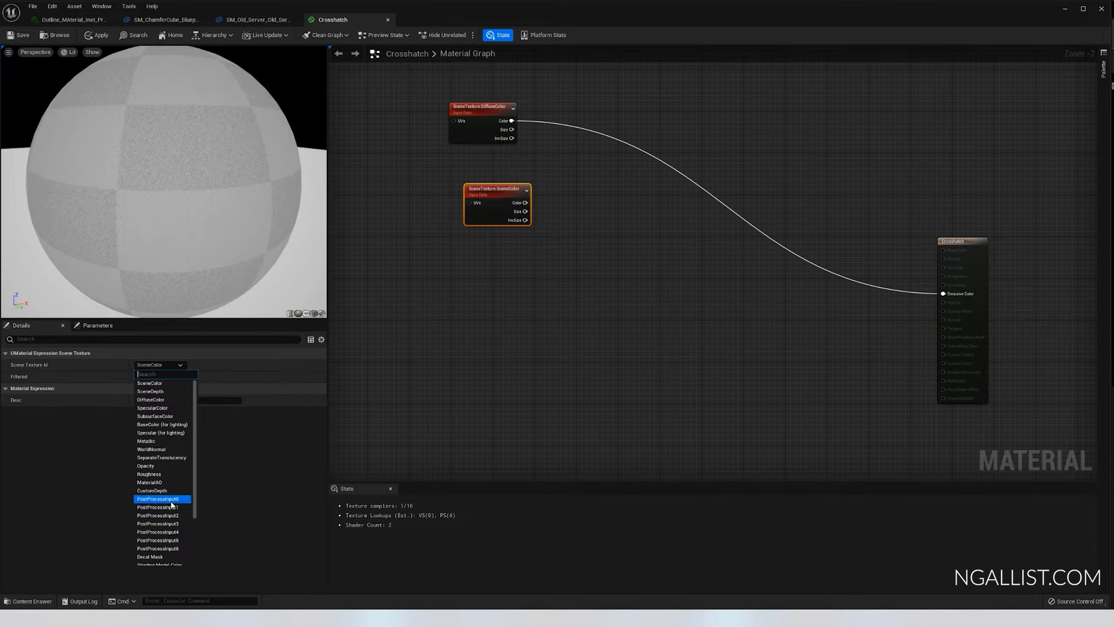
{"action": "left_click", "coordinate": [158, 499]}
{"action": "scroll", "coordinate": [505, 205], "scroll_direction": "up", "scroll_amount": 1}
{"action": "left_click_drag", "start_coordinate": [506, 204], "coordinate": [460, 180]}
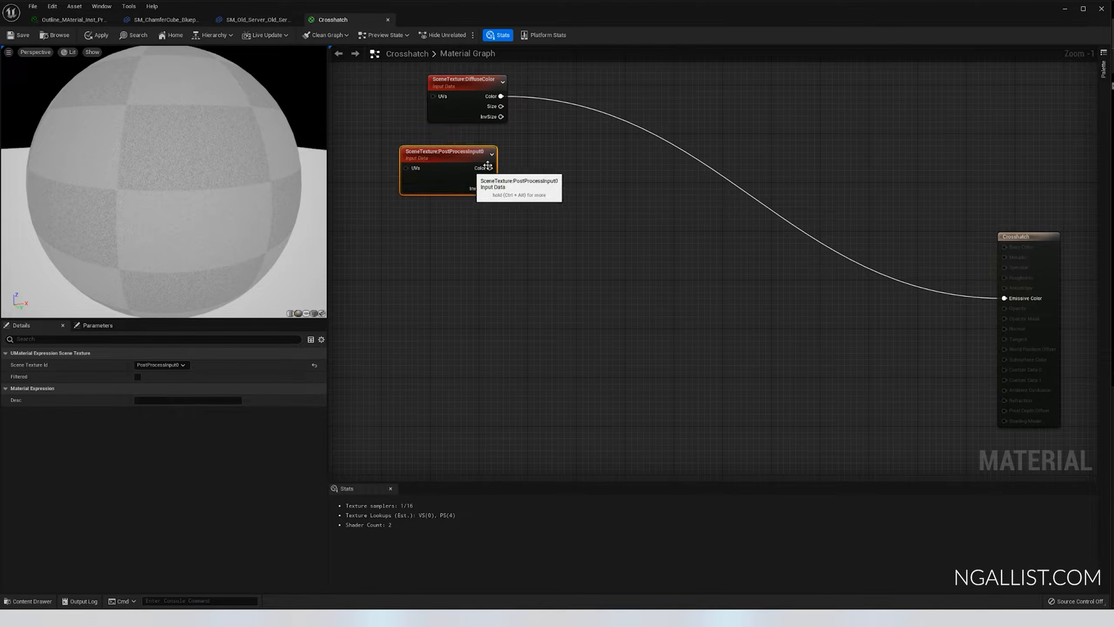
{"action": "right_click_drag", "start_coordinate": [485, 163], "coordinate": [442, 212]}
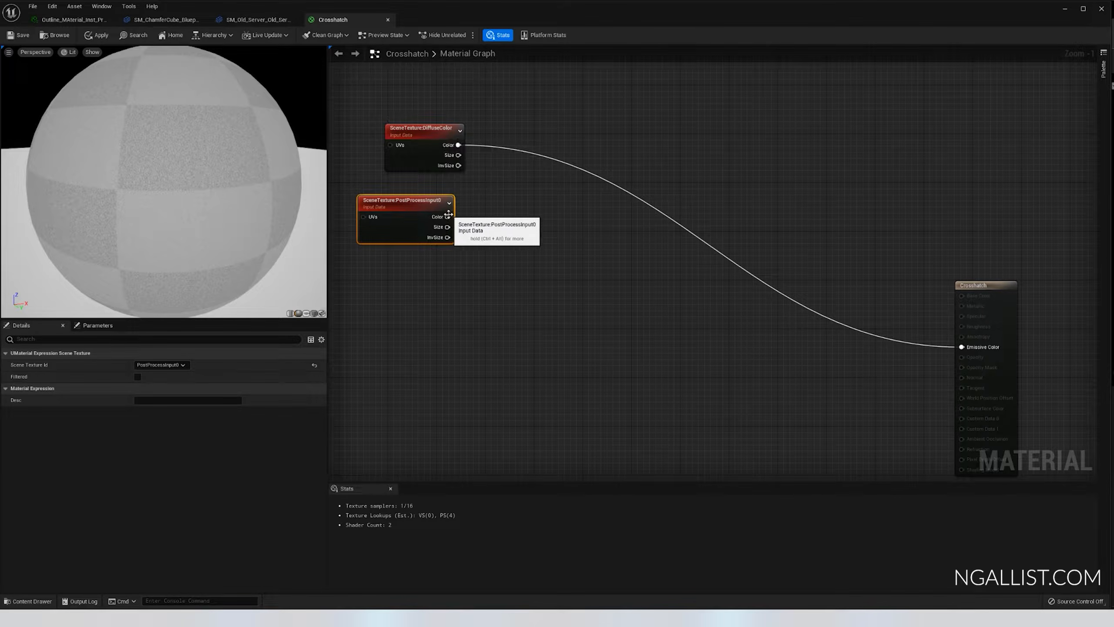
- Add a Desaturation node to the Color output of both the PostProcessInput0 and DiffuseColor scene textures
{"action": "left_click_drag", "start_coordinate": [447, 217], "coordinate": [540, 236]}
{"action": "type", "text": "des"}
{"action": "key", "text": "Return"}
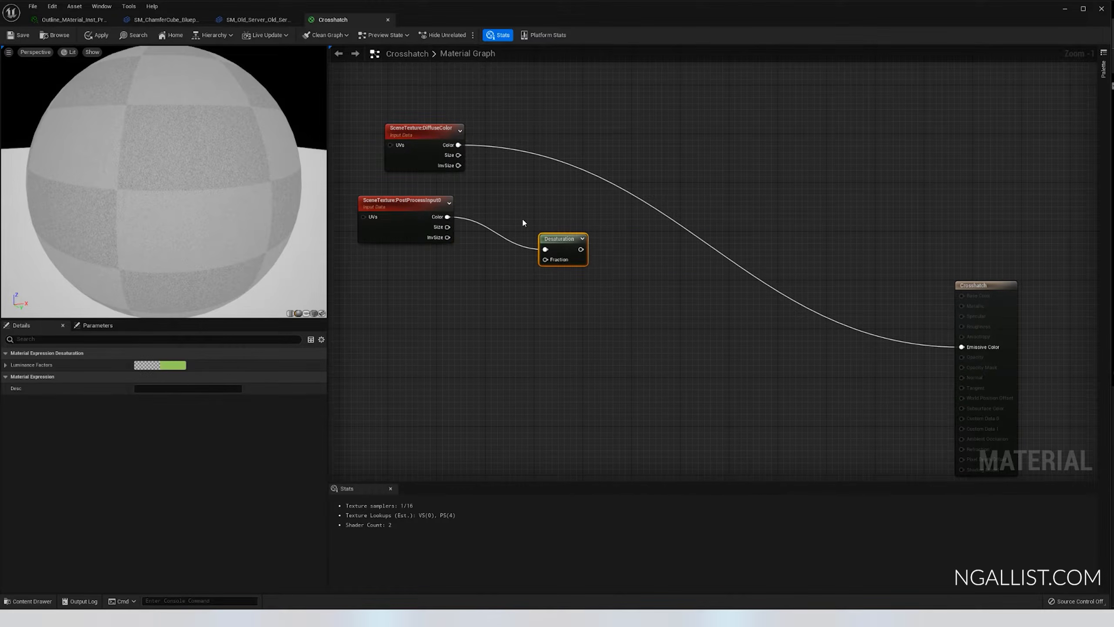
{"action": "left_click_drag", "start_coordinate": [458, 145], "coordinate": [524, 192]}
{"action": "type", "text": "des"}
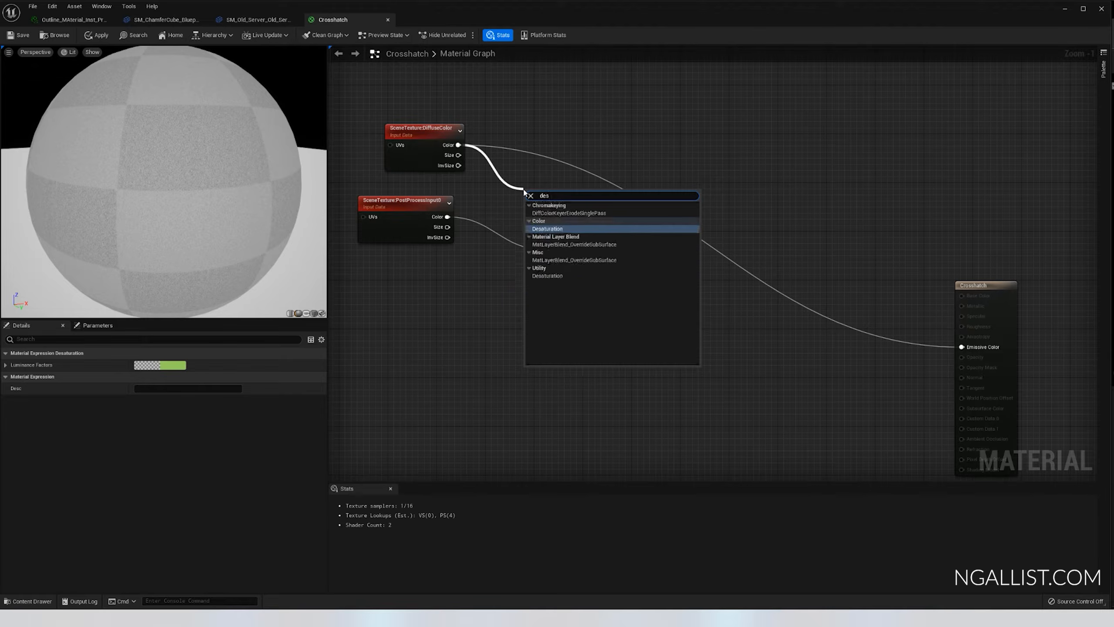
{"action": "key", "text": "Return"}
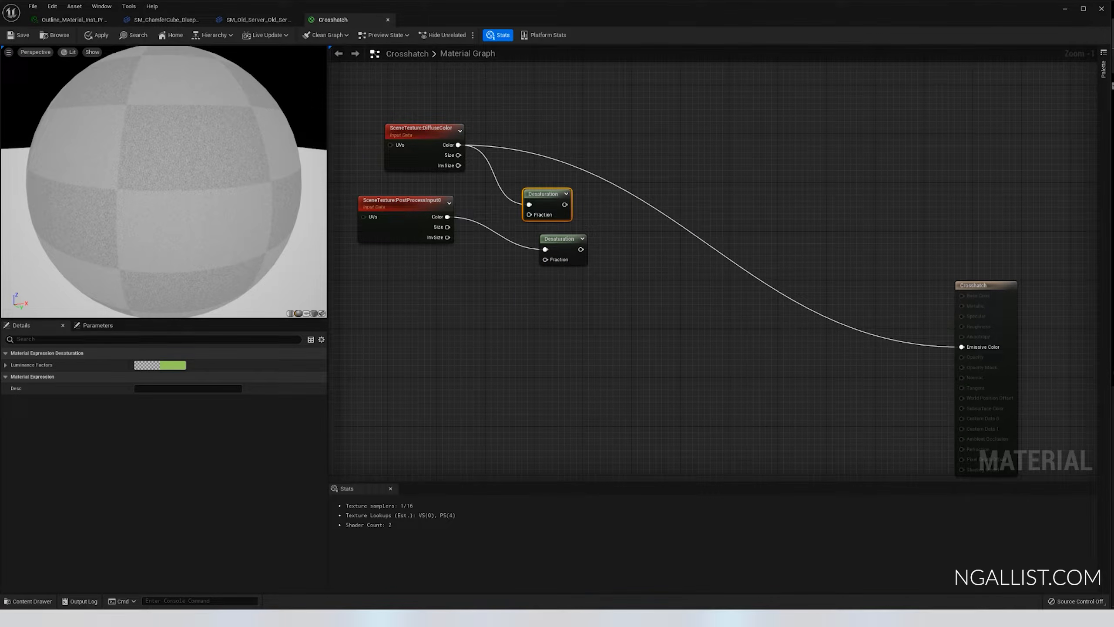
- Add a Divide node with the desaturated PostProcessInput0 in A and the desaturated DiffuseColor in B
{"action": "left_click_drag", "start_coordinate": [581, 249], "coordinate": [649, 221]}
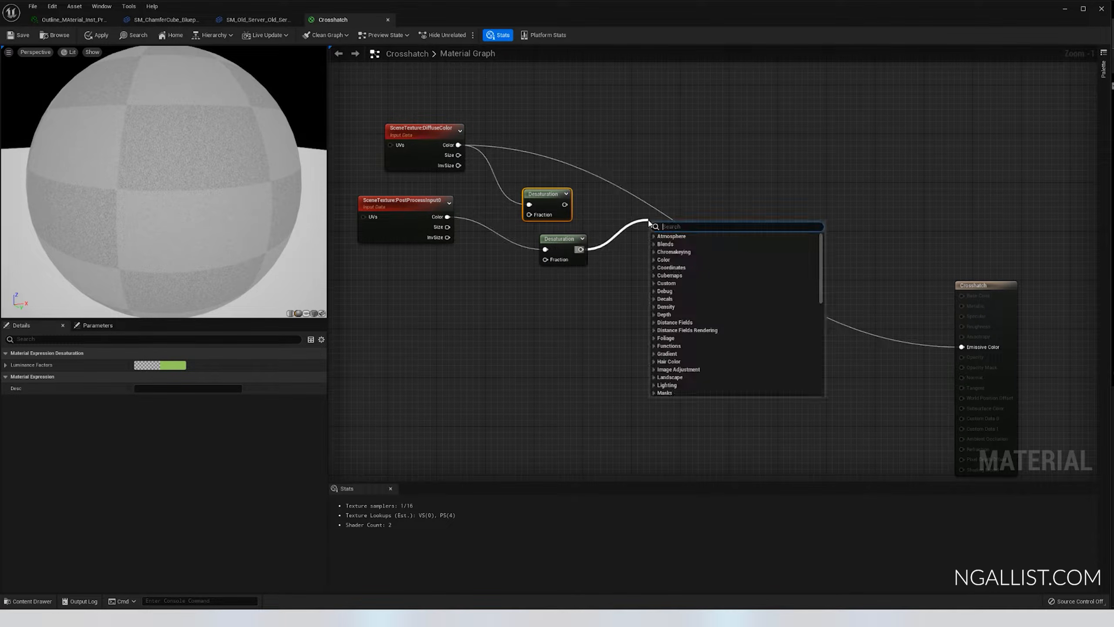
{"action": "type", "text": "divide"}
{"action": "key", "text": "Return"}
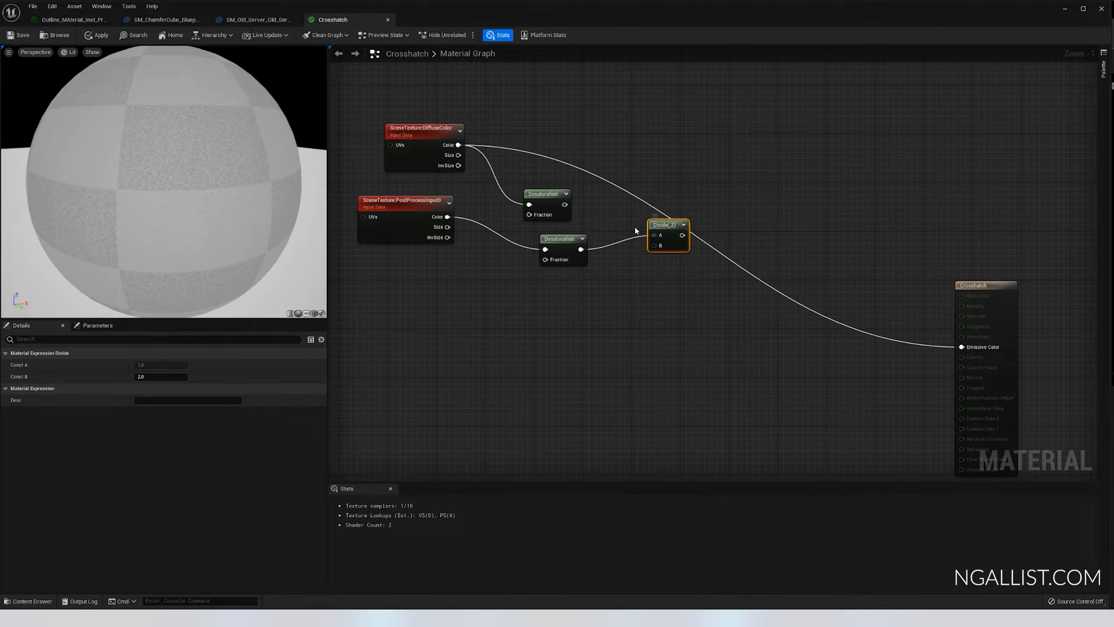
{"action": "left_click_drag", "start_coordinate": [565, 204], "coordinate": [654, 245]}
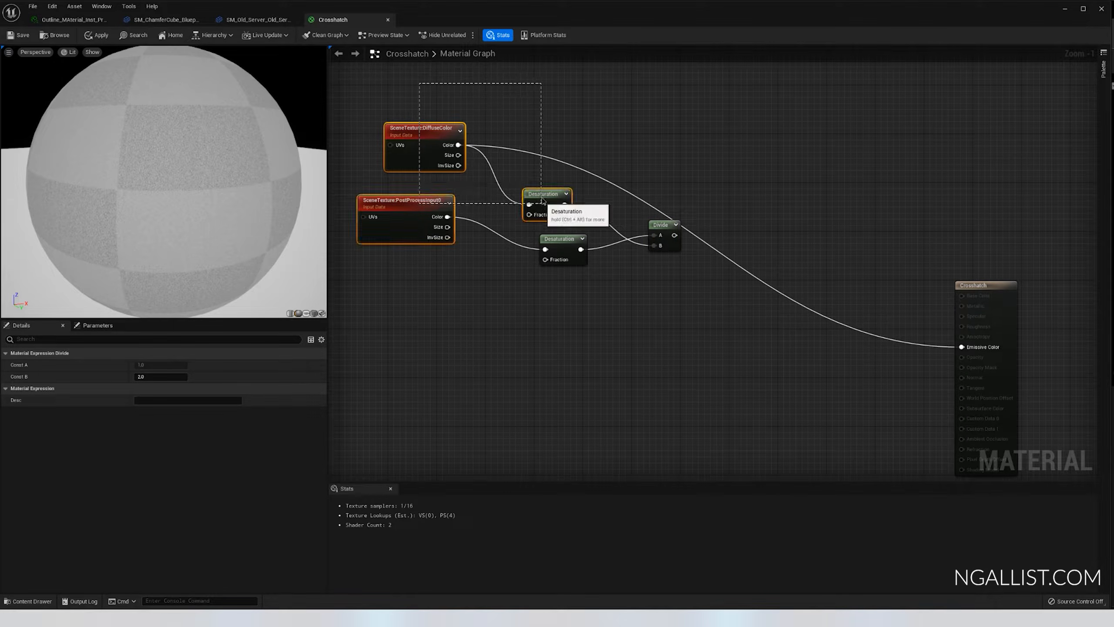
- Rearrange the nodes so PostProcessInput0 and its Desaturation sit in a row above DiffuseColor and its Desaturation
{"action": "left_click_drag", "start_coordinate": [548, 194], "coordinate": [547, 188]}
{"action": "left_click_drag", "start_coordinate": [552, 101], "coordinate": [382, 191]}
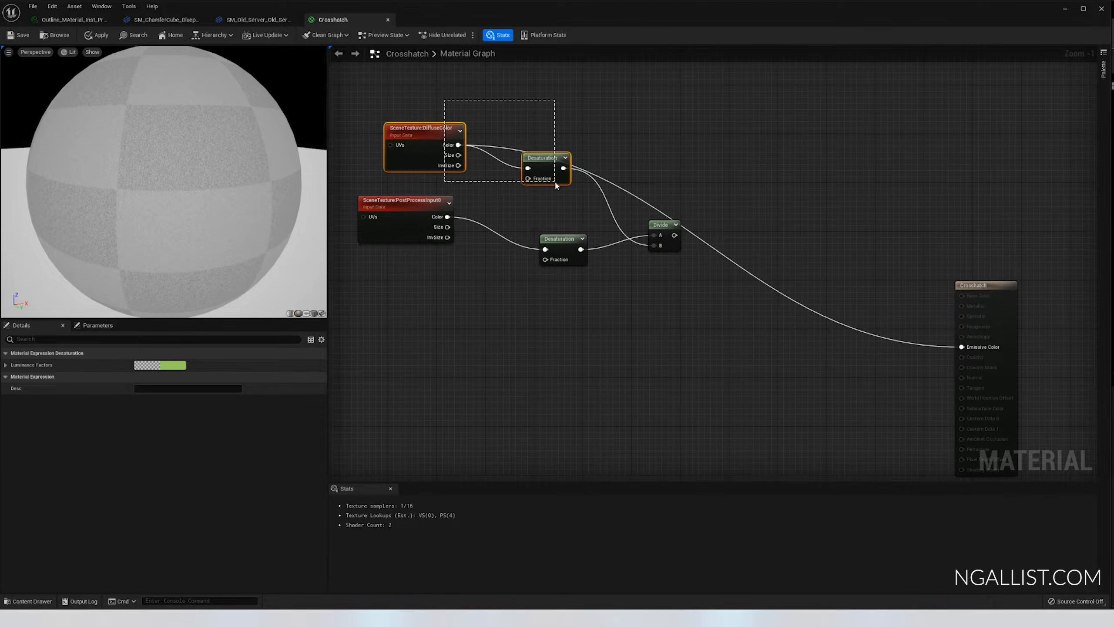
{"action": "left_click_drag", "start_coordinate": [544, 193], "coordinate": [501, 302]}
{"action": "left_click_drag", "start_coordinate": [522, 249], "coordinate": [382, 163]}
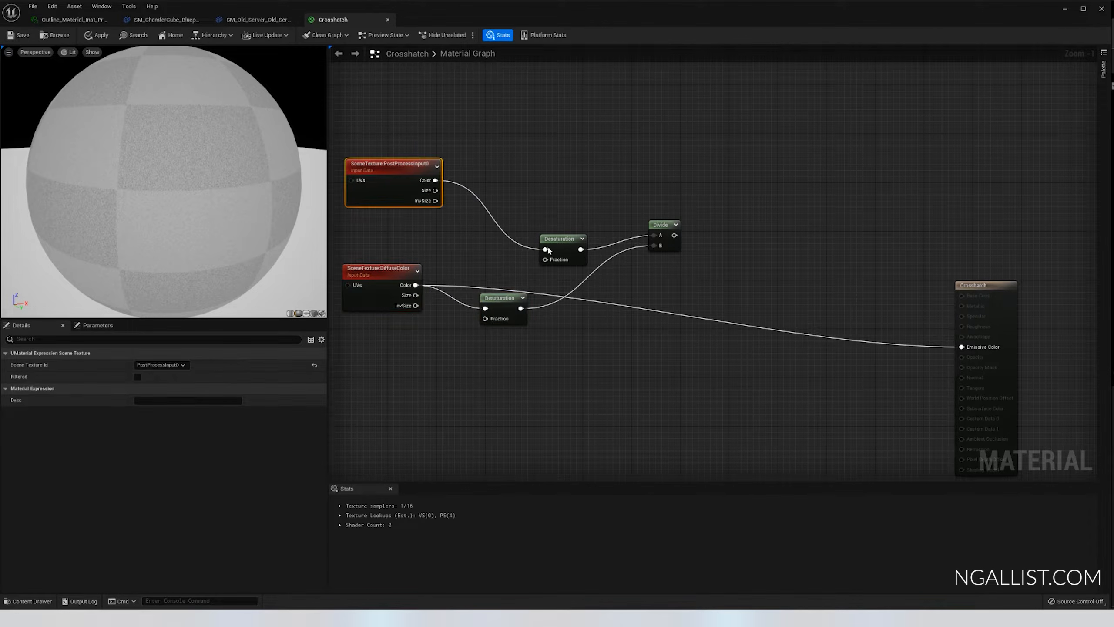
{"action": "left_click_drag", "start_coordinate": [557, 238], "coordinate": [508, 163]}
{"action": "left_click_drag", "start_coordinate": [386, 269], "coordinate": [408, 231]}
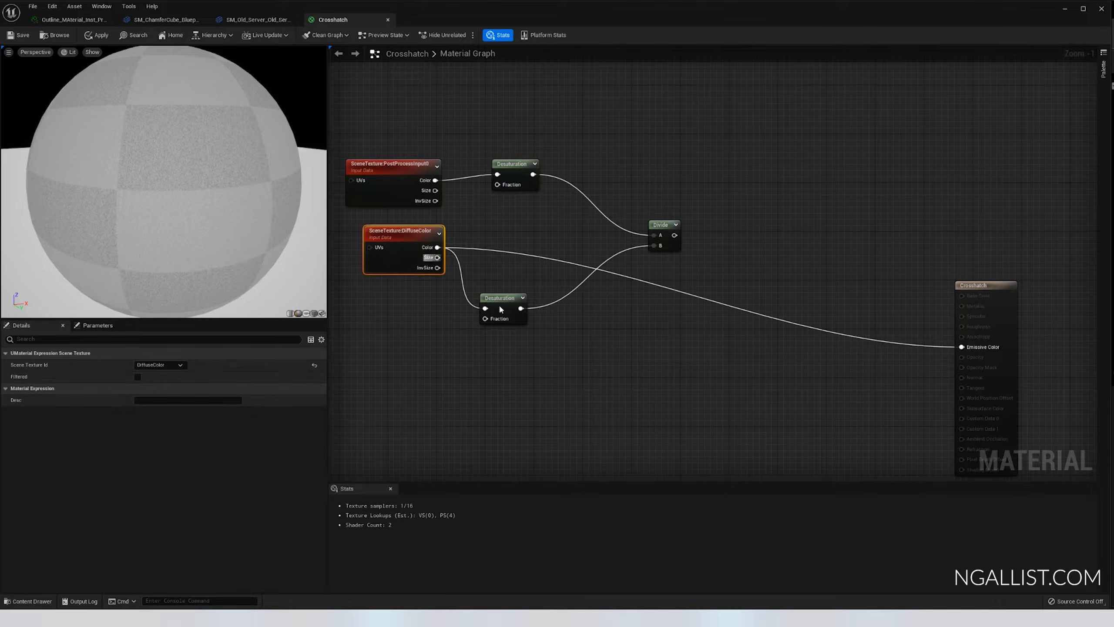
{"action": "left_click_drag", "start_coordinate": [513, 313], "coordinate": [532, 218]}
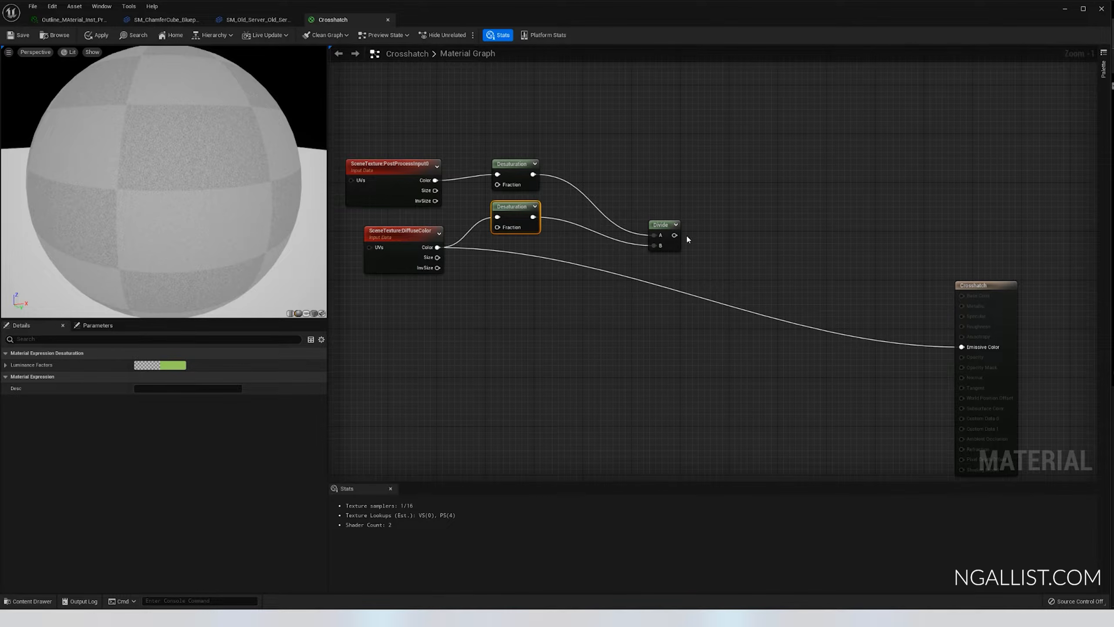
- Add a Clamp node after Divide, connect it to Emissive Color, and move the Divide node next to the Desaturation nodes
{"action": "left_click_drag", "start_coordinate": [677, 237], "coordinate": [765, 266]}
{"action": "type", "text": "clamp"}
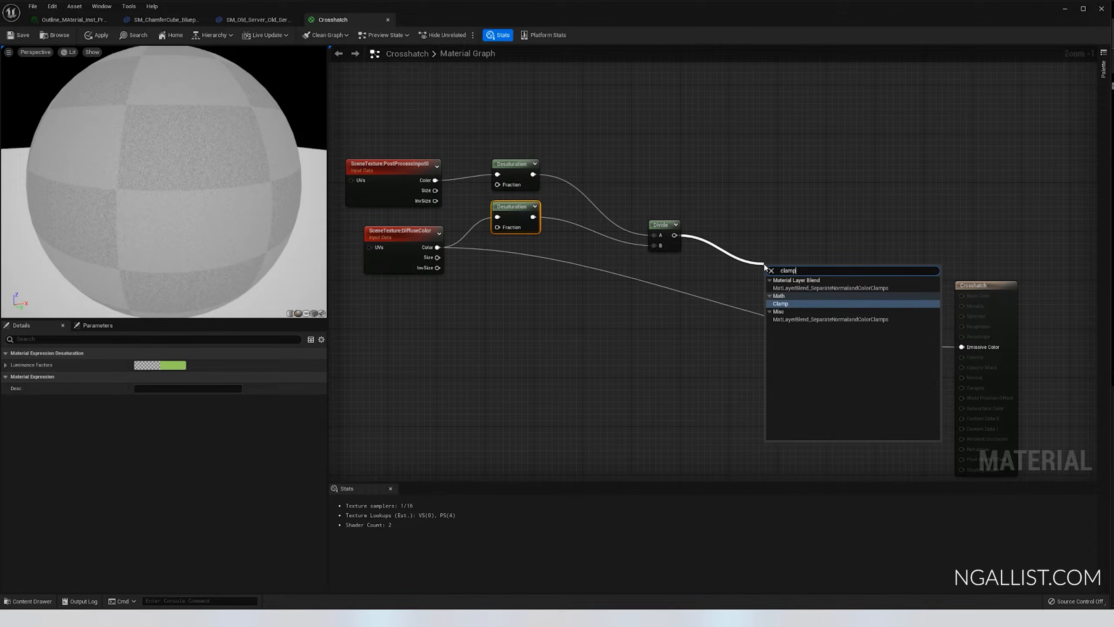
{"action": "key", "text": "Return"}
{"action": "scroll", "coordinate": [766, 266], "scroll_direction": "up", "scroll_amount": 1}
{"action": "left_click_drag", "start_coordinate": [838, 281], "coordinate": [735, 230]}
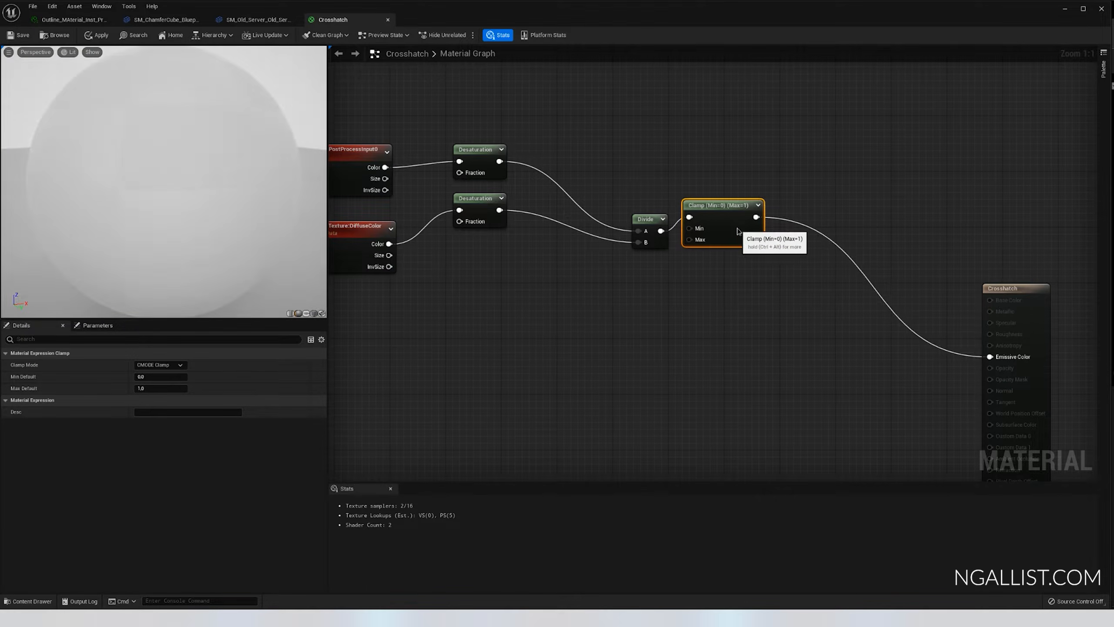
{"action": "left_click_drag", "start_coordinate": [646, 229], "coordinate": [570, 181]}
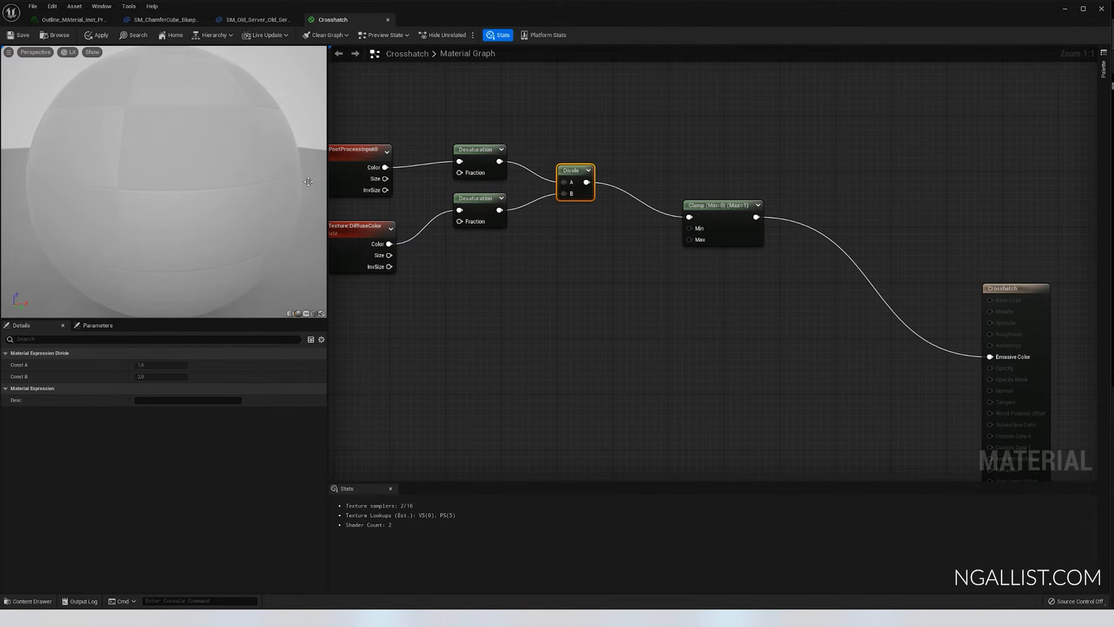
{"action": "scroll", "coordinate": [142, 169], "scroll_direction": "down", "scroll_amount": 3}
{"action": "left_click_drag", "start_coordinate": [141, 170], "coordinate": [95, 75]}
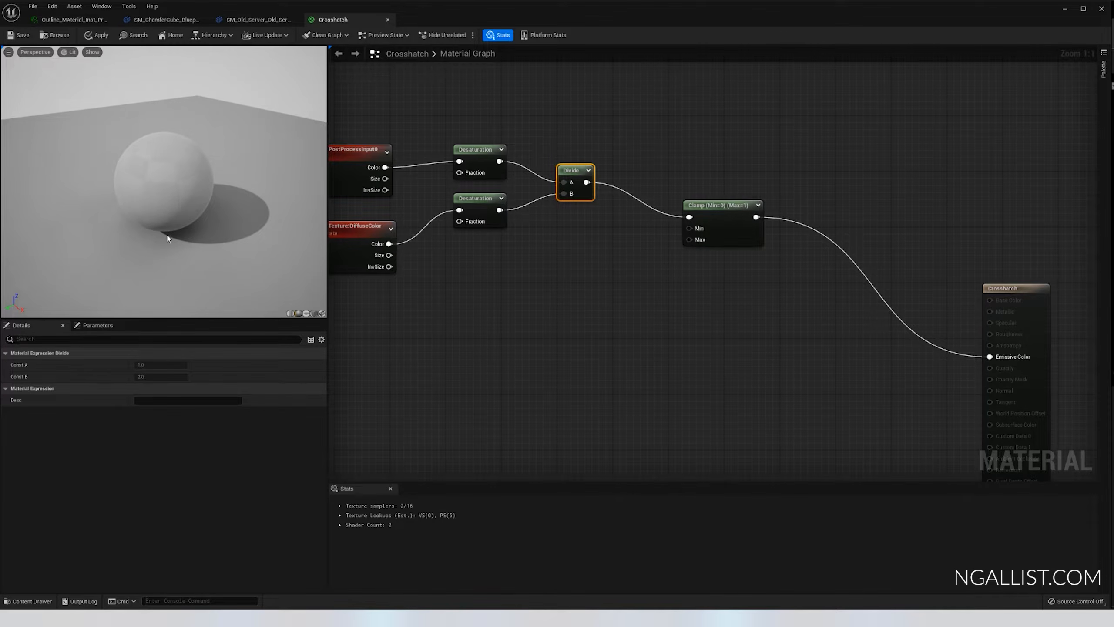
{"action": "left_click_drag", "start_coordinate": [146, 155], "coordinate": [108, 96]}
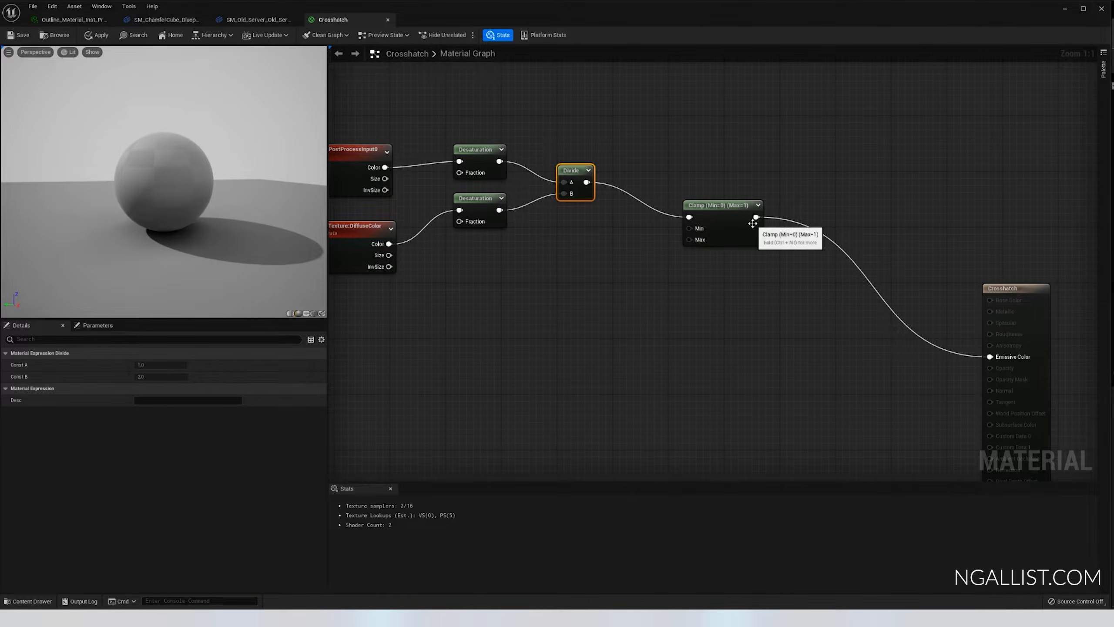
- Add an If node below Clamp, with the Clamp output feeding its A input
{"action": "left_click_drag", "start_coordinate": [756, 217], "coordinate": [818, 295]}
{"action": "type", "text": "if"}
{"action": "key", "text": "Return"}
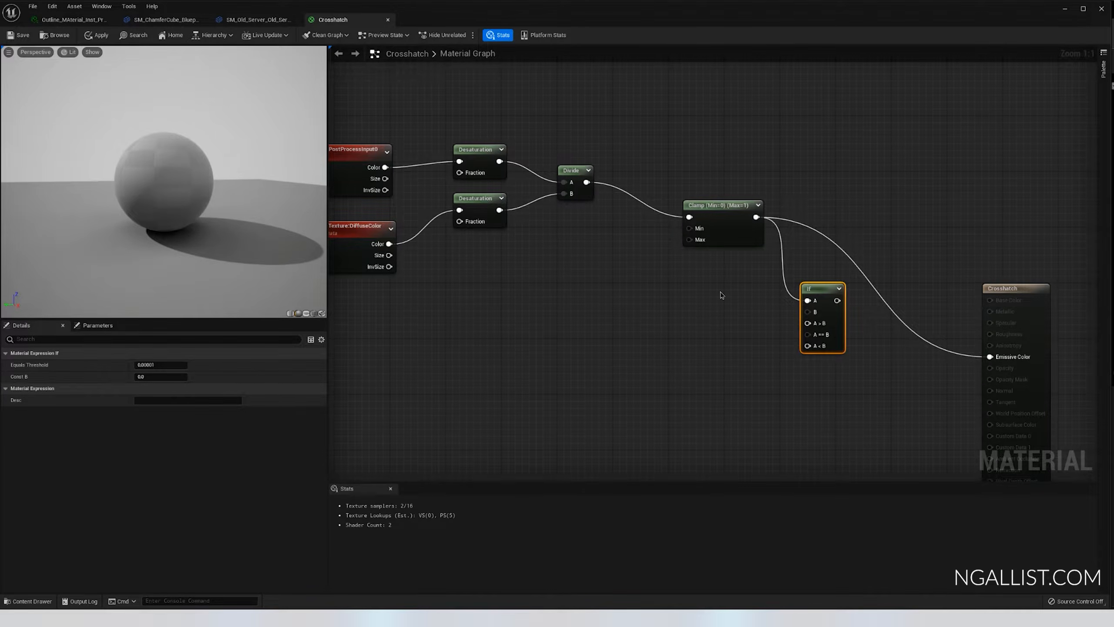
- Promote the If node's B input to a parameter named ShadowCatch
{"action": "left_click", "coordinate": [784, 334]}
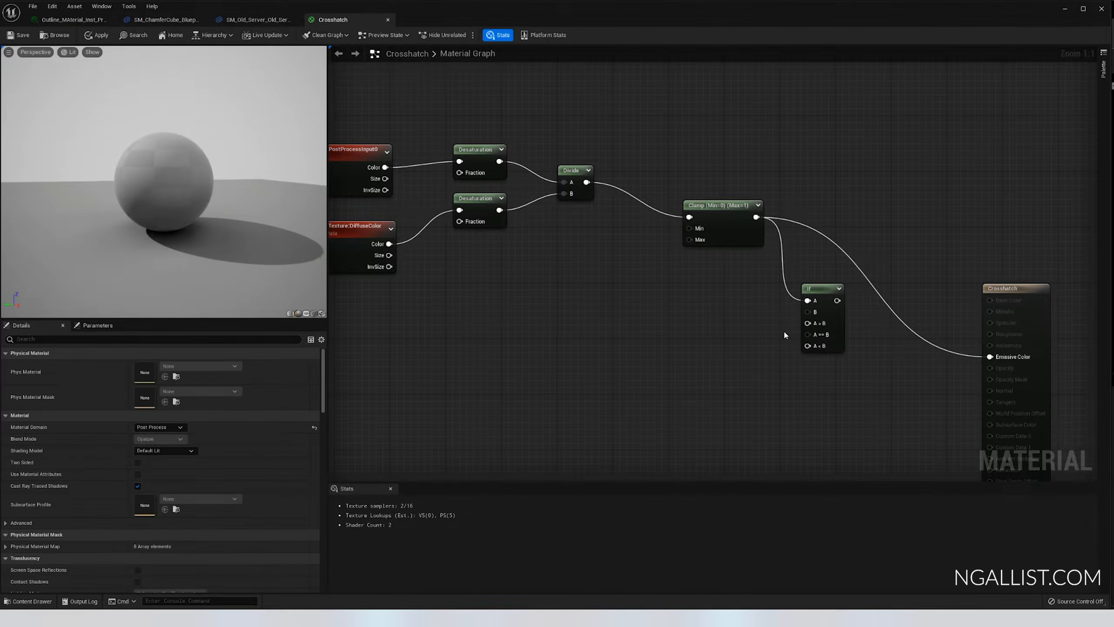
{"action": "right_click", "coordinate": [811, 315]}
{"action": "left_click", "coordinate": [847, 371]}
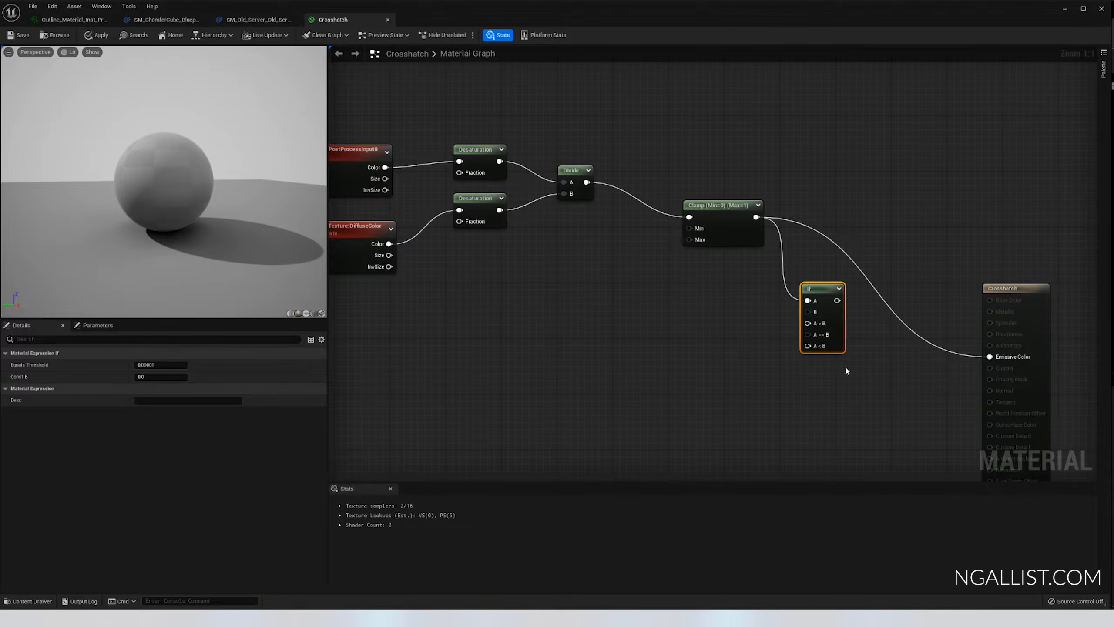
{"action": "left_click_drag", "start_coordinate": [772, 303], "coordinate": [702, 303]}
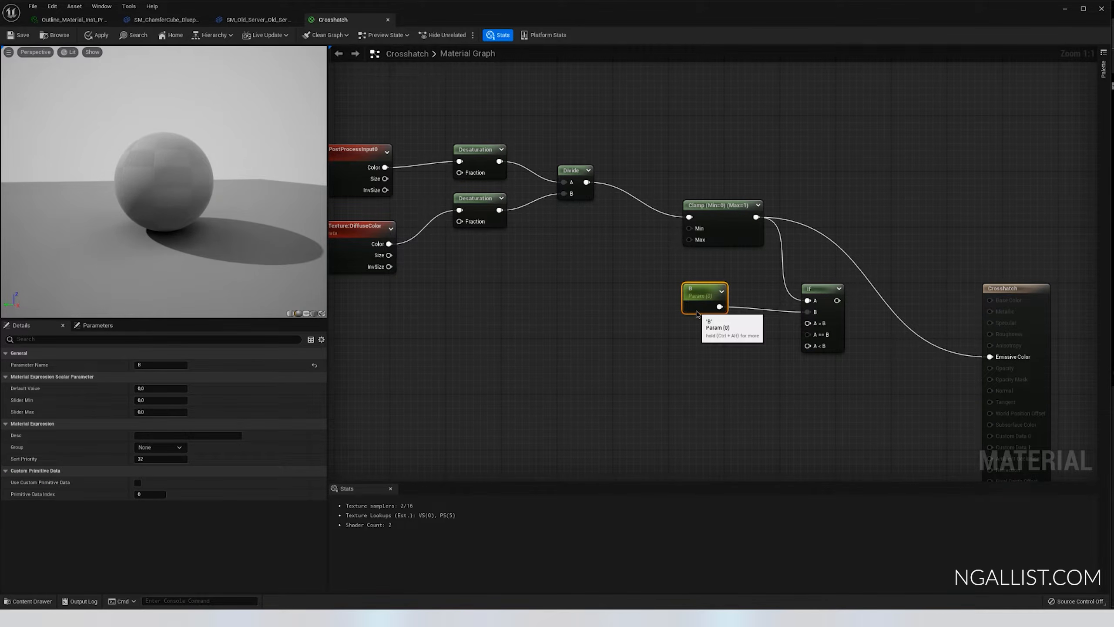
{"action": "left_click", "coordinate": [159, 368]}
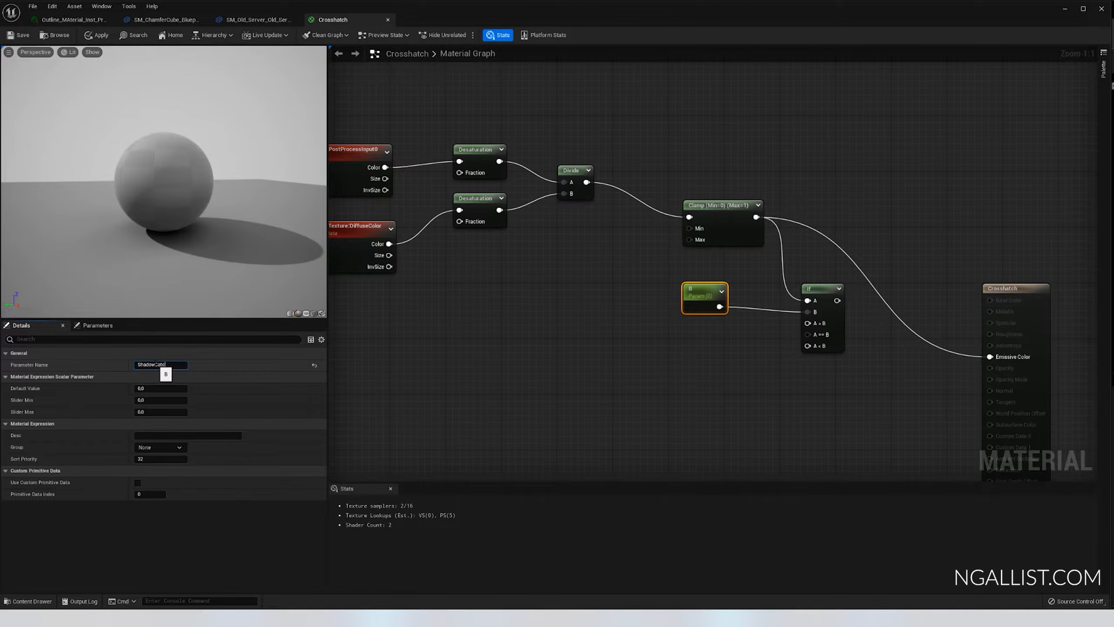
{"action": "key", "text": "Return"}
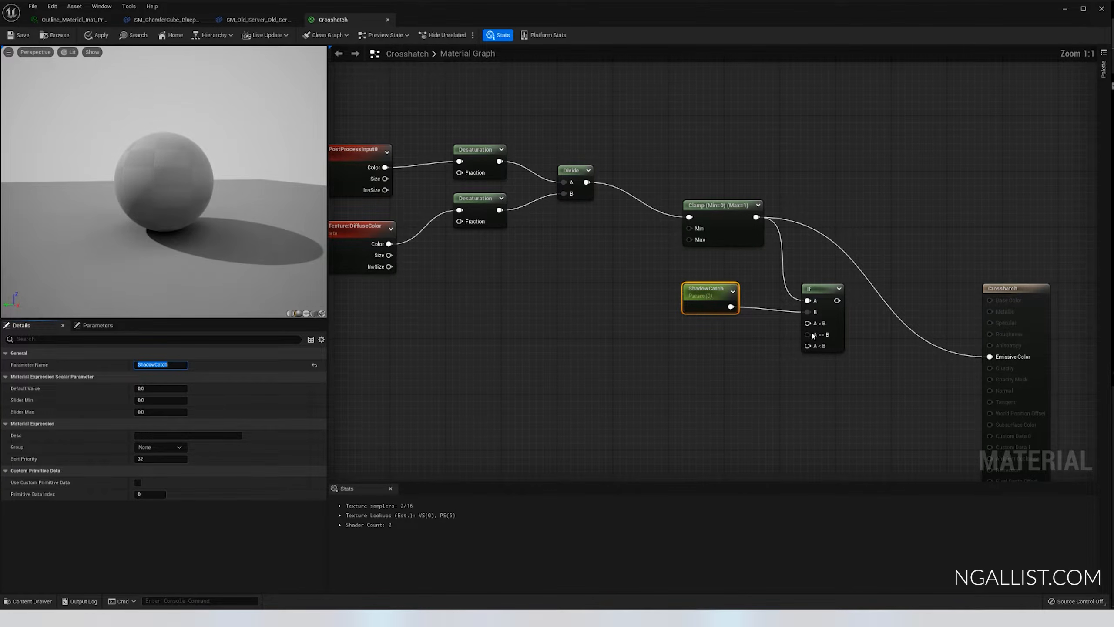
- Set ShadowCatch's slider maximum to 1 and default value to 0.6, and line the parameter up with the If node
{"action": "left_click", "coordinate": [161, 412]}
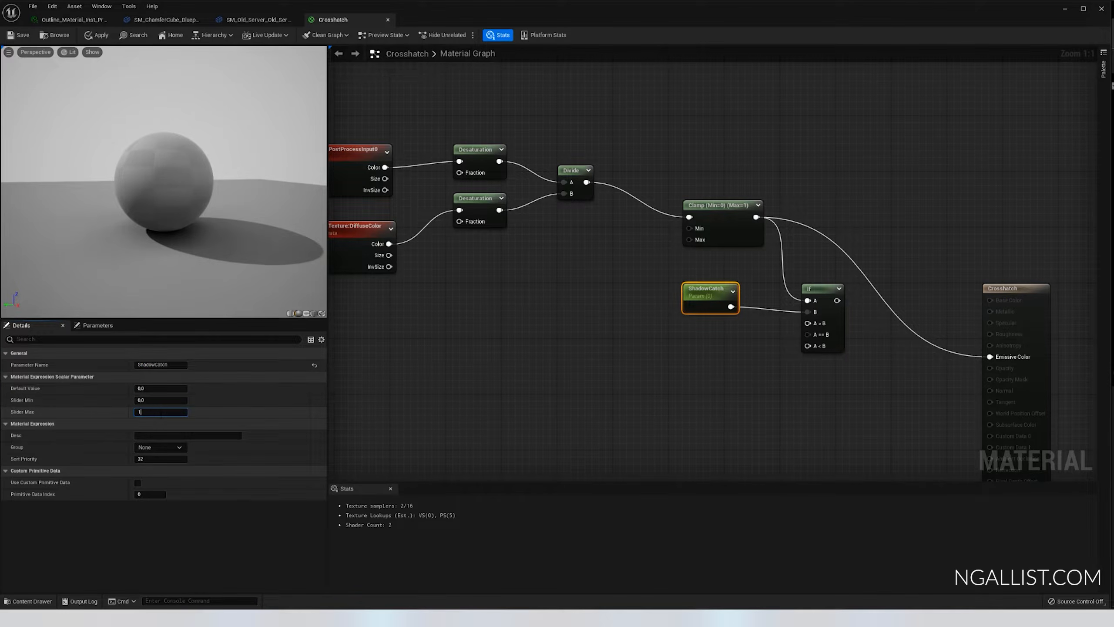
{"action": "type", "text": "1"}
{"action": "left_click", "coordinate": [159, 389]}
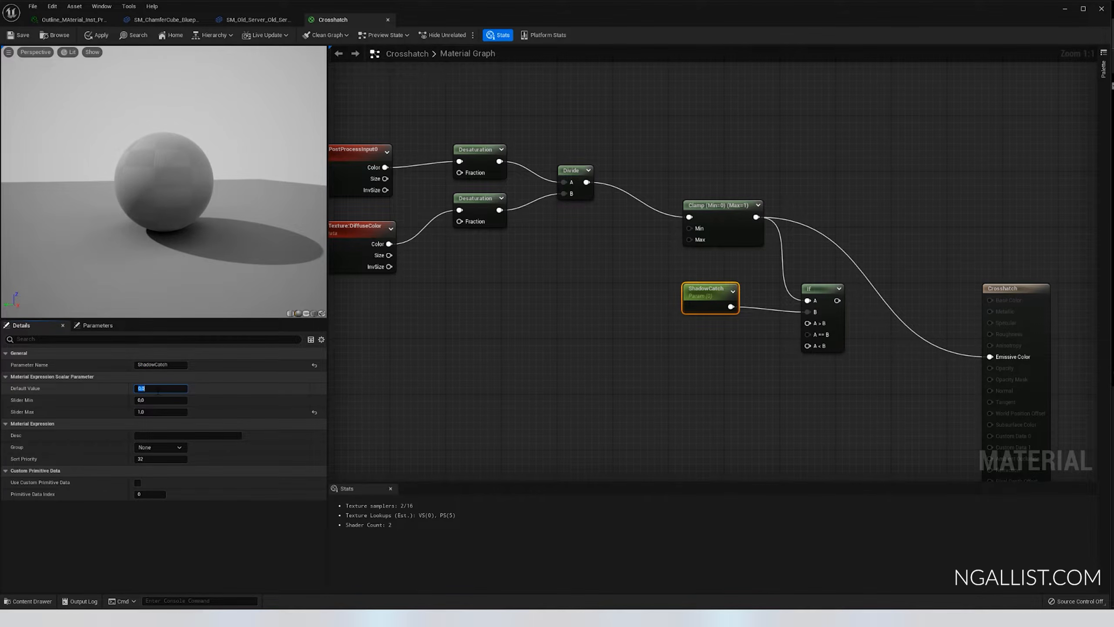
{"action": "type", "text": "0.6"}
{"action": "key", "text": "Return"}
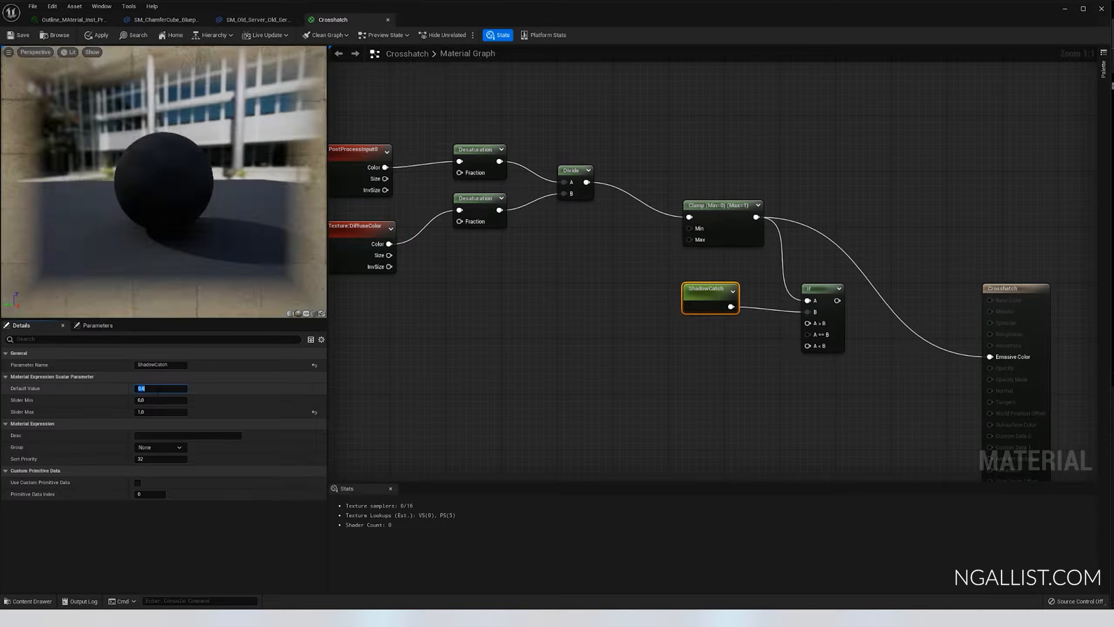
{"action": "left_click_drag", "start_coordinate": [705, 308], "coordinate": [726, 301]}
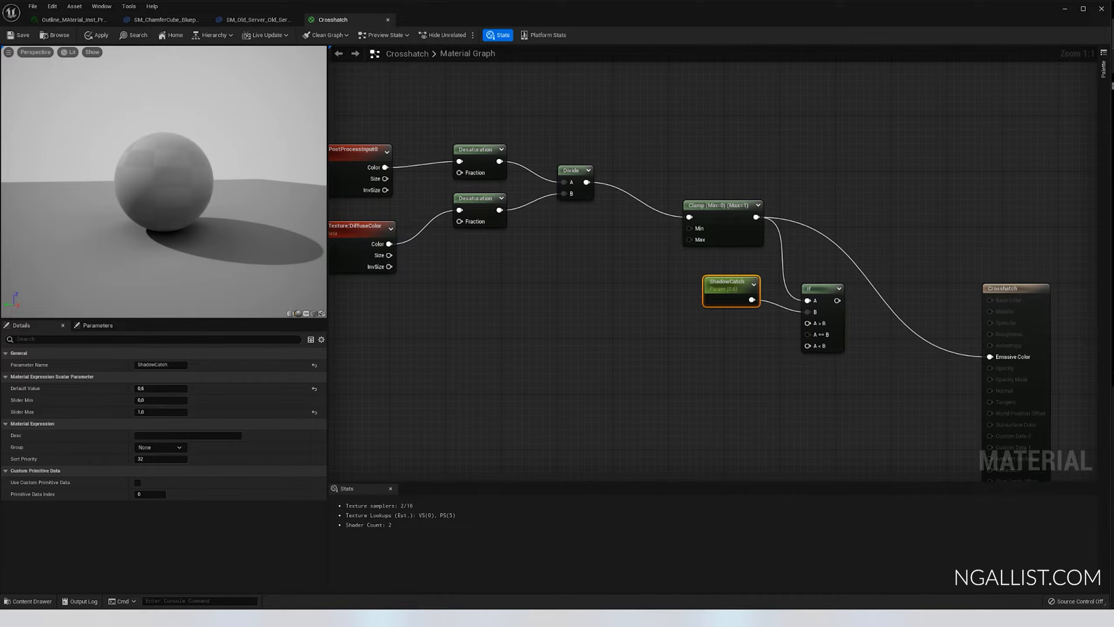
{"action": "left_click_drag", "start_coordinate": [827, 297], "coordinate": [825, 287]}
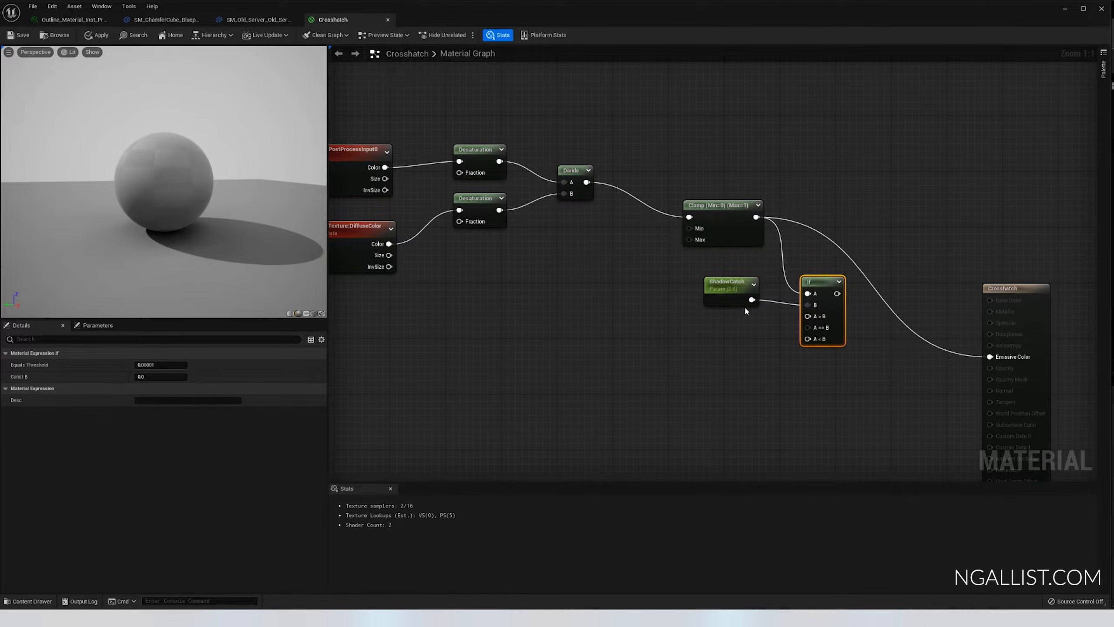
- Connect the DiffuseColor Desaturation output to the If node's A > B input and move ShadowCatch slightly up
{"action": "mouse_move", "coordinate": [215, 151]}
{"action": "left_mouse_down"}
{"action": "mouse_move", "coordinate": [219, 169]}
{"action": "mouse_move", "coordinate": [220, 158]}
{"action": "left_mouse_up"}
{"action": "right_click_drag", "start_coordinate": [444, 299], "coordinate": [494, 295]}
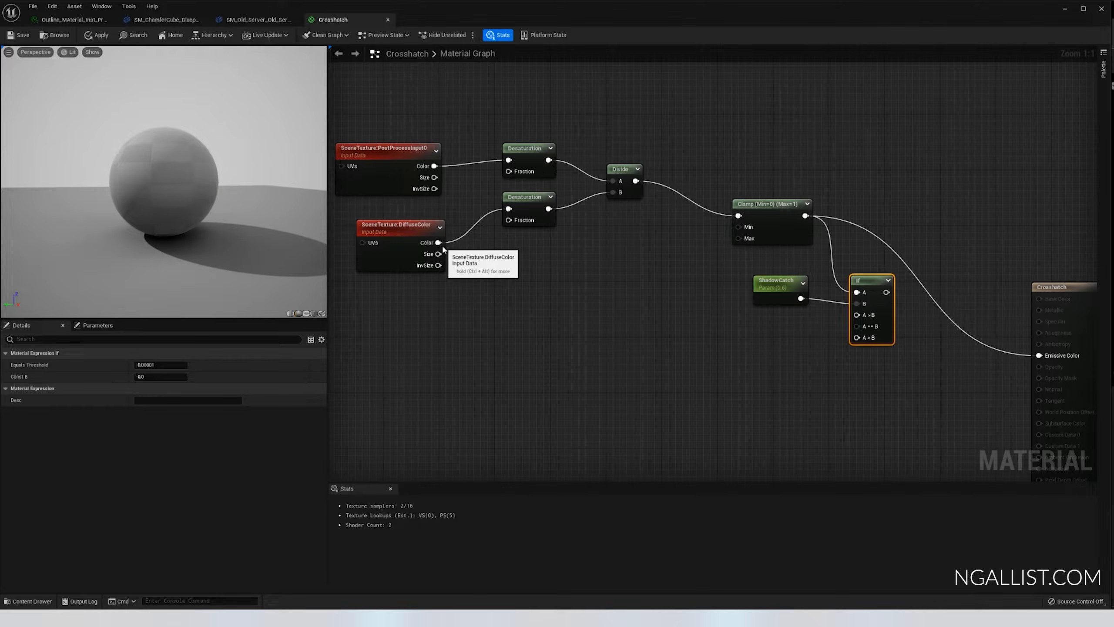
{"action": "left_click_drag", "start_coordinate": [548, 209], "coordinate": [857, 315]}
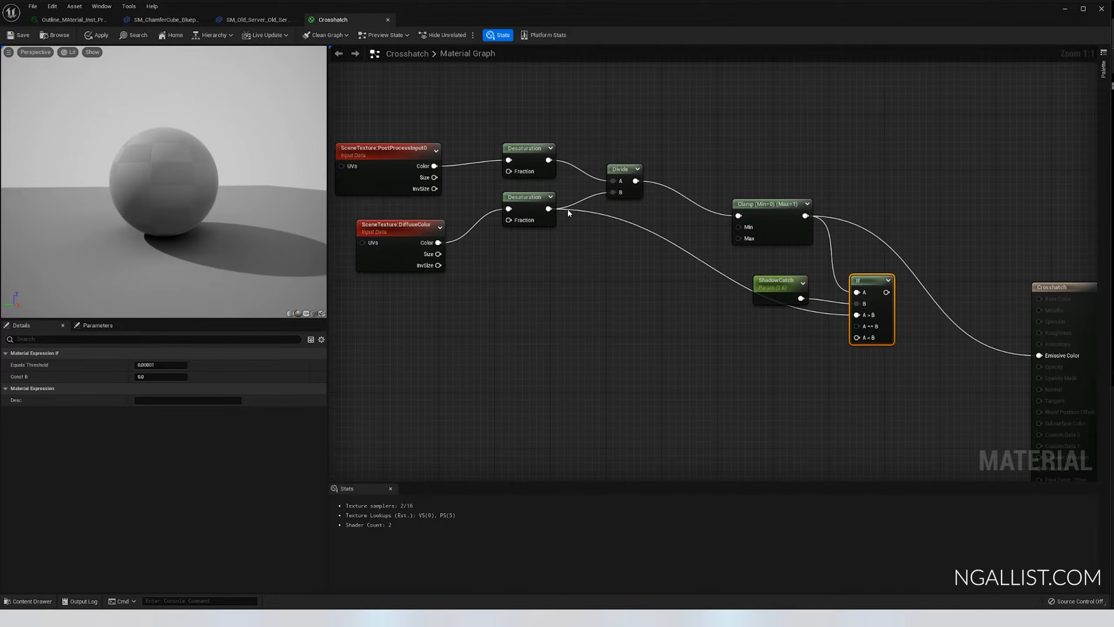
{"action": "left_click_drag", "start_coordinate": [779, 299], "coordinate": [779, 285]}
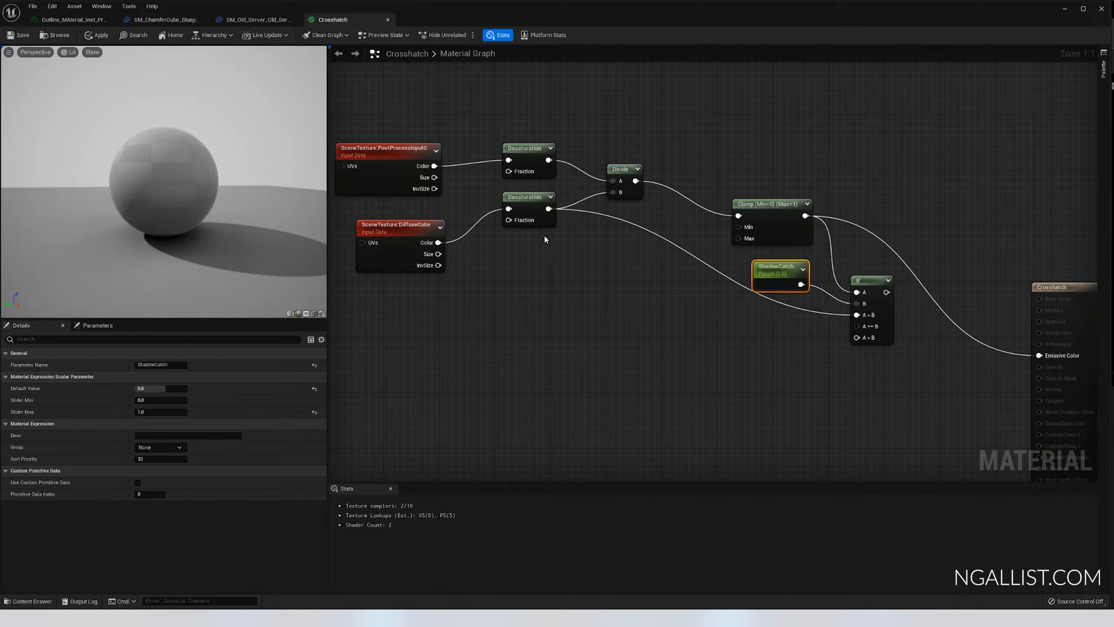
- Add a Multiply node fed by the DiffuseColor Desaturation output, with its Const B set to 0.1
{"action": "left_click_drag", "start_coordinate": [549, 210], "coordinate": [685, 288]}
{"action": "type", "text": "mult"}
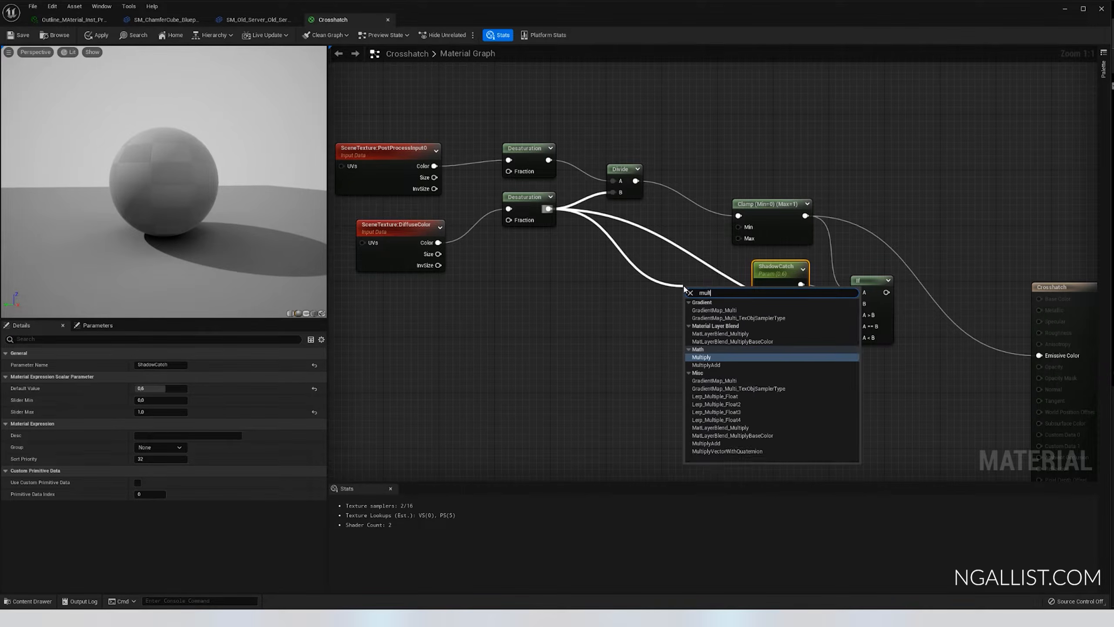
{"action": "key", "text": "Return"}
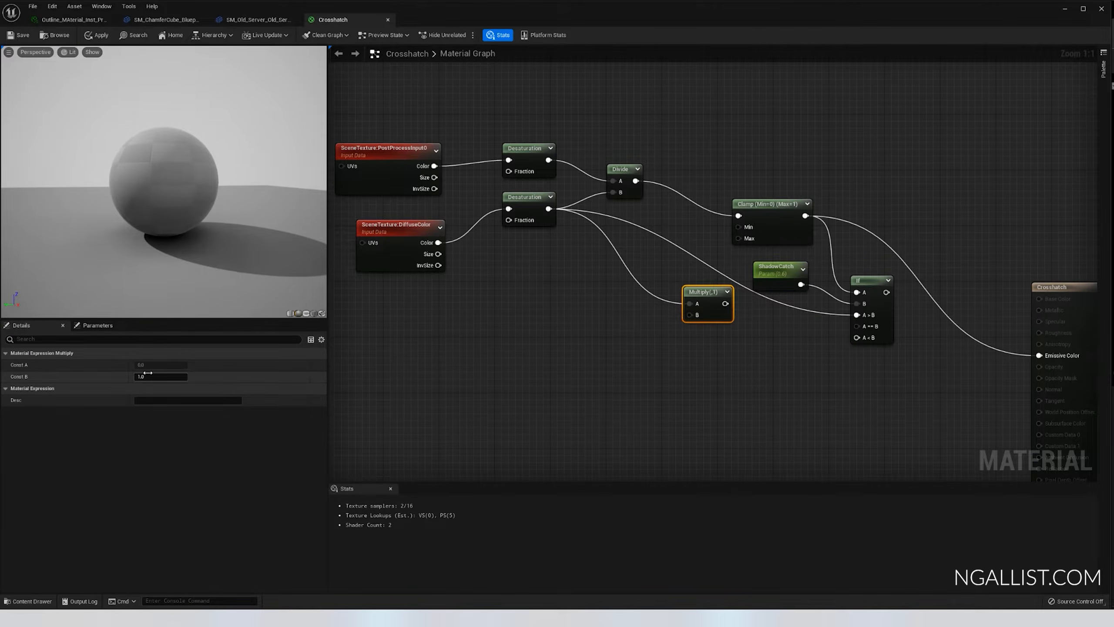
{"action": "type", "text": "0.1"}
{"action": "key", "text": "Return"}
- Connect Multiply to the If node's A < B input and the If output to Emissive Color, and check the preview sphere
{"action": "left_click_drag", "start_coordinate": [730, 303], "coordinate": [856, 337]}
{"action": "left_click_drag", "start_coordinate": [887, 292], "coordinate": [1039, 355]}
{"action": "scroll", "coordinate": [143, 171], "scroll_direction": "up", "scroll_amount": 3}
{"action": "left_click_drag", "start_coordinate": [143, 170], "coordinate": [168, 180]}
{"action": "scroll", "coordinate": [143, 170], "scroll_direction": "up", "scroll_amount": 5}
{"action": "scroll", "coordinate": [143, 171], "scroll_direction": "down", "scroll_amount": 5}
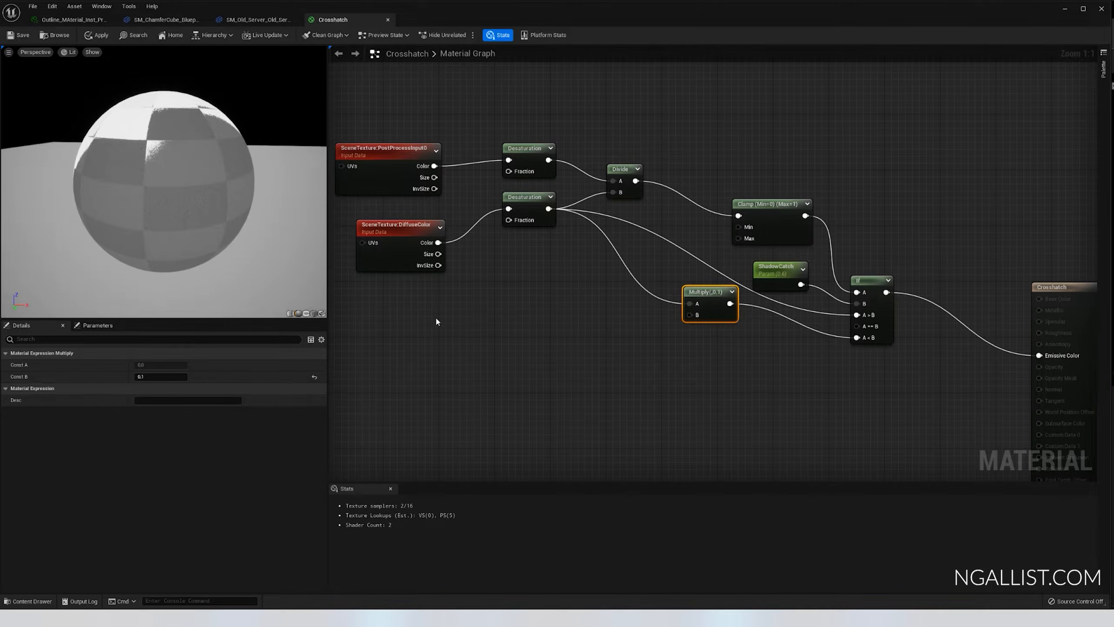
- Lower ShadowCatch's default value to about 0.48
{"action": "left_click", "coordinate": [796, 285]}
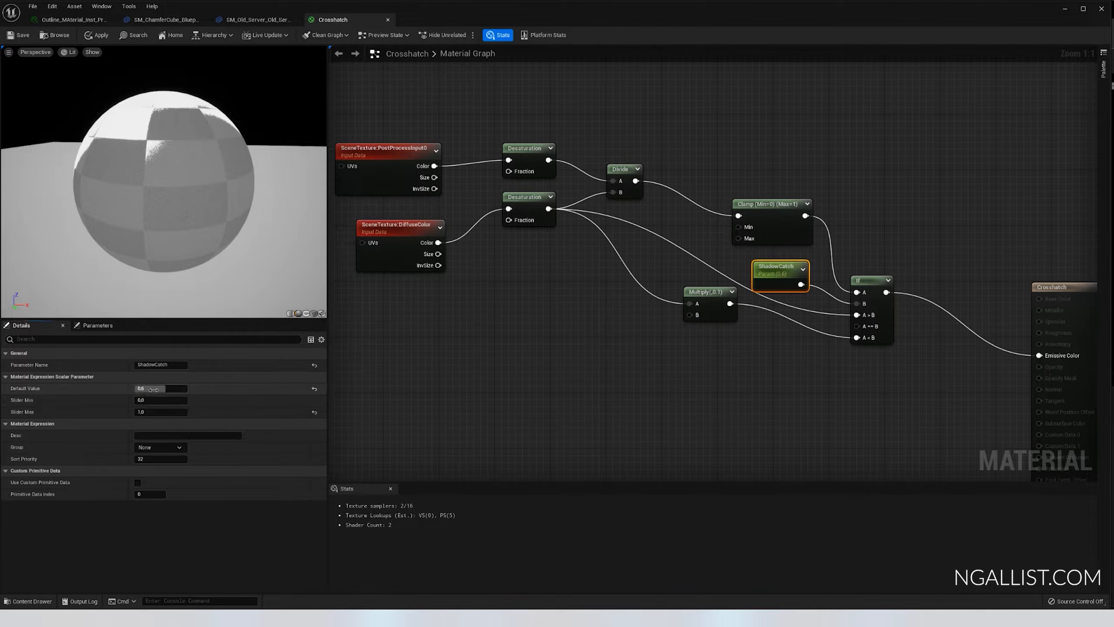
{"action": "left_click_drag", "start_coordinate": [150, 389], "coordinate": [155, 390]}
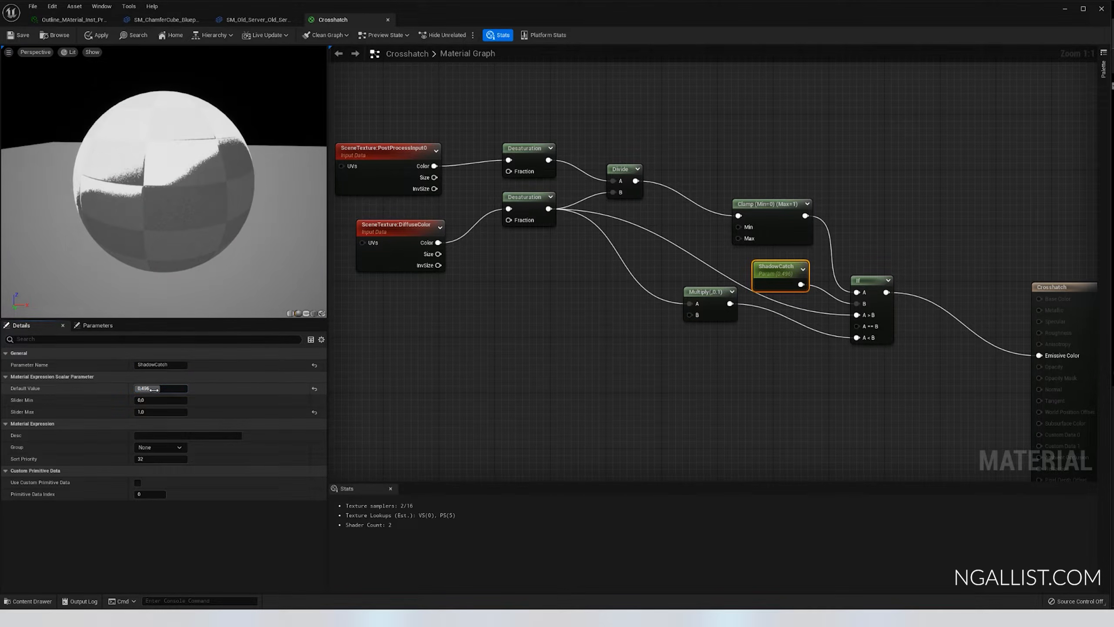
{"action": "key", "text": "Return"}
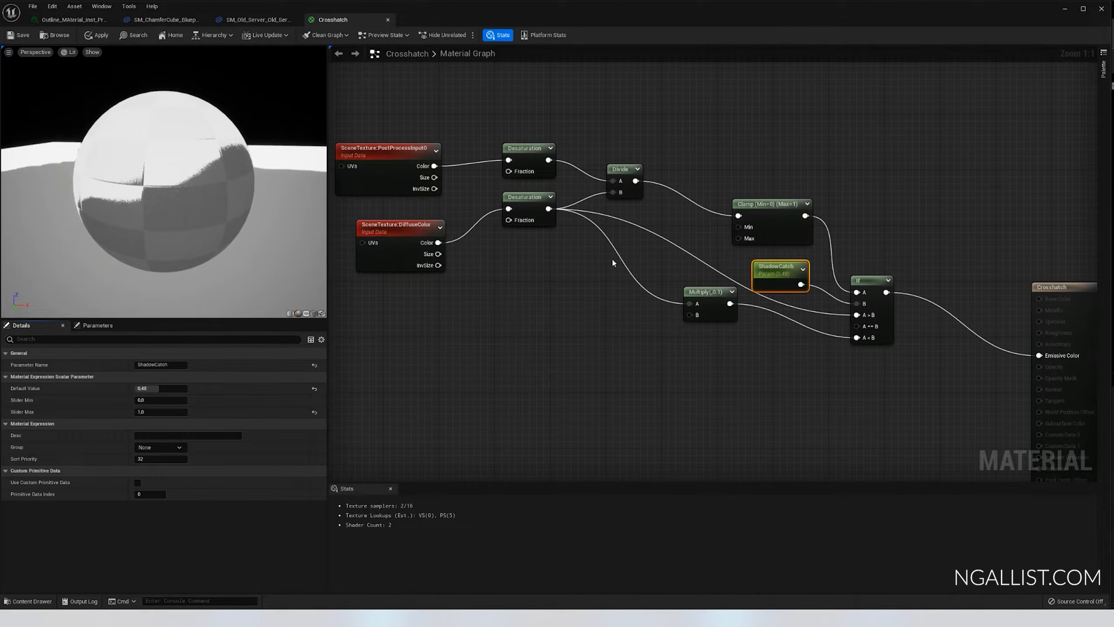
- Tidy the graph by raising the Divide node slightly and placing Multiply below ShadowCatch, just before the If node
{"action": "left_click_drag", "start_coordinate": [623, 176], "coordinate": [617, 169]}
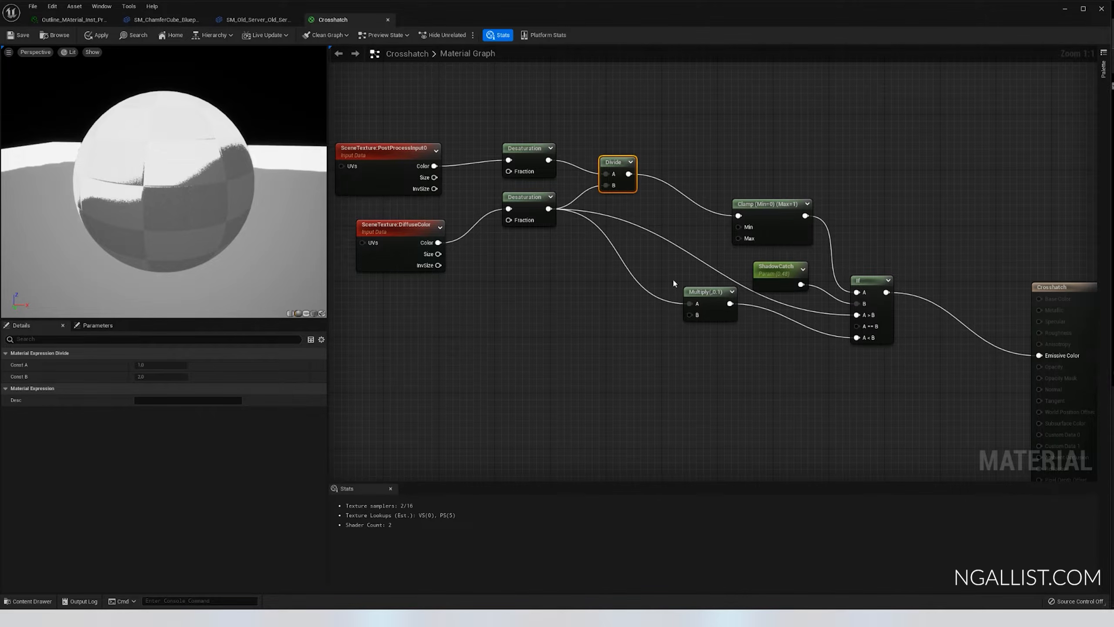
{"action": "left_click_drag", "start_coordinate": [704, 299], "coordinate": [732, 371]}
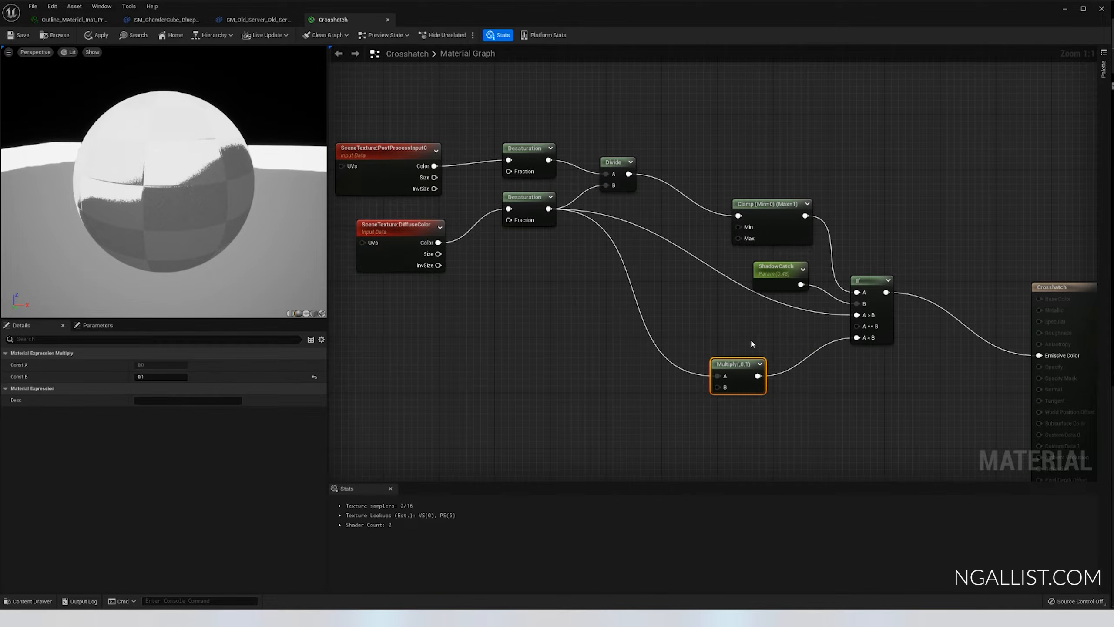
{"action": "left_click", "coordinate": [737, 283]}
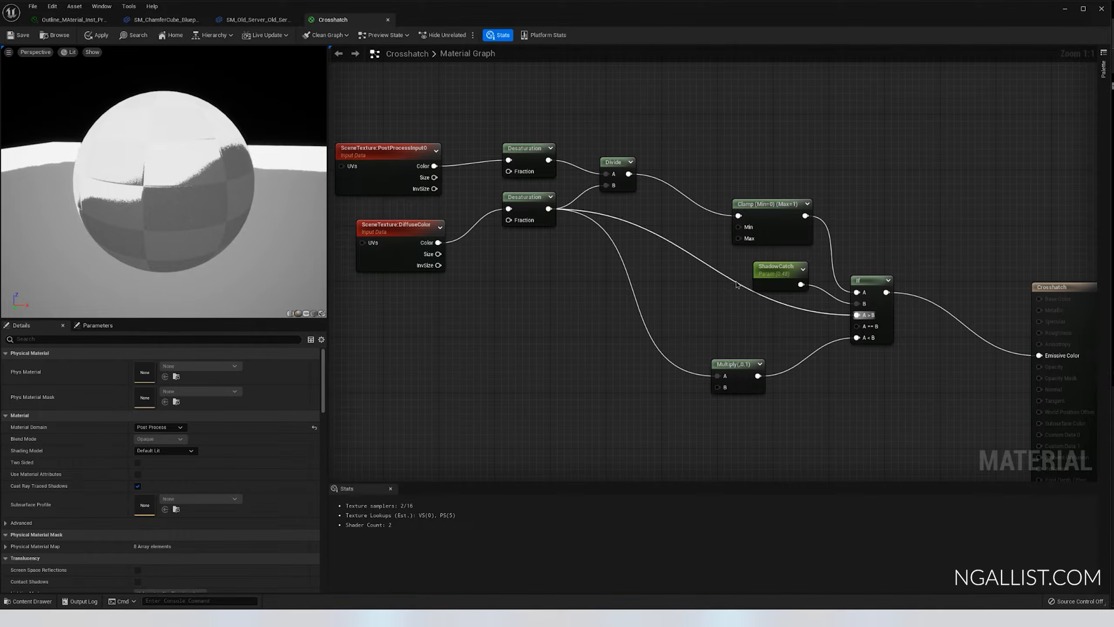
{"action": "left_click_drag", "start_coordinate": [739, 362], "coordinate": [761, 320]}
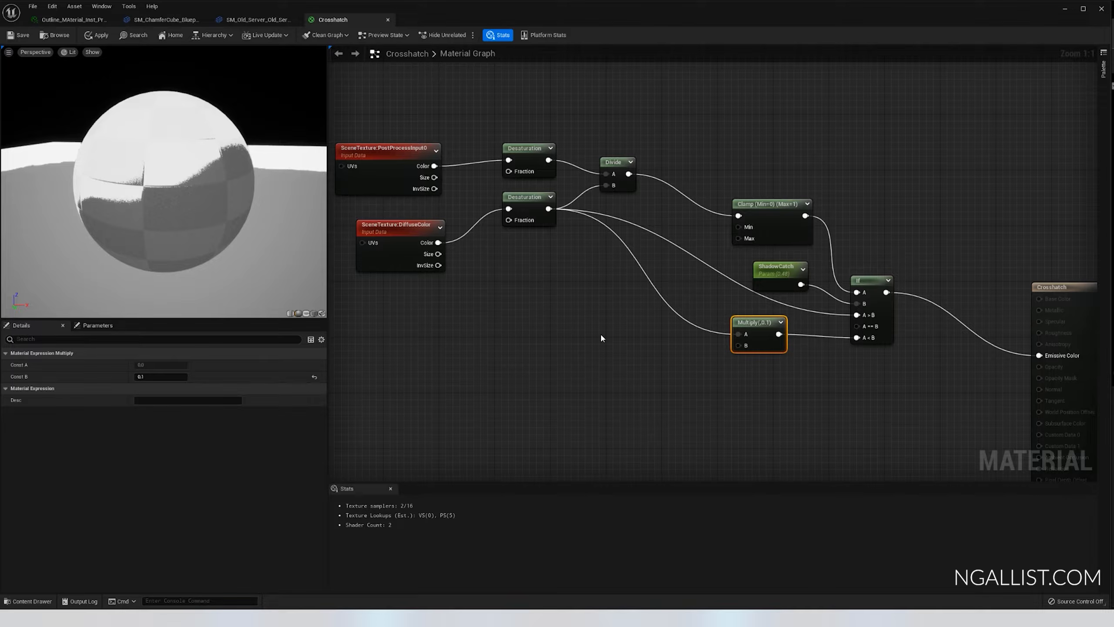
{"action": "right_click_drag", "start_coordinate": [674, 365], "coordinate": [746, 352]}
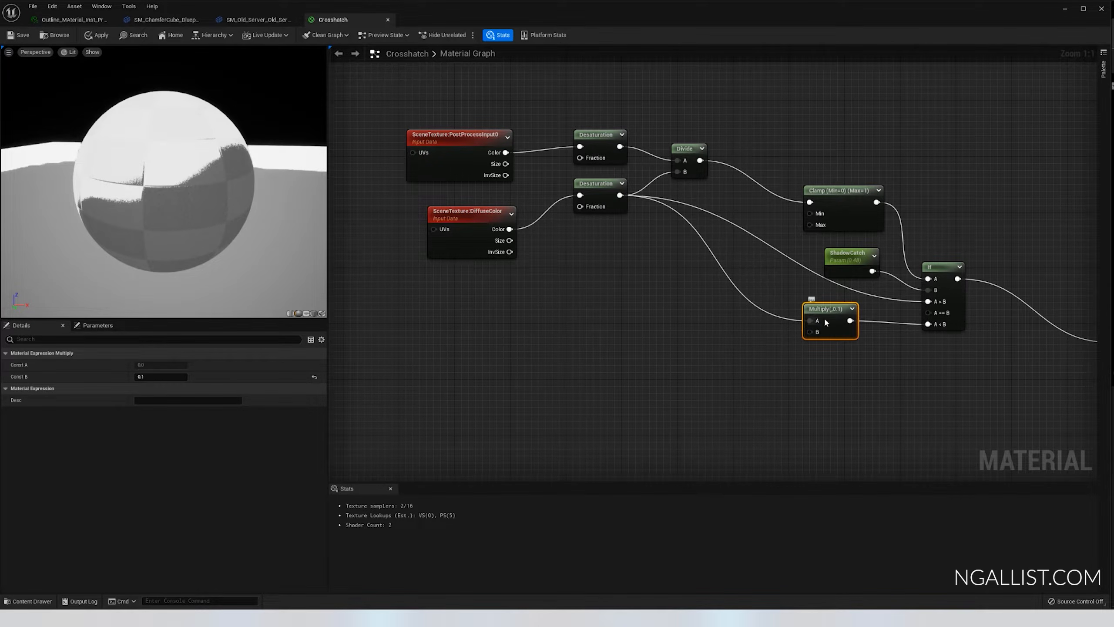
{"action": "left_click_drag", "start_coordinate": [825, 320], "coordinate": [836, 340]}
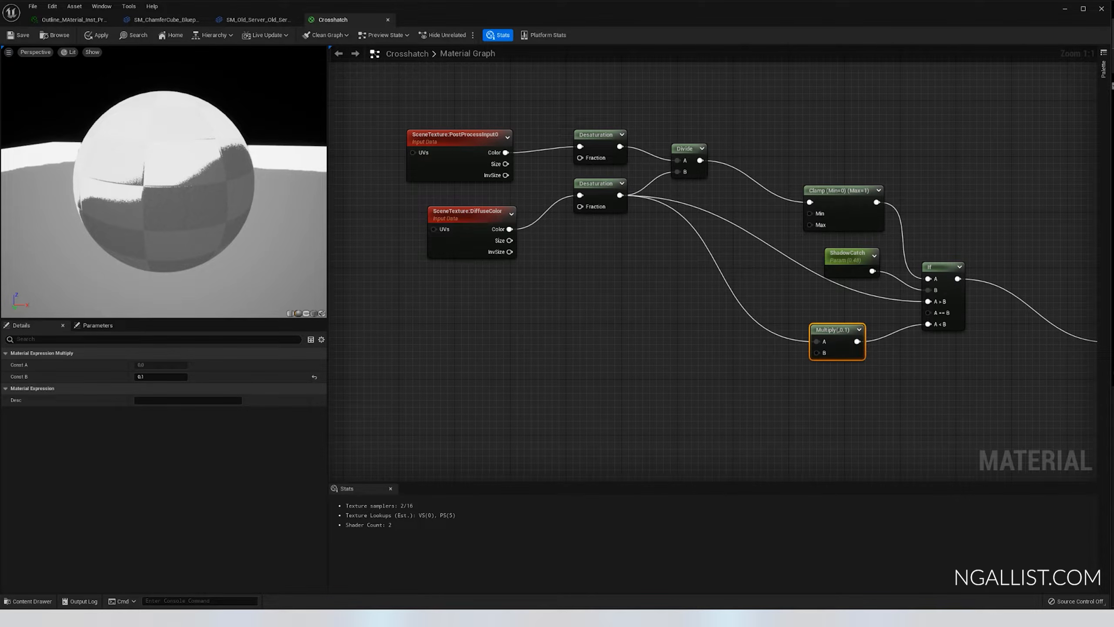
- Add a Texture Object node and place it below the SceneTexture DiffuseColor node
{"action": "right_click", "coordinate": [594, 330]}
{"action": "type", "text": "tex"}
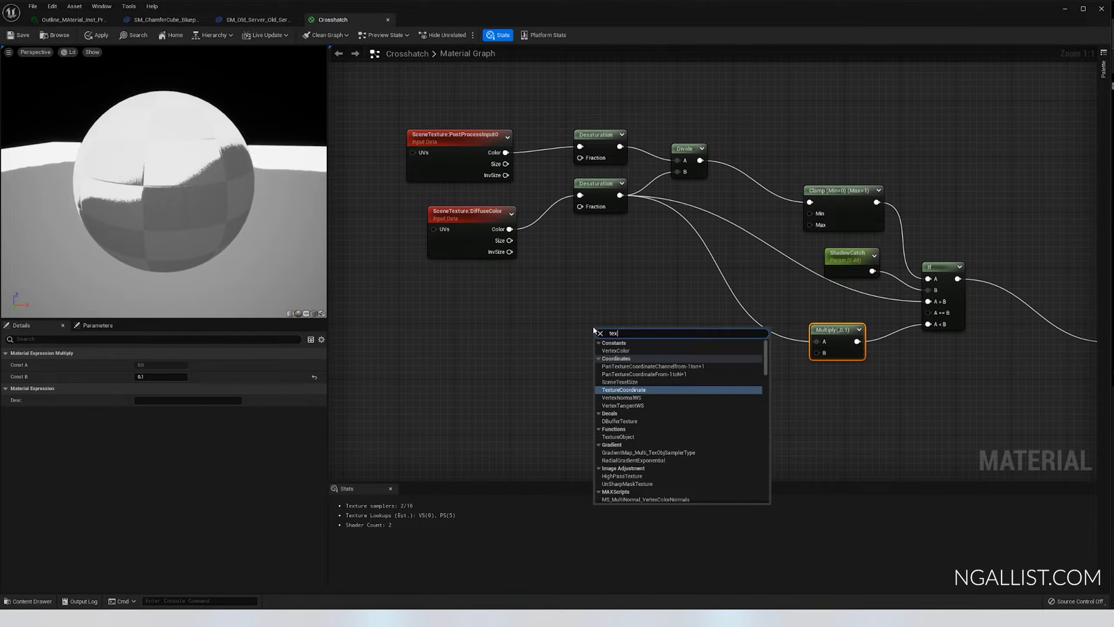
{"action": "type", "text": "tureob"}
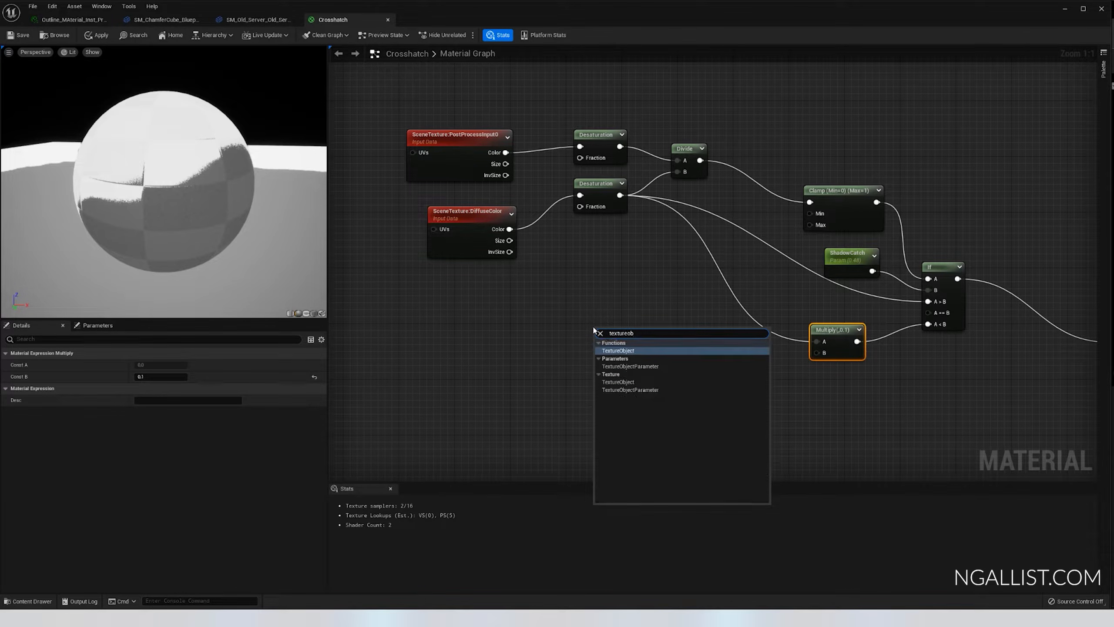
{"action": "key", "text": "Return"}
{"action": "left_click_drag", "start_coordinate": [608, 357], "coordinate": [455, 341]}
- Add a WorldAlignedTexture node between the Texture Object and the Multiply node
{"action": "right_click", "coordinate": [609, 341]}
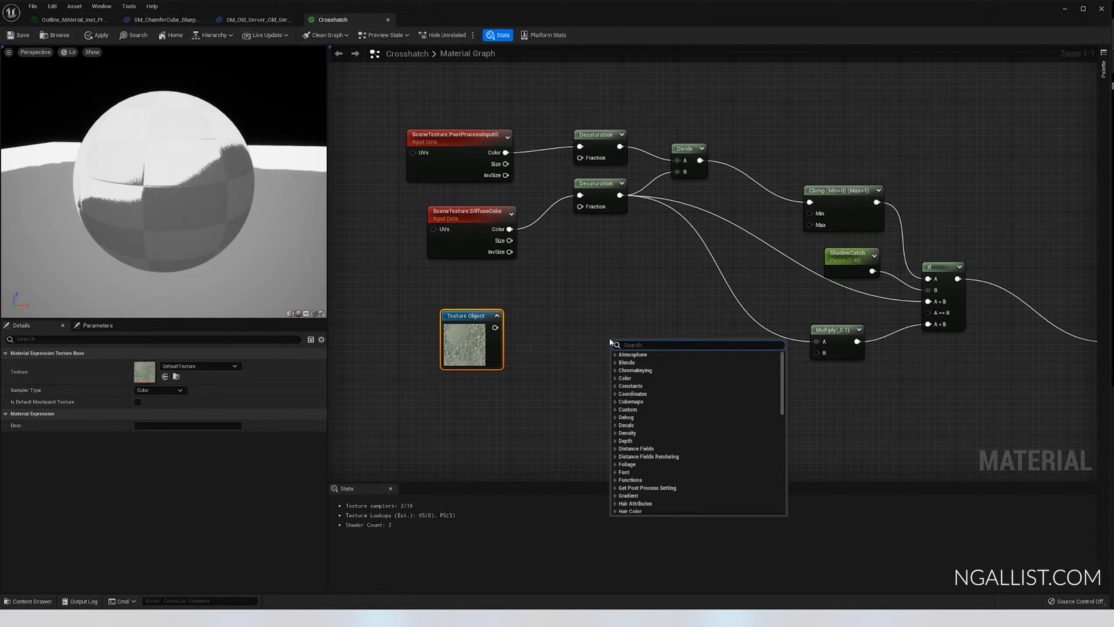
{"action": "type", "text": "worldall"}
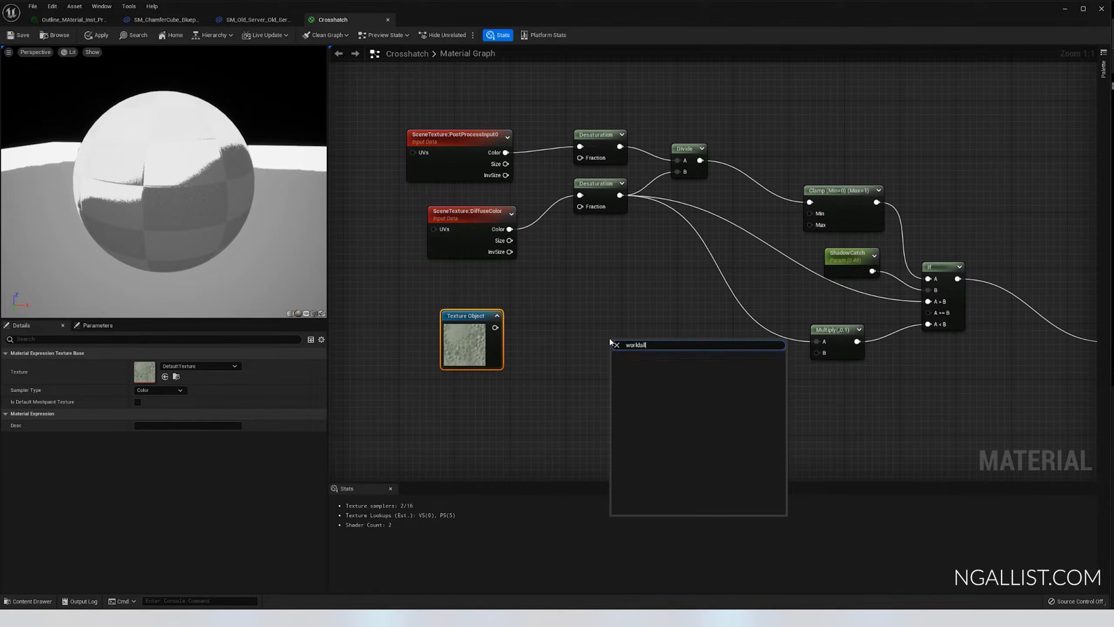
{"action": "key", "text": "BackSpace"}
{"action": "key", "text": "Return"}
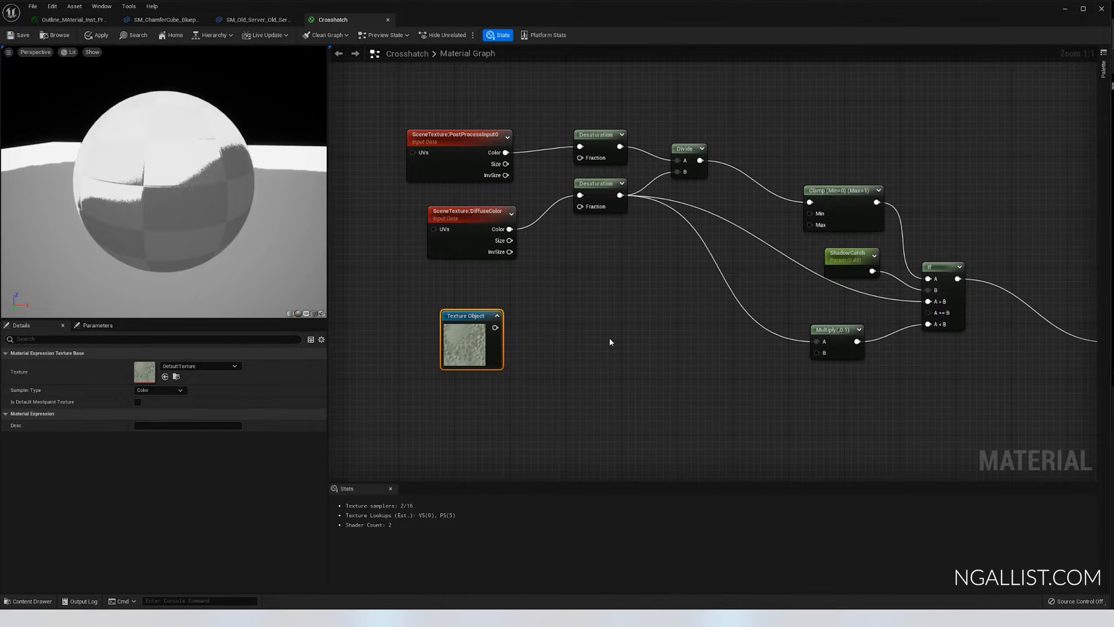
- Connect the Texture Object to WorldAlignedTexture's TextureObject input and arrange the two nodes side by side
{"action": "right_click_drag", "start_coordinate": [578, 335], "coordinate": [635, 276]}
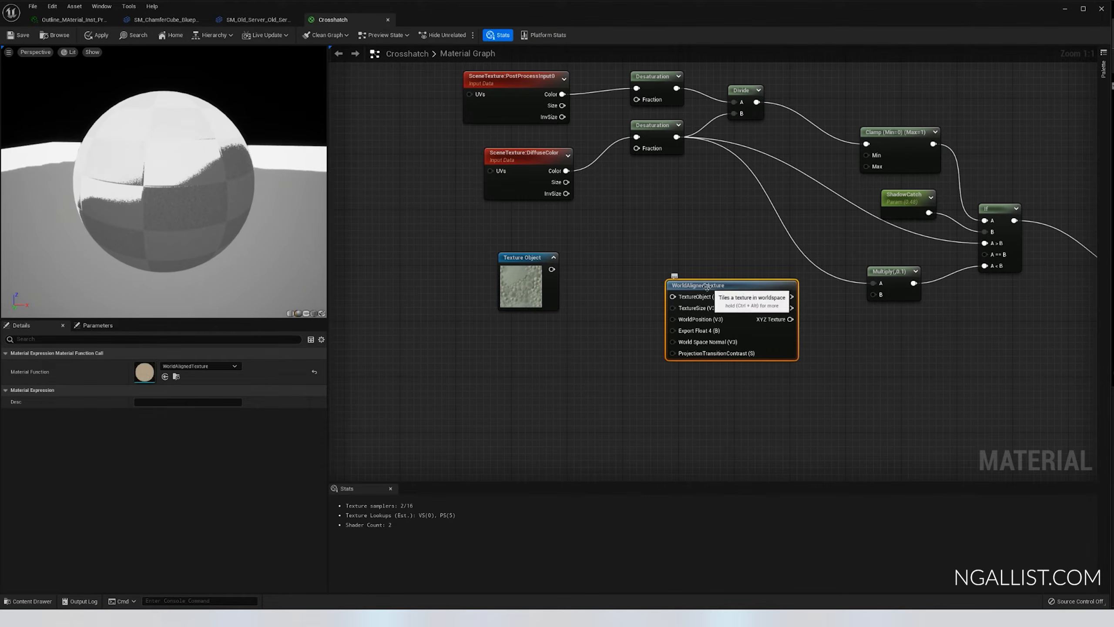
{"action": "left_click_drag", "start_coordinate": [709, 286], "coordinate": [652, 300]}
{"action": "left_click_drag", "start_coordinate": [551, 269], "coordinate": [618, 311]}
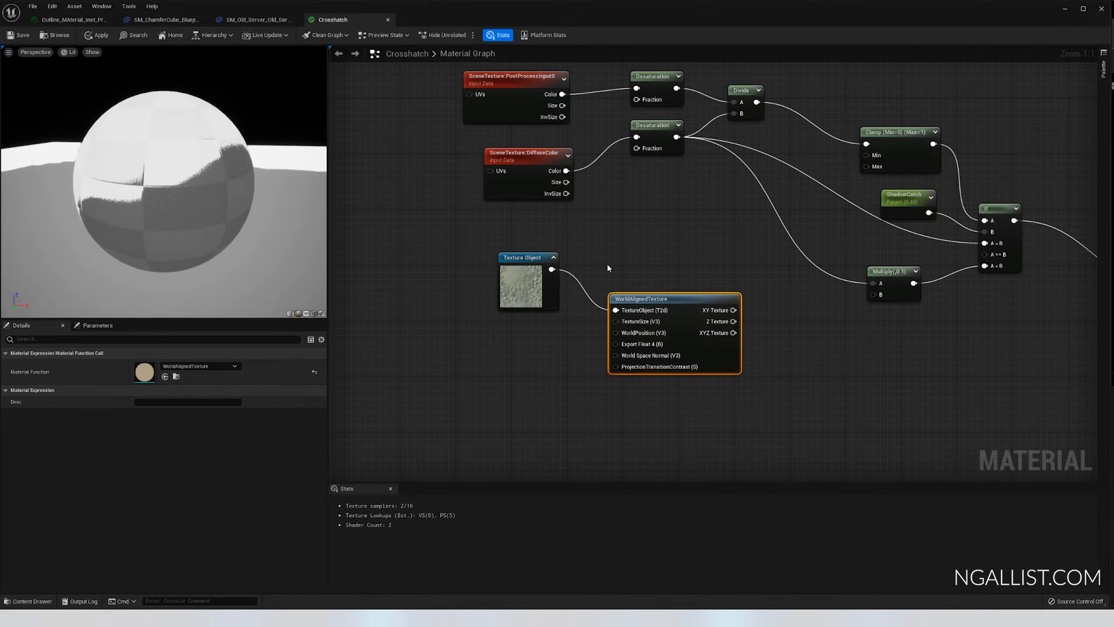
{"action": "left_click_drag", "start_coordinate": [500, 275], "coordinate": [458, 268]}
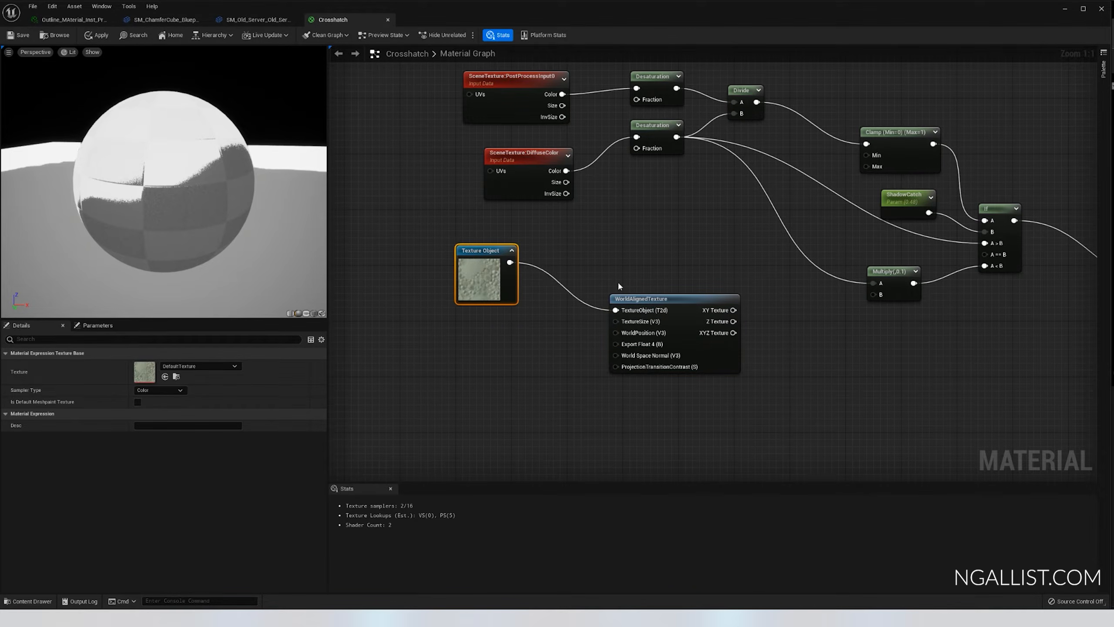
{"action": "left_click_drag", "start_coordinate": [644, 300], "coordinate": [589, 272]}
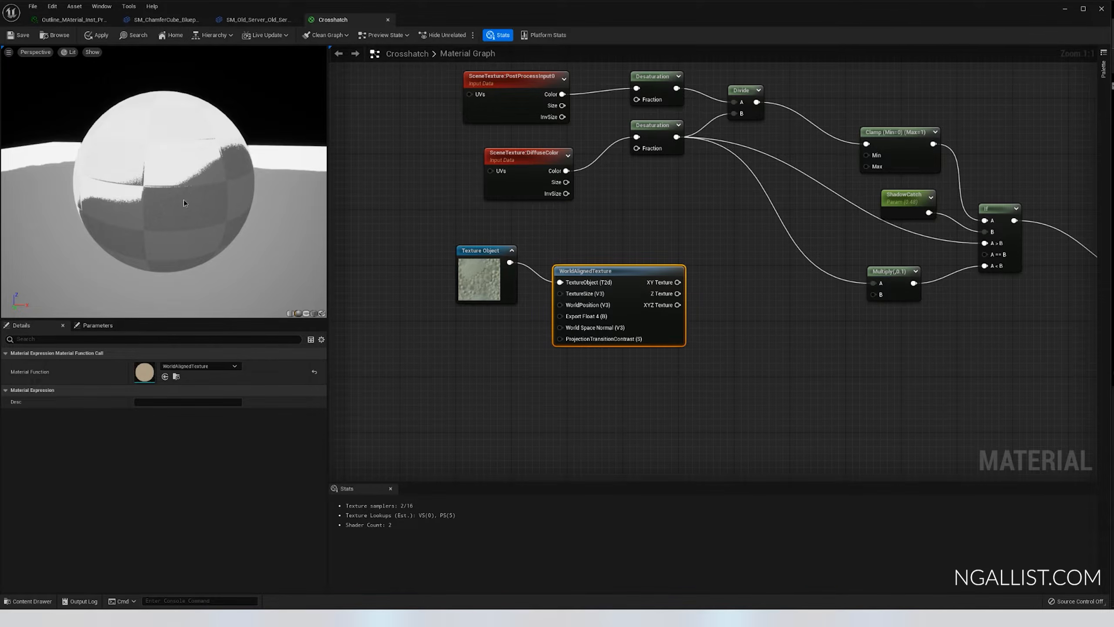
- Assign the Croshatch texture to the Texture Object node and inspect the preview sphere up close
{"action": "left_click_drag", "start_coordinate": [183, 202], "coordinate": [216, 187]}
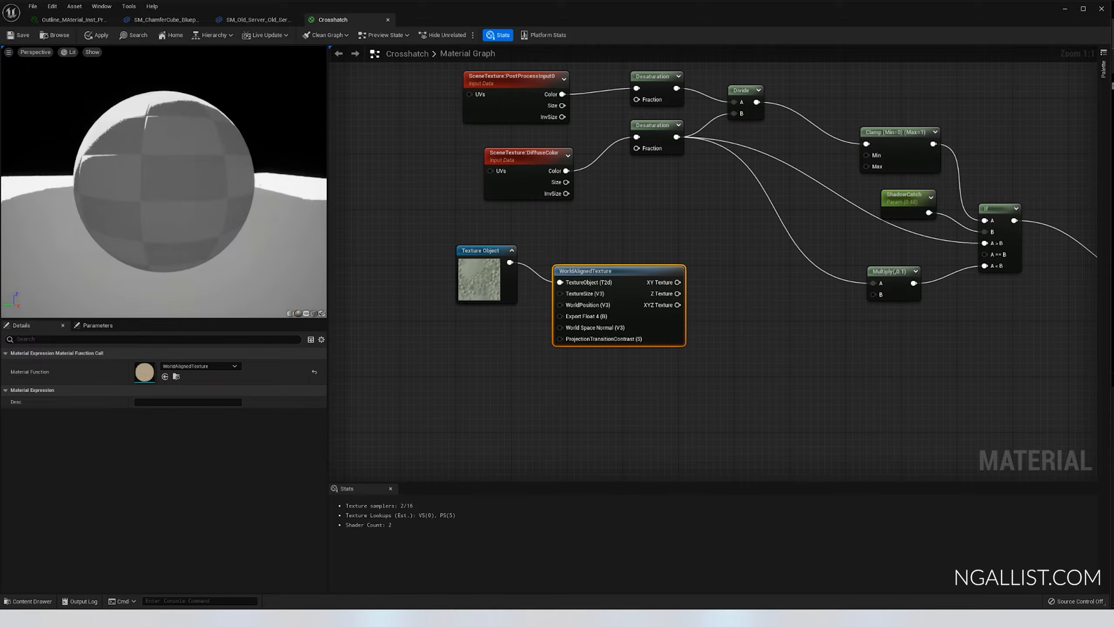
{"action": "left_click_drag", "start_coordinate": [235, 251], "coordinate": [215, 228]}
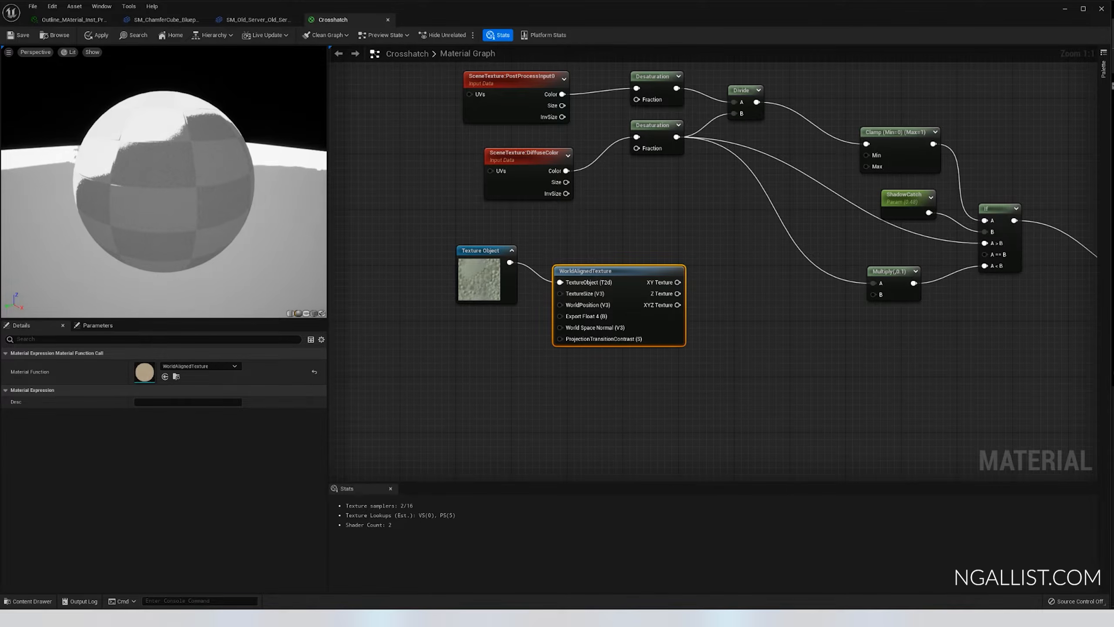
{"action": "left_click", "coordinate": [477, 272]}
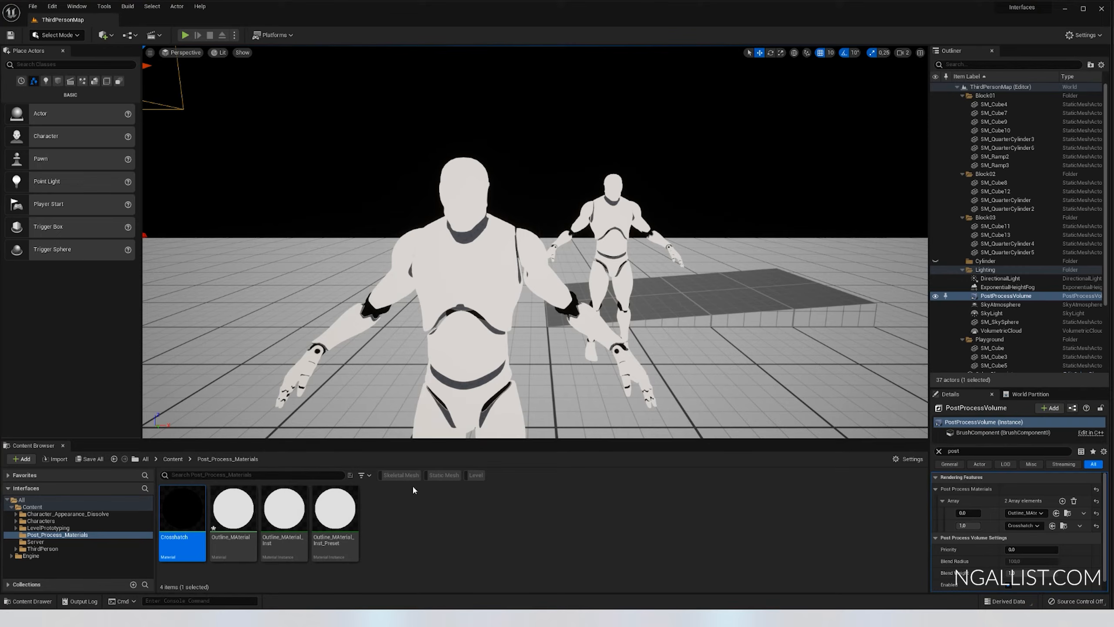
{"action": "left_click", "coordinate": [172, 459]}
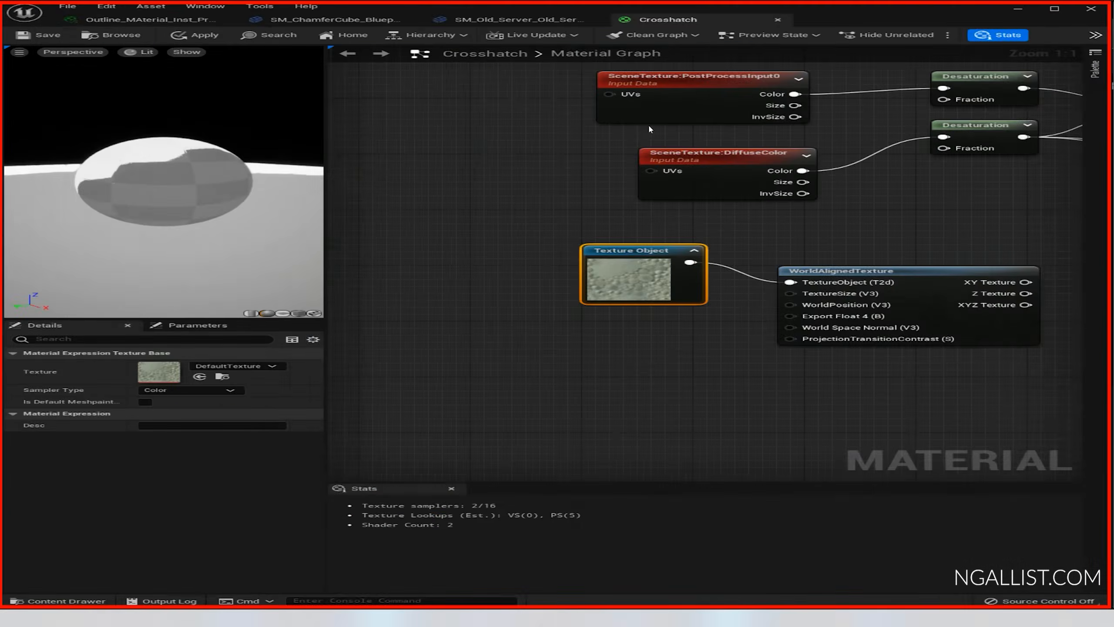
{"action": "left_click", "coordinate": [206, 367]}
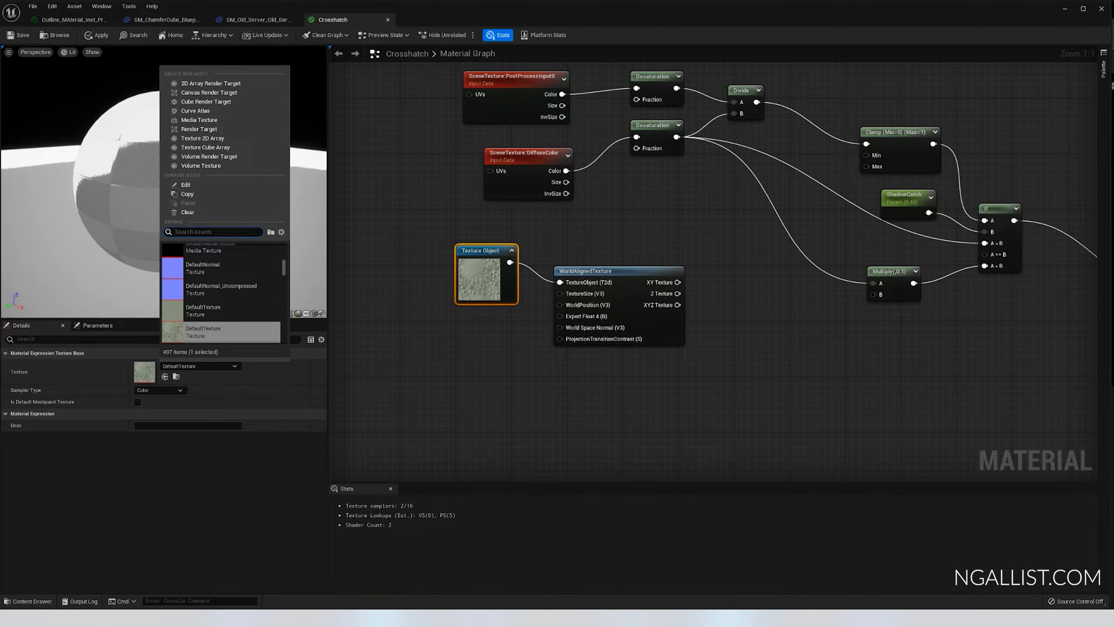
{"action": "type", "text": "cros"}
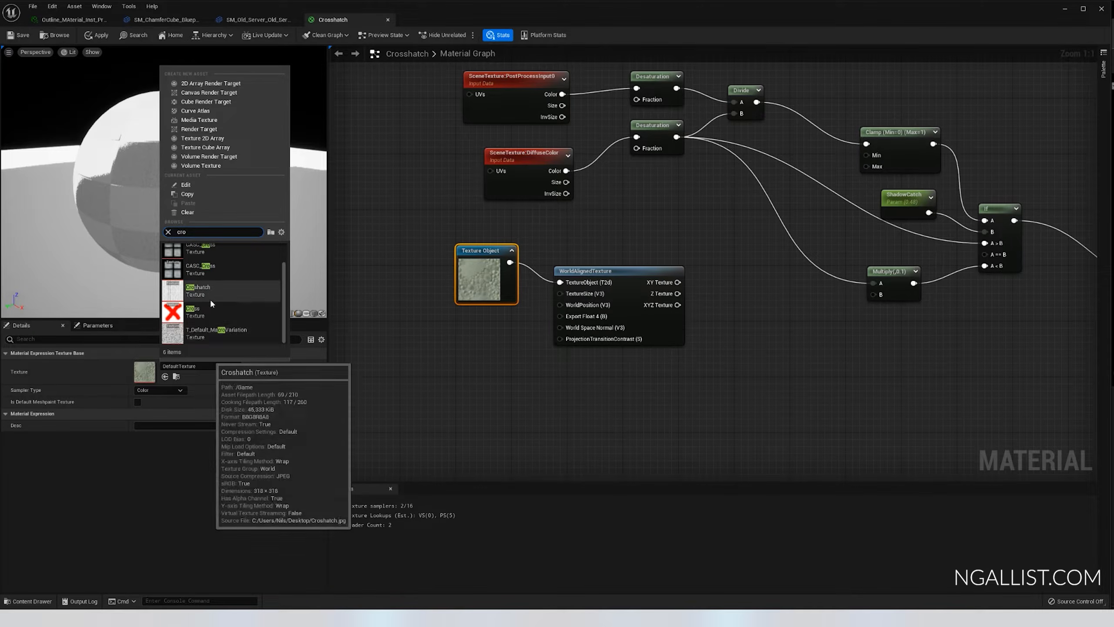
{"action": "left_click", "coordinate": [210, 298]}
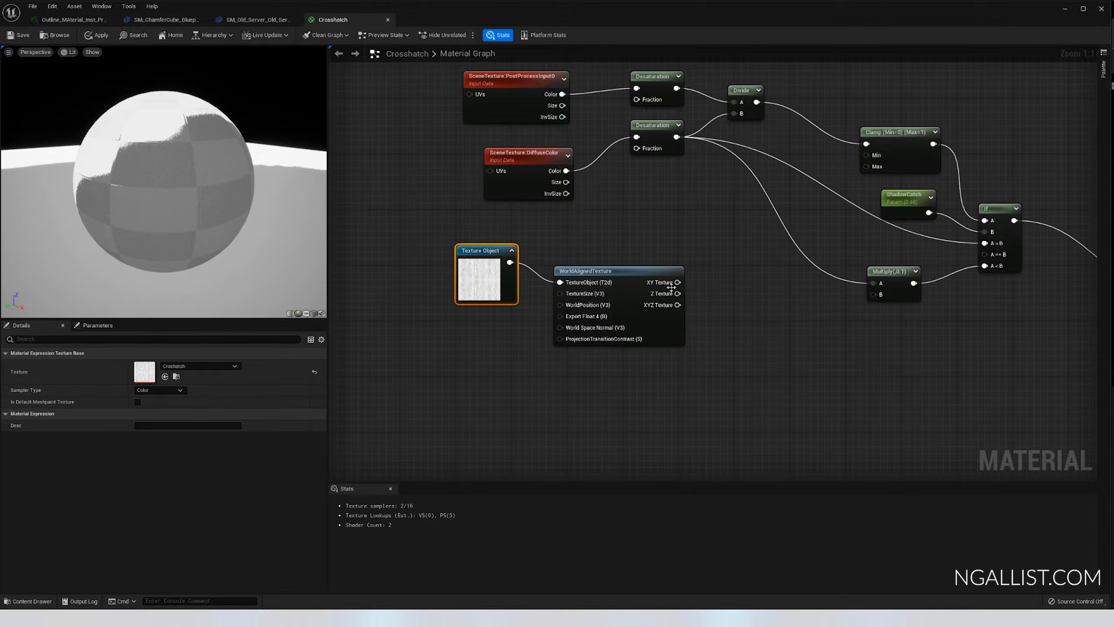
{"action": "scroll", "coordinate": [199, 206], "scroll_direction": "up", "scroll_amount": 3}
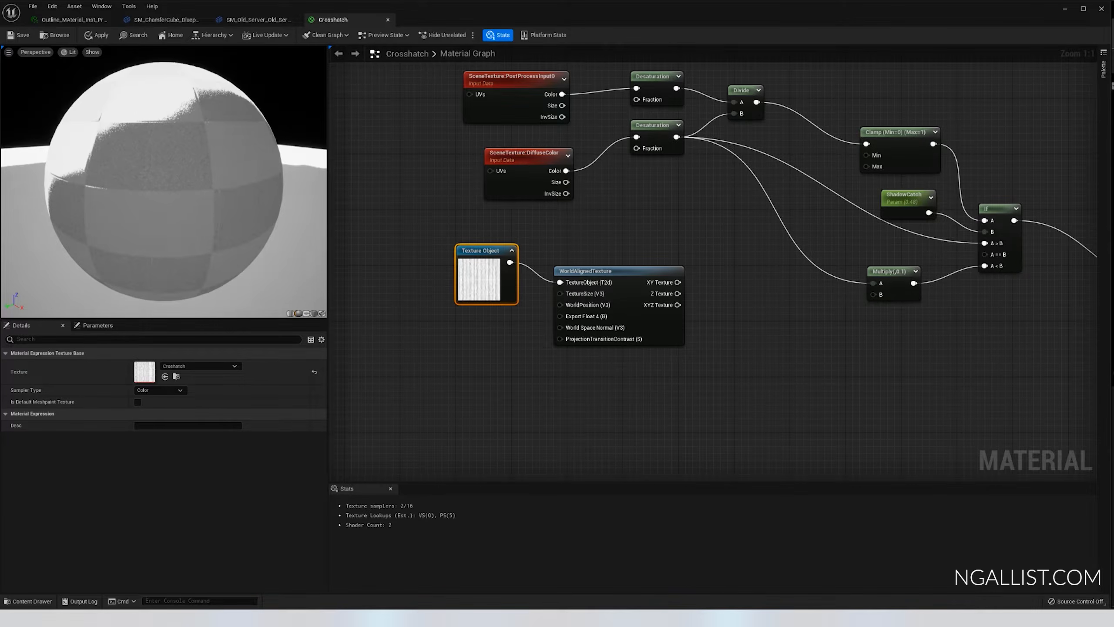
{"action": "left_click_drag", "start_coordinate": [222, 226], "coordinate": [200, 239]}
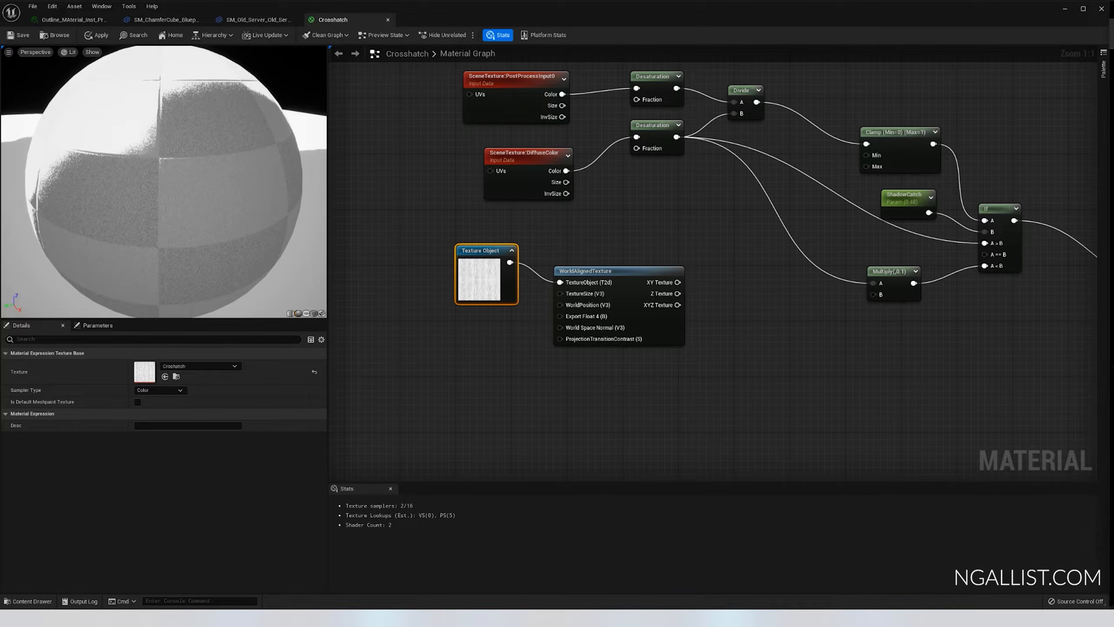
- Switch to the Chrome browser and search Google for "crosshatch pattern"
{"action": "left_click_drag", "start_coordinate": [1113, 149], "coordinate": [435, 145]}
{"action": "type", "text": "cr"}
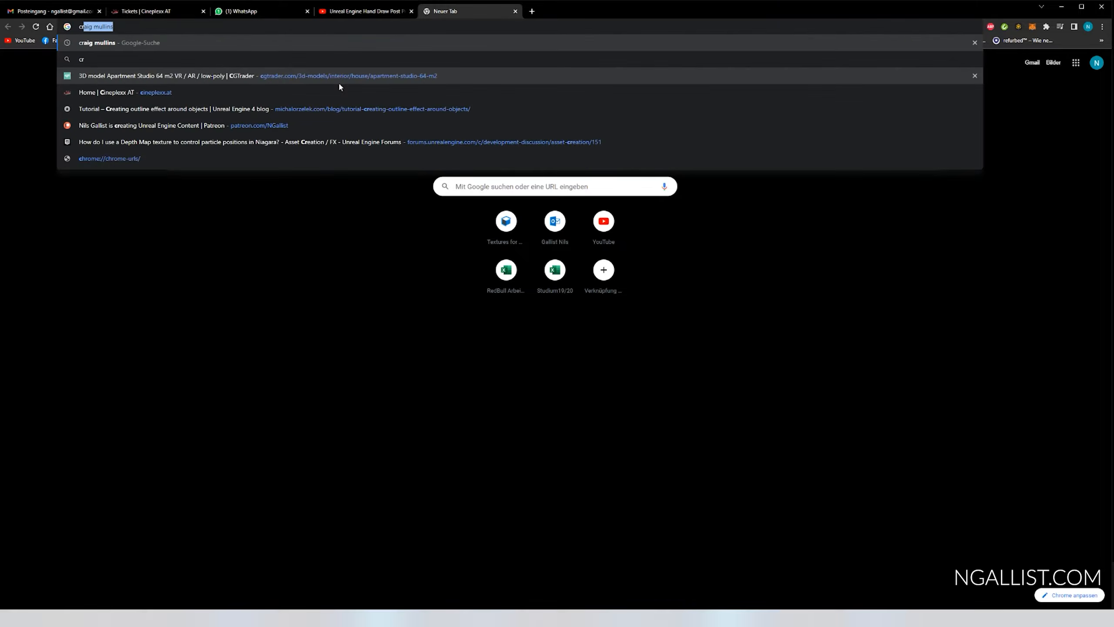
{"action": "type", "text": "ossh"}
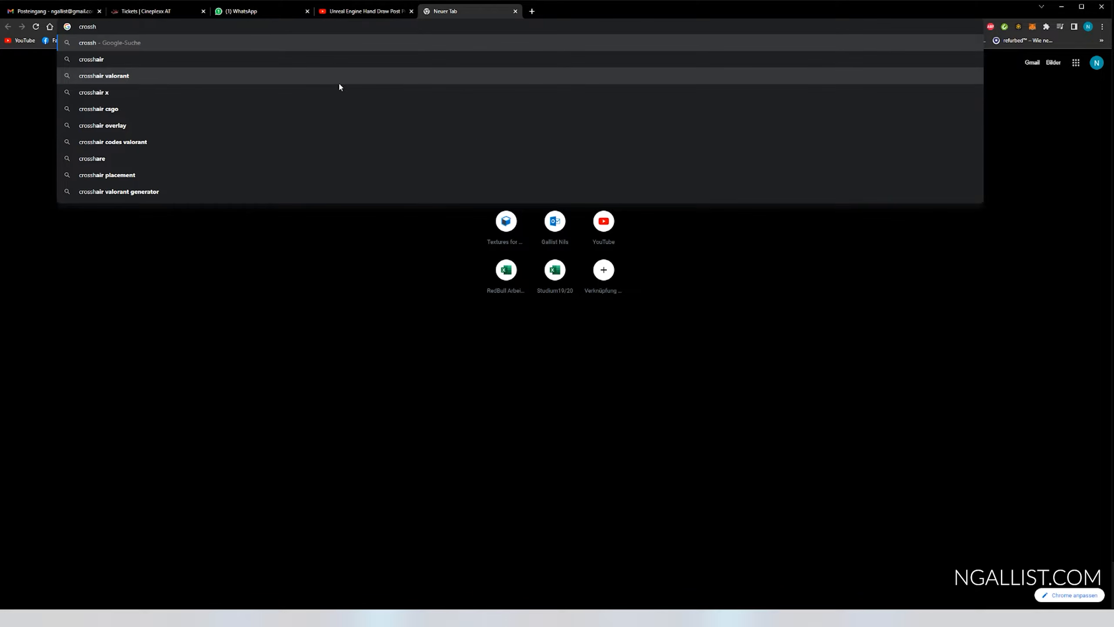
{"action": "type", "text": "atch"}
{"action": "key", "text": "Up"}
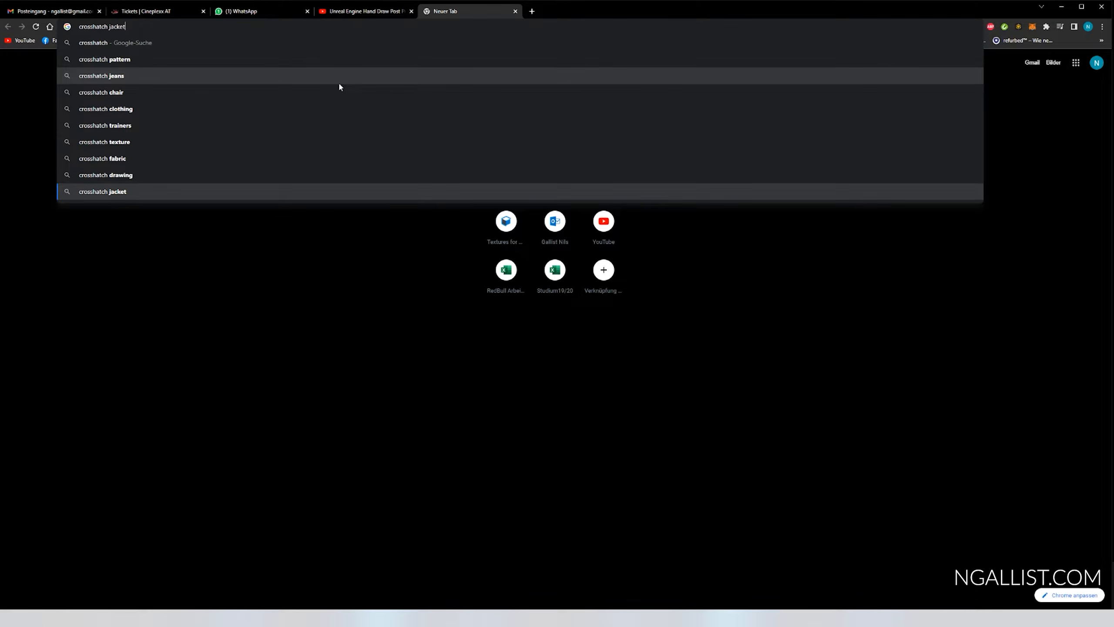
{"action": "key", "text": "Down"}
{"action": "key", "text": "Down"}
{"action": "key", "text": "Return"}
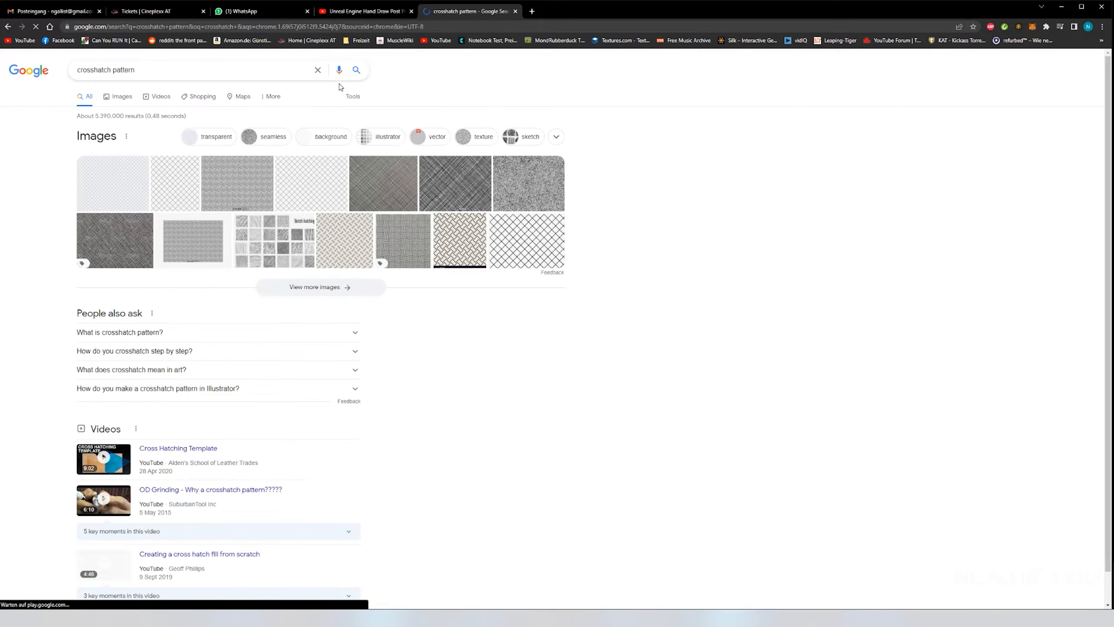
- Refine the Google image search to "crosshatch pattern pen" and preview the image with four hatched squares
{"action": "left_click", "coordinate": [122, 97]}
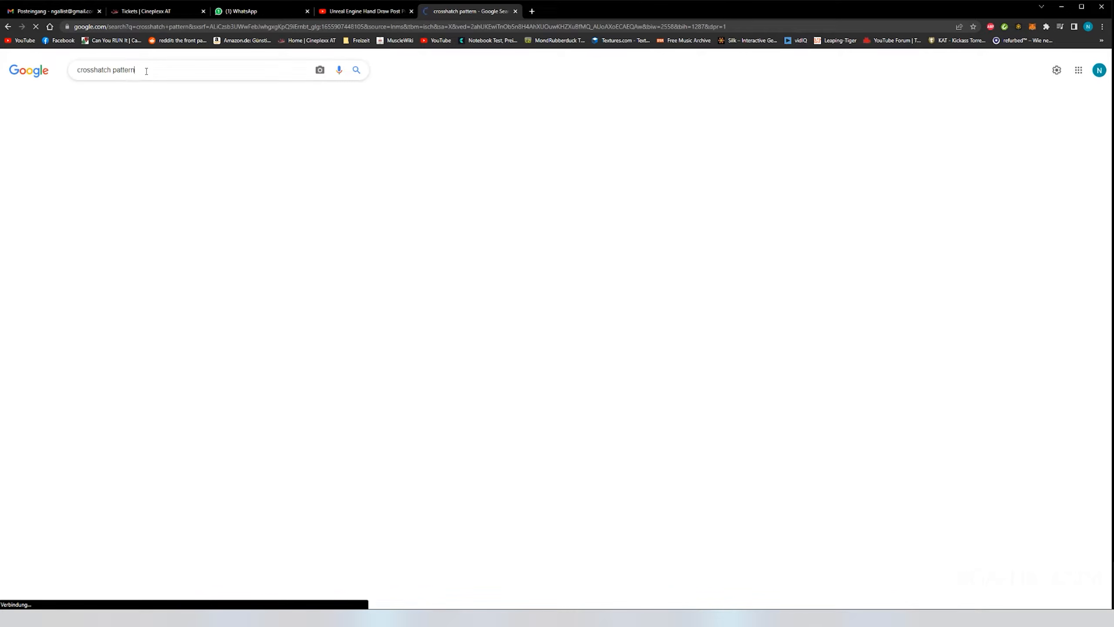
{"action": "type", "text": "pen"}
{"action": "key", "text": "Return"}
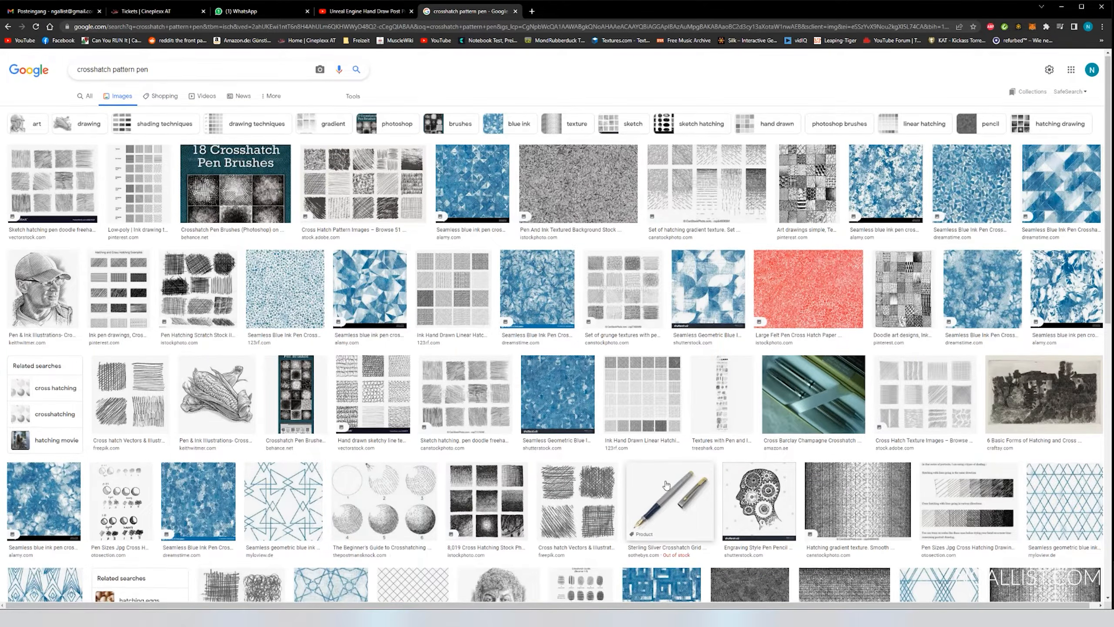
{"action": "scroll", "coordinate": [666, 484], "scroll_direction": "down", "scroll_amount": 5}
{"action": "left_click", "coordinate": [577, 242]}
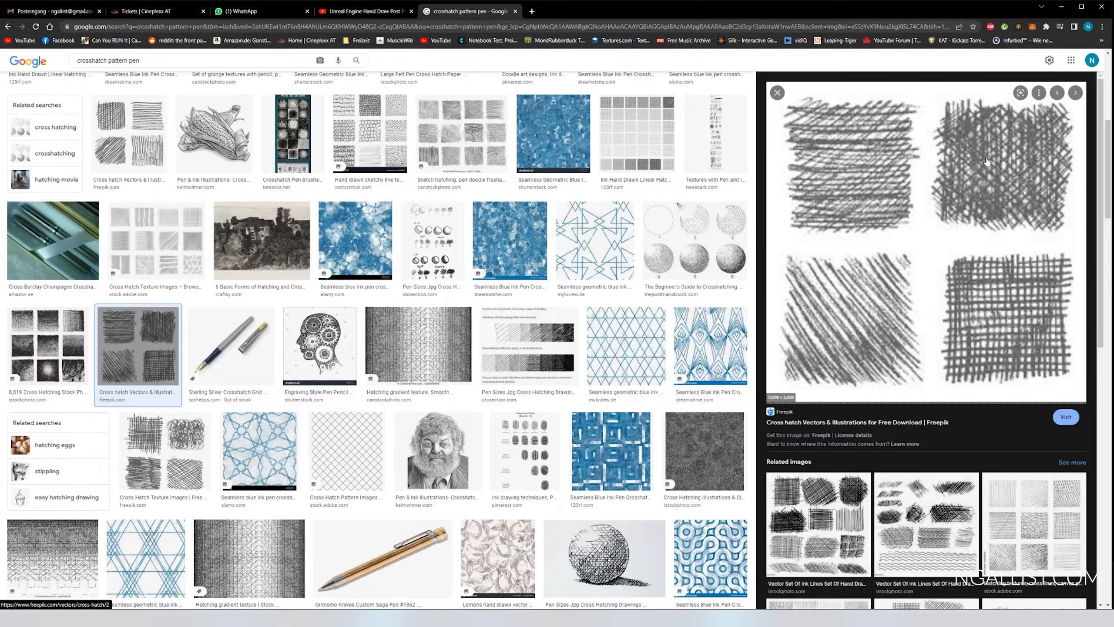
- Narrow the image search to "crosshatch pattern pen seamless" and preview the scattered-line hatch and a related diagonal-stroke pattern
{"action": "left_click", "coordinate": [210, 53]}
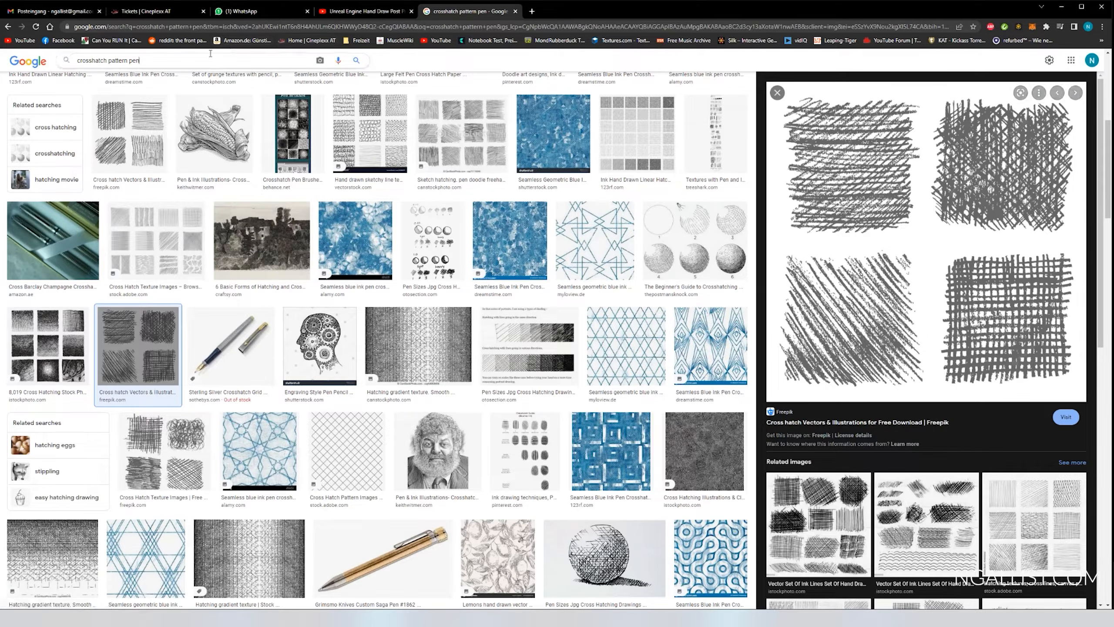
{"action": "type", "text": "seamless"}
{"action": "key", "text": "Return"}
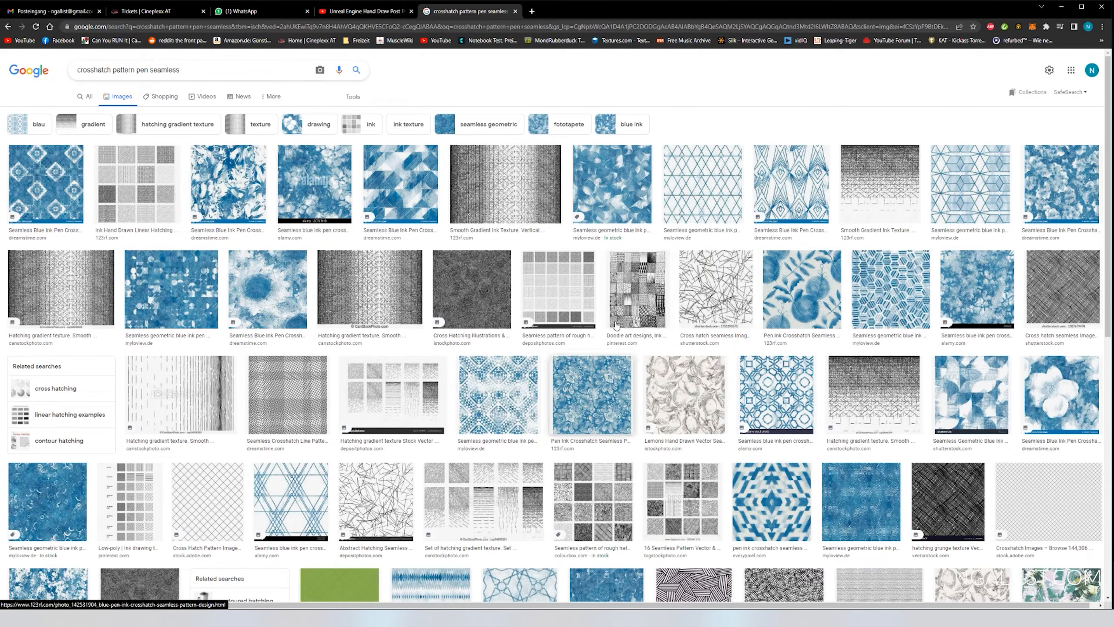
{"action": "left_click", "coordinate": [716, 290]}
{"action": "scroll", "coordinate": [724, 276], "scroll_direction": "down", "scroll_amount": 5}
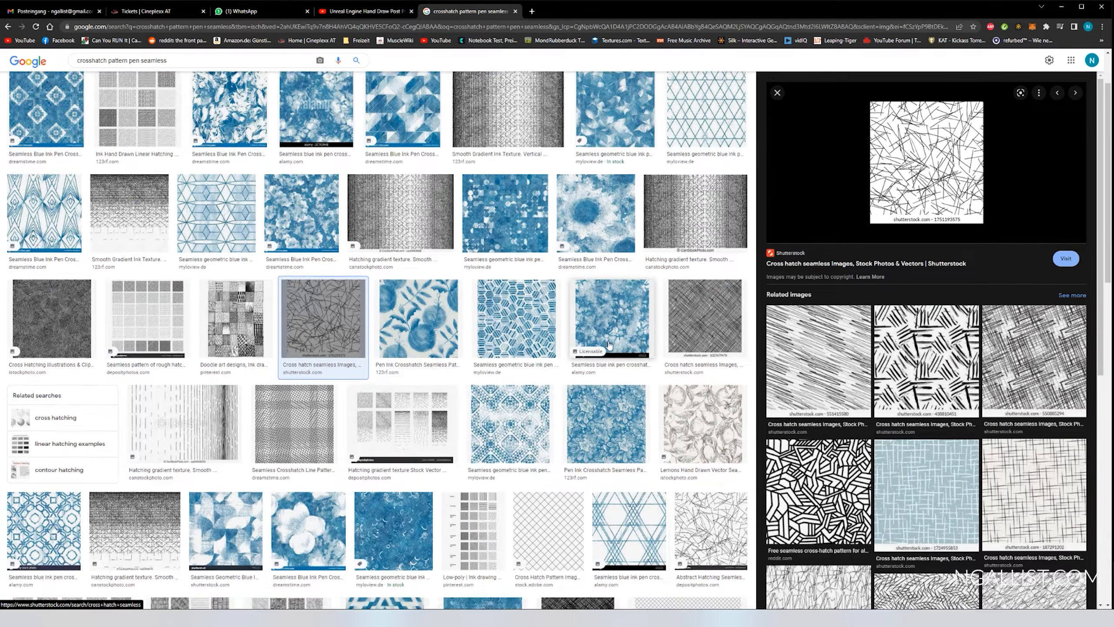
{"action": "left_click", "coordinate": [819, 351]}
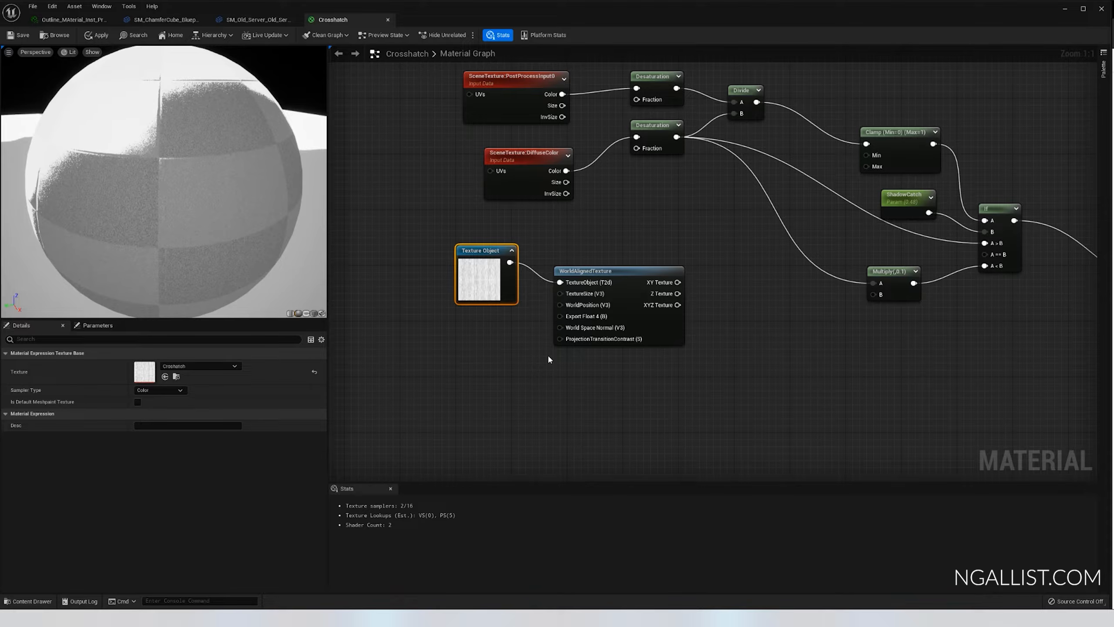
- Return to the Crosshatch material in Unreal Editor and add a Constant3Vector node below the Texture Object
{"action": "left_click", "coordinate": [472, 354]}
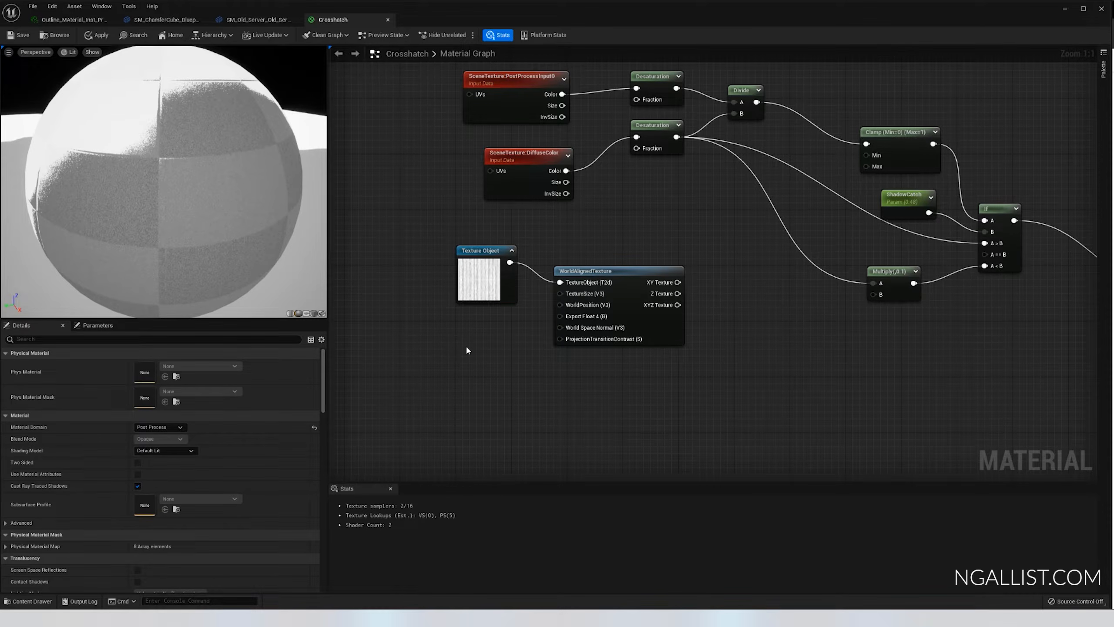
{"action": "left_click", "coordinate": [466, 346]}
{"action": "right_click", "coordinate": [411, 367]}
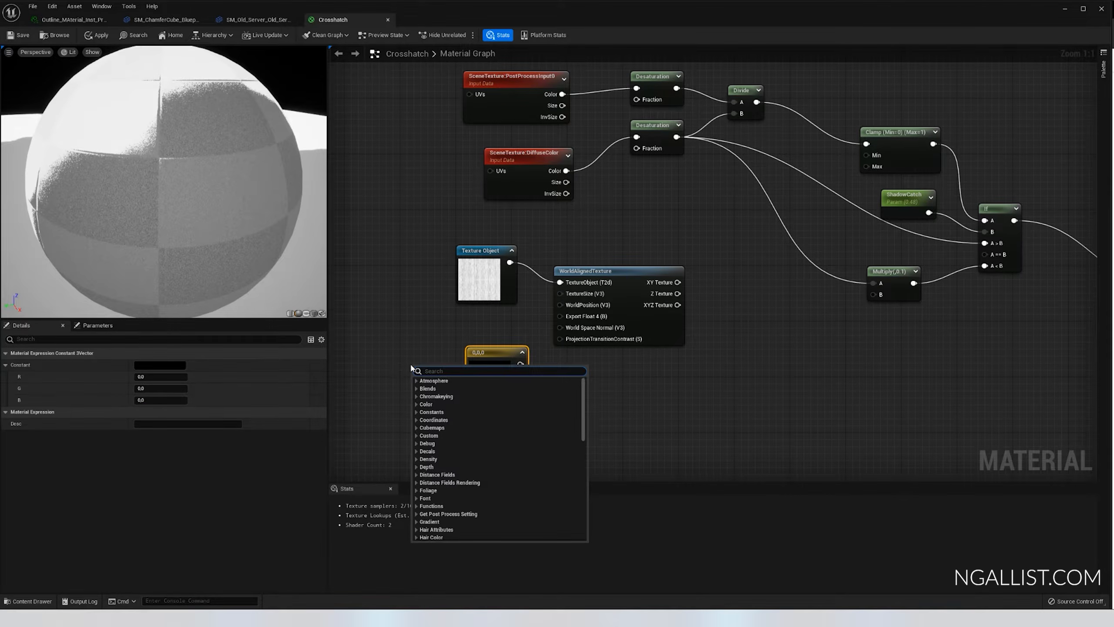
{"action": "type", "text": "vector 3"}
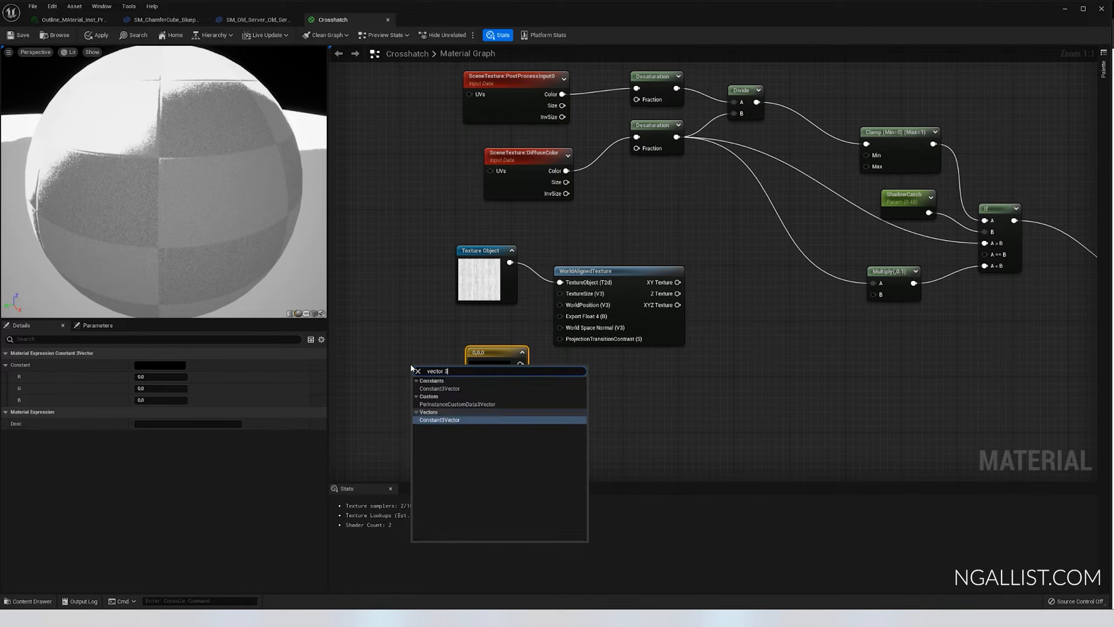
{"action": "key", "text": "Return"}
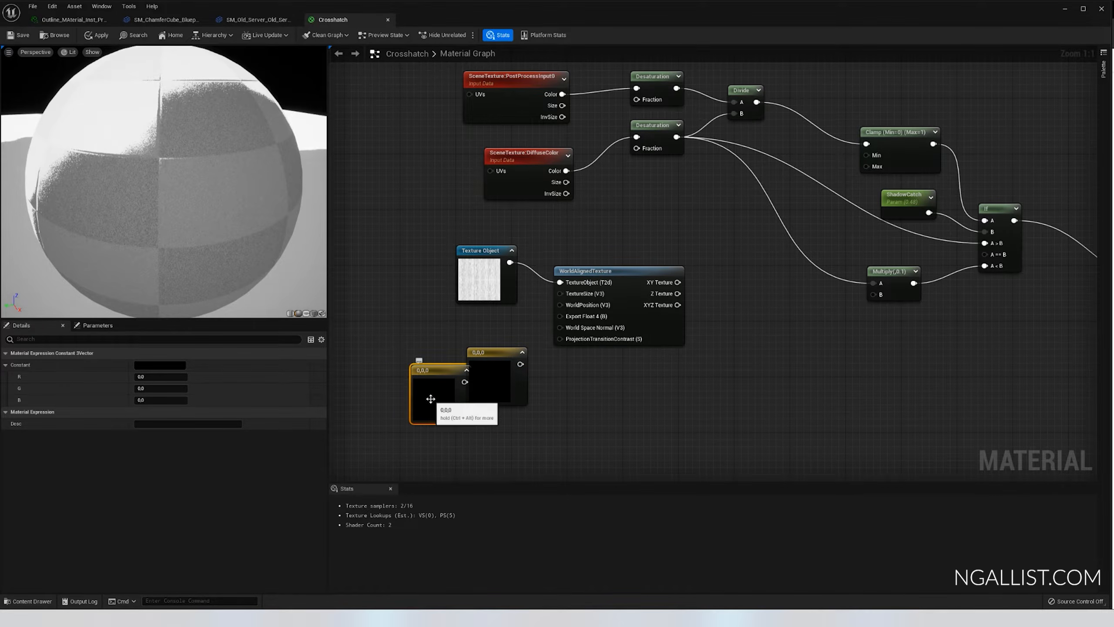
{"action": "key", "text": "Delete"}
- Place the Constant3Vector below and left of the Texture Object, and connect its output to a new Add node beside it
{"action": "left_click_drag", "start_coordinate": [483, 396], "coordinate": [415, 382]}
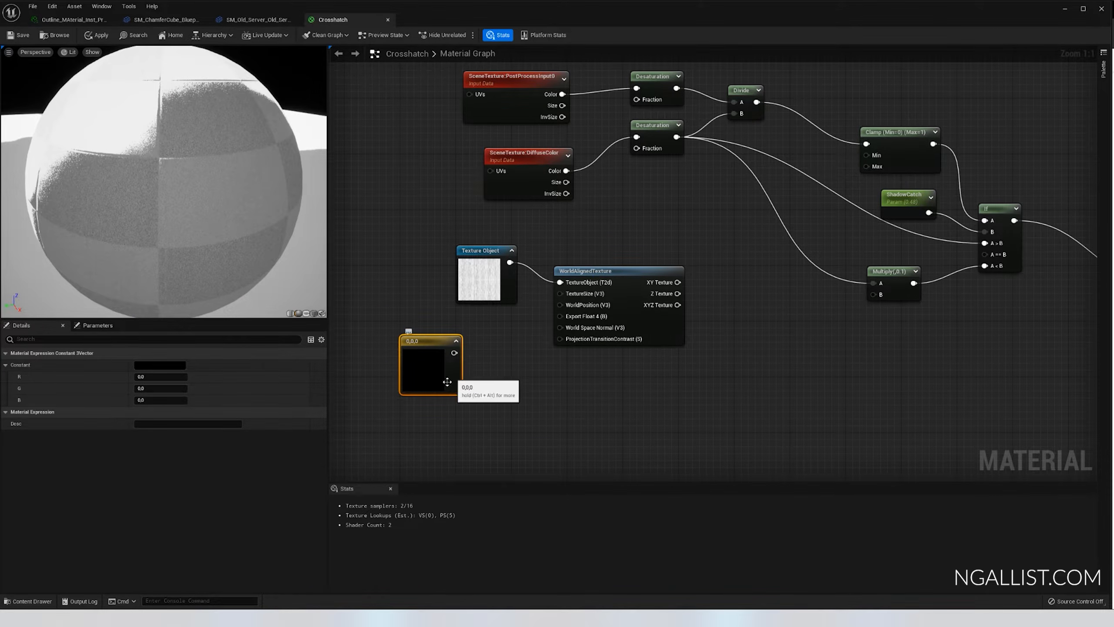
{"action": "right_click", "coordinate": [426, 413]}
{"action": "key", "text": "Escape"}
{"action": "left_click_drag", "start_coordinate": [454, 353], "coordinate": [502, 375]}
{"action": "type", "text": "add"}
{"action": "left_click", "coordinate": [528, 430]}
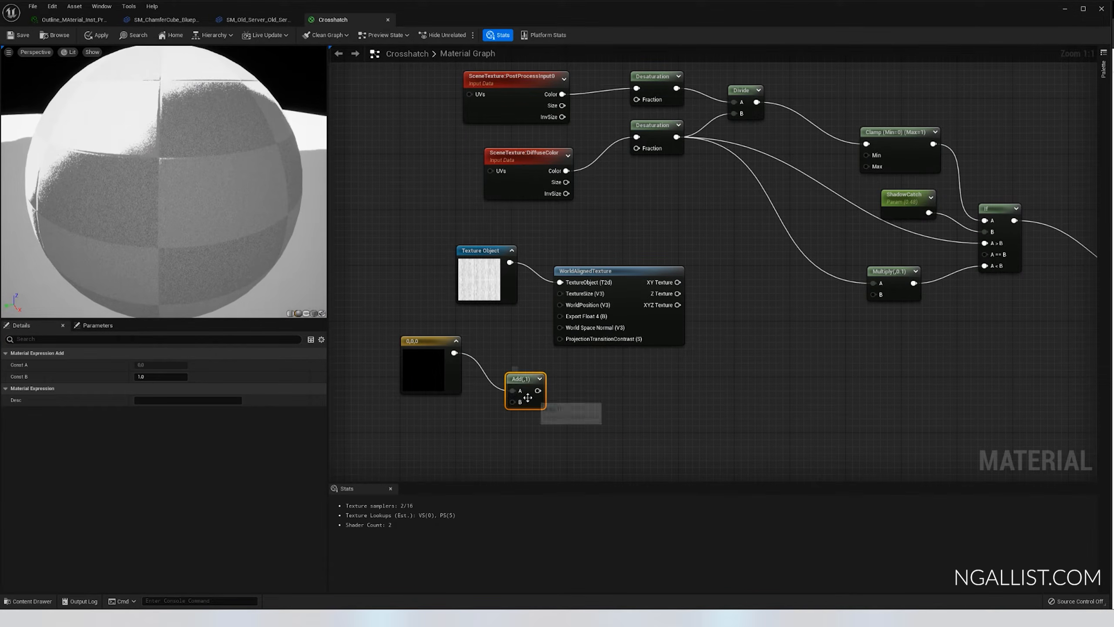
{"action": "left_click_drag", "start_coordinate": [526, 384], "coordinate": [511, 387]}
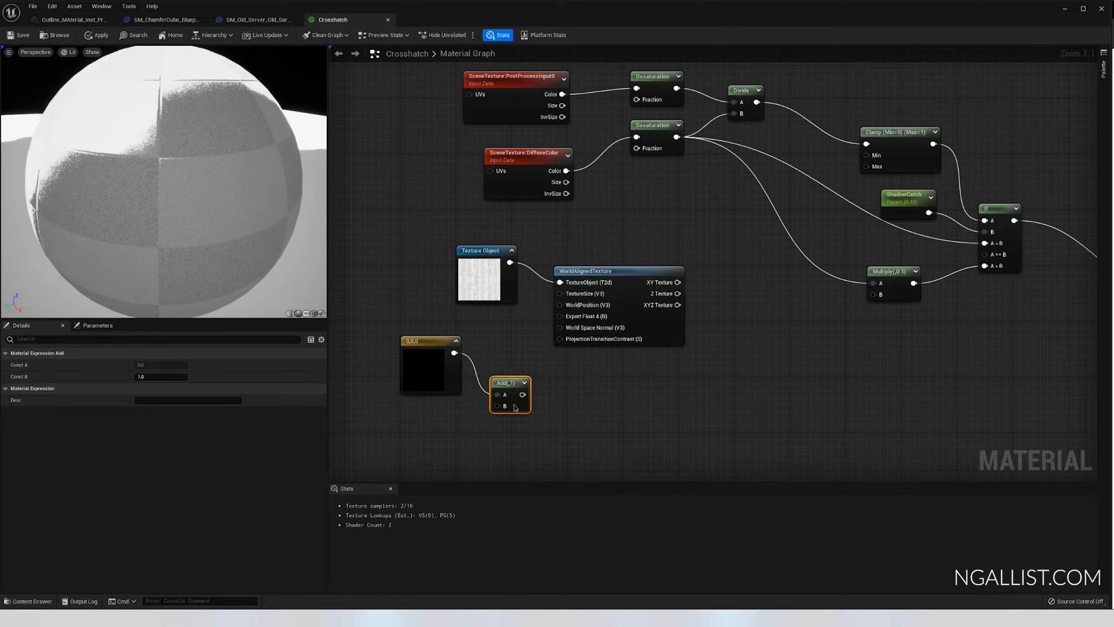
- Set the Constant3Vector's R, G and B to 70 and connect the Add output to WorldAlignedTexture's TextureSize input
{"action": "left_click", "coordinate": [458, 377]}
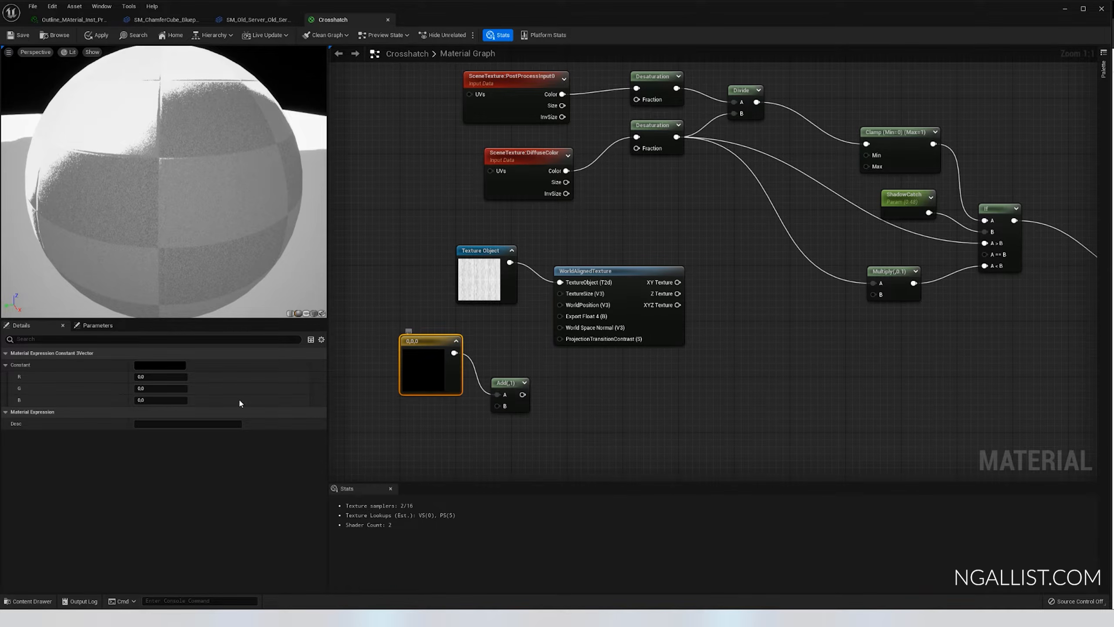
{"action": "left_click", "coordinate": [156, 378]}
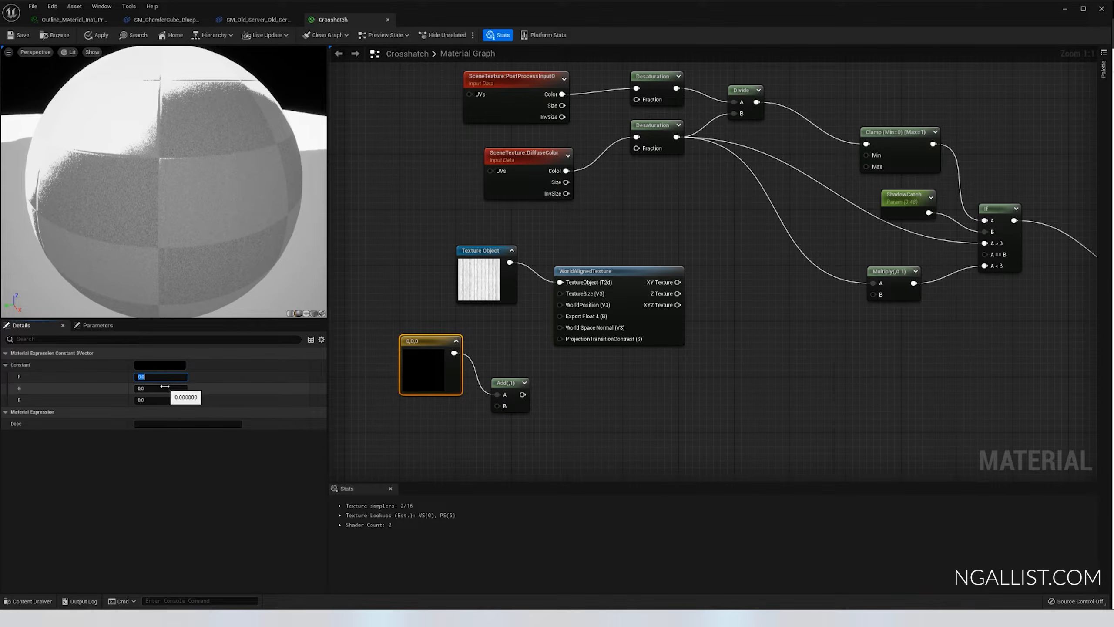
{"action": "type", "text": "70"}
{"action": "key", "text": "Tab"}
{"action": "type", "text": "70"}
{"action": "key", "text": "Tab"}
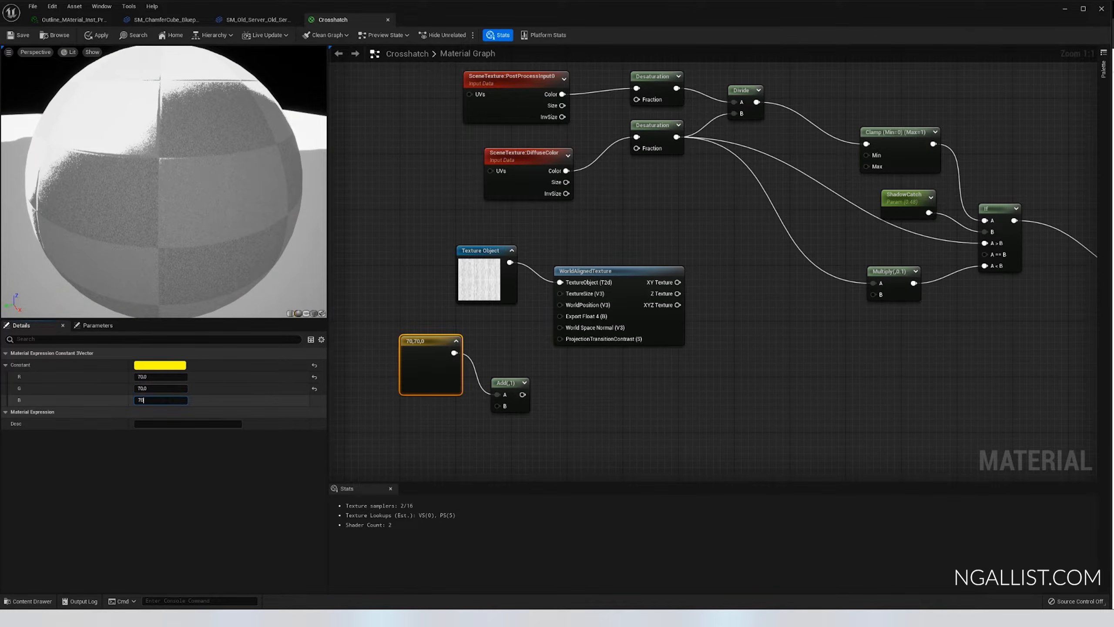
{"action": "type", "text": "70"}
{"action": "key", "text": "Return"}
{"action": "left_click_drag", "start_coordinate": [522, 394], "coordinate": [561, 305]}
- Promote the Add node's B input to a scalar parameter named Crosshatch_Size
{"action": "right_click", "coordinate": [500, 407]}
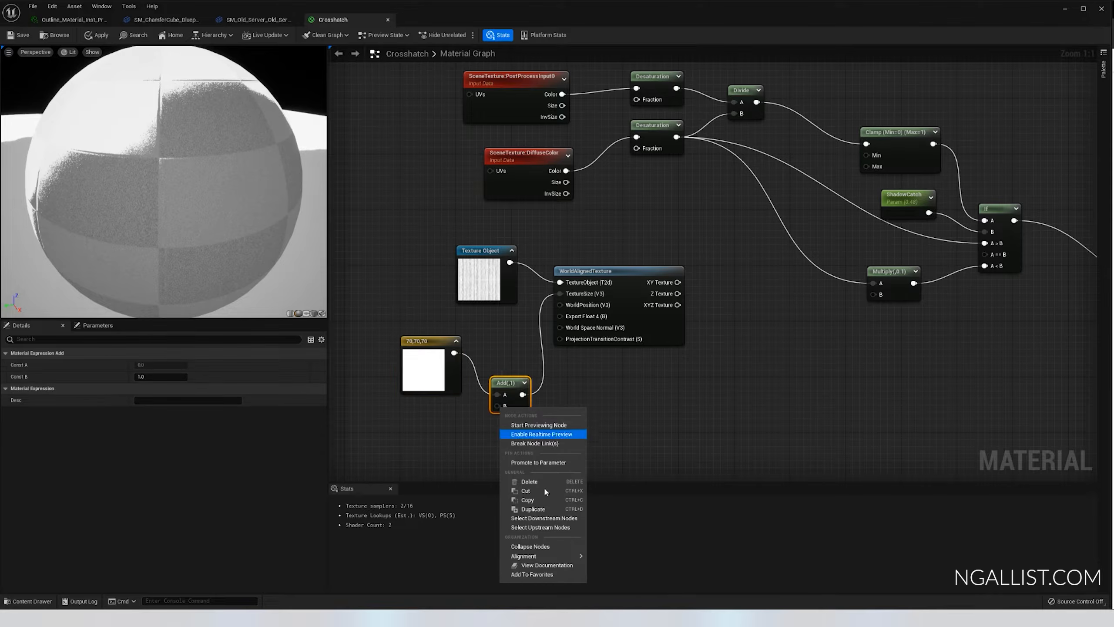
{"action": "left_click", "coordinate": [518, 463]}
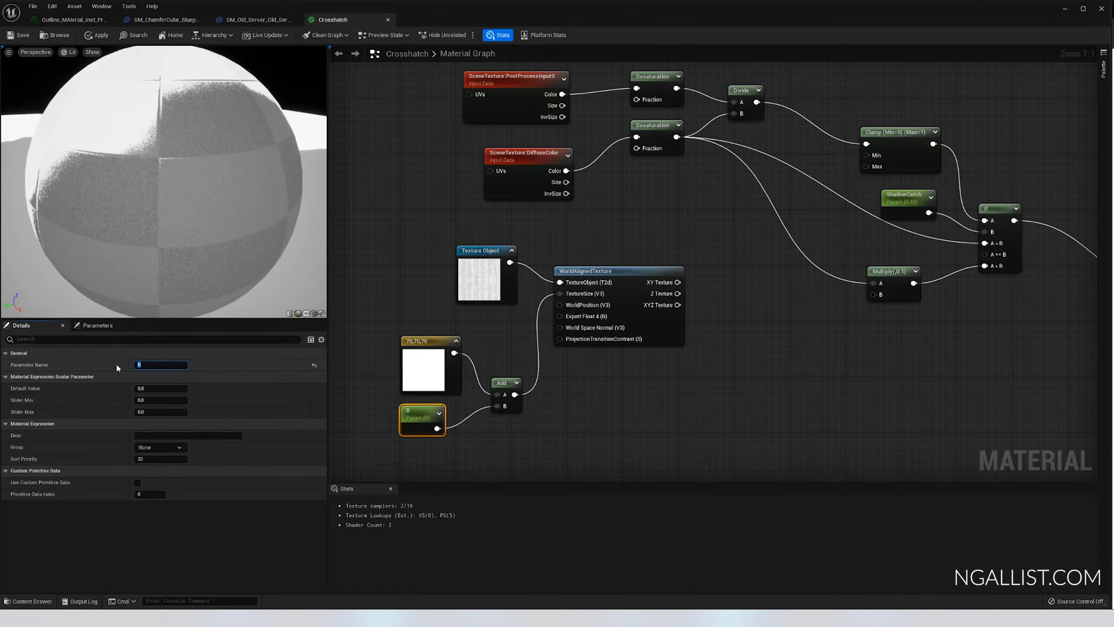
{"action": "type", "text": "Crosshatch_Size"}
{"action": "key", "text": "Return"}
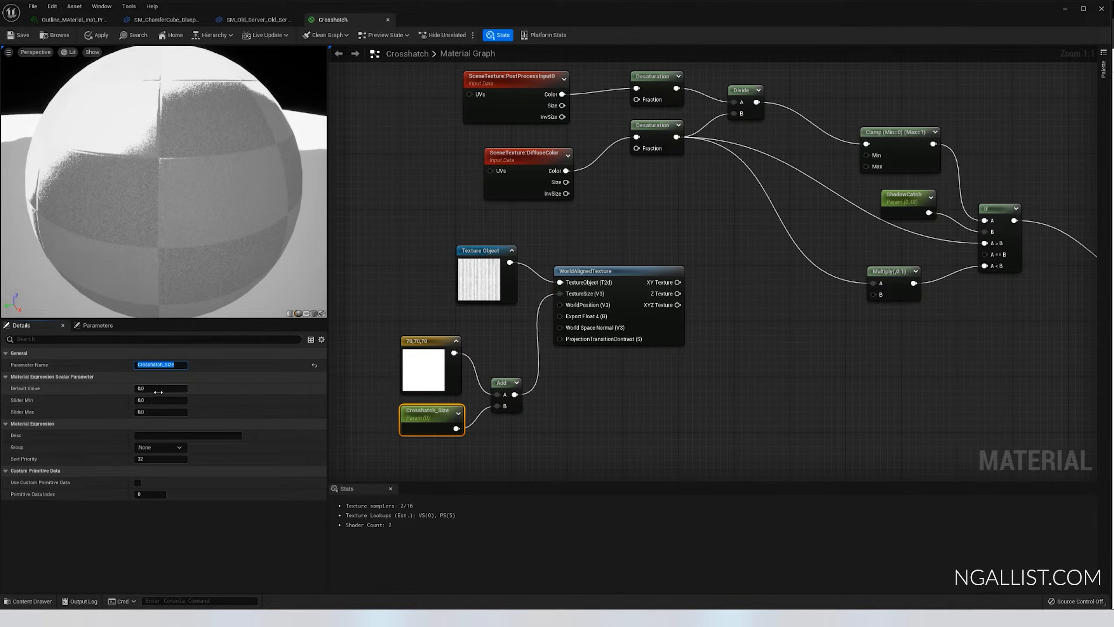
{"action": "left_click", "coordinate": [161, 411]}
{"action": "left_click", "coordinate": [160, 412]}
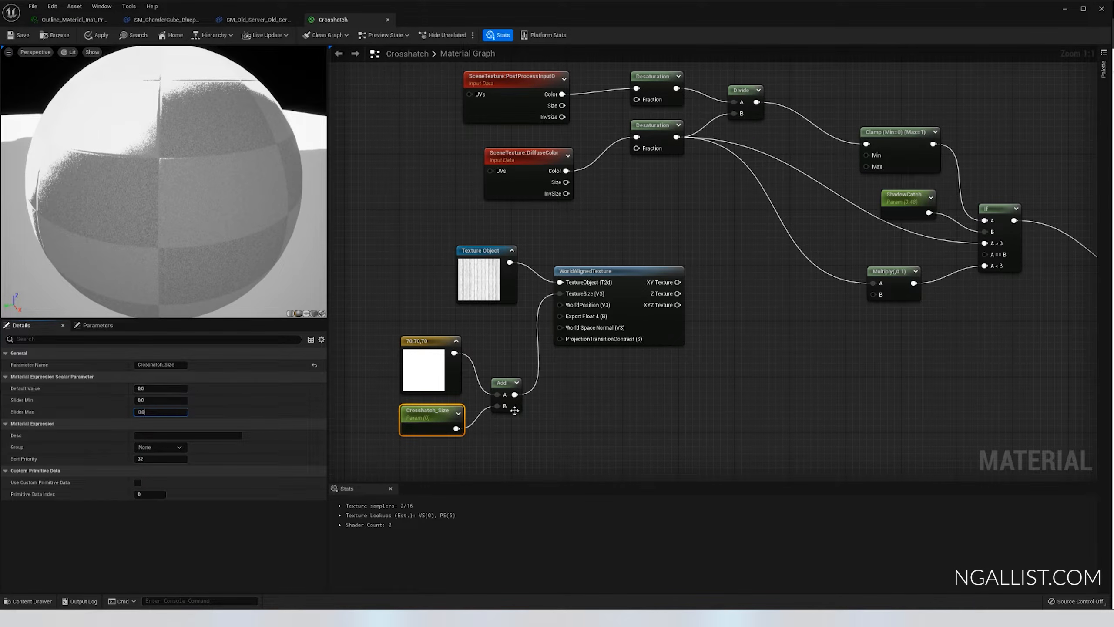
- Align the Add node with its inputs and move it, the Constant3Vector and Crosshatch_Size together up and left of WorldAlignedTexture
{"action": "left_click_drag", "start_coordinate": [508, 397], "coordinate": [509, 383]}
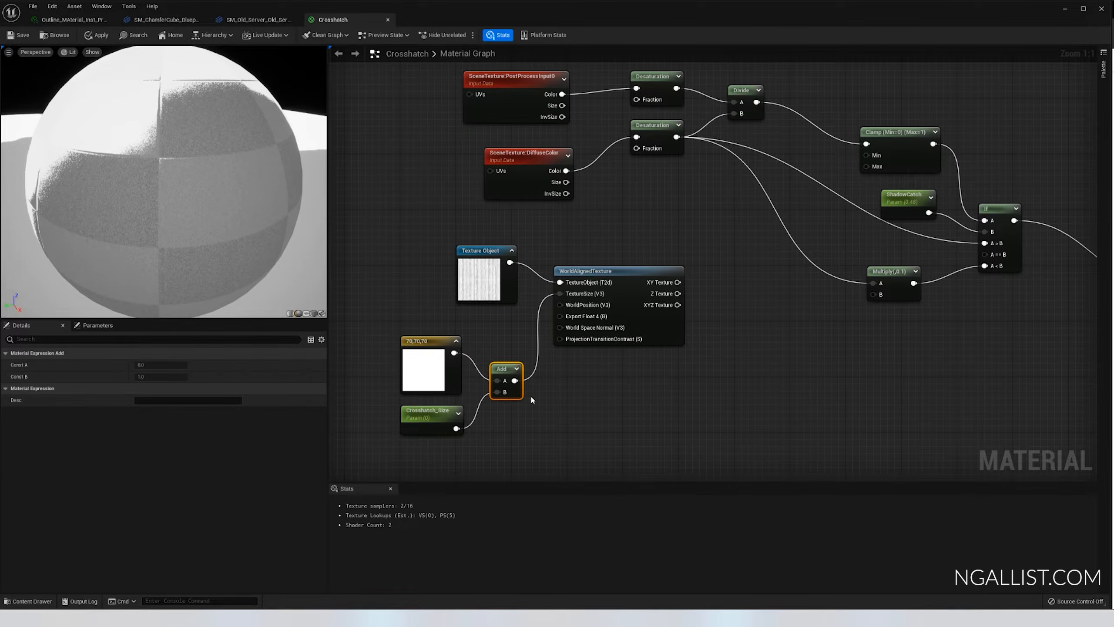
{"action": "right_click_drag", "start_coordinate": [615, 414], "coordinate": [672, 377]}
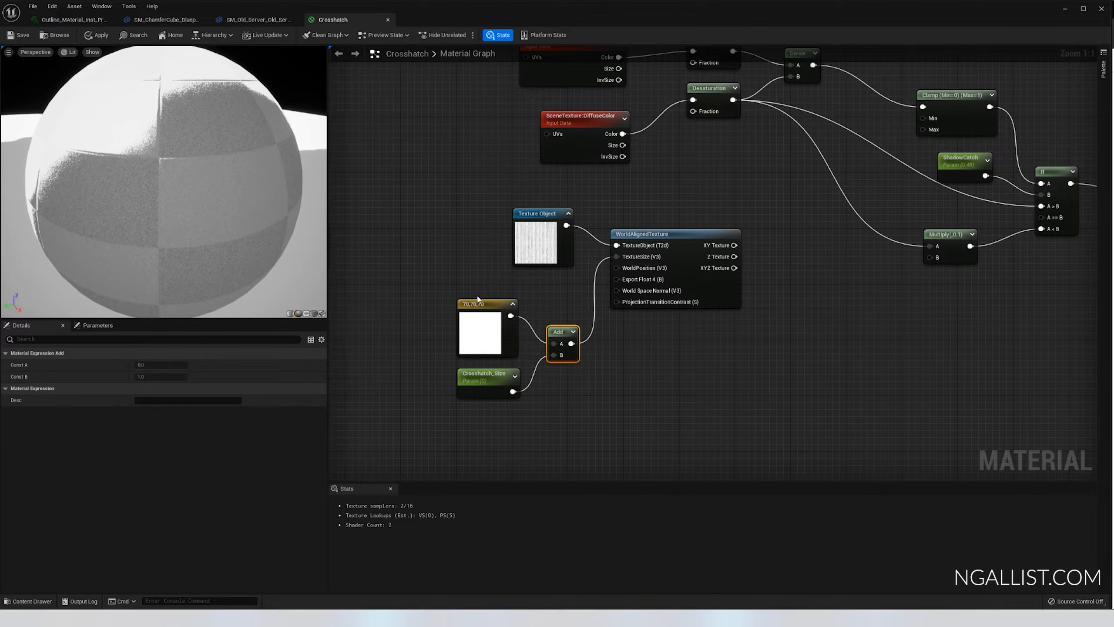
{"action": "left_click_drag", "start_coordinate": [478, 296], "coordinate": [559, 402]}
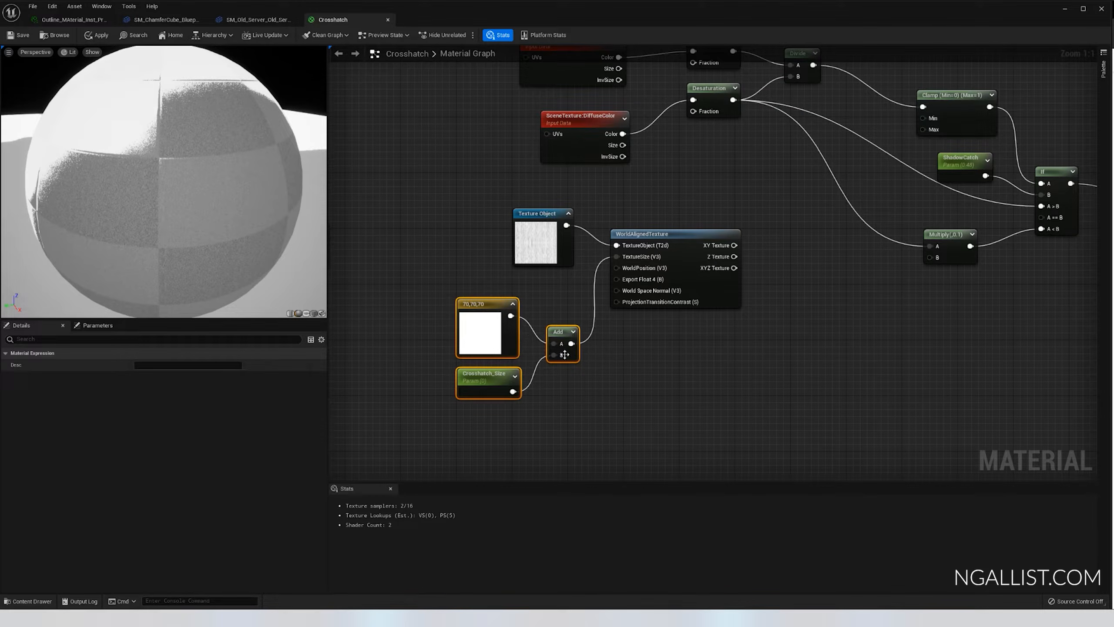
{"action": "left_click_drag", "start_coordinate": [565, 355], "coordinate": [516, 320]}
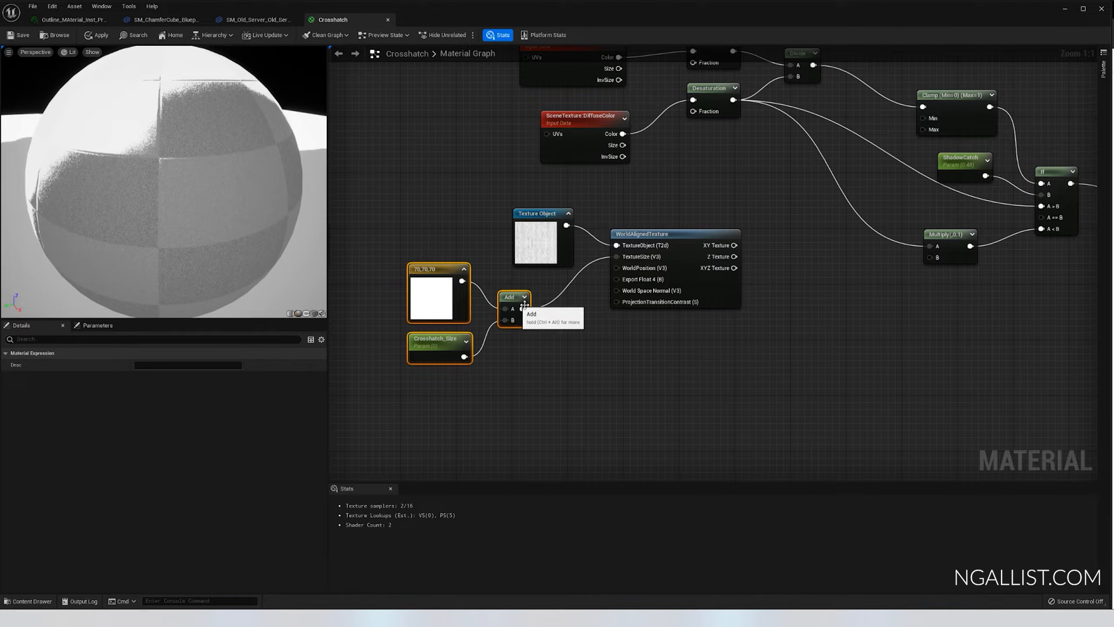
- Try promoting WorldAlignedTexture's ProjectionTransitionContrast input to a parameter, and delete the new parameter node
{"action": "right_click", "coordinate": [617, 302]}
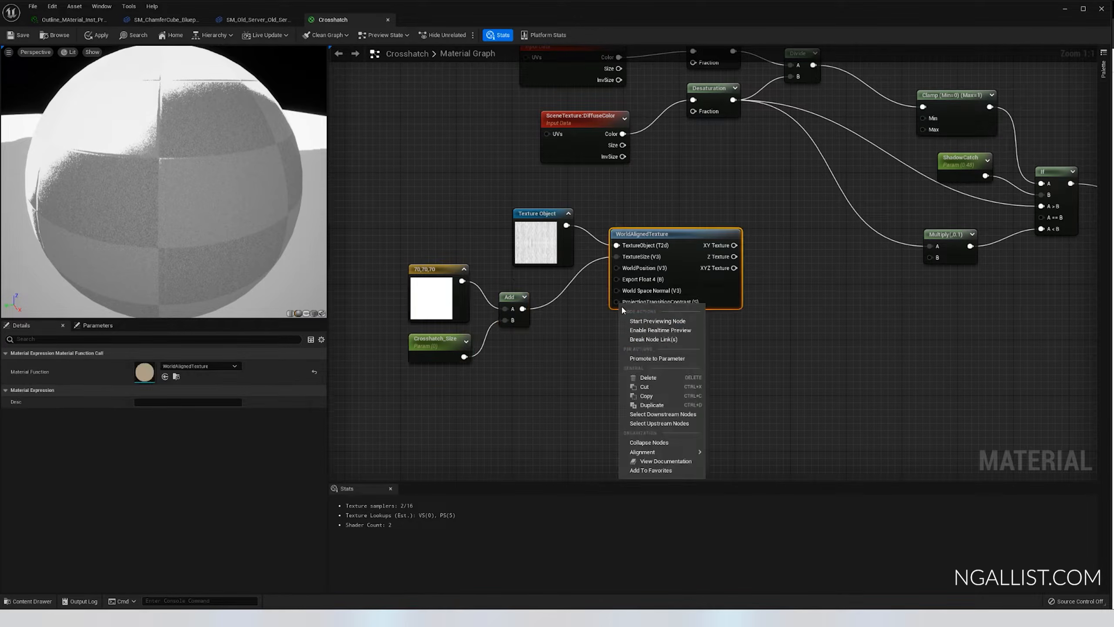
{"action": "left_click", "coordinate": [659, 362]}
{"action": "left_click_drag", "start_coordinate": [593, 256], "coordinate": [510, 401]}
{"action": "left_click", "coordinate": [179, 365]}
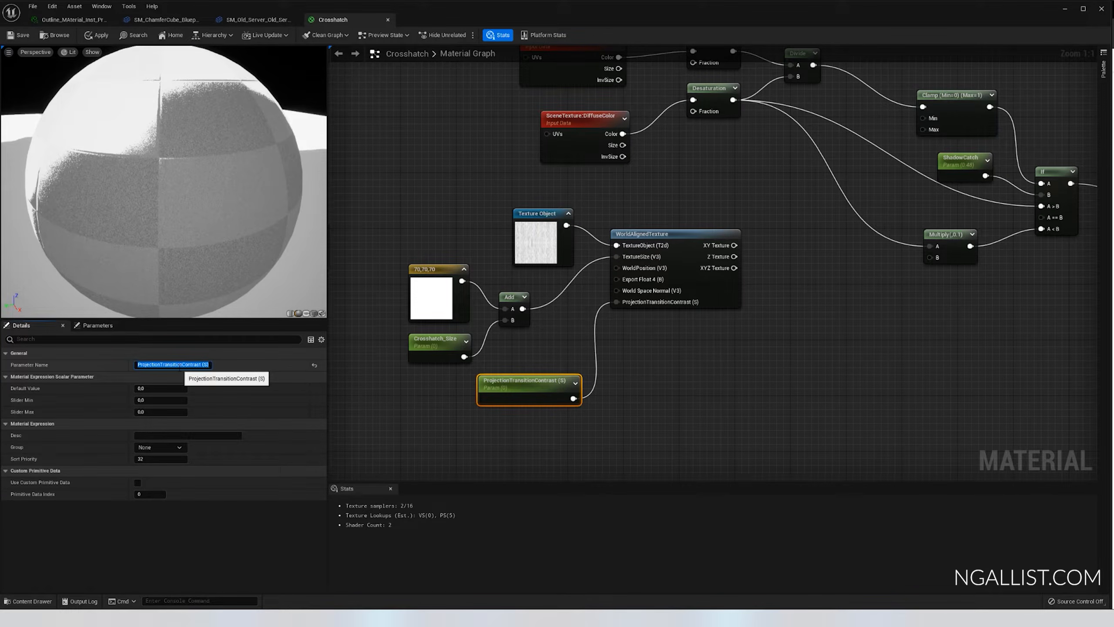
{"action": "left_click", "coordinate": [547, 426]}
{"action": "left_click", "coordinate": [532, 398]}
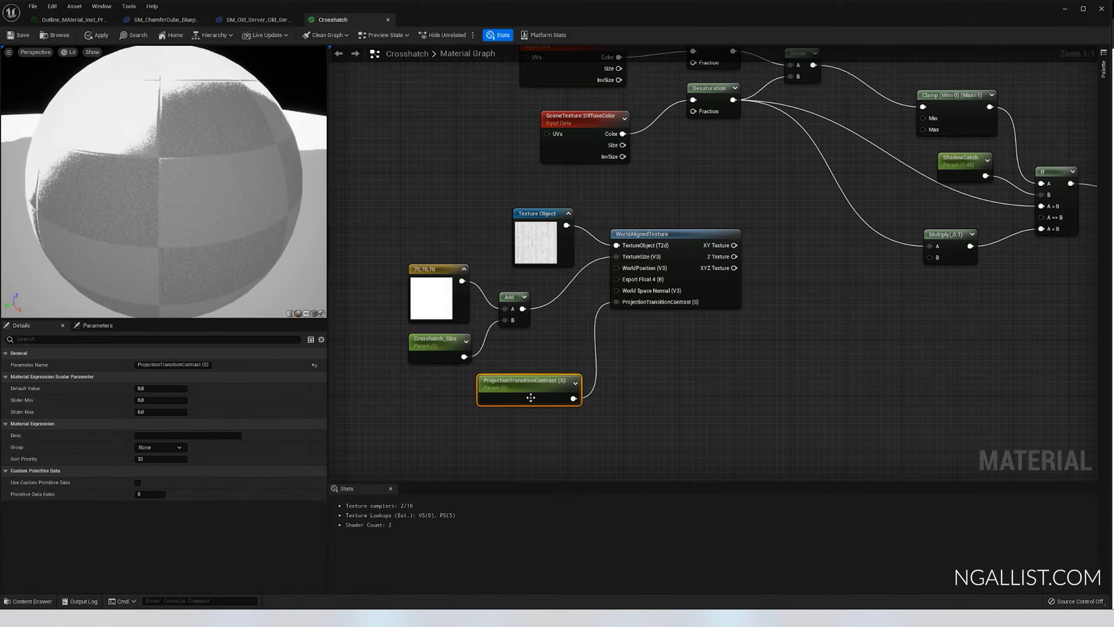
{"action": "key", "text": "Delete"}
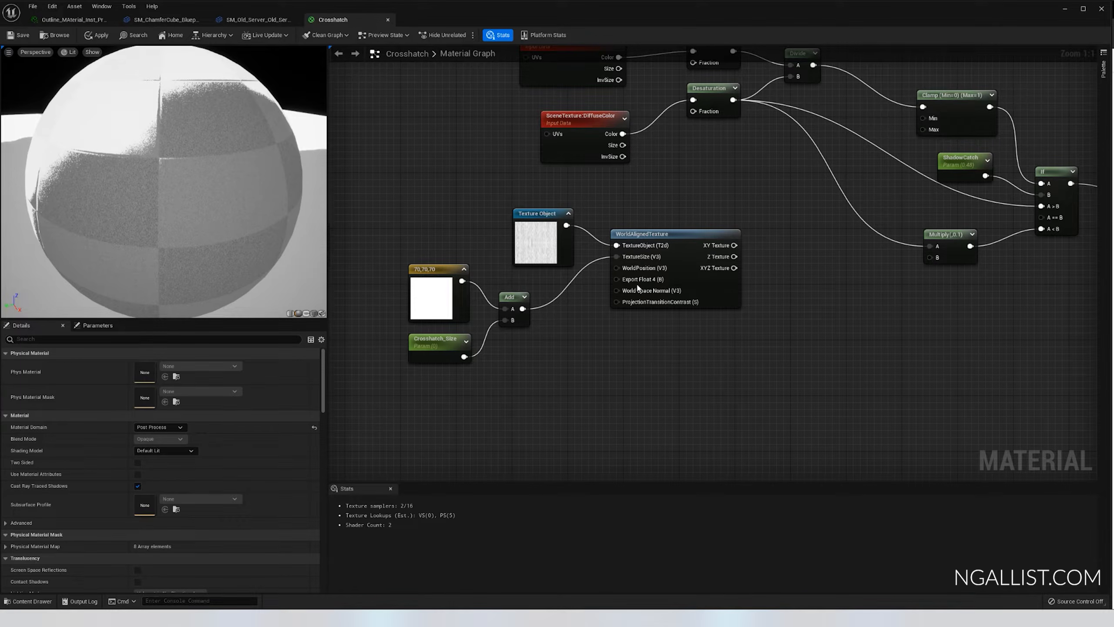
{"action": "mouse_move", "coordinate": [168, 189]}
{"action": "right_mouse_down"}
{"action": "mouse_move", "coordinate": [167, 145]}
{"action": "mouse_move", "coordinate": [167, 193]}
{"action": "right_mouse_up"}
{"action": "left_click_drag", "start_coordinate": [171, 208], "coordinate": [175, 182]}
{"action": "left_click_drag", "start_coordinate": [276, 164], "coordinate": [196, 155]}
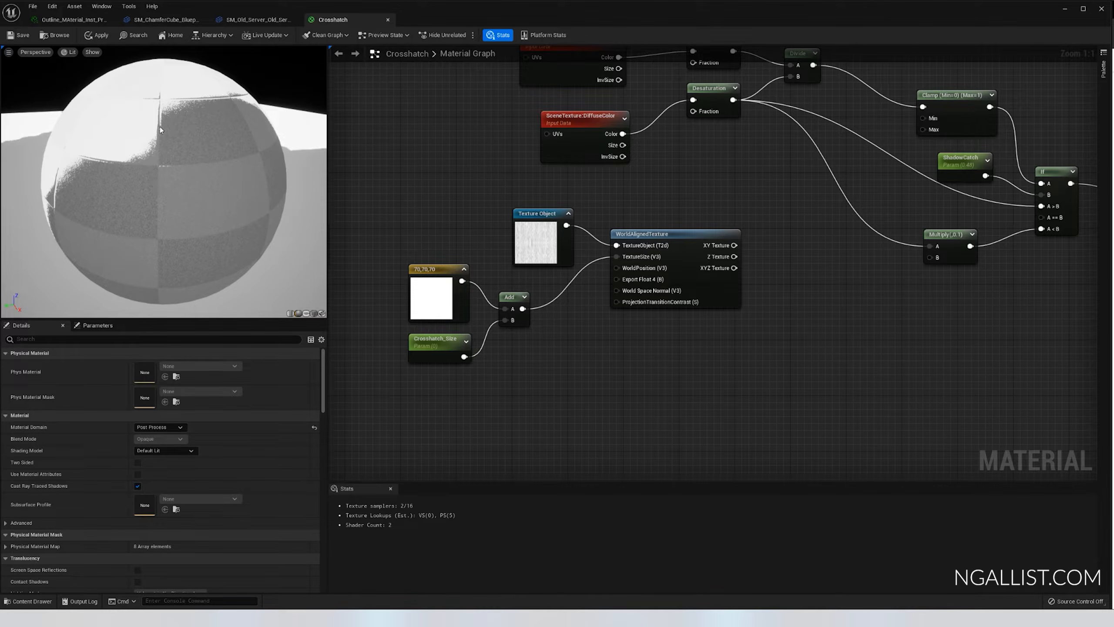
{"action": "left_click_drag", "start_coordinate": [161, 127], "coordinate": [161, 158]}
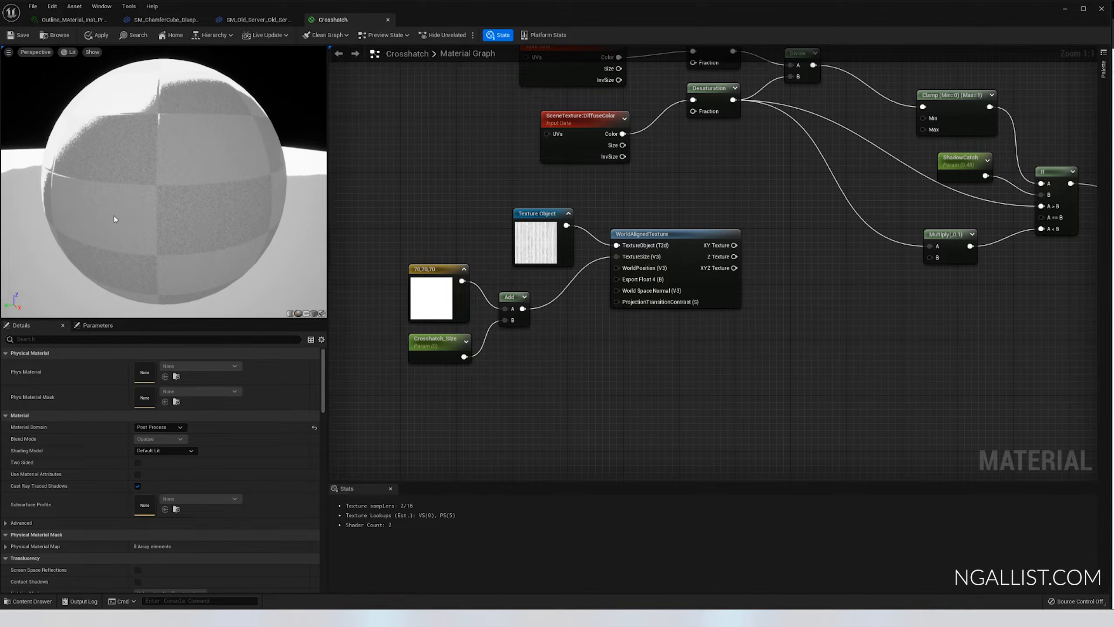
- Add a Constant of 6, connect it to WorldAlignedTexture's ProjectionTransitionContrast input, and place it below and right of the Add node
{"action": "key", "text": "1"}
{"action": "left_click", "coordinate": [561, 358]}
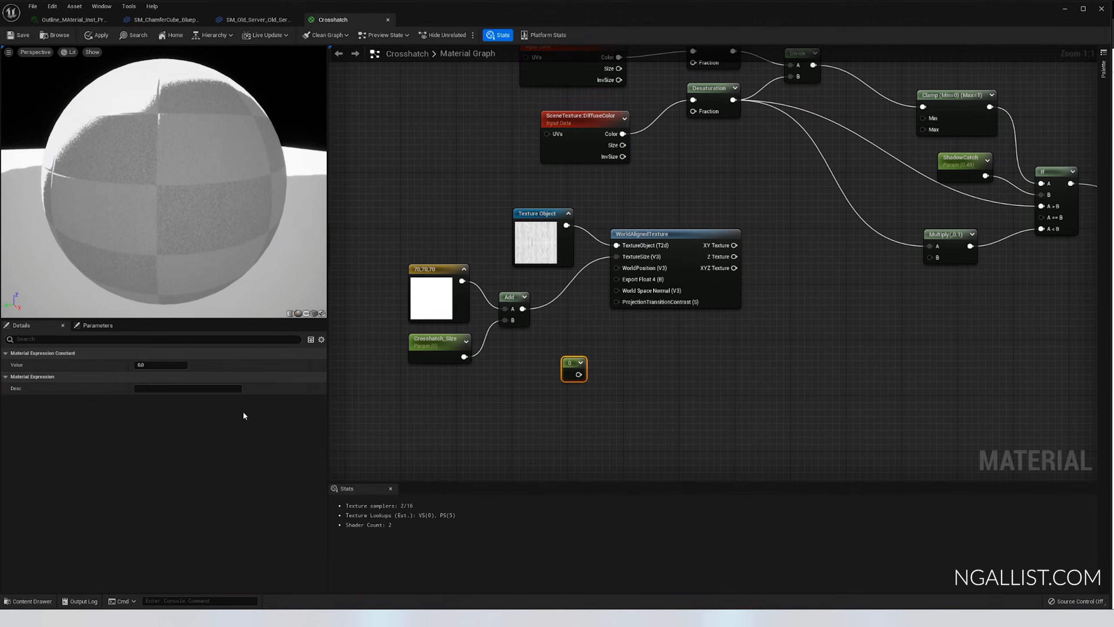
{"action": "left_click", "coordinate": [172, 362]}
{"action": "type", "text": "6"}
{"action": "key", "text": "Return"}
{"action": "left_click_drag", "start_coordinate": [578, 374], "coordinate": [616, 302]}
{"action": "left_click_drag", "start_coordinate": [570, 363], "coordinate": [539, 339]}
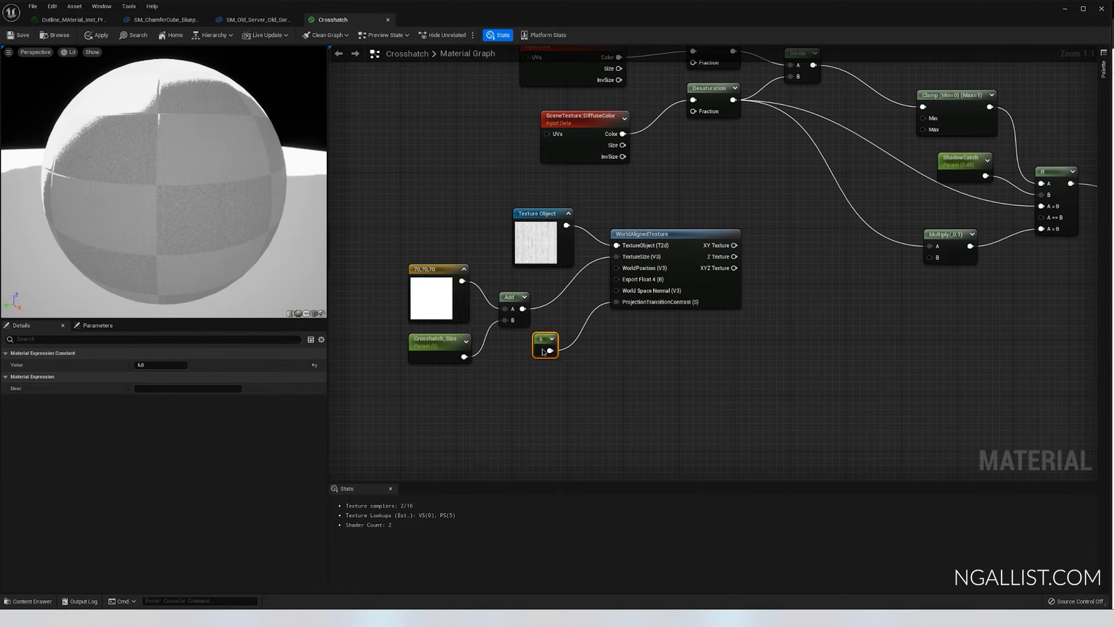
- Connect WorldAlignedTexture's XYZ Texture output to the Multiply node's B input and check the result on the preview sphere
{"action": "scroll", "coordinate": [771, 307], "scroll_direction": "down", "scroll_amount": 2}
{"action": "right_click_drag", "start_coordinate": [771, 307], "coordinate": [599, 320]}
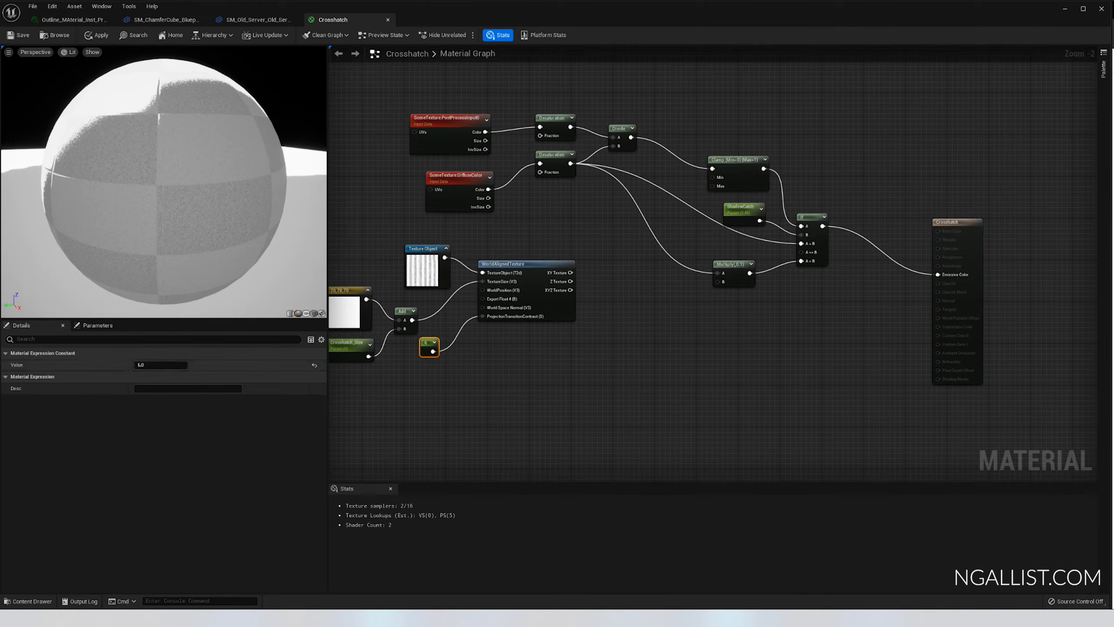
{"action": "scroll", "coordinate": [656, 290], "scroll_direction": "up", "scroll_amount": 2}
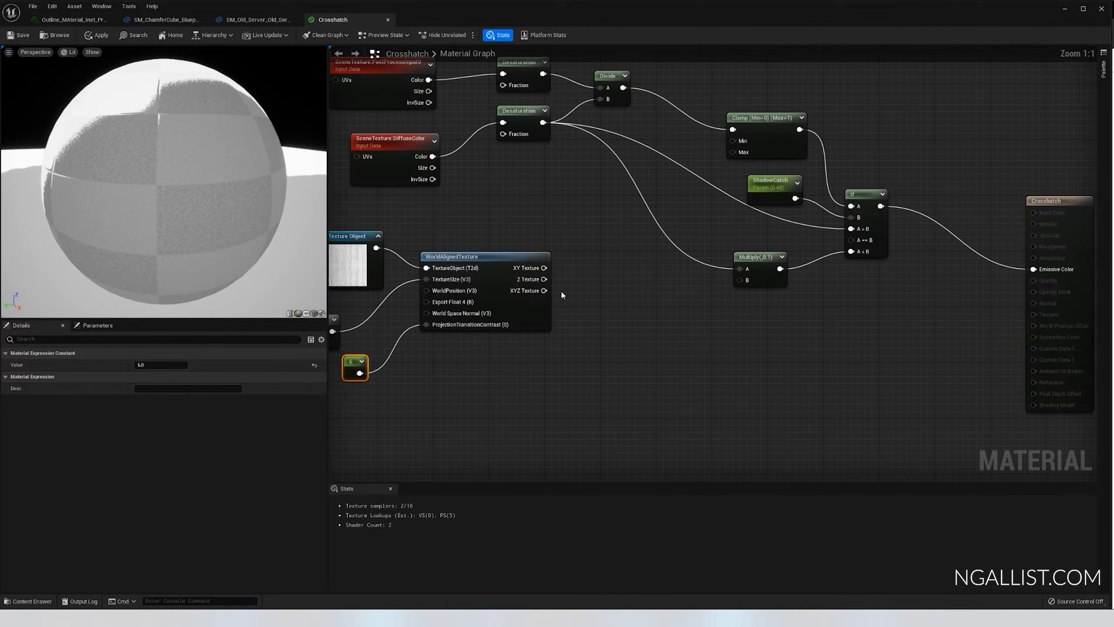
{"action": "left_click_drag", "start_coordinate": [544, 290], "coordinate": [741, 283]}
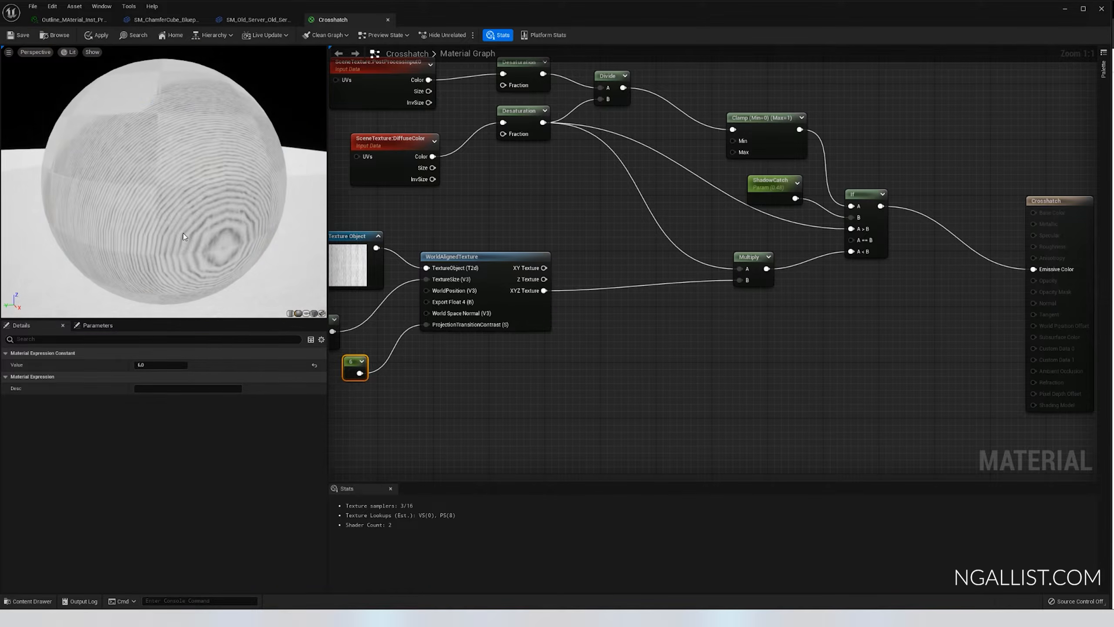
{"action": "left_click_drag", "start_coordinate": [197, 239], "coordinate": [196, 294]}
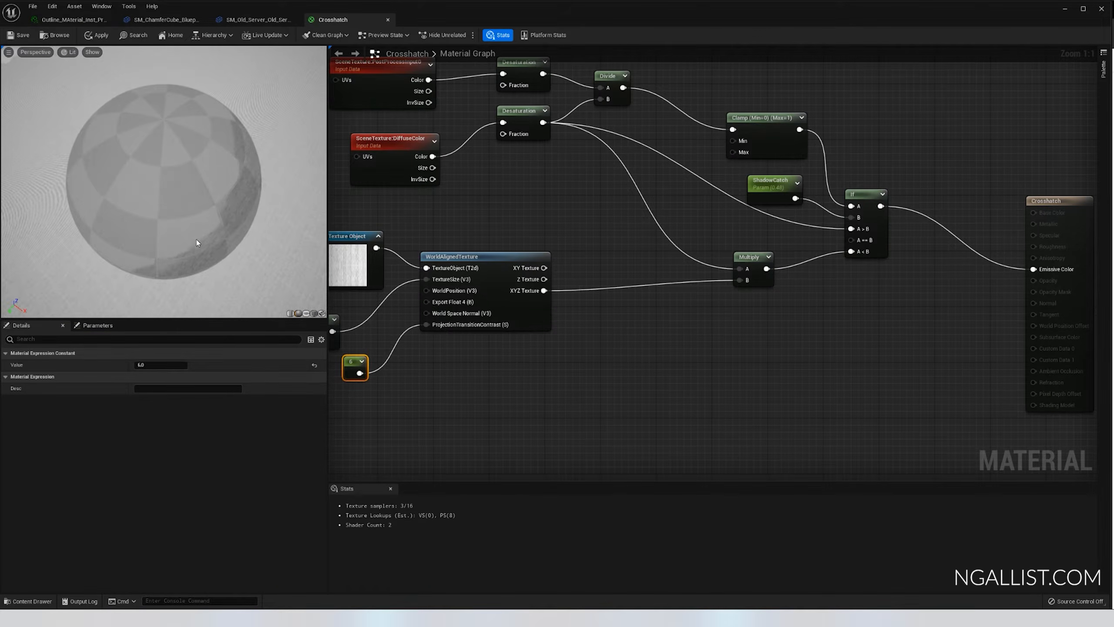
{"action": "scroll", "coordinate": [191, 231], "scroll_direction": "down", "scroll_amount": 5}
{"action": "scroll", "coordinate": [191, 230], "scroll_direction": "up", "scroll_amount": 1}
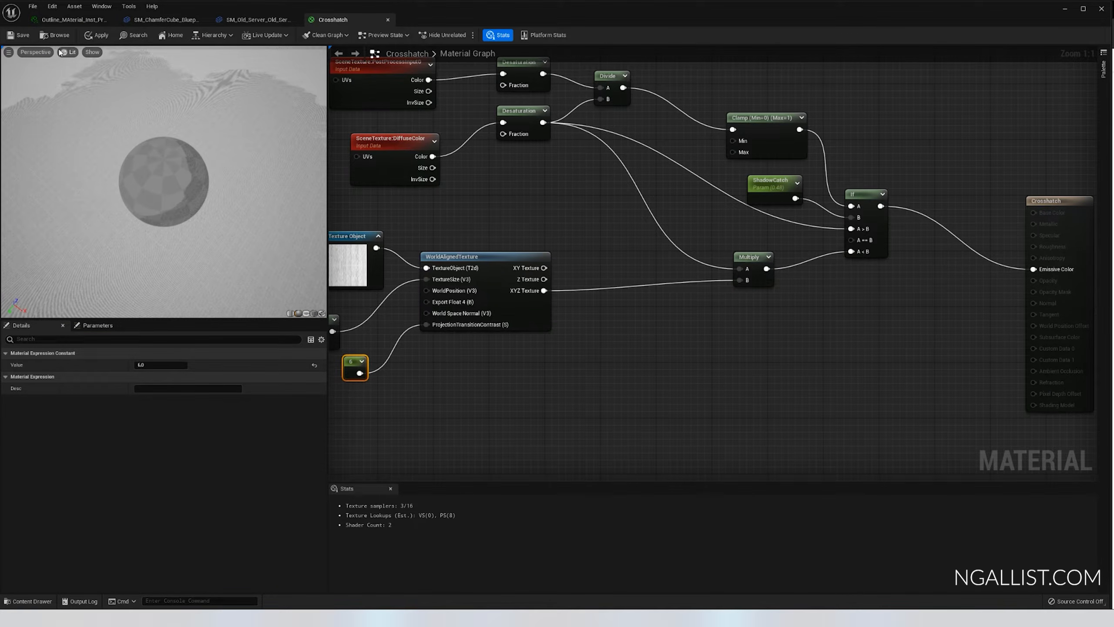
- Set the ShadowCatch parameter's default value to 0.6 and save the material
{"action": "left_click", "coordinate": [772, 187]}
{"action": "left_click", "coordinate": [160, 388]}
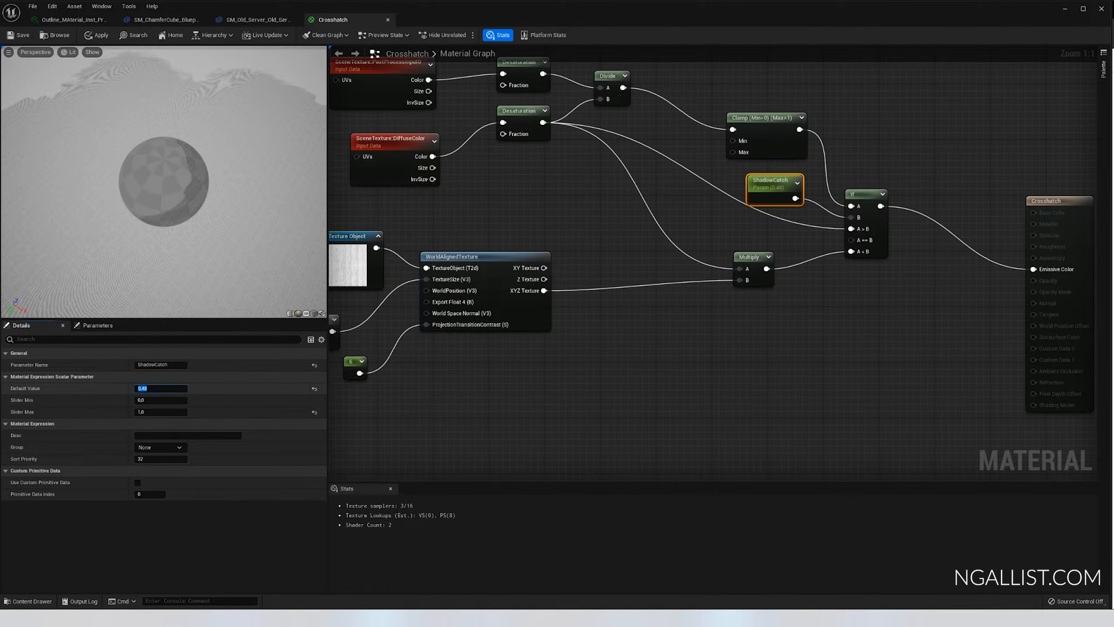
{"action": "key", "text": "Return"}
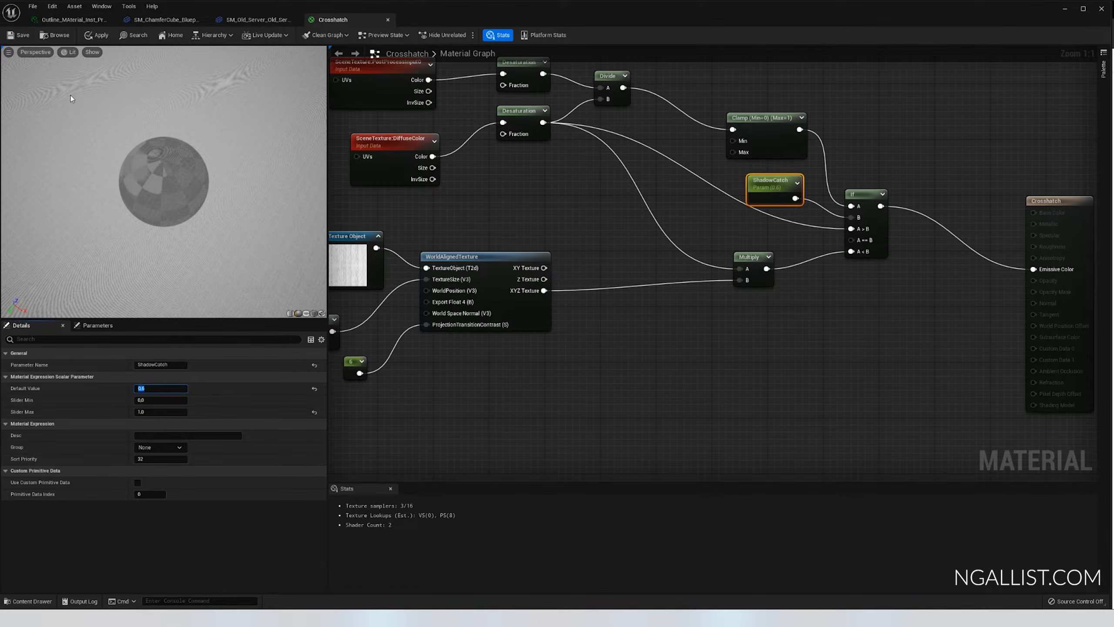
{"action": "left_click", "coordinate": [13, 37]}
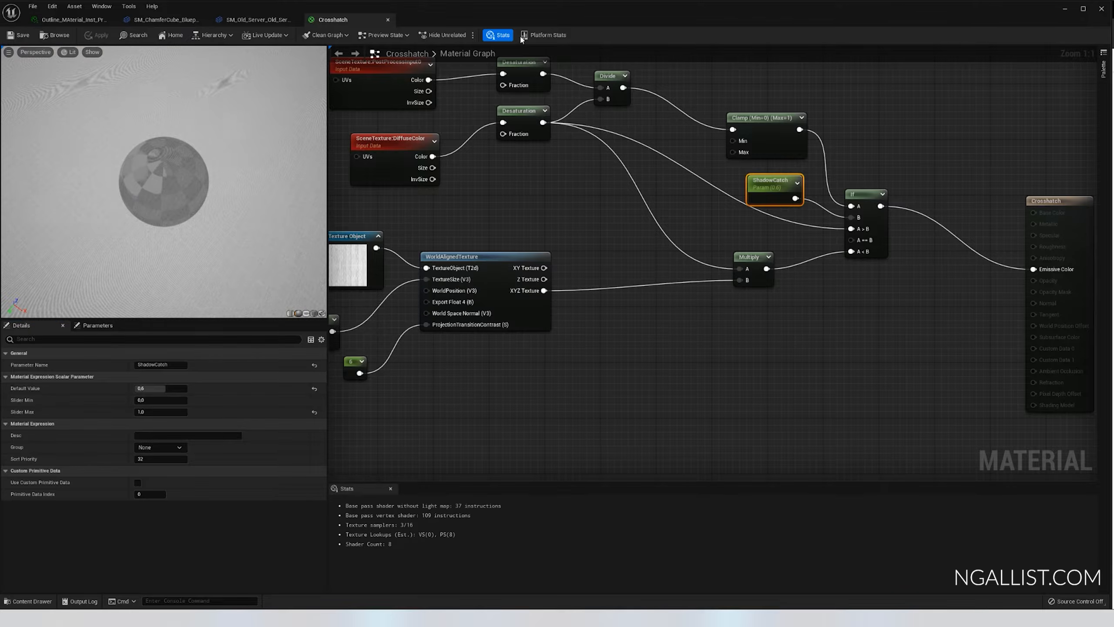
- Uncover the level viewport and examine the crosshatch effect on the characters up close
{"action": "left_click_drag", "start_coordinate": [529, 14], "coordinate": [1113, 144]}
{"action": "left_click", "coordinate": [439, 286]}
{"action": "right_click_drag", "start_coordinate": [439, 286], "coordinate": [540, 371]}
{"action": "key", "text": "w"}
{"action": "key", "text": "s"}
{"action": "key", "text": "w"}
{"action": "key", "text": "s"}
{"action": "key", "text": "e"}
{"action": "key", "text": "a"}
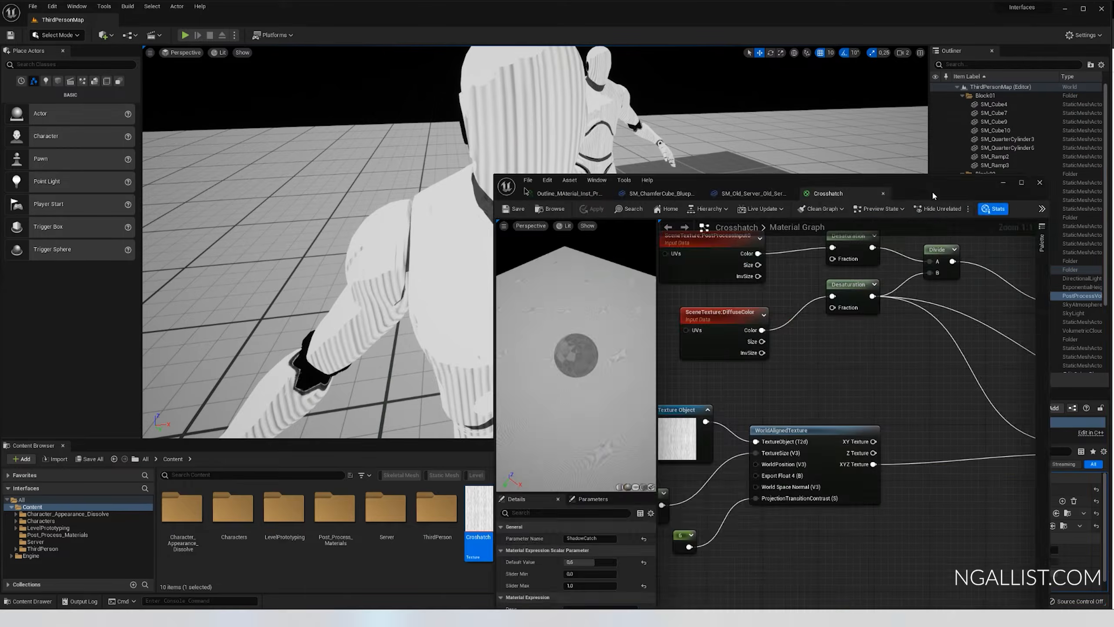
- Move the material output node farther right, and the node joining the two outline groups, with its Clamp, below the crosshatch nodes
{"action": "scroll", "coordinate": [964, 252], "scroll_direction": "down", "scroll_amount": 4}
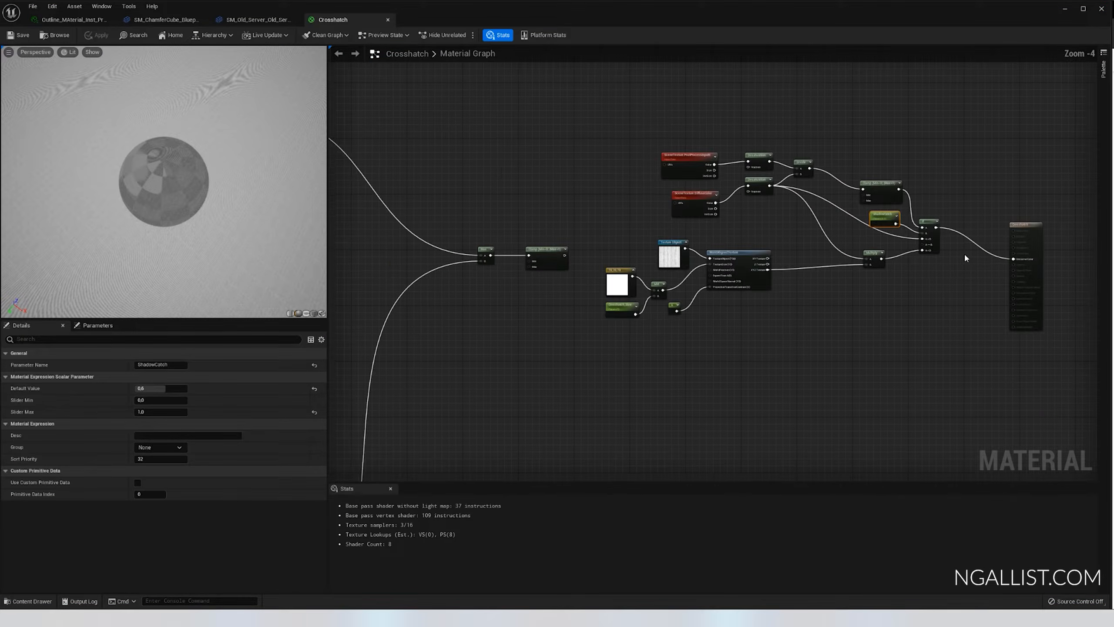
{"action": "left_click_drag", "start_coordinate": [818, 210], "coordinate": [965, 214]}
{"action": "scroll", "coordinate": [692, 310], "scroll_direction": "down", "scroll_amount": 2}
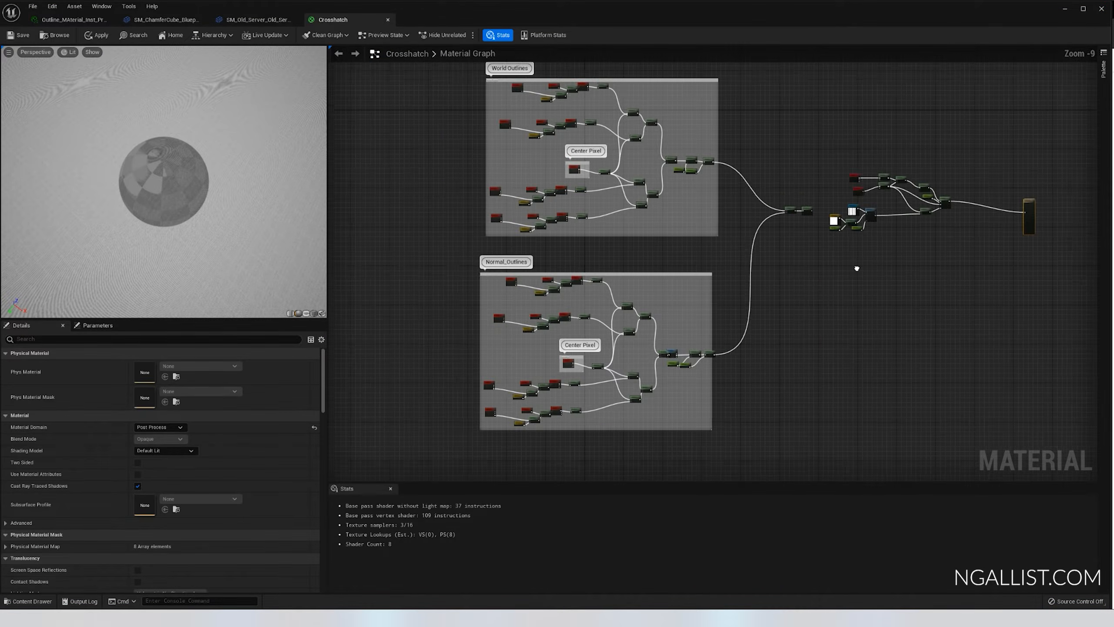
{"action": "scroll", "coordinate": [675, 247], "scroll_direction": "up", "scroll_amount": 3}
{"action": "left_click_drag", "start_coordinate": [702, 270], "coordinate": [625, 207]}
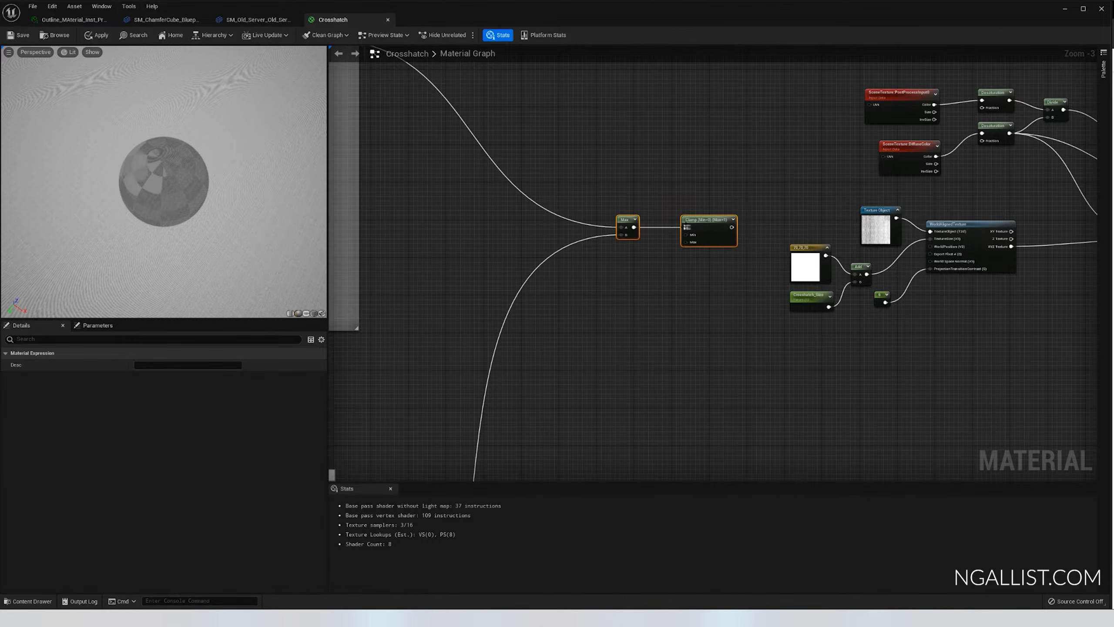
{"action": "left_click_drag", "start_coordinate": [699, 226], "coordinate": [708, 376]}
- Add a CheapContrast node fed by WorldAlignedTexture's XYZ Texture output, and feed its result into a new Multiply node
{"action": "right_click_drag", "start_coordinate": [884, 357], "coordinate": [582, 303]}
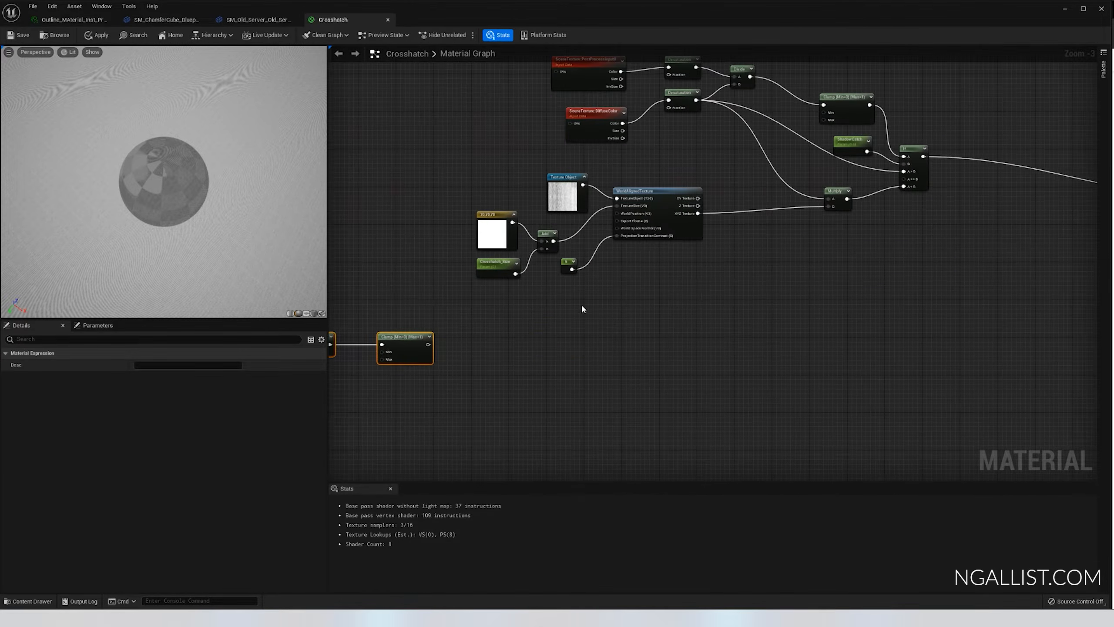
{"action": "scroll", "coordinate": [697, 211], "scroll_direction": "up", "scroll_amount": 3}
{"action": "left_click_drag", "start_coordinate": [667, 209], "coordinate": [713, 249]}
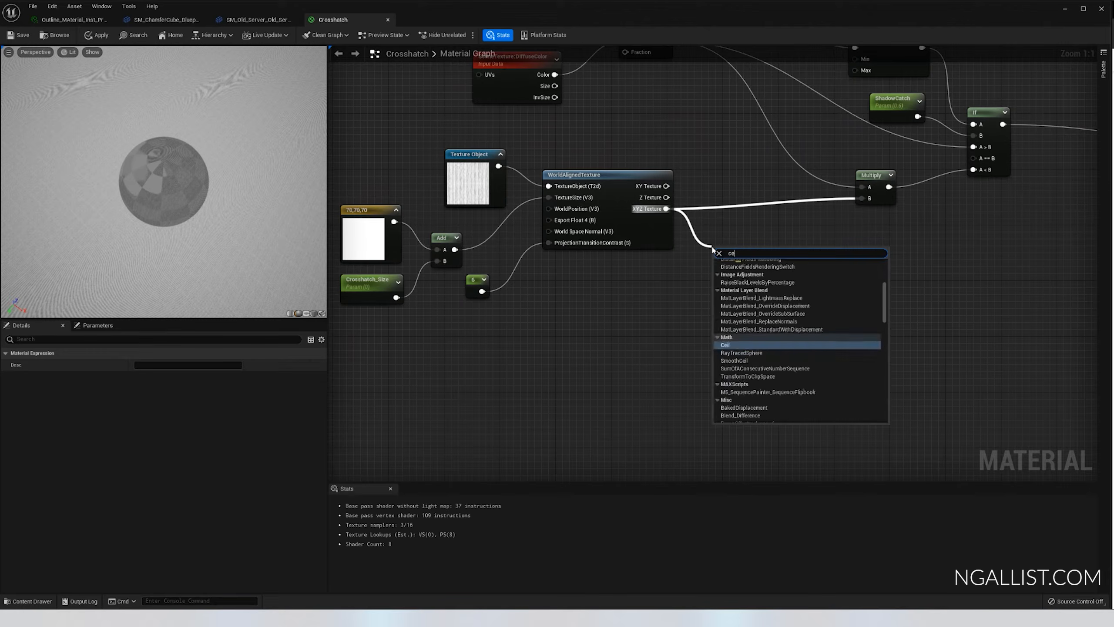
{"action": "type", "text": "c"}
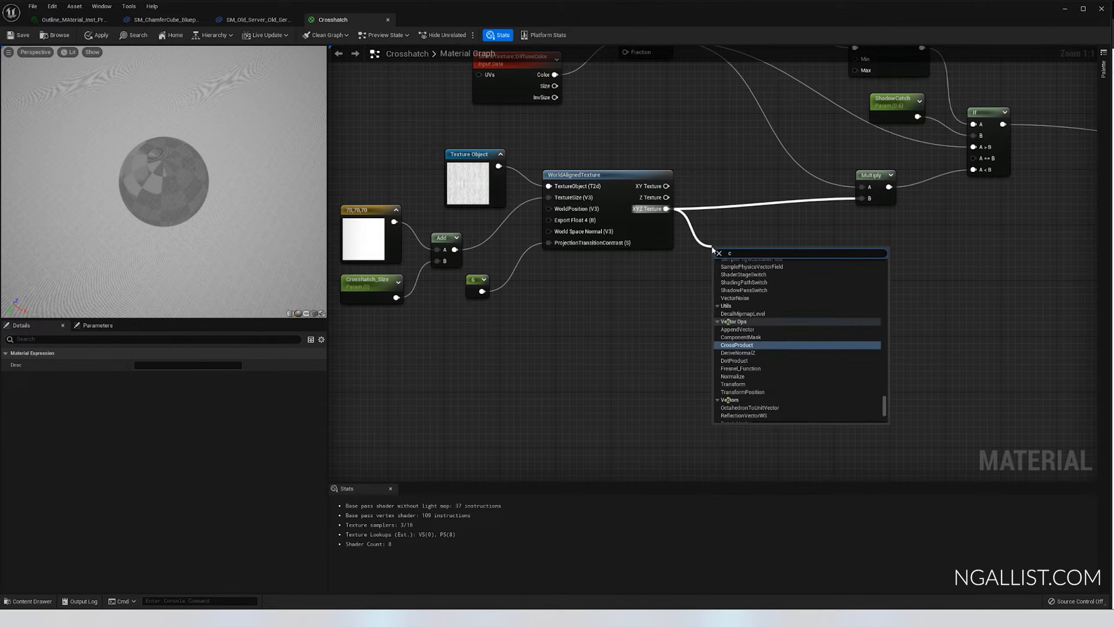
{"action": "type", "text": "heap"}
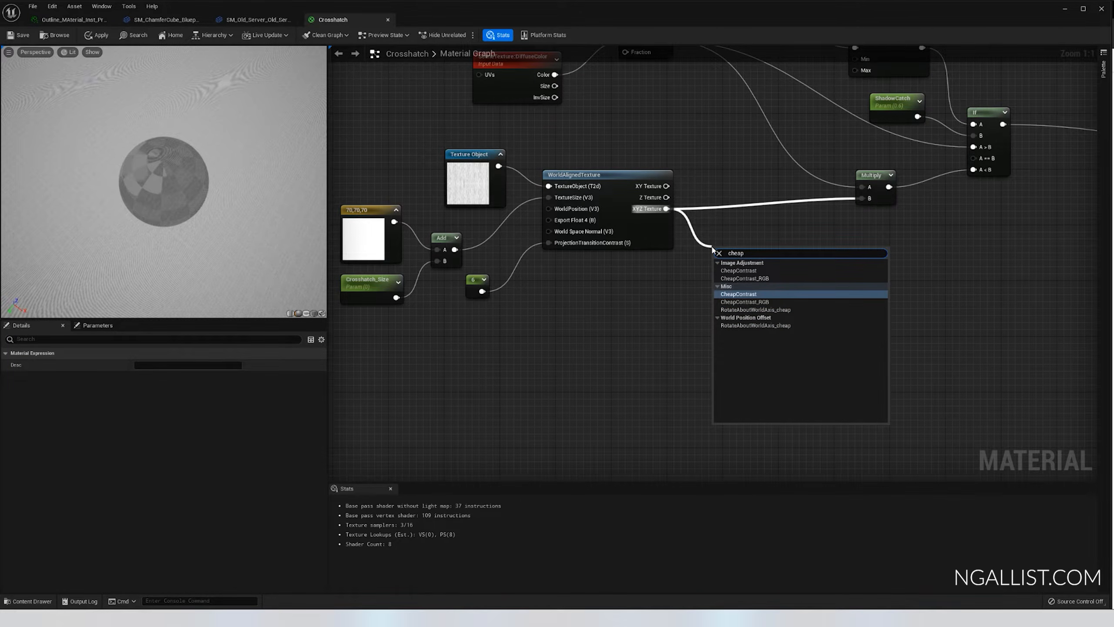
{"action": "key", "text": "Return"}
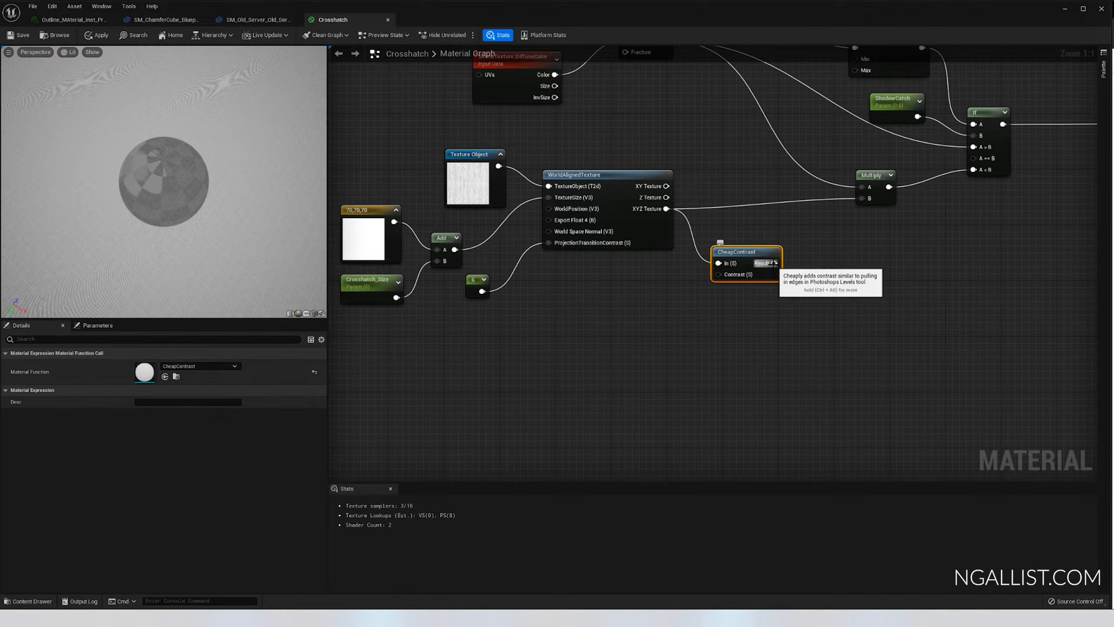
{"action": "left_click_drag", "start_coordinate": [774, 263], "coordinate": [802, 259]}
{"action": "type", "text": "mult"}
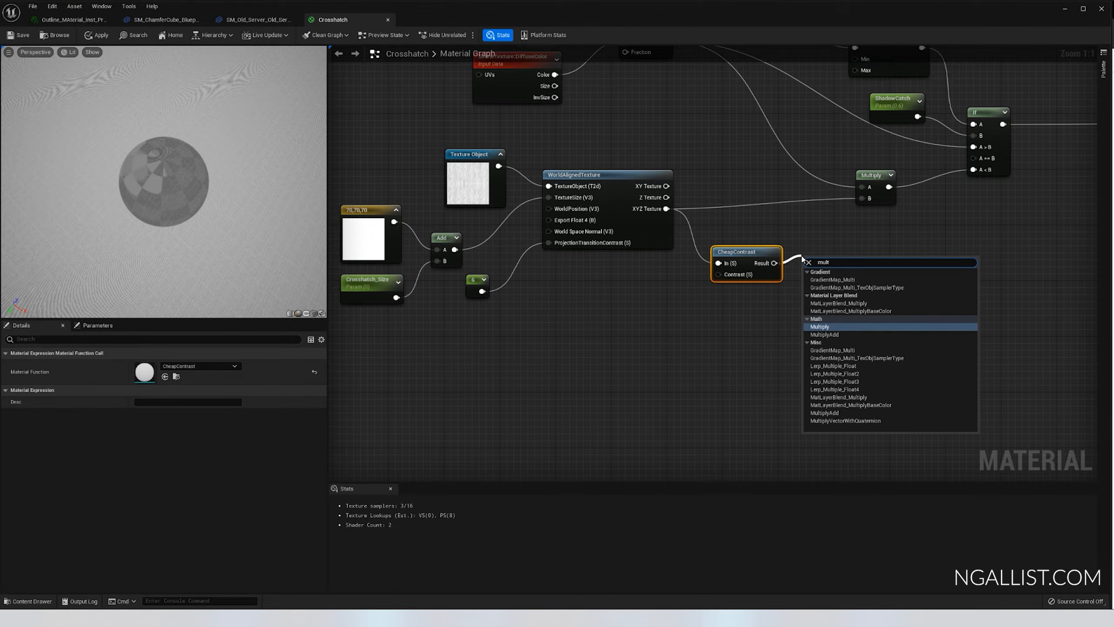
{"action": "key", "text": "Return"}
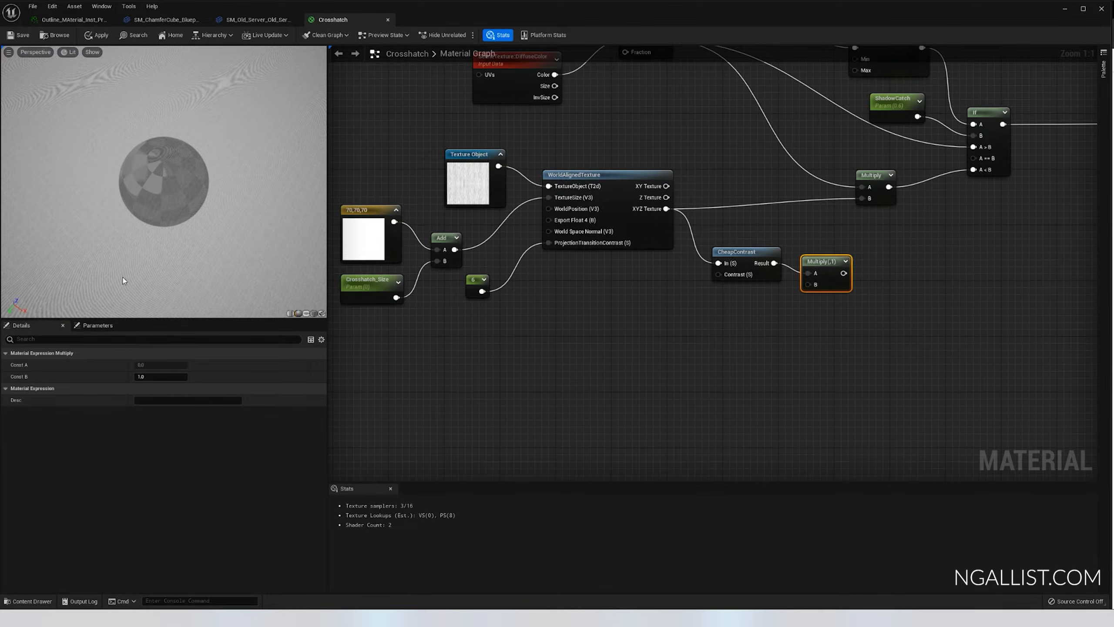
- Promote CheapContrast's Contrast input to a scalar parameter named CS_Contrast, placed down and left of the node
{"action": "right_click", "coordinate": [718, 275]}
{"action": "left_click", "coordinate": [746, 333]}
{"action": "left_click_drag", "start_coordinate": [685, 284], "coordinate": [628, 323]}
{"action": "left_click", "coordinate": [161, 365]}
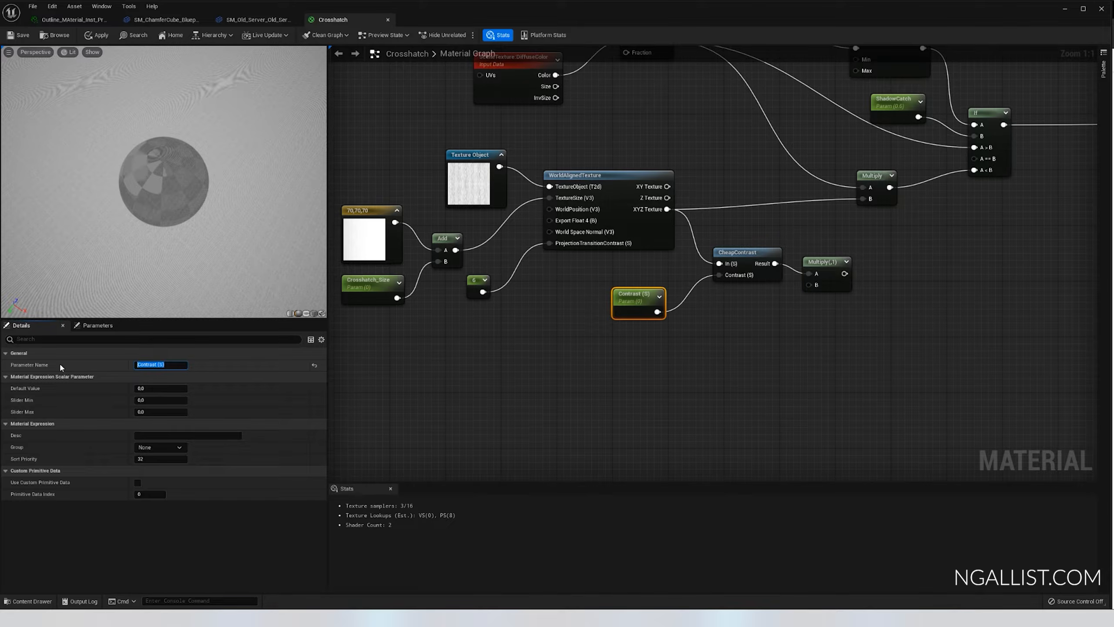
{"action": "type", "text": "CS_Contrast"}
{"action": "key", "text": "Return"}
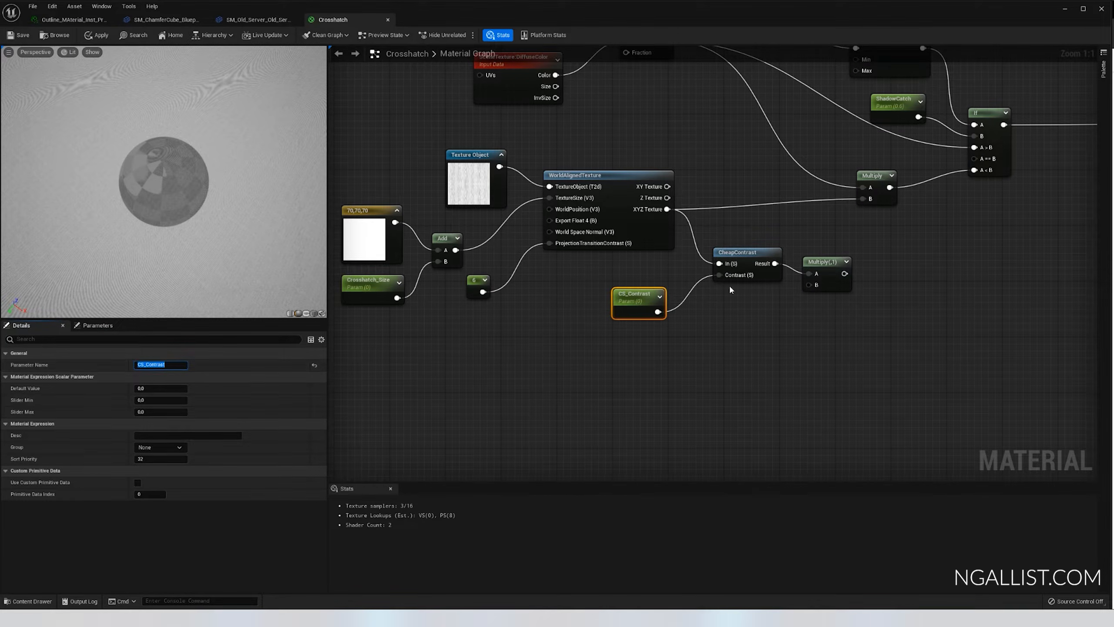
- Promote the new Multiply node's B input to a parameter named CS_Multiplyer, placing it and CheapContrast down and left of the Multiply
{"action": "right_click", "coordinate": [810, 292]}
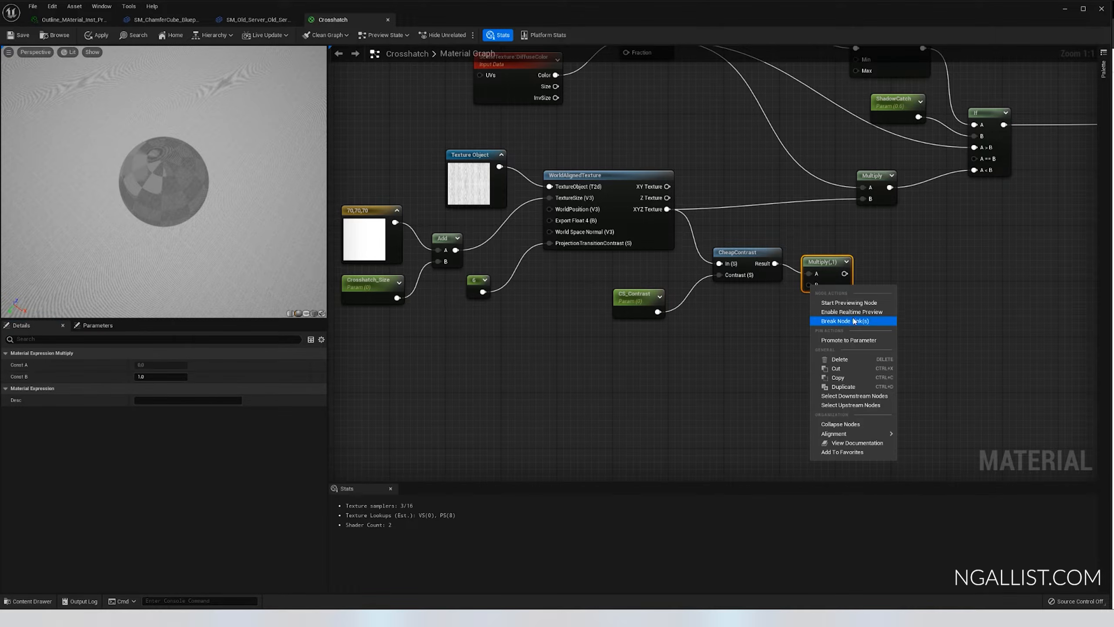
{"action": "left_click", "coordinate": [834, 319]}
{"action": "left_click_drag", "start_coordinate": [779, 279], "coordinate": [745, 334]}
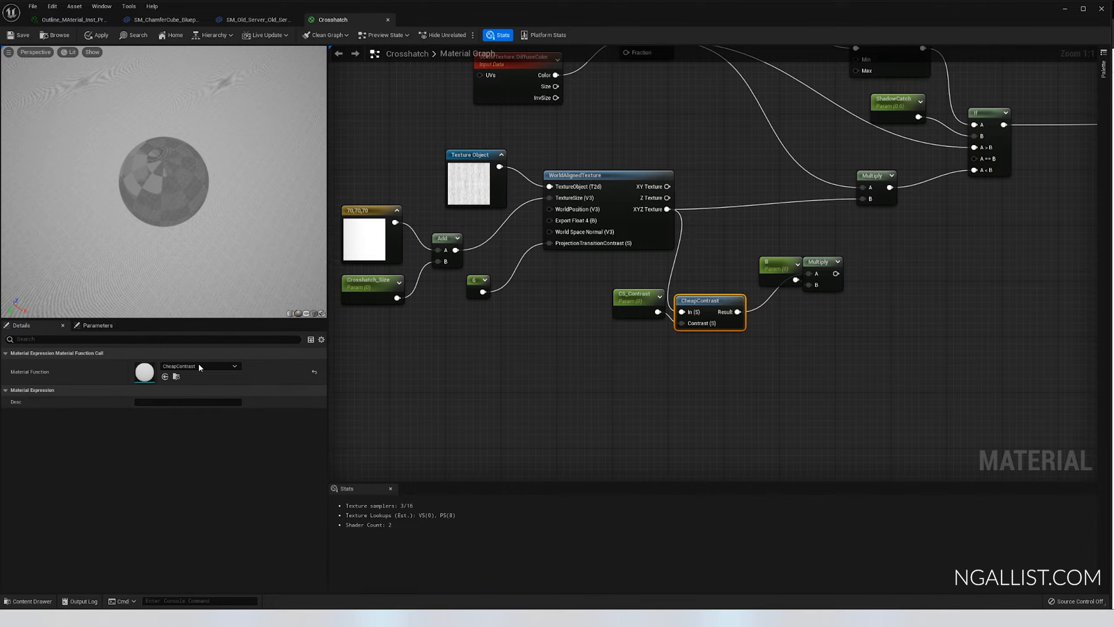
{"action": "left_click_drag", "start_coordinate": [781, 280], "coordinate": [711, 359]}
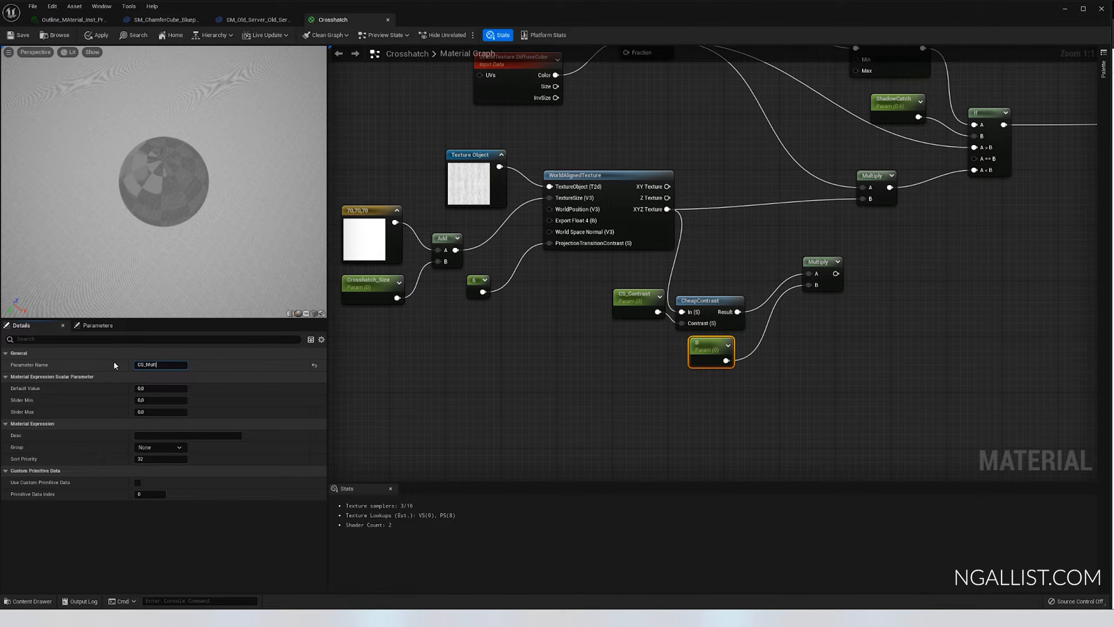
{"action": "type", "text": "CS_Multiplyer"}
{"action": "key", "text": "Return"}
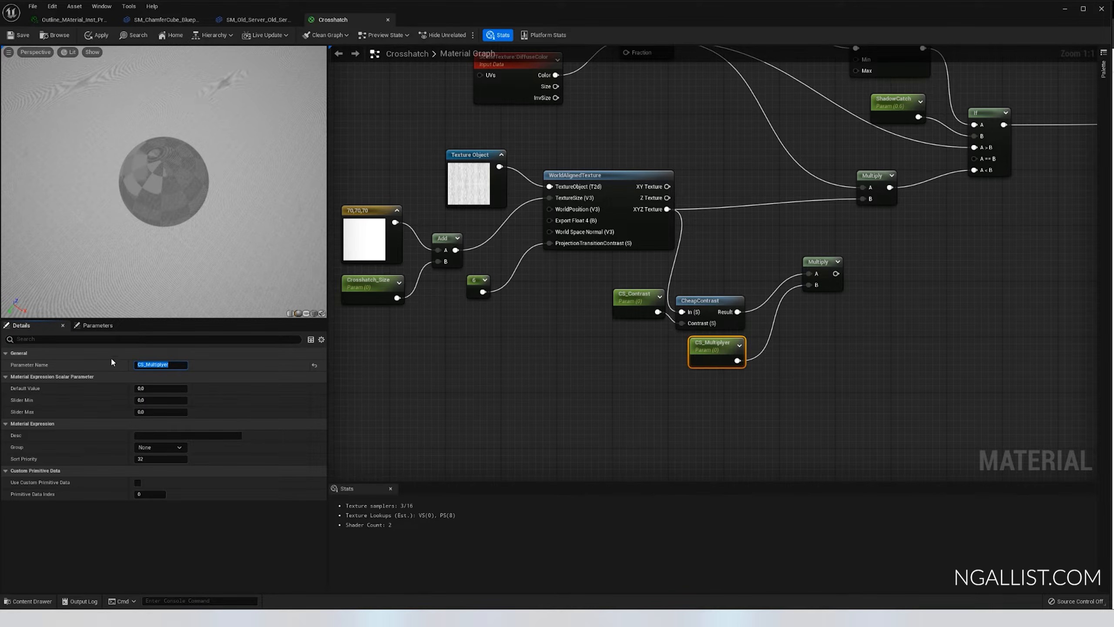
- Set the CS_Multiplyer parameter's default value to 1
{"action": "left_click_drag", "start_coordinate": [198, 286], "coordinate": [173, 261]}
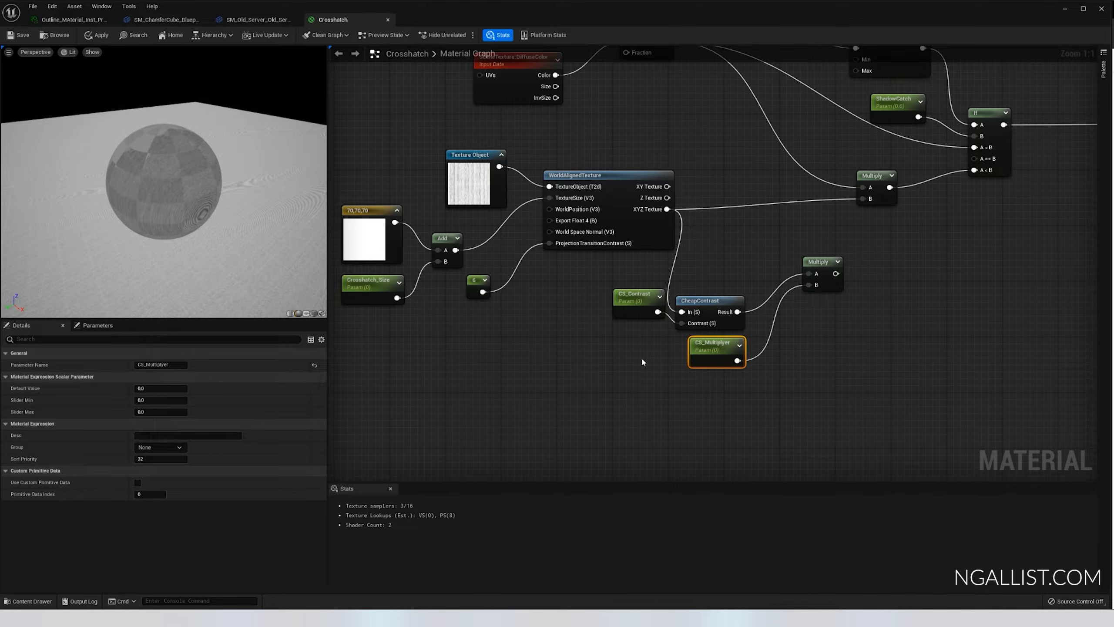
{"action": "left_click", "coordinate": [145, 388]}
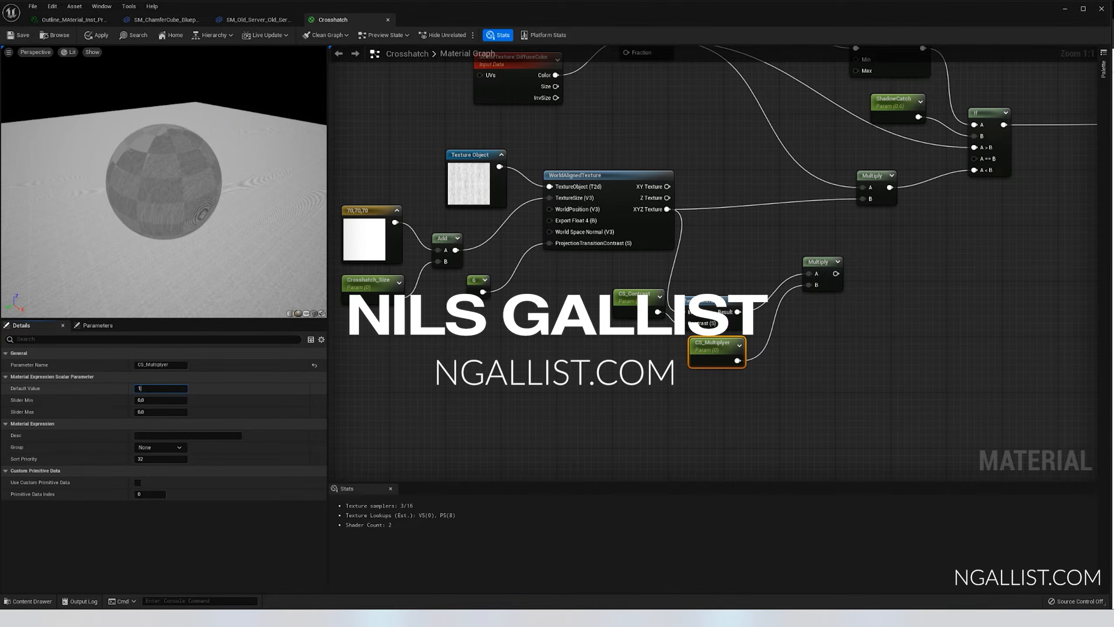
{"action": "key", "text": "Return"}
{"action": "left_click", "coordinate": [634, 308]}
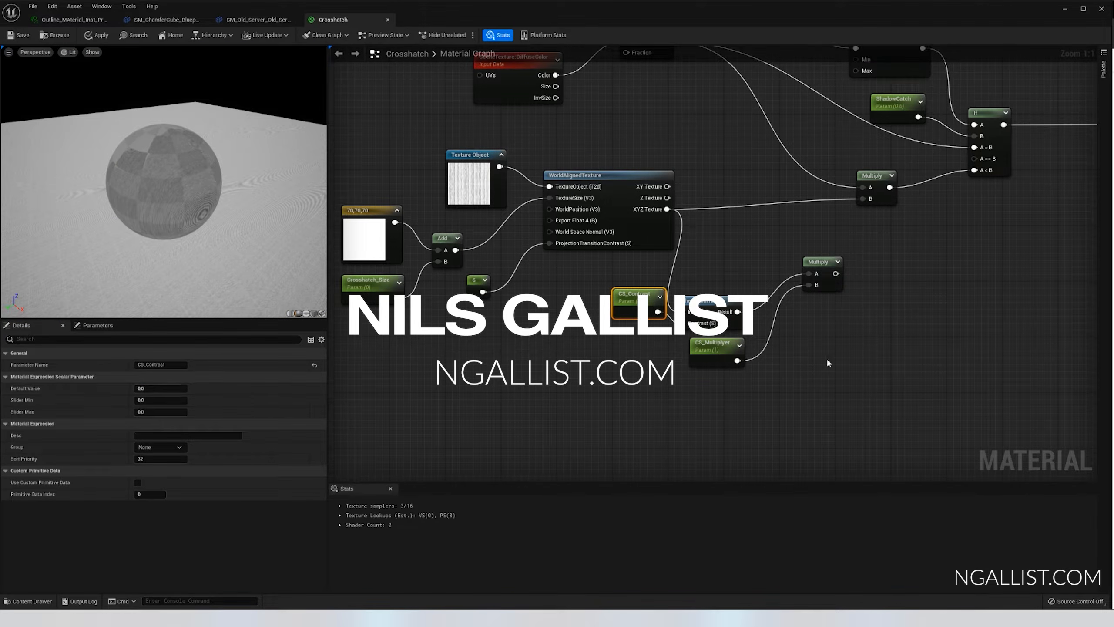
- Connect the contrast Multiply's output to the diffuse Multiply's B input, and line up CheapContrast and the contrast Multiply beside WorldAlignedTexture
{"action": "right_click_drag", "start_coordinate": [827, 363], "coordinate": [647, 413]}
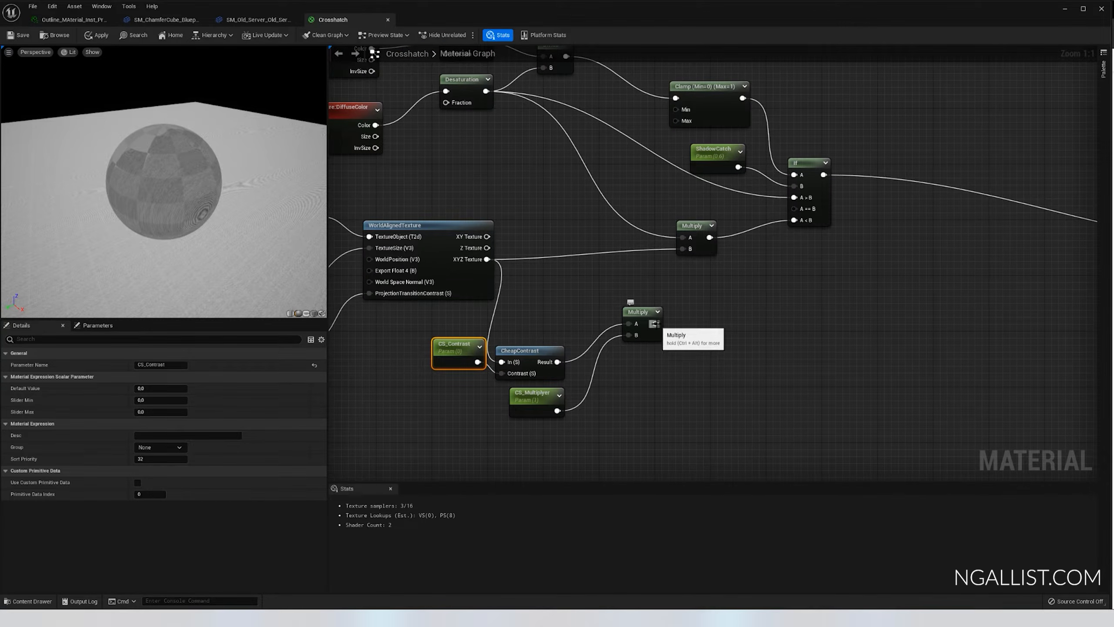
{"action": "left_click_drag", "start_coordinate": [654, 324], "coordinate": [682, 248]}
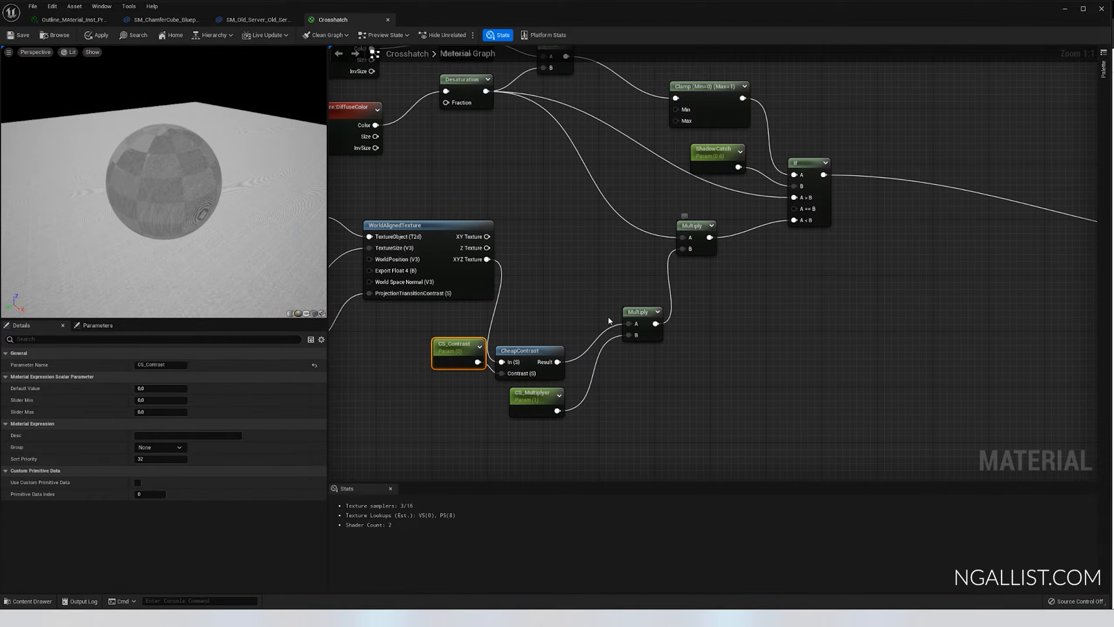
{"action": "left_click_drag", "start_coordinate": [535, 351], "coordinate": [557, 253]}
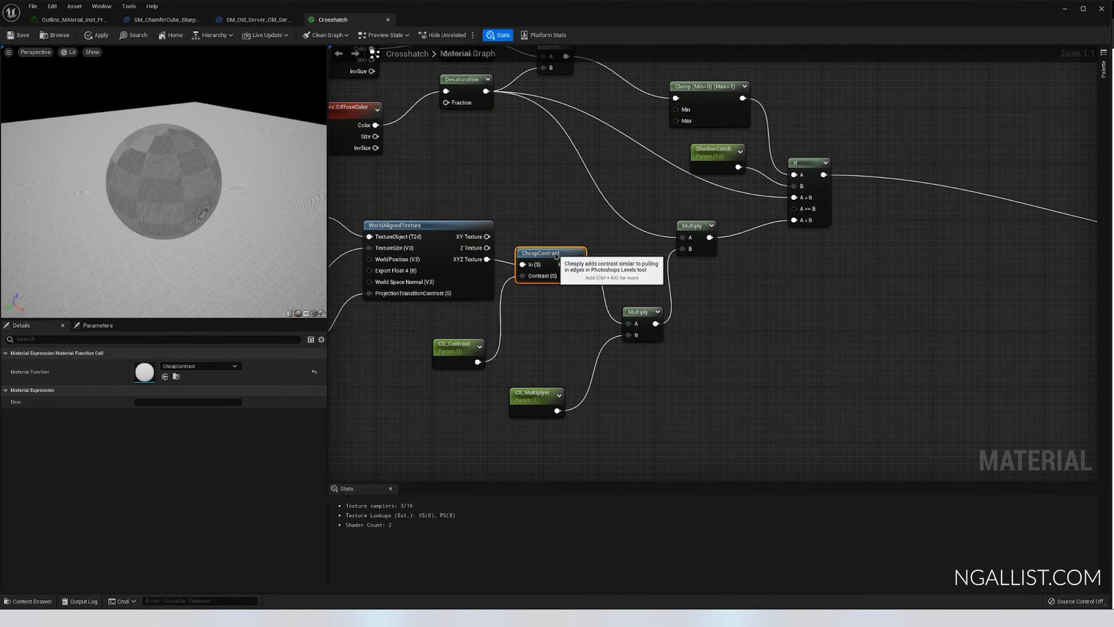
{"action": "left_click_drag", "start_coordinate": [650, 317], "coordinate": [629, 267]}
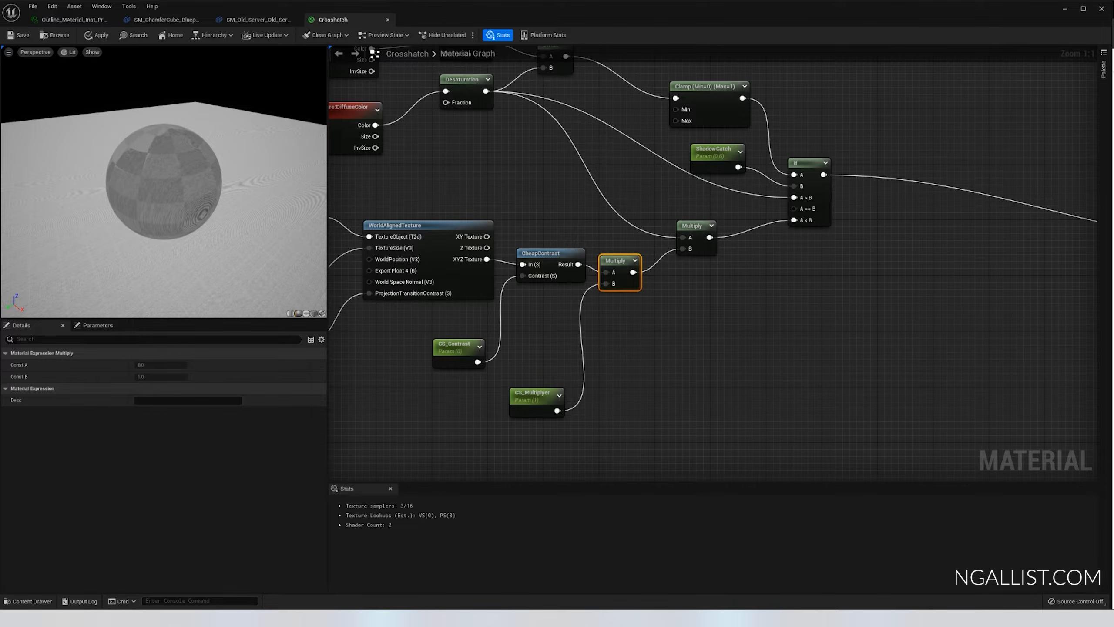
{"action": "scroll", "coordinate": [791, 336], "scroll_direction": "down", "scroll_amount": 5}
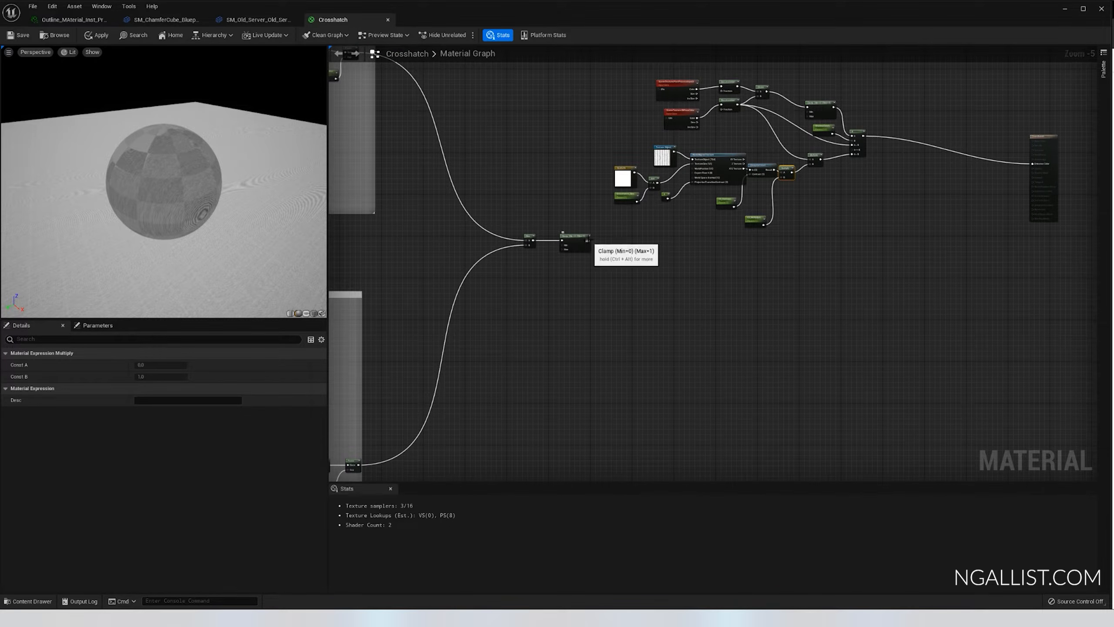
- Connect the outline Clamp's output to the material's Emissive Color input
{"action": "left_click_drag", "start_coordinate": [589, 241], "coordinate": [1024, 164]}
{"action": "scroll", "coordinate": [860, 218], "scroll_direction": "up", "scroll_amount": 2}
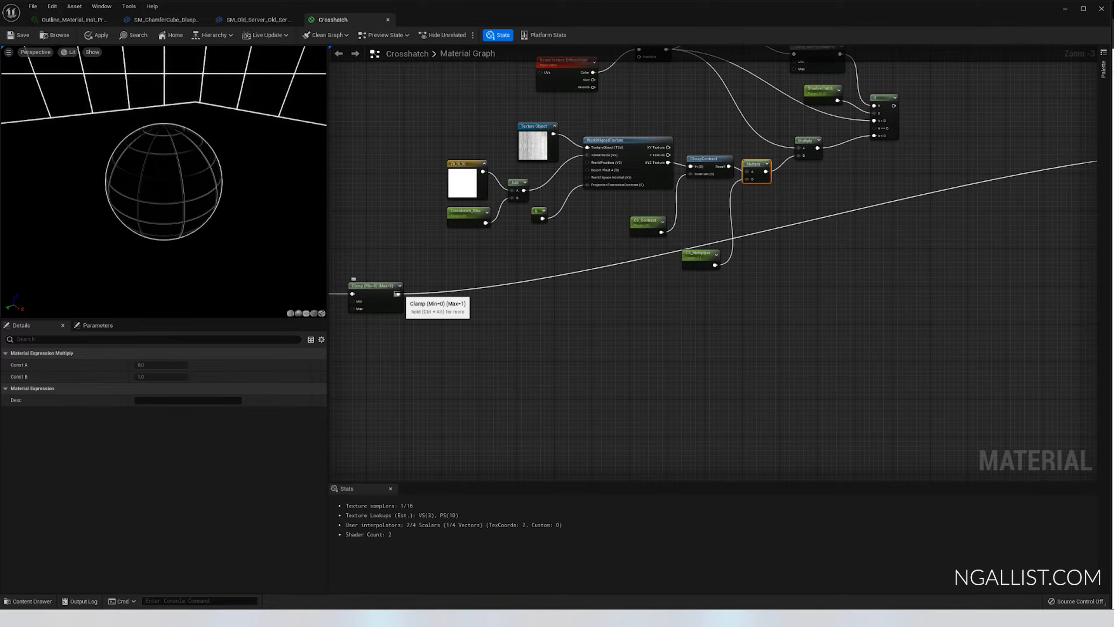
{"action": "left_click_drag", "start_coordinate": [397, 294], "coordinate": [884, 295]}
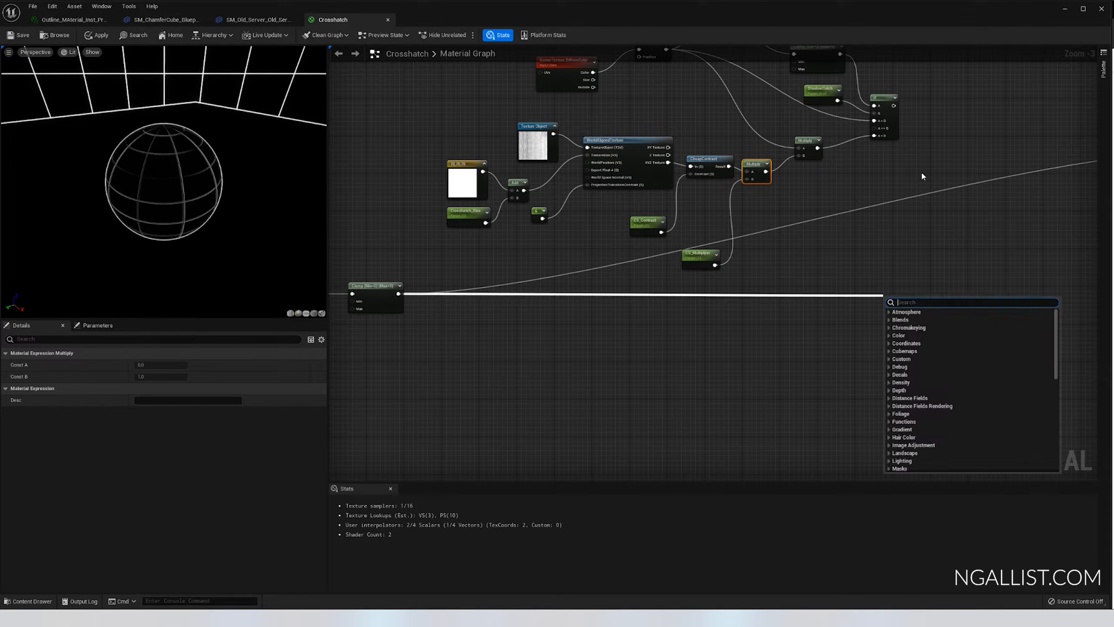
- Add a Multiply node fed by the crosshatch If node's output into its A input, placed down and right of the If
{"action": "right_click_drag", "start_coordinate": [931, 138], "coordinate": [734, 188]}
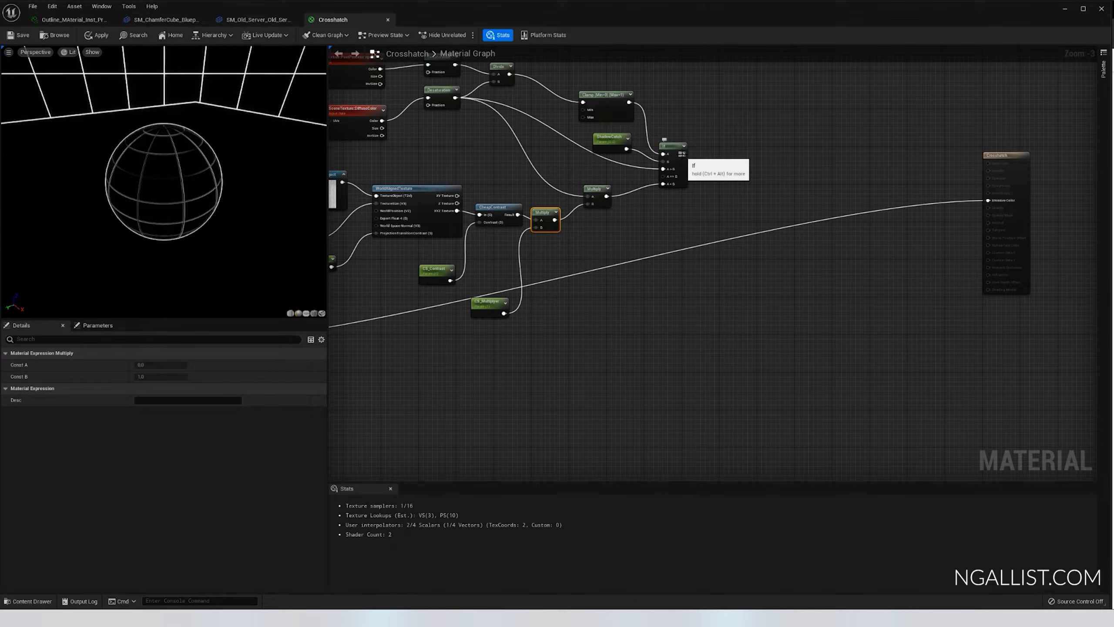
{"action": "left_click_drag", "start_coordinate": [682, 154], "coordinate": [750, 201]}
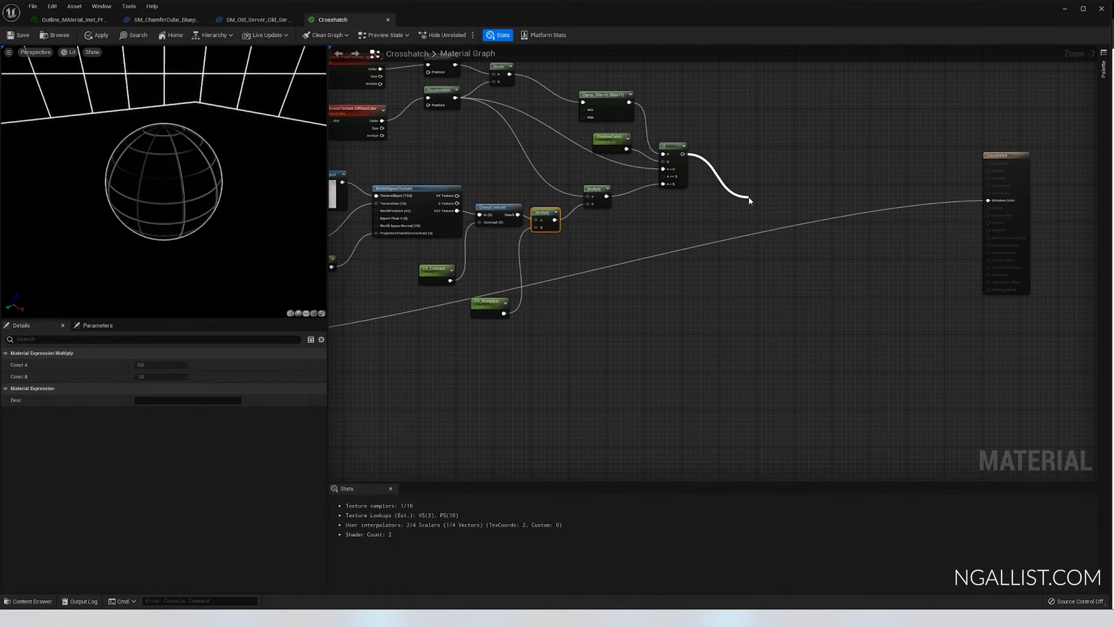
{"action": "type", "text": "multiply"}
{"action": "key", "text": "Return"}
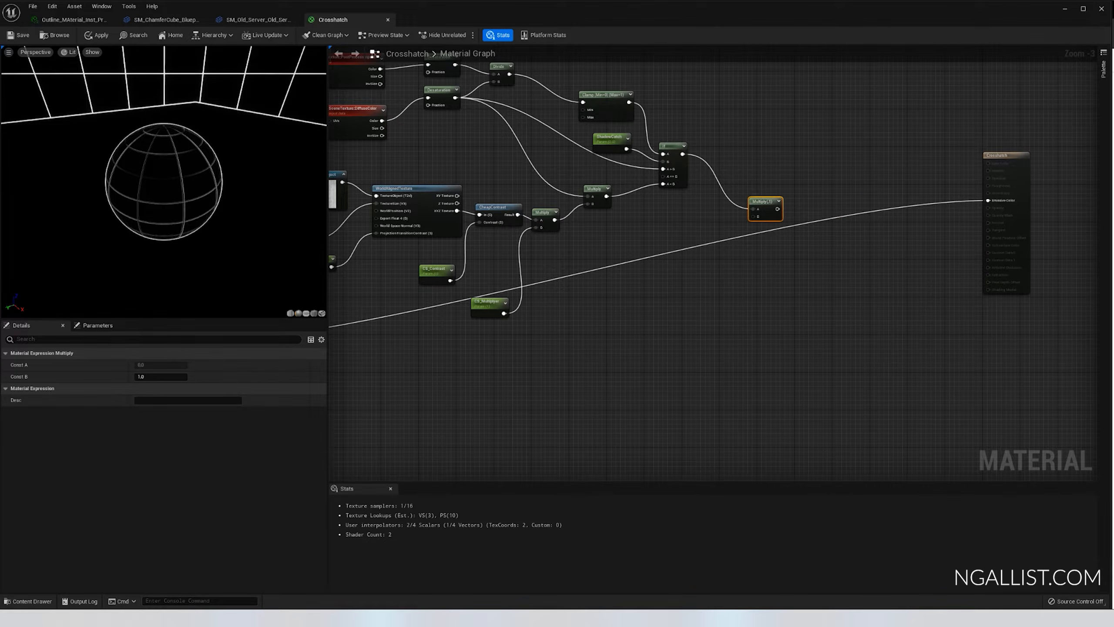
- Invert the outline Clamp's output with a OneMinus node and connect the result to the new Multiply's B input
{"action": "right_click_drag", "start_coordinate": [334, 327], "coordinate": [475, 308]}
{"action": "left_click_drag", "start_coordinate": [371, 324], "coordinate": [699, 330]}
{"action": "type", "text": "one"}
{"action": "key", "text": "Return"}
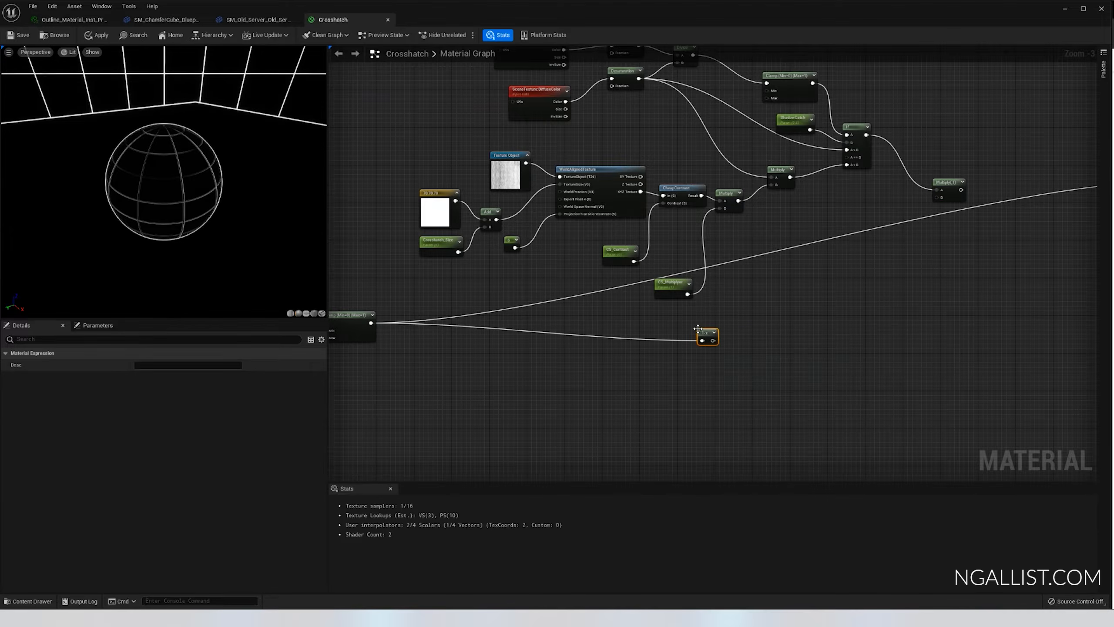
{"action": "scroll", "coordinate": [704, 336], "scroll_direction": "up", "scroll_amount": 1}
{"action": "left_click_drag", "start_coordinate": [714, 342], "coordinate": [964, 184]}
- Connect the final Multiply's output to Emissive Color and check the result on the preview sphere
{"action": "right_click_drag", "start_coordinate": [712, 298], "coordinate": [681, 310]}
{"action": "right_click_drag", "start_coordinate": [921, 177], "coordinate": [698, 211]}
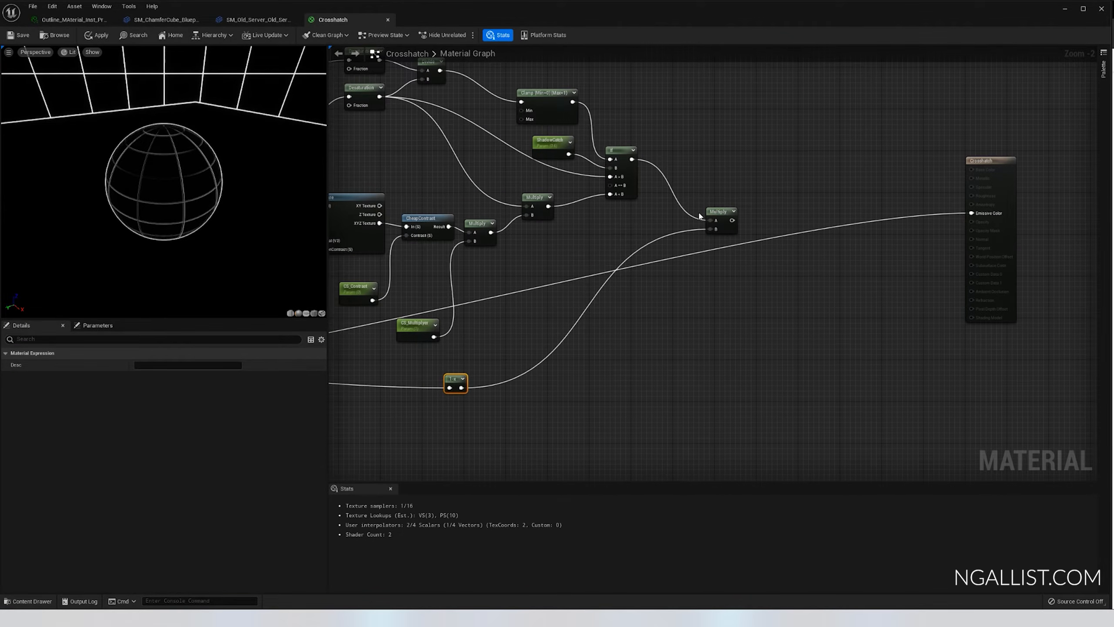
{"action": "mouse_move", "coordinate": [732, 220]}
{"action": "left_mouse_down"}
{"action": "mouse_move", "coordinate": [1094, 239]}
{"action": "mouse_move", "coordinate": [972, 213]}
{"action": "left_mouse_up"}
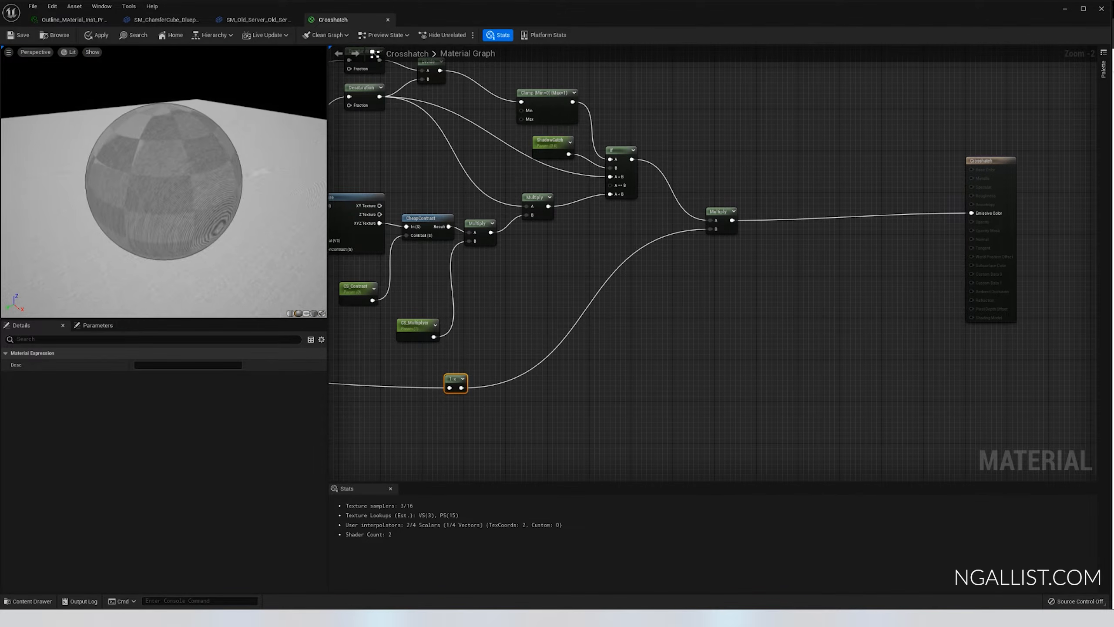
{"action": "left_click_drag", "start_coordinate": [224, 220], "coordinate": [161, 250]}
{"action": "scroll", "coordinate": [88, 209], "scroll_direction": "down", "scroll_amount": 3}
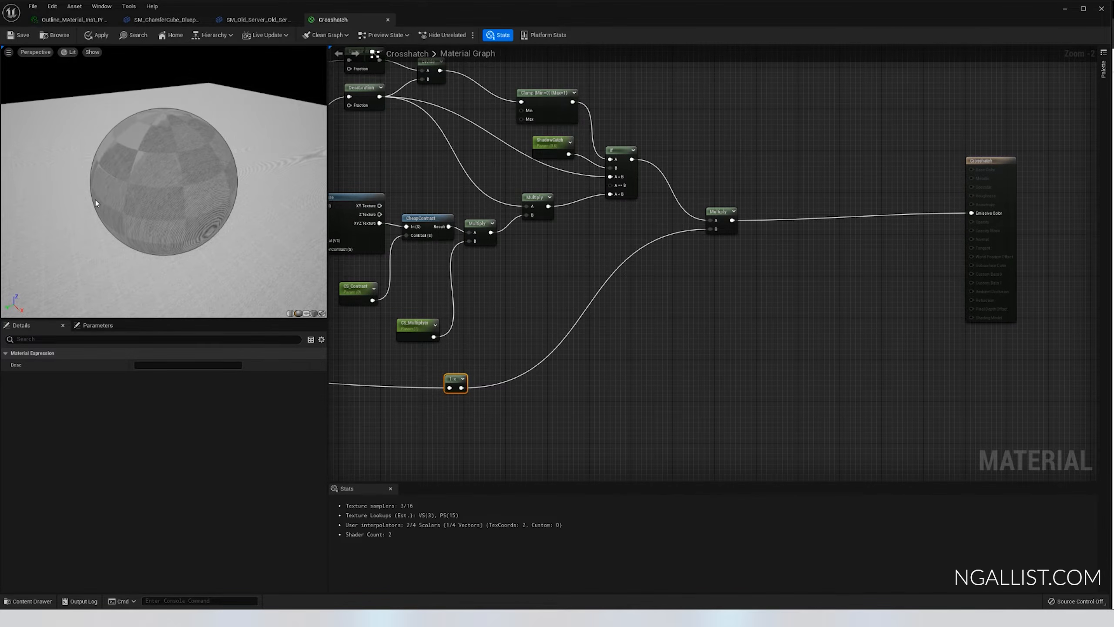
{"action": "scroll", "coordinate": [96, 200], "scroll_direction": "up", "scroll_amount": 3}
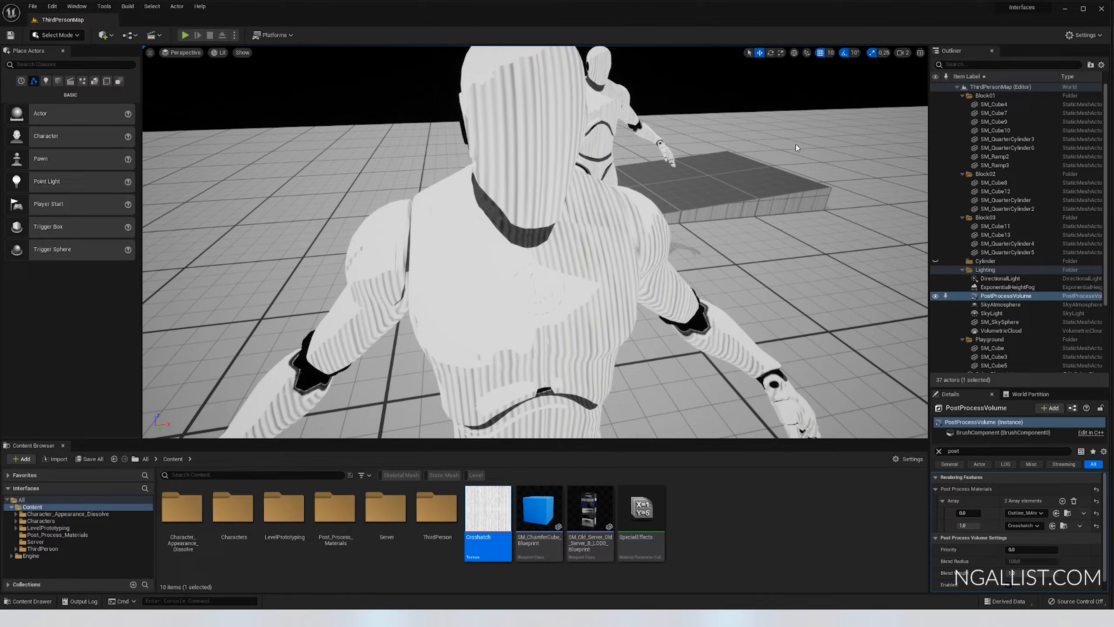
- Save all changes and check the combined outlines and crosshatch on the mannequin in the level viewport
{"action": "key", "text": "ctrl+shift+s"}
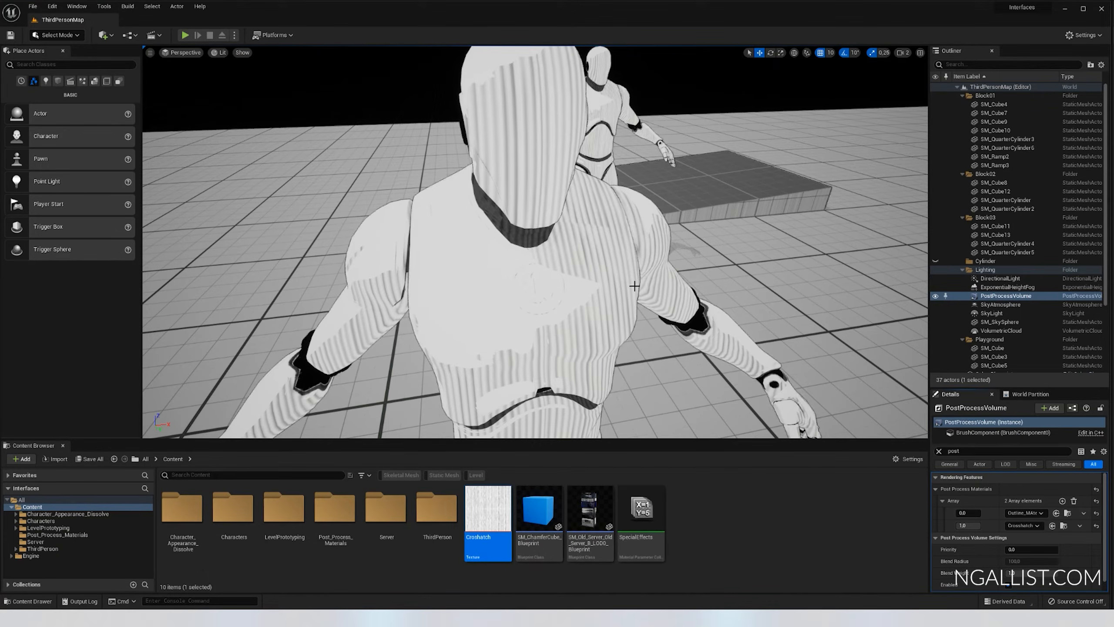
{"action": "right_click_drag", "start_coordinate": [621, 308], "coordinate": [575, 300]}
{"action": "key", "text": "alt+Tab"}
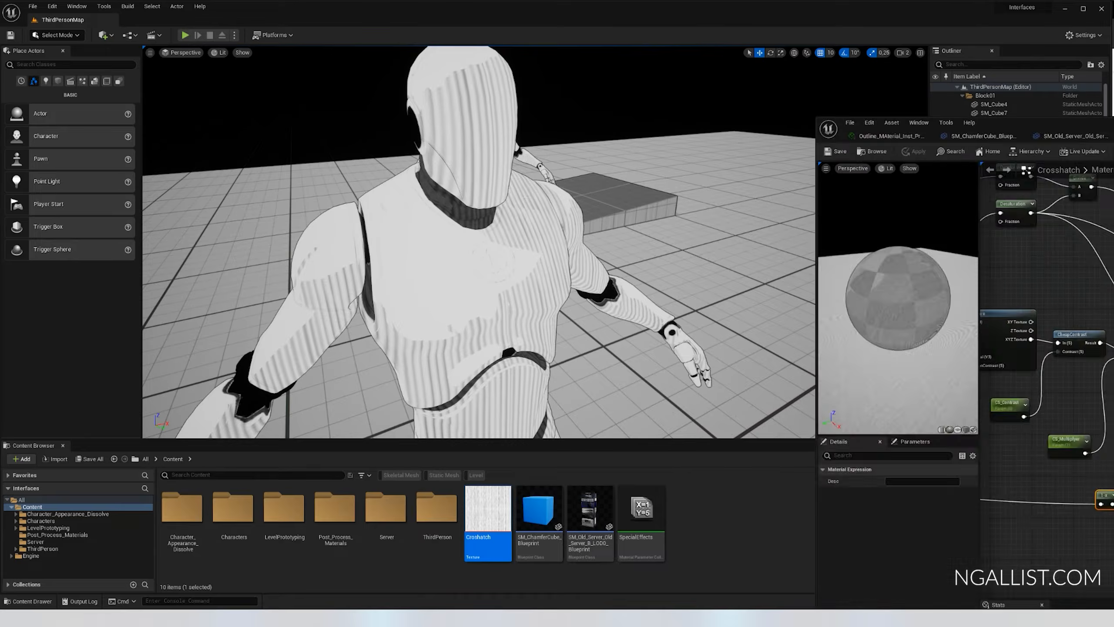
{"action": "left_click_drag", "start_coordinate": [1113, 130], "coordinate": [586, 127]}
{"action": "double_click", "coordinate": [589, 131]}
{"action": "scroll", "coordinate": [586, 222], "scroll_direction": "down", "scroll_amount": 4}
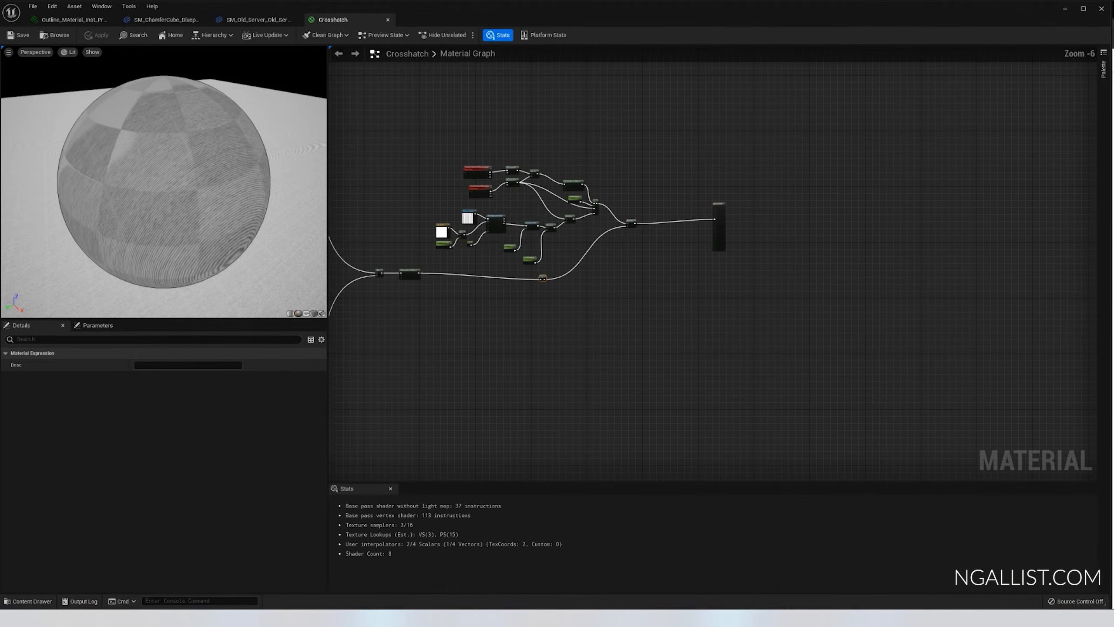
{"action": "left_click_drag", "start_coordinate": [455, 13], "coordinate": [1113, 143]}
{"action": "right_click_drag", "start_coordinate": [599, 133], "coordinate": [599, 133]}
- Add a Scene Depth node to the Crosshatch graph and place it below the final Multiply
{"action": "scroll", "coordinate": [518, 251], "scroll_direction": "up", "scroll_amount": 7}
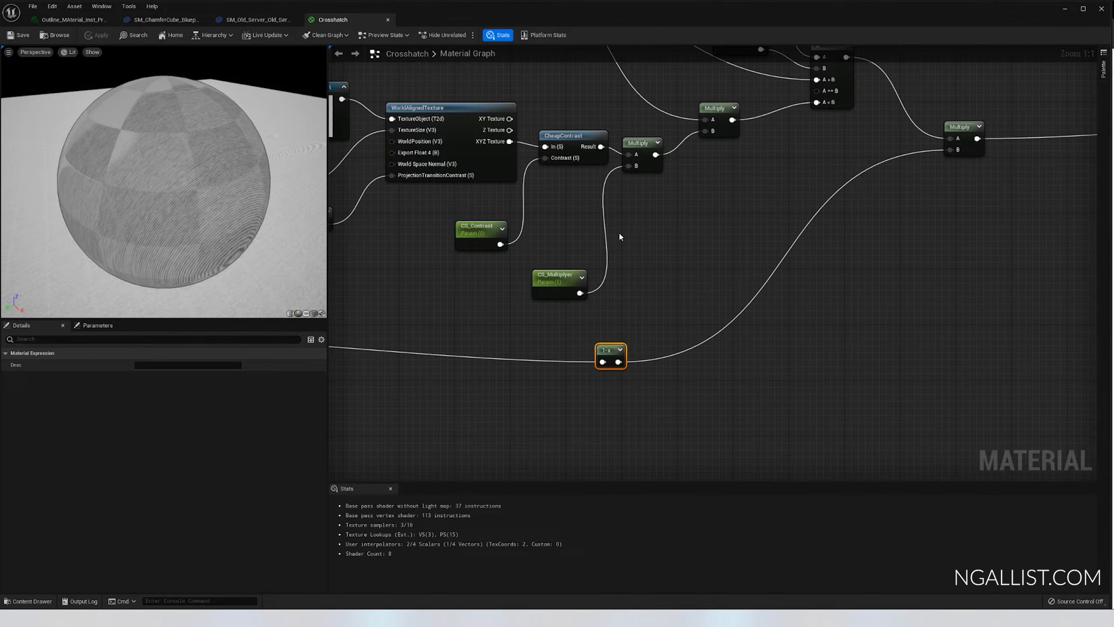
{"action": "right_click", "coordinate": [676, 219]}
{"action": "type", "text": "scne"}
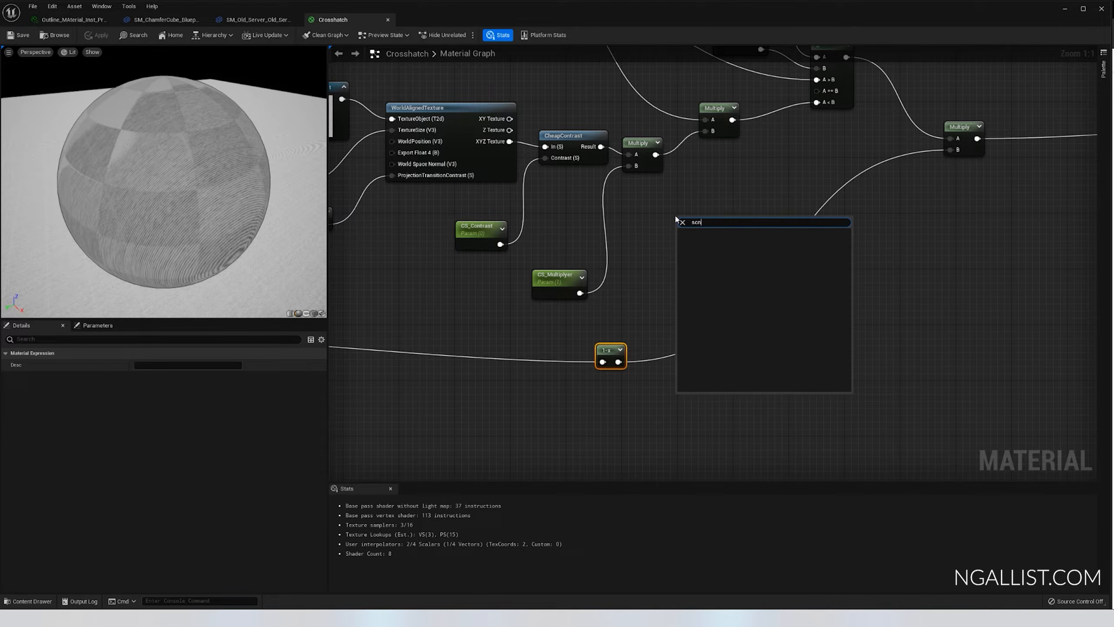
{"action": "key", "text": "BackSpace"}
{"action": "type", "text": "e"}
{"action": "key", "text": "Down"}
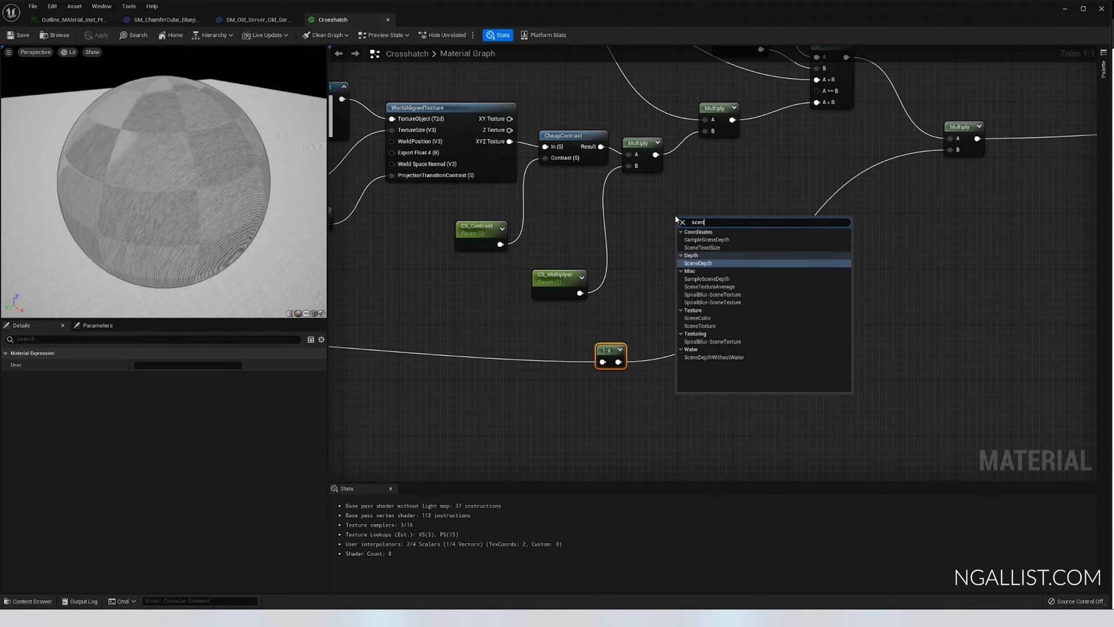
{"action": "key", "text": "Return"}
{"action": "right_click_drag", "start_coordinate": [771, 194], "coordinate": [668, 270]}
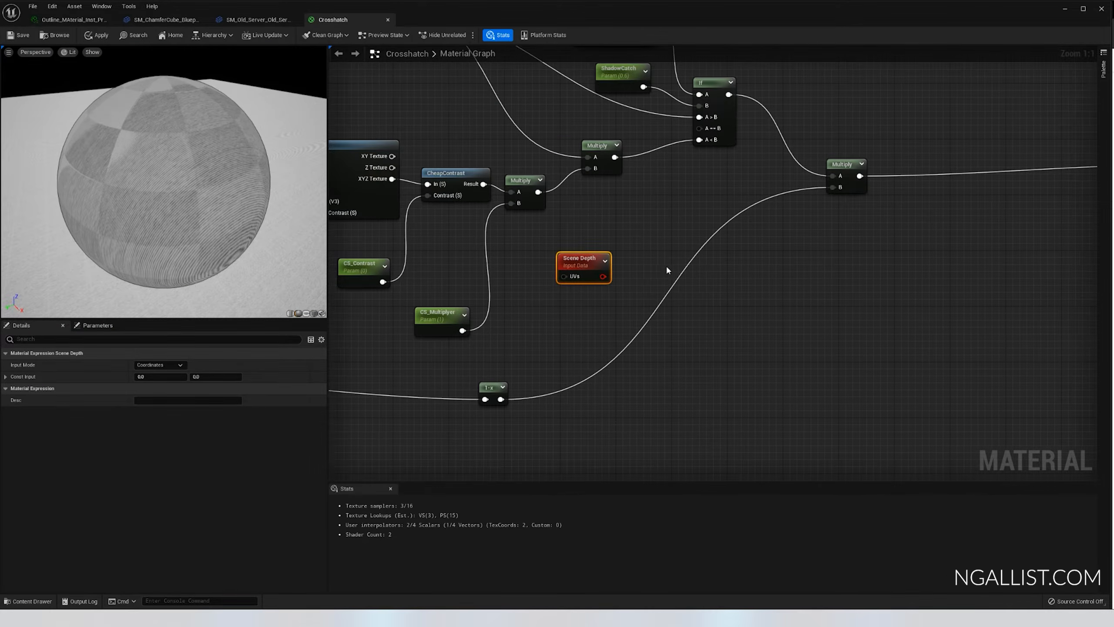
{"action": "scroll", "coordinate": [599, 168], "scroll_direction": "down", "scroll_amount": 3}
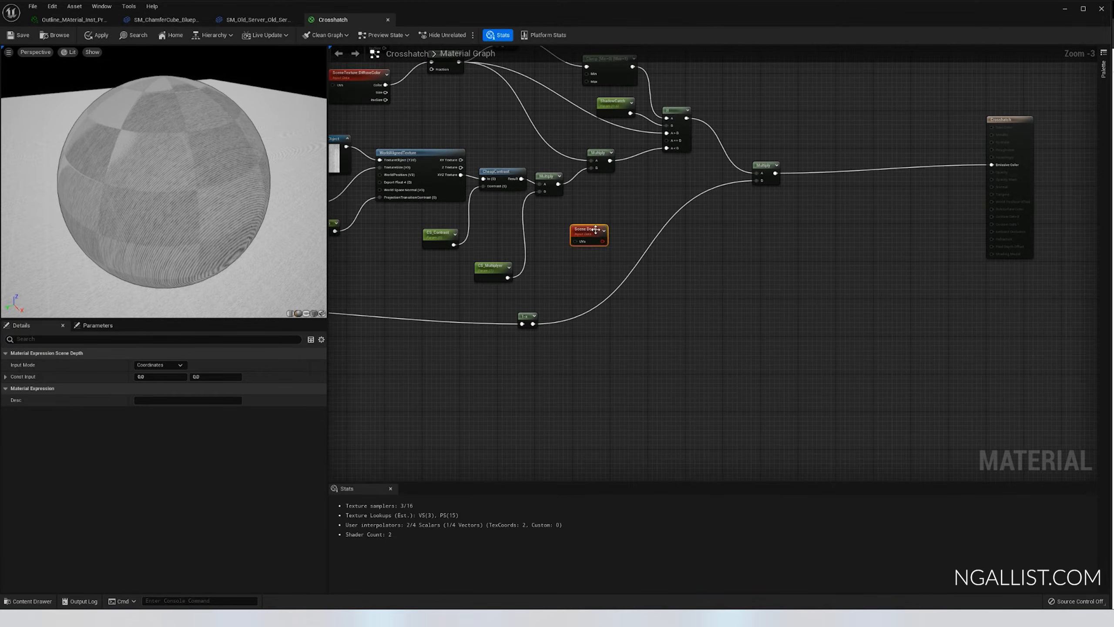
{"action": "left_click_drag", "start_coordinate": [586, 231], "coordinate": [803, 256]}
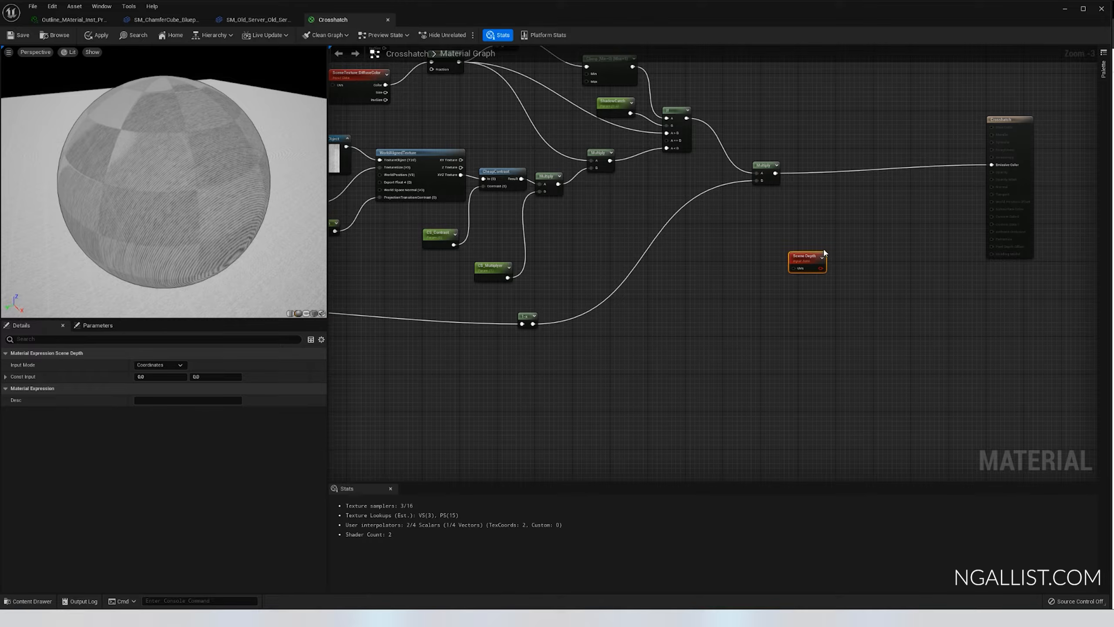
- Add an If node beside Scene Depth, with the Scene Depth output feeding its A input
{"action": "scroll", "coordinate": [824, 253], "scroll_direction": "up", "scroll_amount": 4}
{"action": "left_click_drag", "start_coordinate": [783, 273], "coordinate": [836, 262]}
{"action": "type", "text": "if"}
{"action": "key", "text": "Return"}
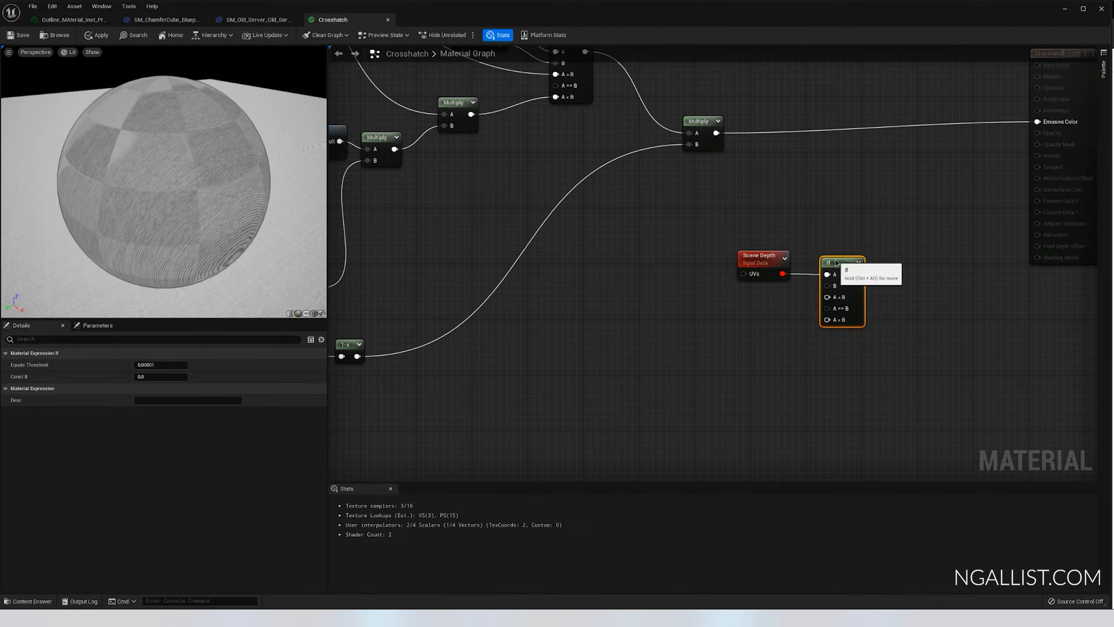
- Add a constant of 10000 below Scene Depth and connect it to the depth If's B input
{"action": "left_click", "coordinate": [804, 310]}
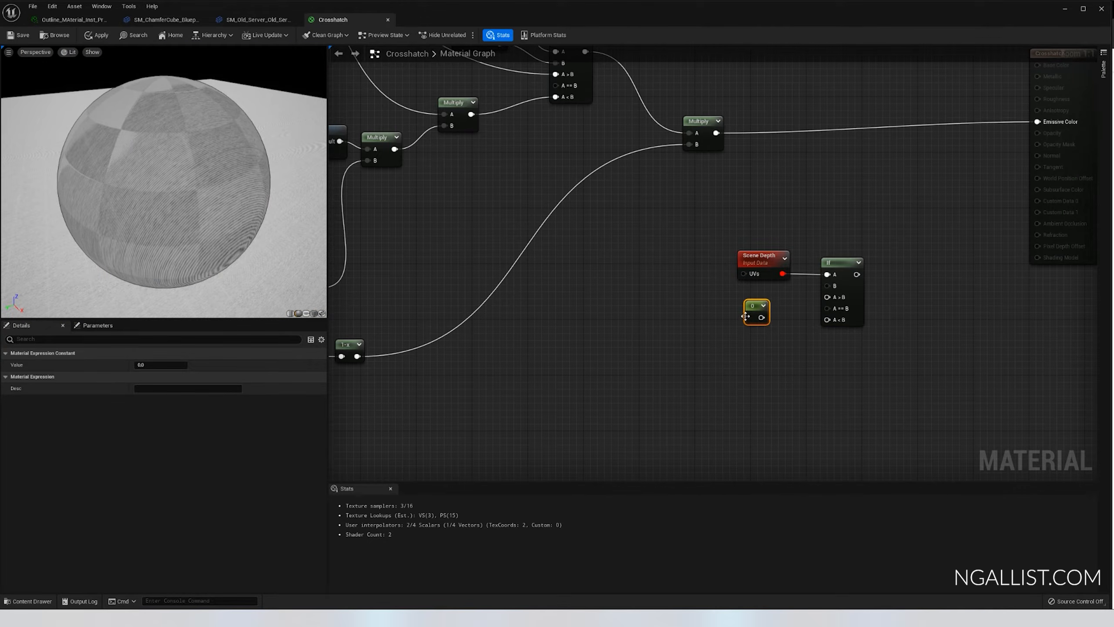
{"action": "left_click_drag", "start_coordinate": [761, 318], "coordinate": [834, 286]}
{"action": "left_click", "coordinate": [176, 368]}
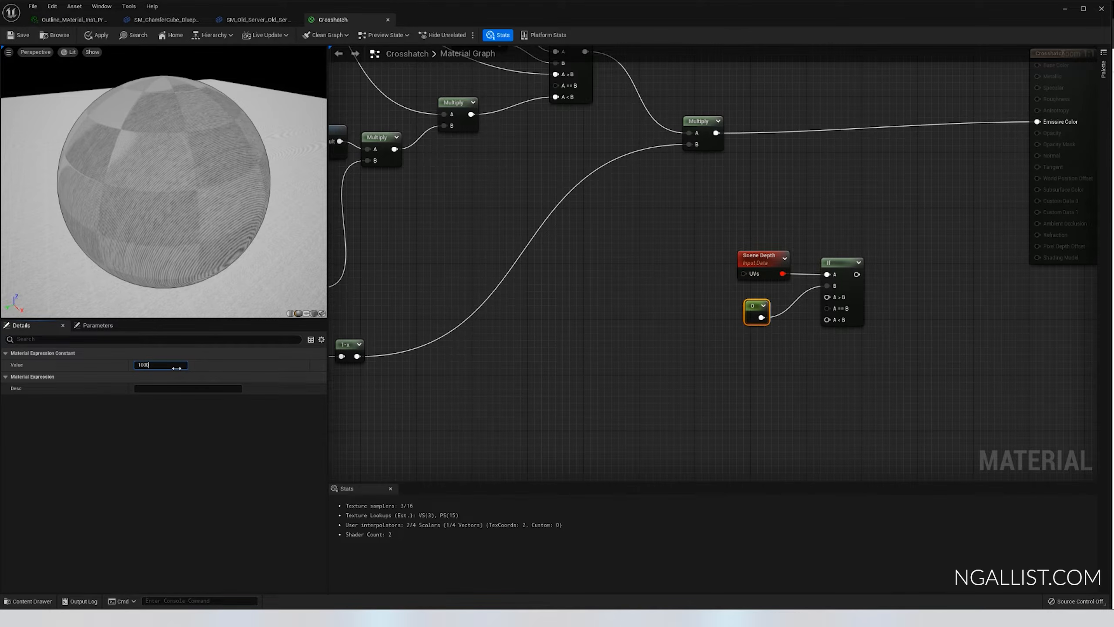
{"action": "type", "text": "10000"}
{"action": "key", "text": "Return"}
{"action": "left_click_drag", "start_coordinate": [766, 318], "coordinate": [756, 313]}
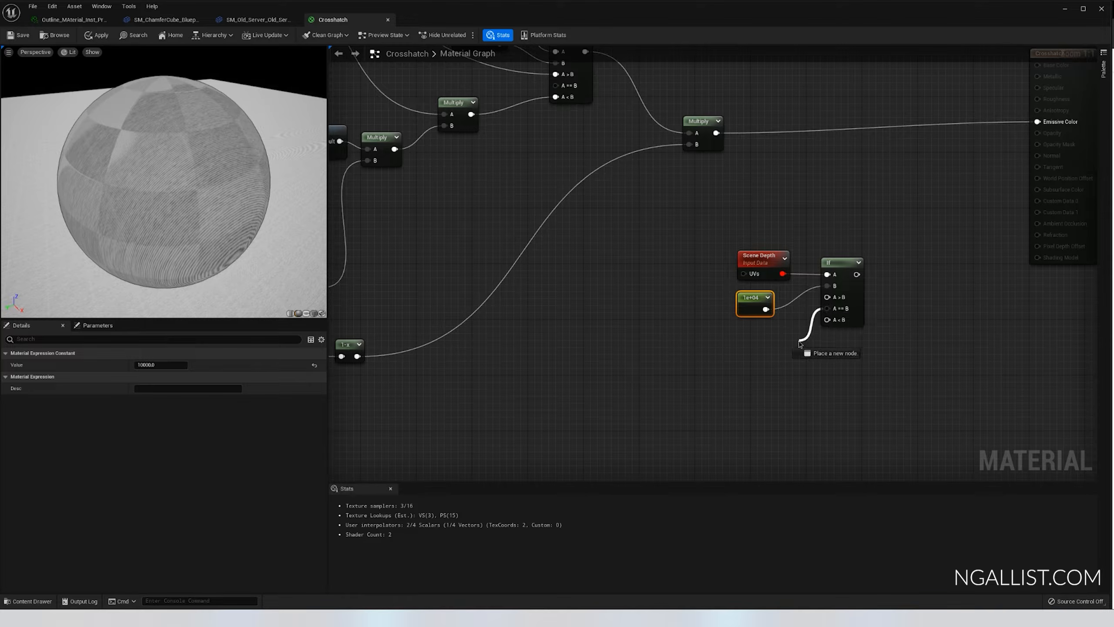
- Add constants 1 and 0 and connect them to the depth If's A > B and A < B inputs respectively
{"action": "left_click", "coordinate": [767, 335]}
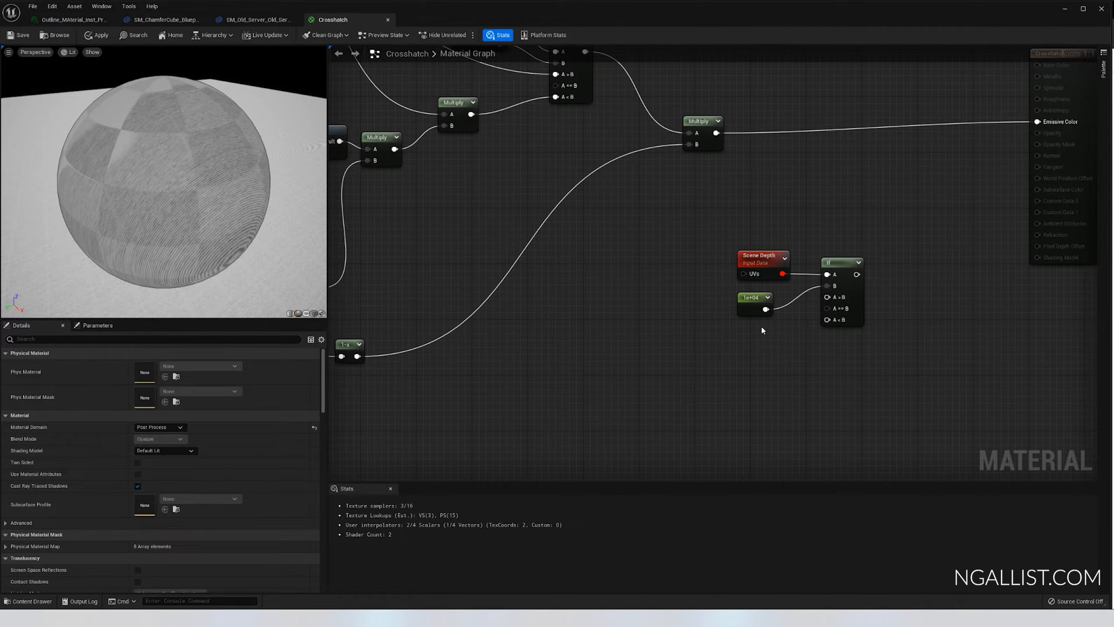
{"action": "left_click", "coordinate": [758, 327]}
{"action": "mouse_move", "coordinate": [773, 342]}
{"action": "left_mouse_down"}
{"action": "mouse_move", "coordinate": [808, 352]}
{"action": "mouse_move", "coordinate": [827, 320]}
{"action": "mouse_move", "coordinate": [767, 403]}
{"action": "mouse_move", "coordinate": [759, 347]}
{"action": "left_mouse_up"}
{"action": "key", "text": "1"}
{"action": "left_click", "coordinate": [754, 361]}
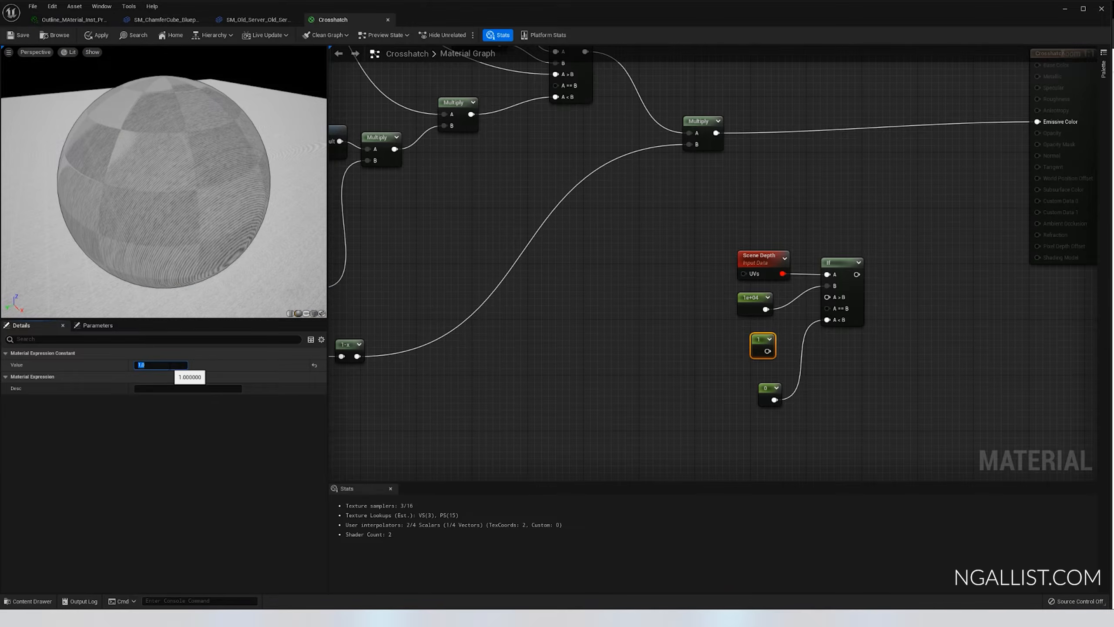
{"action": "type", "text": "1"}
{"action": "key", "text": "Return"}
{"action": "left_click_drag", "start_coordinate": [768, 352], "coordinate": [827, 297]}
- Add a LinearInterpolate node between the final Multiply and the material output, and connect the depth If's output to its Alpha
{"action": "right_click_drag", "start_coordinate": [806, 234], "coordinate": [717, 296]}
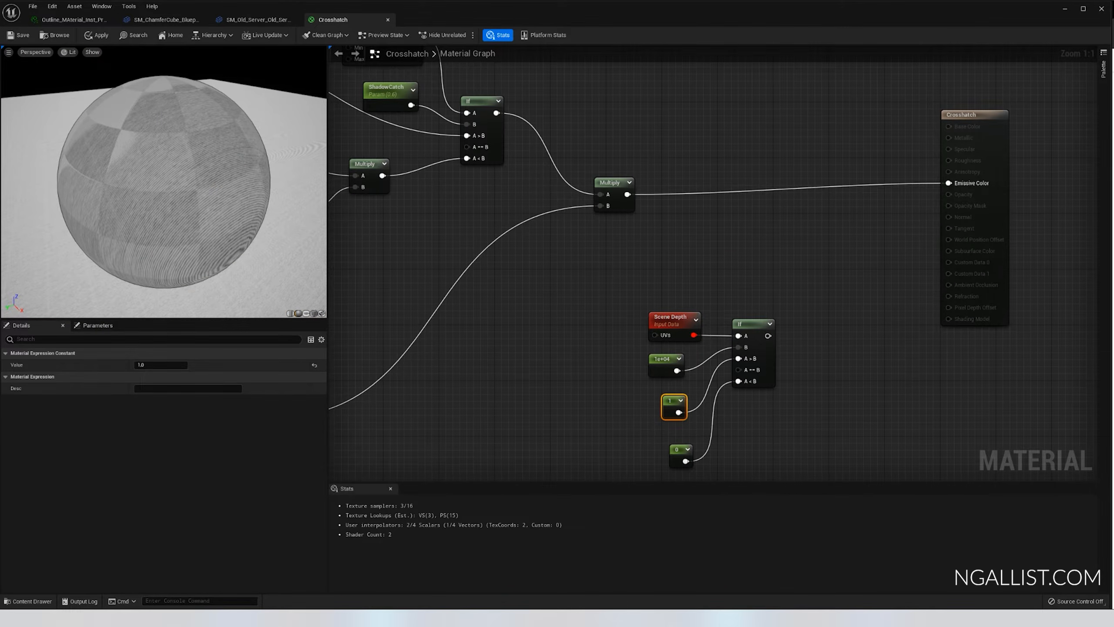
{"action": "right_click", "coordinate": [843, 222]}
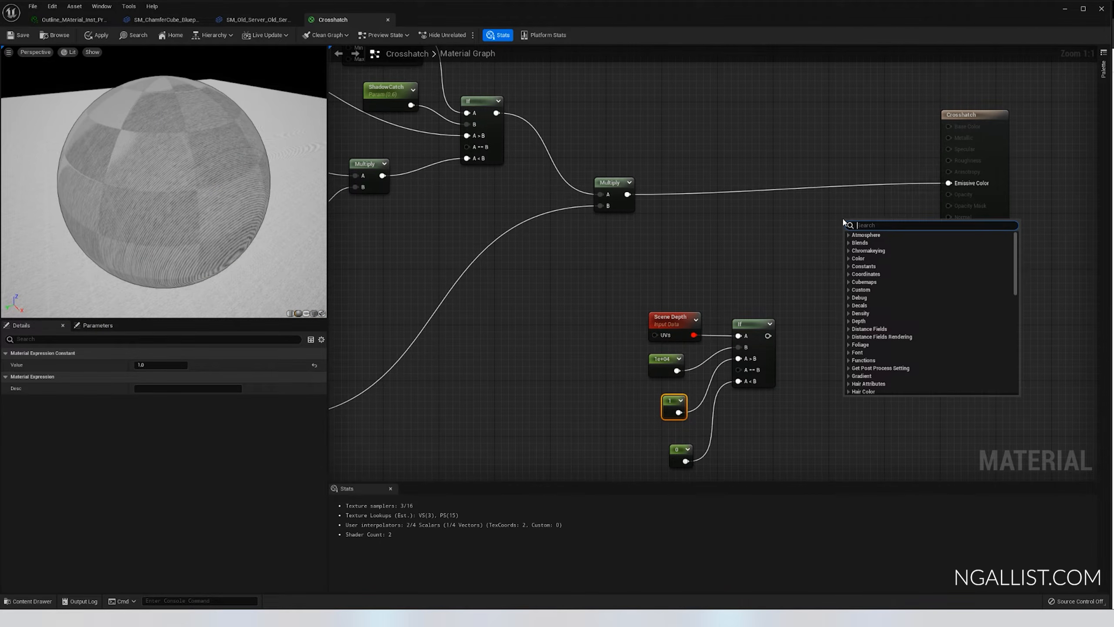
{"action": "type", "text": "line"}
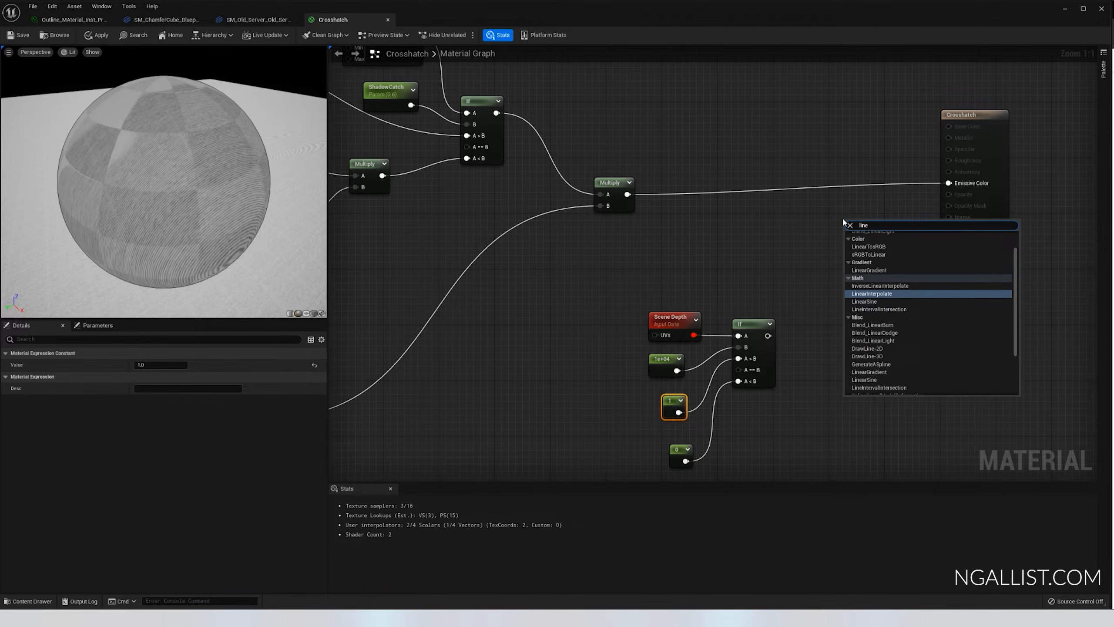
{"action": "key", "text": "Return"}
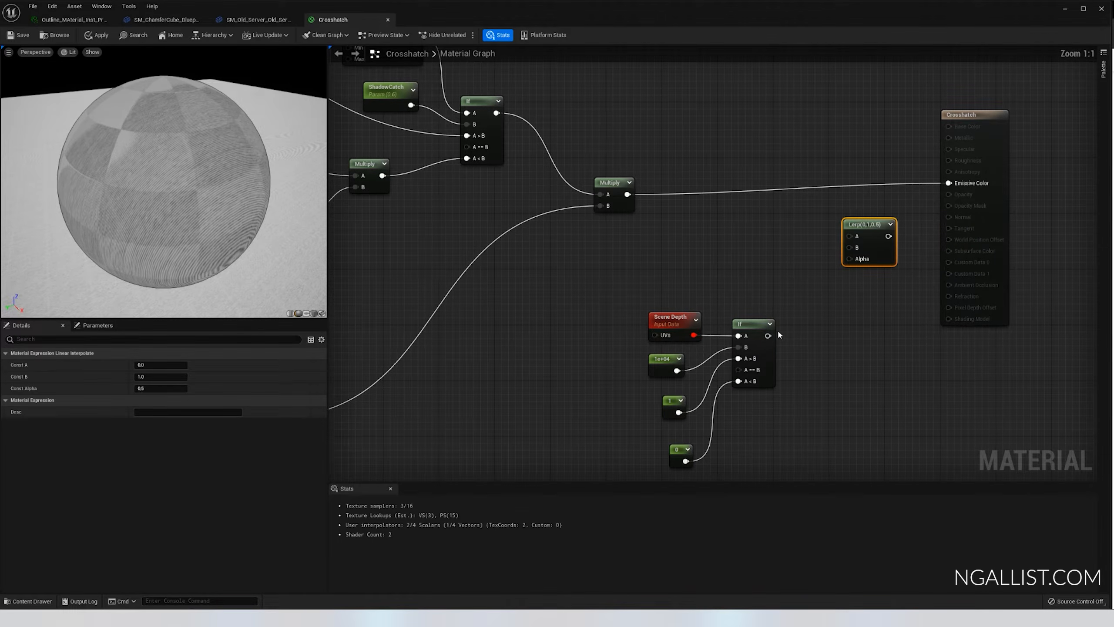
{"action": "left_click_drag", "start_coordinate": [768, 335], "coordinate": [849, 263]}
{"action": "left_click_drag", "start_coordinate": [872, 225], "coordinate": [788, 220]}
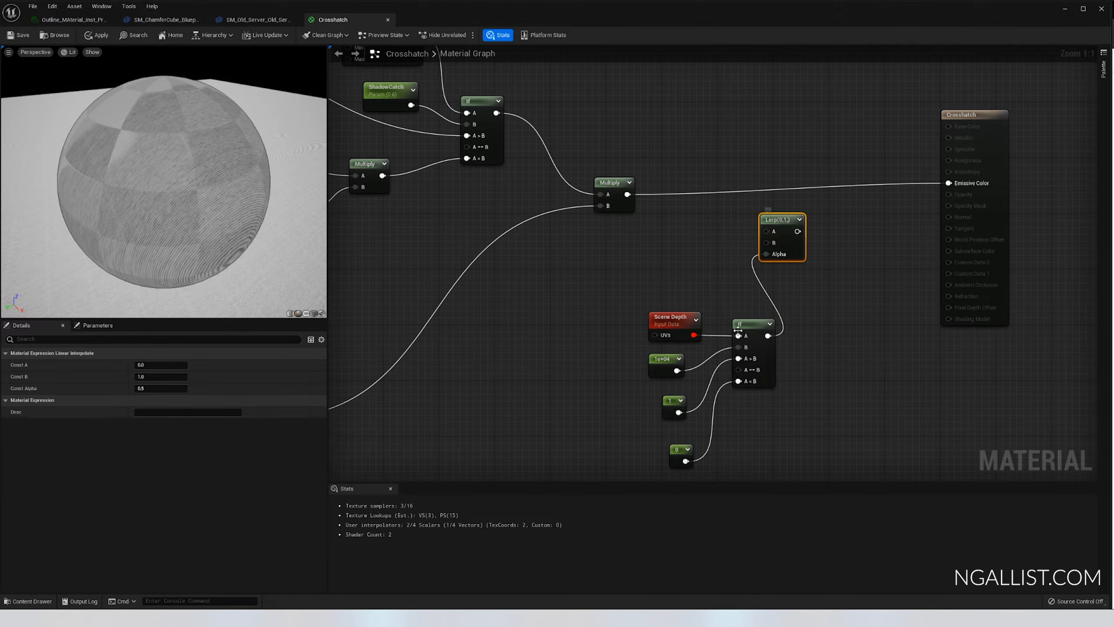
- Shift Scene Depth, its three constants and the depth If leftward, leaving the group compactly arranged below the final Multiply
{"action": "left_click_drag", "start_coordinate": [596, 293], "coordinate": [719, 474]}
{"action": "left_click_drag", "start_coordinate": [690, 331], "coordinate": [593, 331]}
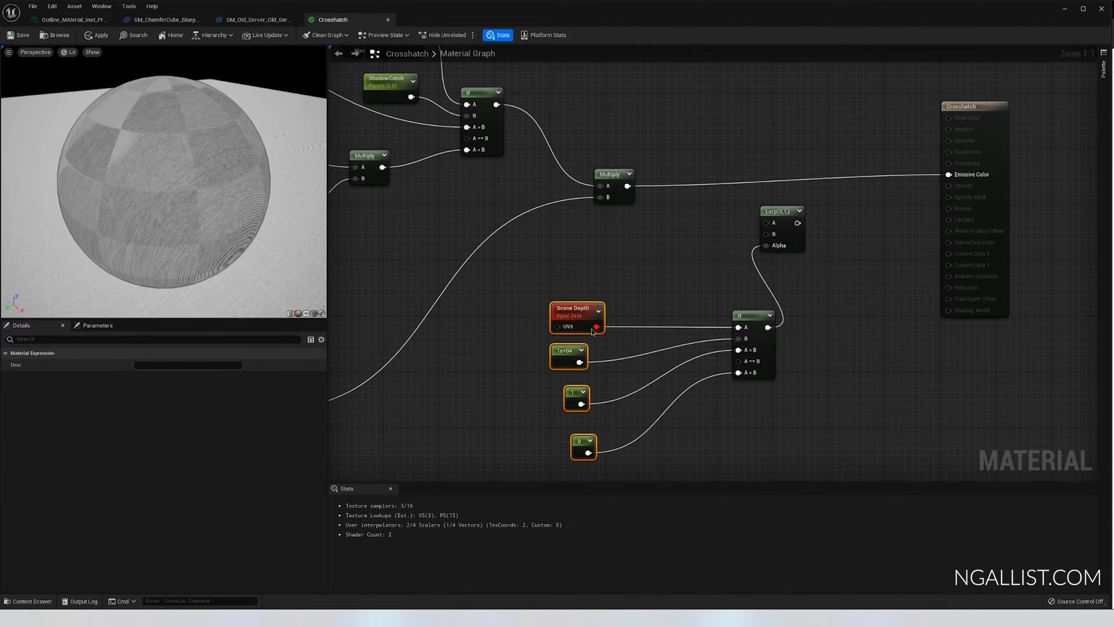
{"action": "left_click_drag", "start_coordinate": [751, 316], "coordinate": [689, 311]}
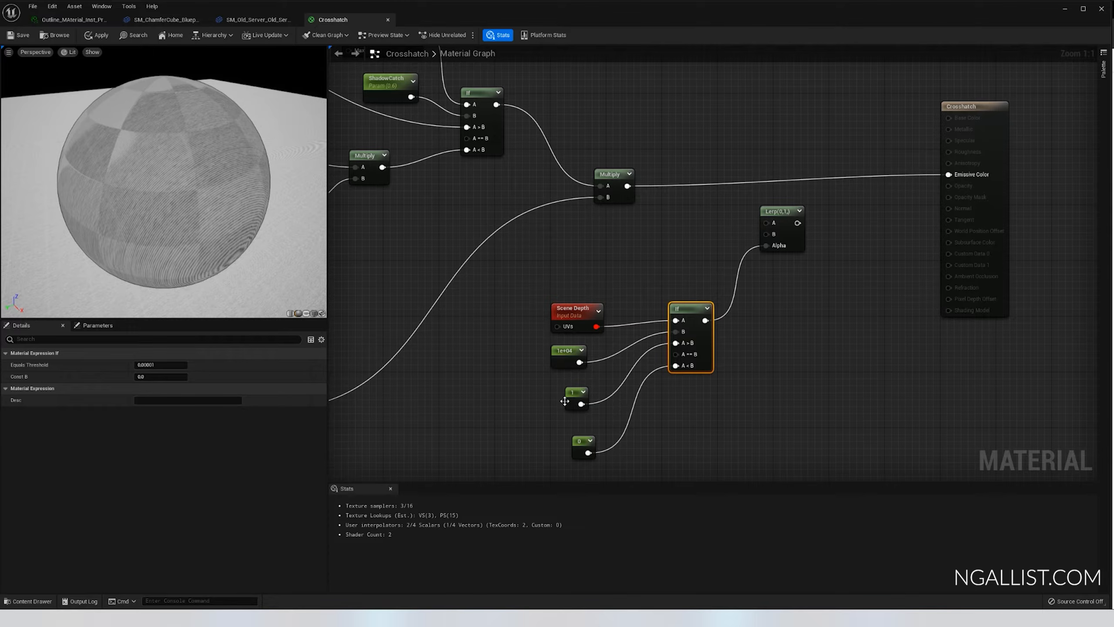
{"action": "left_click_drag", "start_coordinate": [565, 402], "coordinate": [551, 401]}
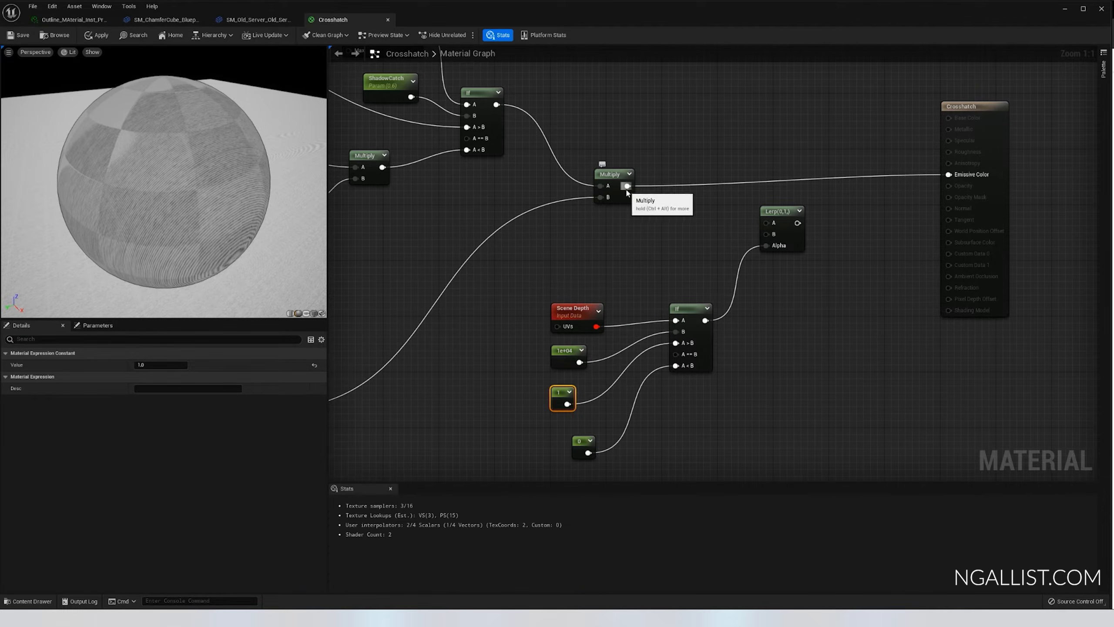
- Connect the final Multiply to the Lerp's A and the Lerp's output to Emissive Color, and check the preview sphere
{"action": "left_click_drag", "start_coordinate": [627, 187], "coordinate": [949, 175]}
{"action": "scroll", "coordinate": [242, 213], "scroll_direction": "down", "scroll_amount": 5}
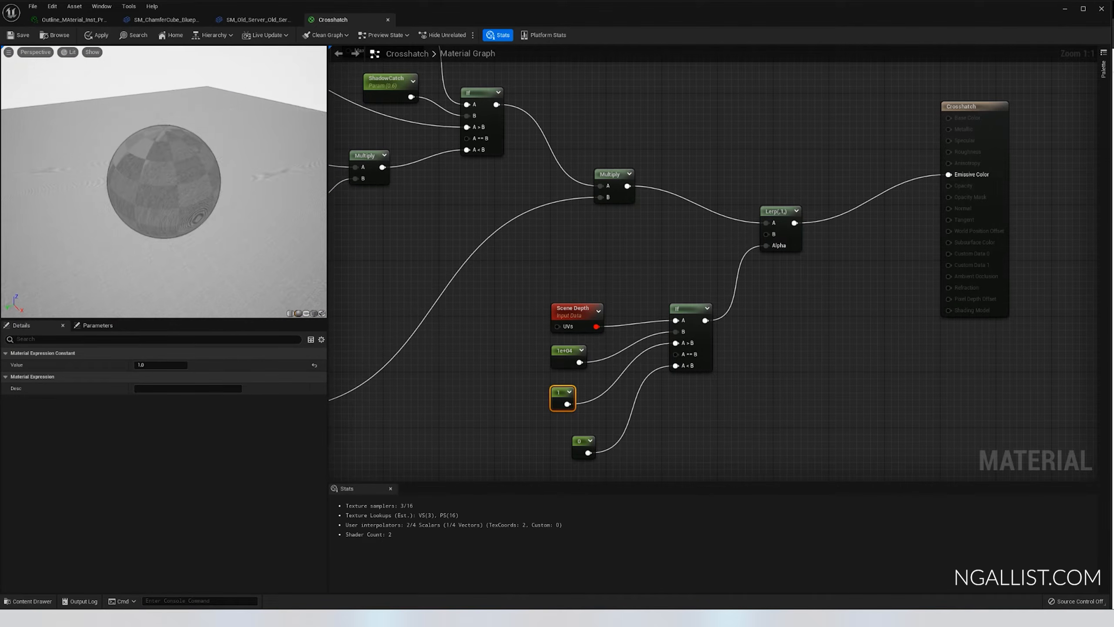
{"action": "scroll", "coordinate": [242, 212], "scroll_direction": "up", "scroll_amount": 2}
{"action": "left_click_drag", "start_coordinate": [242, 213], "coordinate": [236, 229]}
{"action": "left_click_drag", "start_coordinate": [133, 159], "coordinate": [155, 160]}
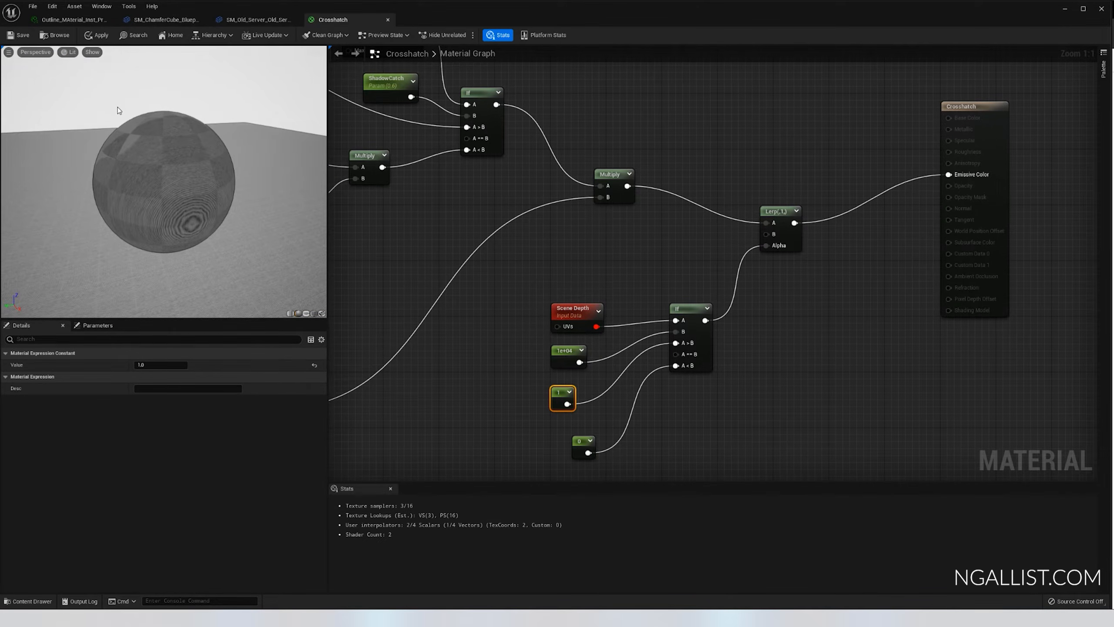
{"action": "scroll", "coordinate": [117, 110], "scroll_direction": "up", "scroll_amount": 4}
{"action": "left_click", "coordinate": [687, 246]}
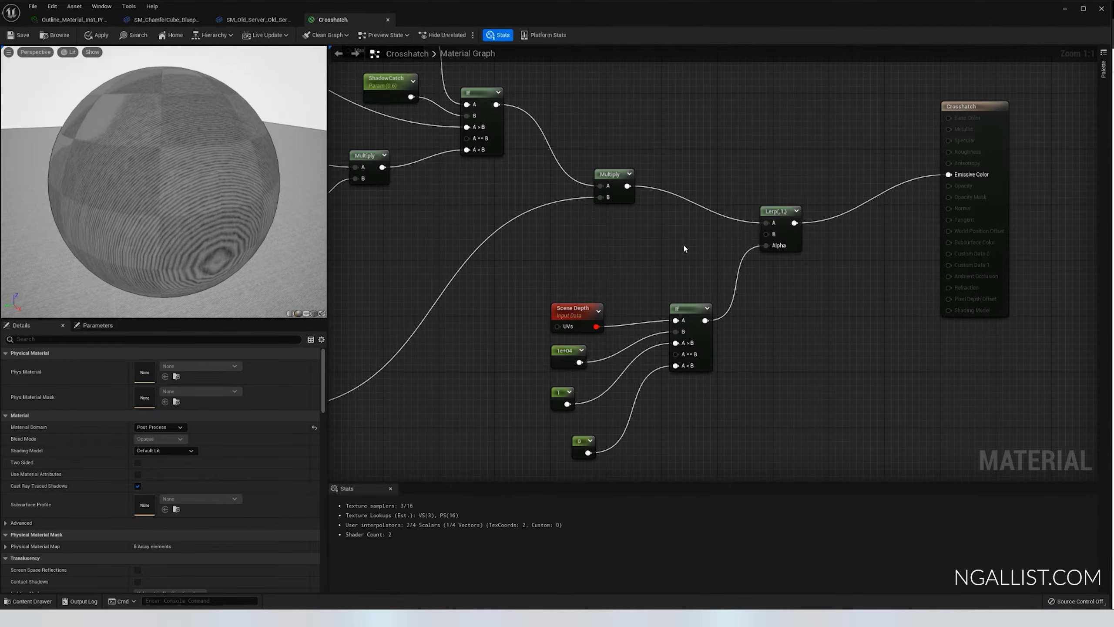
{"action": "key", "text": "3"}
{"action": "left_click", "coordinate": [684, 249]}
{"action": "left_click_drag", "start_coordinate": [708, 263], "coordinate": [617, 245]}
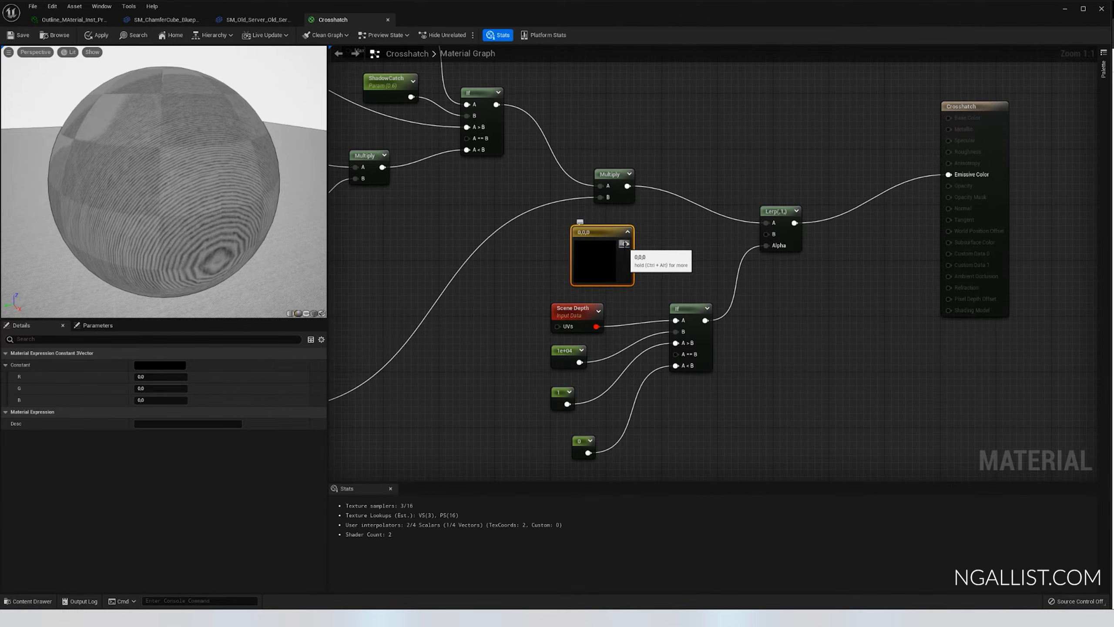
{"action": "scroll", "coordinate": [624, 245], "scroll_direction": "down", "scroll_amount": 5}
{"action": "scroll", "coordinate": [609, 263], "scroll_direction": "up", "scroll_amount": 4}
{"action": "key", "text": "Delete"}
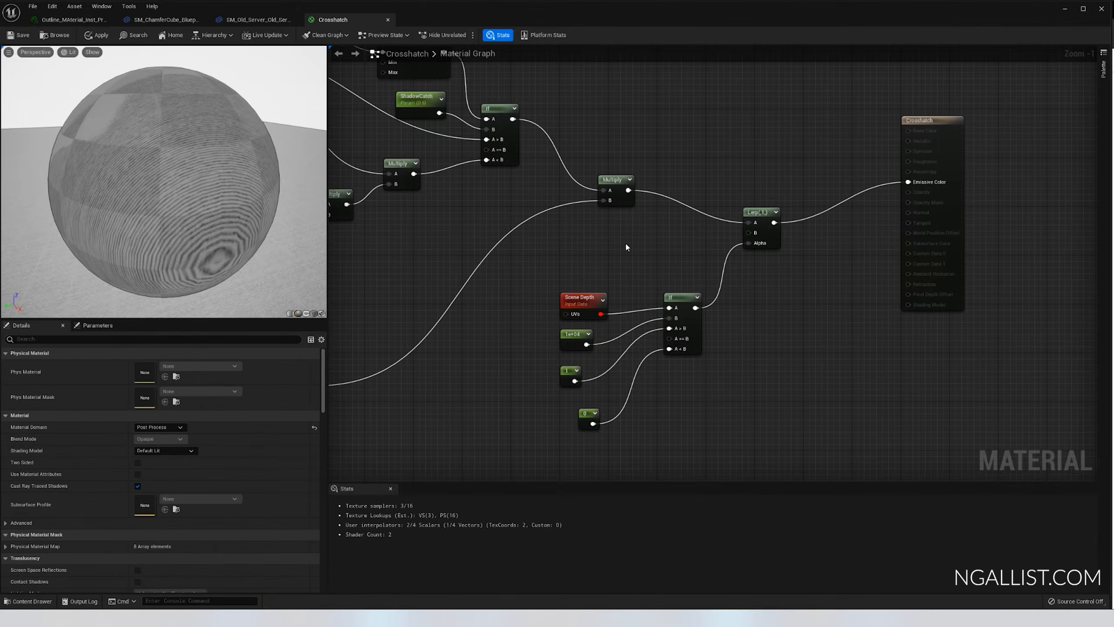
- Add a SceneTexture node set to PostProcessInput0, connect its Color to the Lerp's B, and place it below the final Multiply
{"action": "right_click", "coordinate": [625, 243]}
{"action": "type", "text": "scene"}
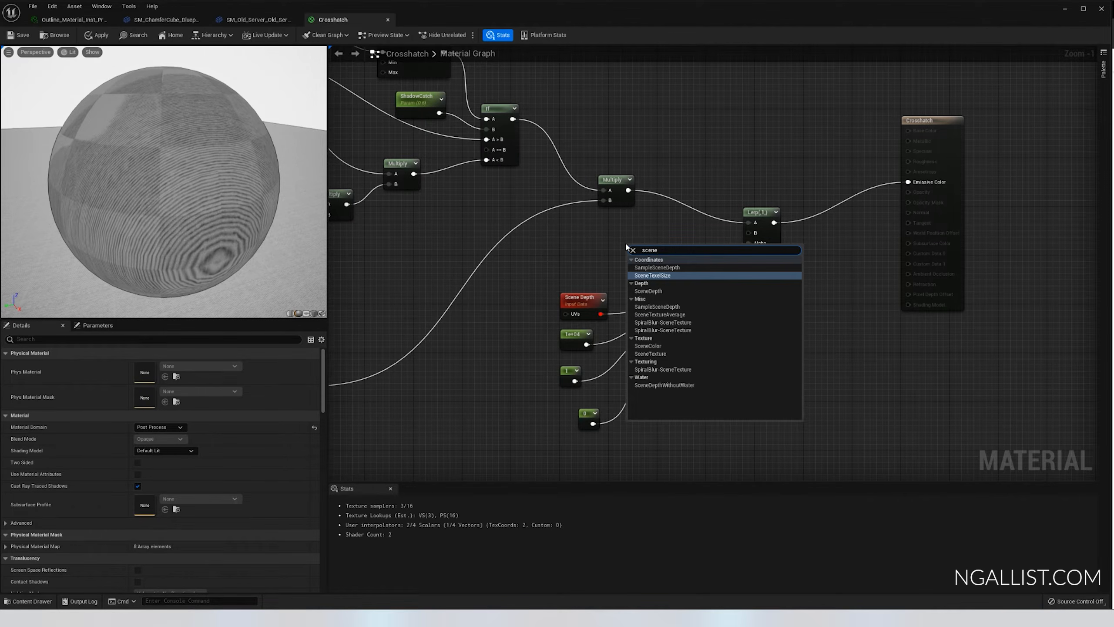
{"action": "type", "text": "t"}
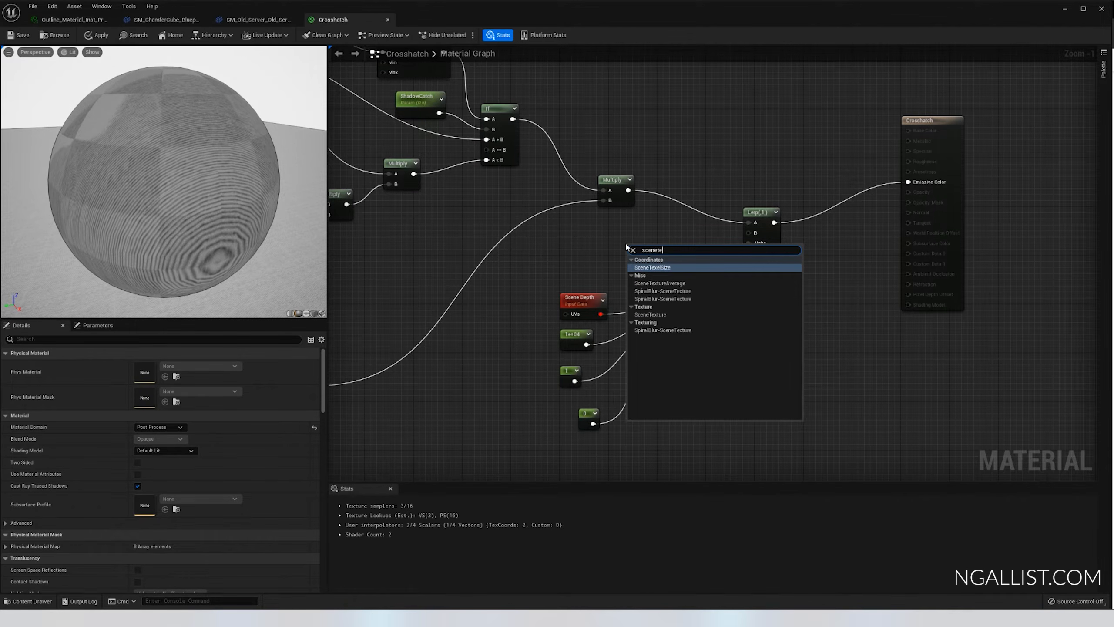
{"action": "type", "text": "e"}
{"action": "left_click", "coordinate": [651, 314]}
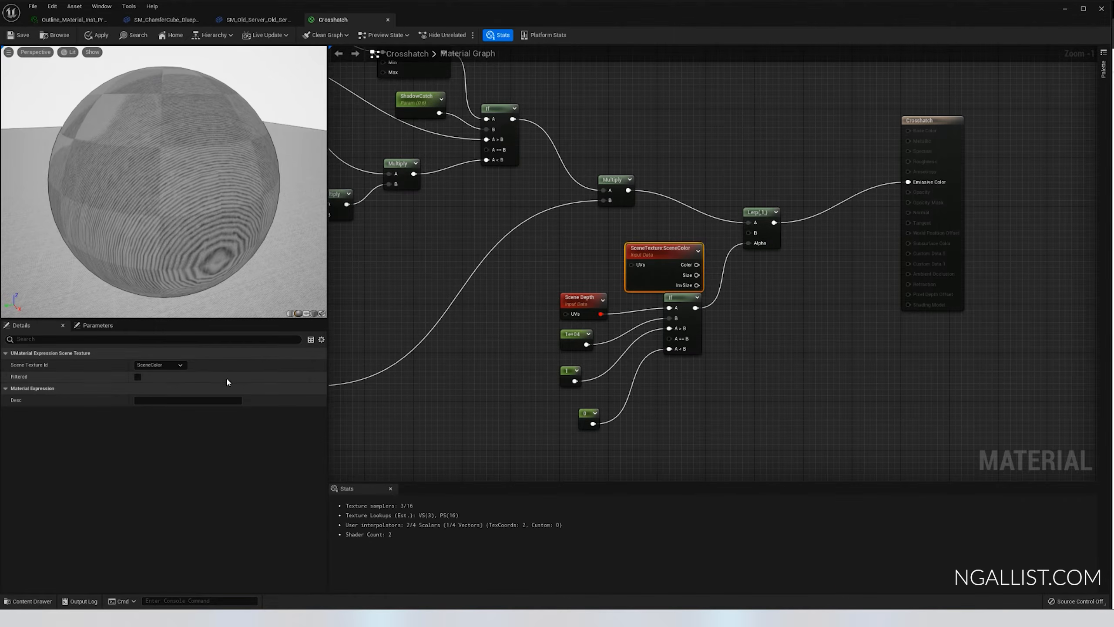
{"action": "left_click", "coordinate": [159, 365]}
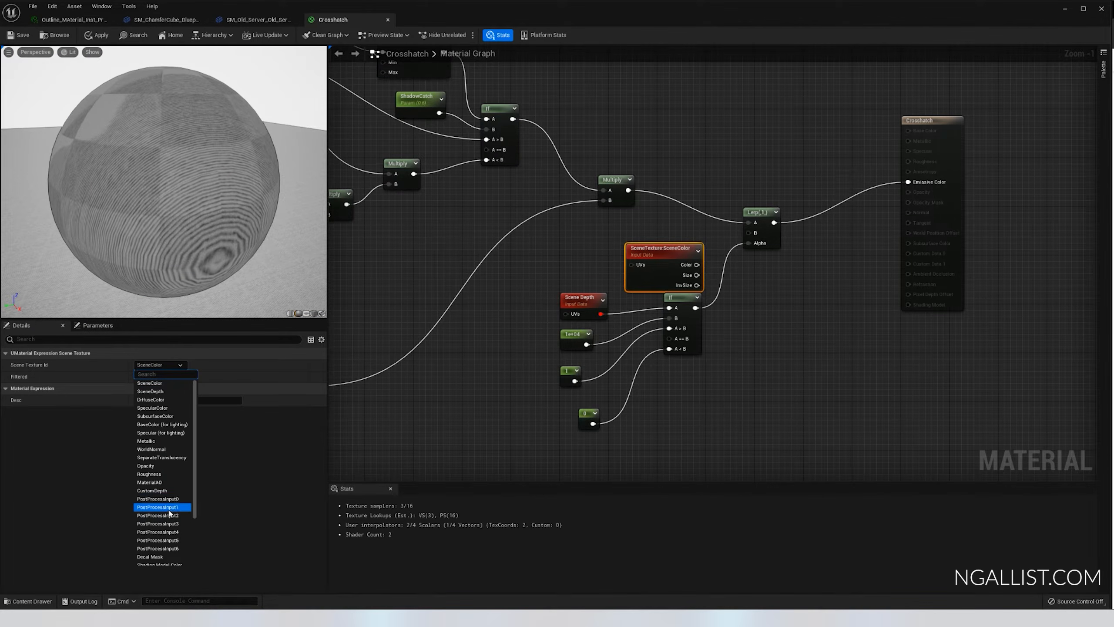
{"action": "left_click", "coordinate": [168, 501]}
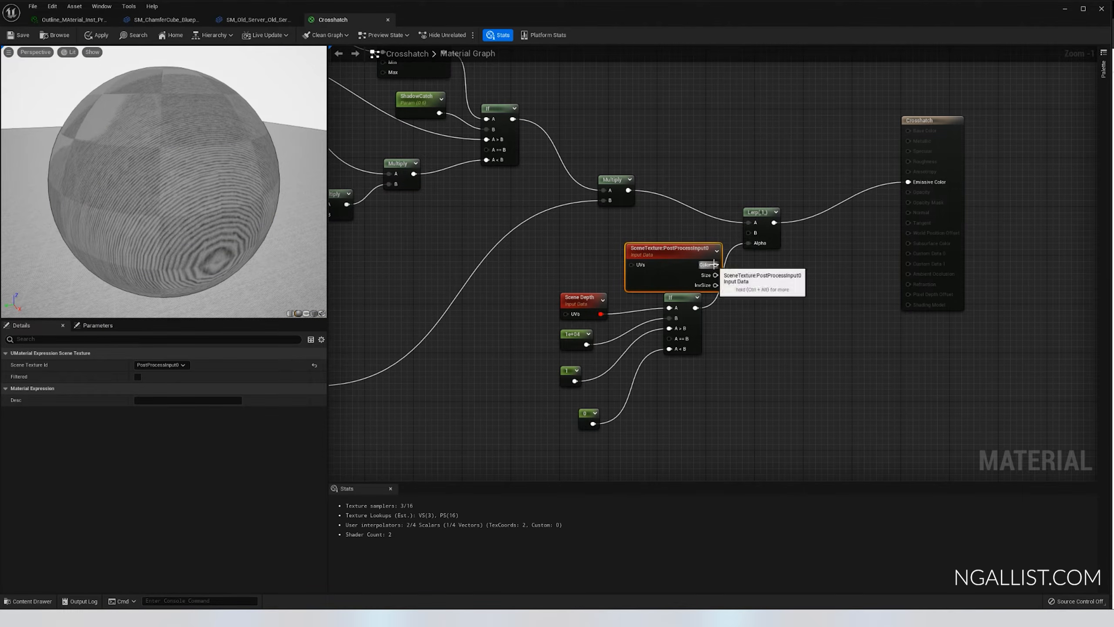
{"action": "left_click_drag", "start_coordinate": [716, 264], "coordinate": [749, 233]}
{"action": "left_click_drag", "start_coordinate": [659, 266], "coordinate": [630, 249]}
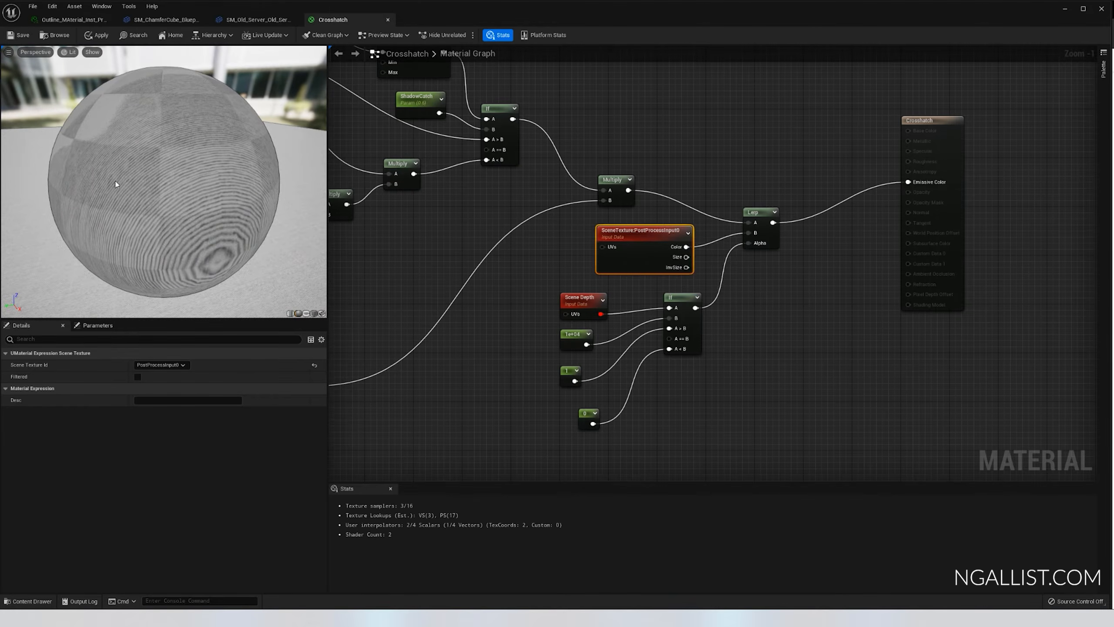
- Inspect the preview sphere and its background, save the Crosshatch material, and check the effect in the level viewport
{"action": "scroll", "coordinate": [166, 167], "scroll_direction": "down", "scroll_amount": 5}
{"action": "left_click_drag", "start_coordinate": [166, 167], "coordinate": [173, 196]}
{"action": "scroll", "coordinate": [497, 218], "scroll_direction": "up", "scroll_amount": 1}
{"action": "scroll", "coordinate": [173, 197], "scroll_direction": "up", "scroll_amount": 3}
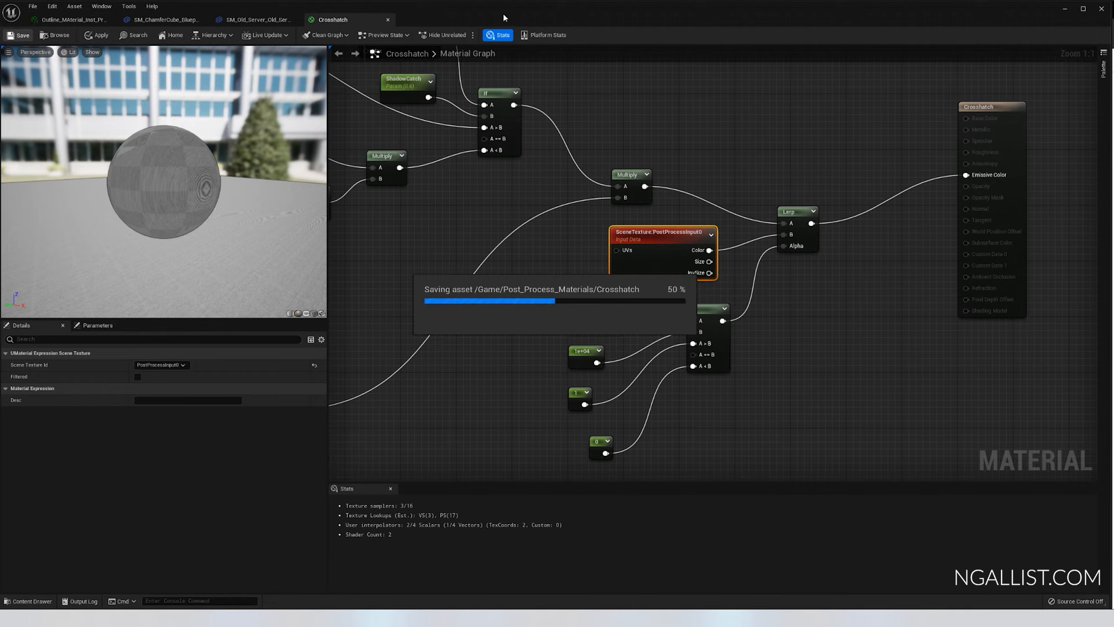
{"action": "double_click", "coordinate": [503, 12]}
{"action": "right_click_drag", "start_coordinate": [416, 263], "coordinate": [472, 262]}
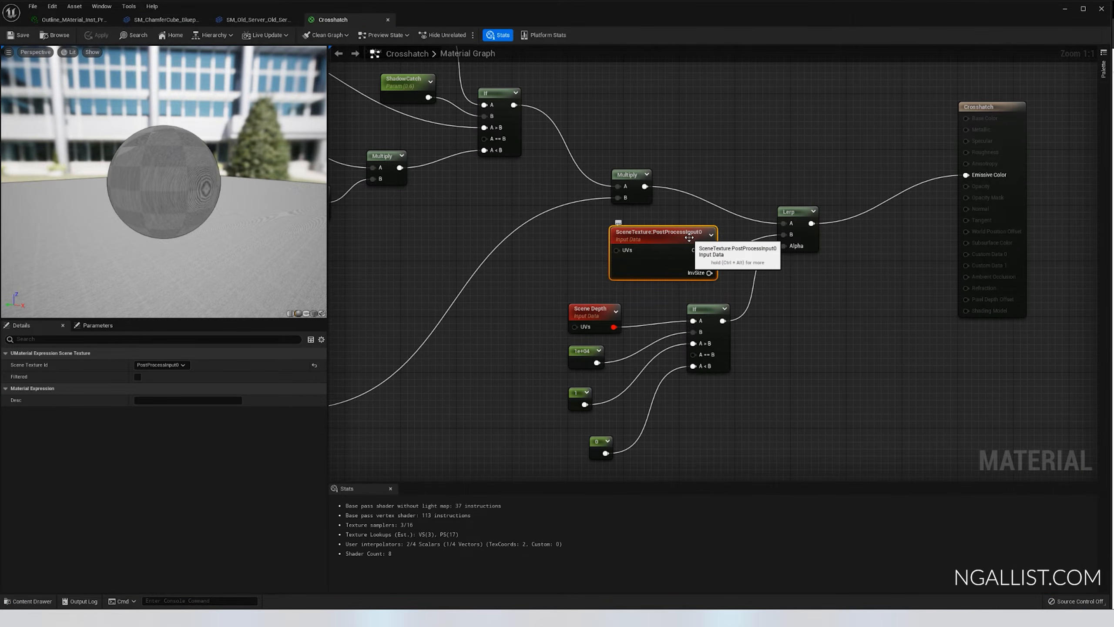
- Replace the SceneTexture node with a constant of 1 connected to the Lerp's B input
{"action": "key", "text": "Delete"}
{"action": "left_click", "coordinate": [699, 243]}
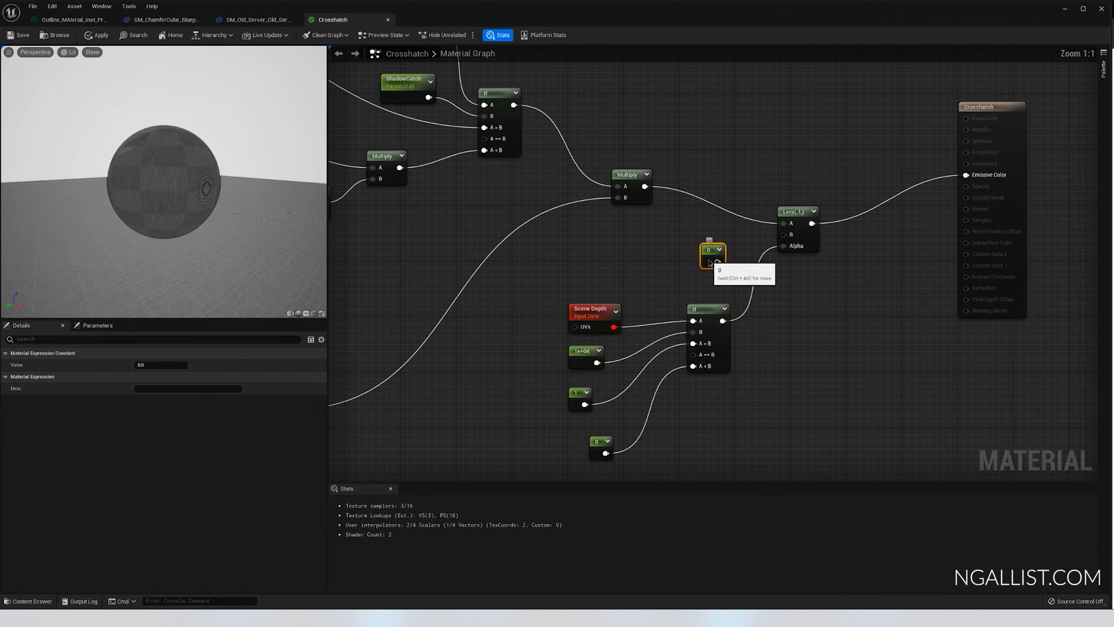
{"action": "left_click", "coordinate": [167, 362]}
{"action": "type", "text": "1"}
{"action": "key", "text": "Return"}
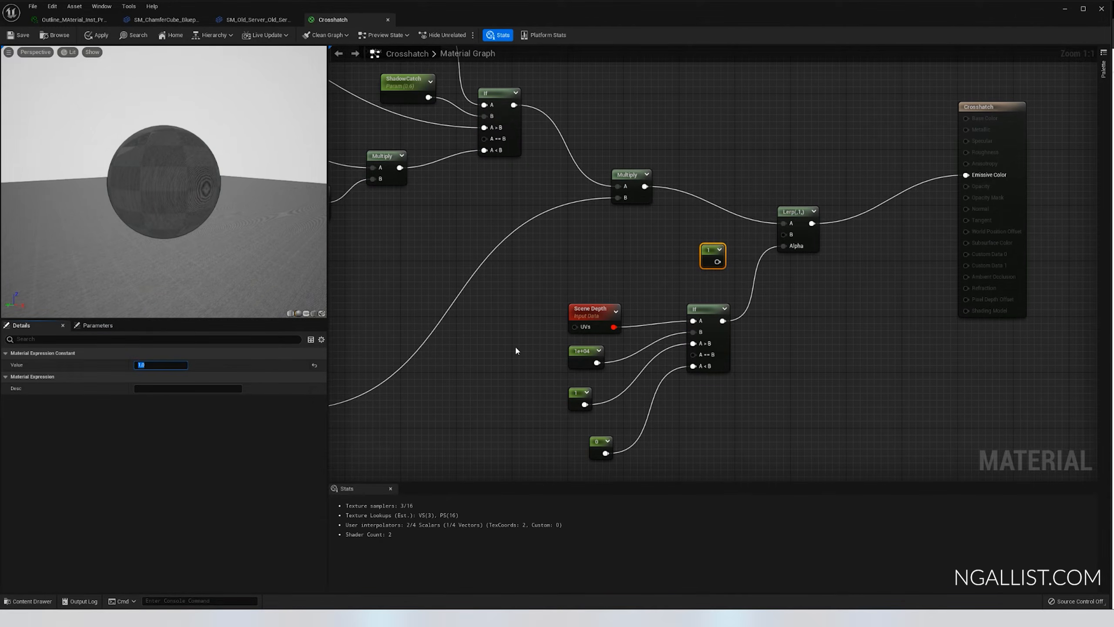
{"action": "left_click_drag", "start_coordinate": [718, 262], "coordinate": [783, 234]}
- Check the updated Crosshatch material on the preview sphere and in the level viewport
{"action": "scroll", "coordinate": [244, 246], "scroll_direction": "up", "scroll_amount": 3}
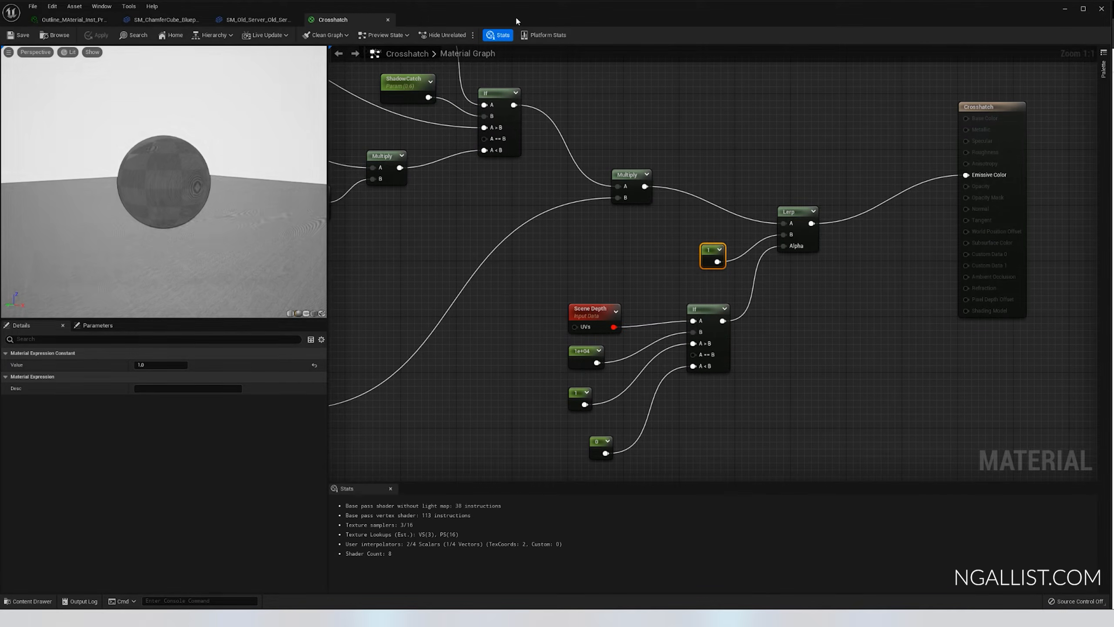
{"action": "left_click_drag", "start_coordinate": [516, 15], "coordinate": [1113, 132]}
{"action": "right_click_drag", "start_coordinate": [728, 238], "coordinate": [702, 242]}
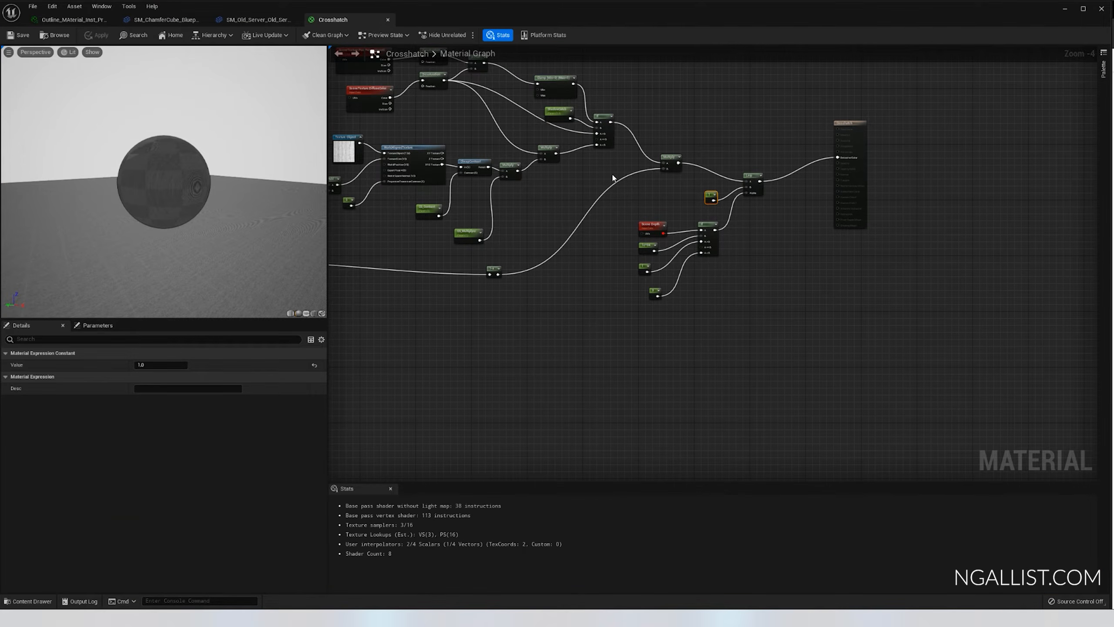
- Insert a RemapValueRange node between the shadow If's output and the final Multiply's A, positioned just above that Multiply
{"action": "scroll", "coordinate": [613, 178], "scroll_direction": "up", "scroll_amount": 4}
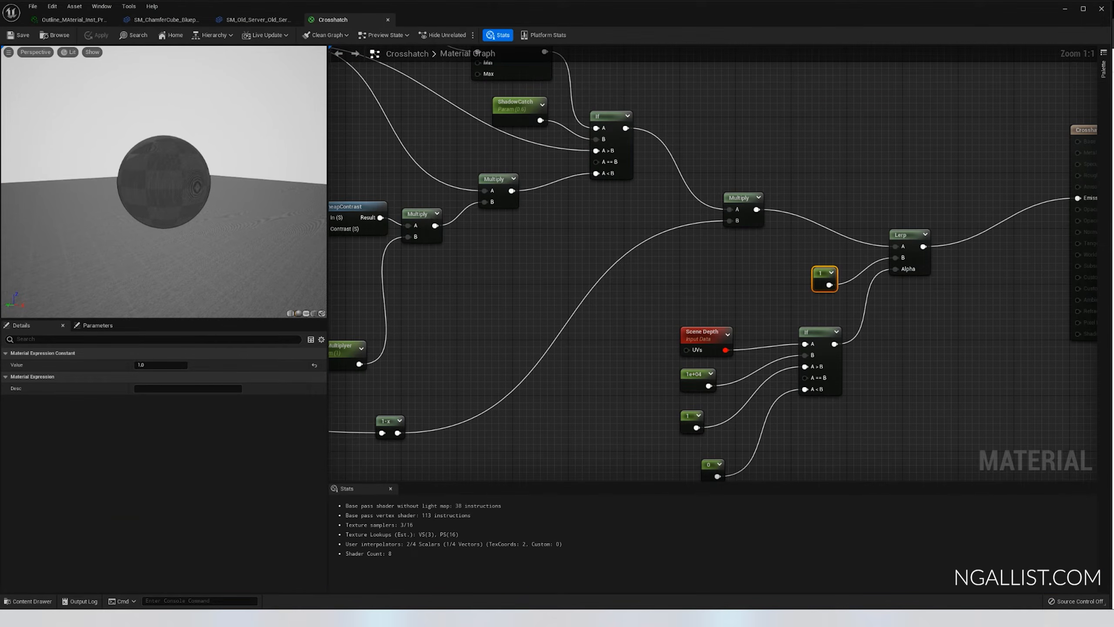
{"action": "right_click_drag", "start_coordinate": [650, 138], "coordinate": [570, 173]}
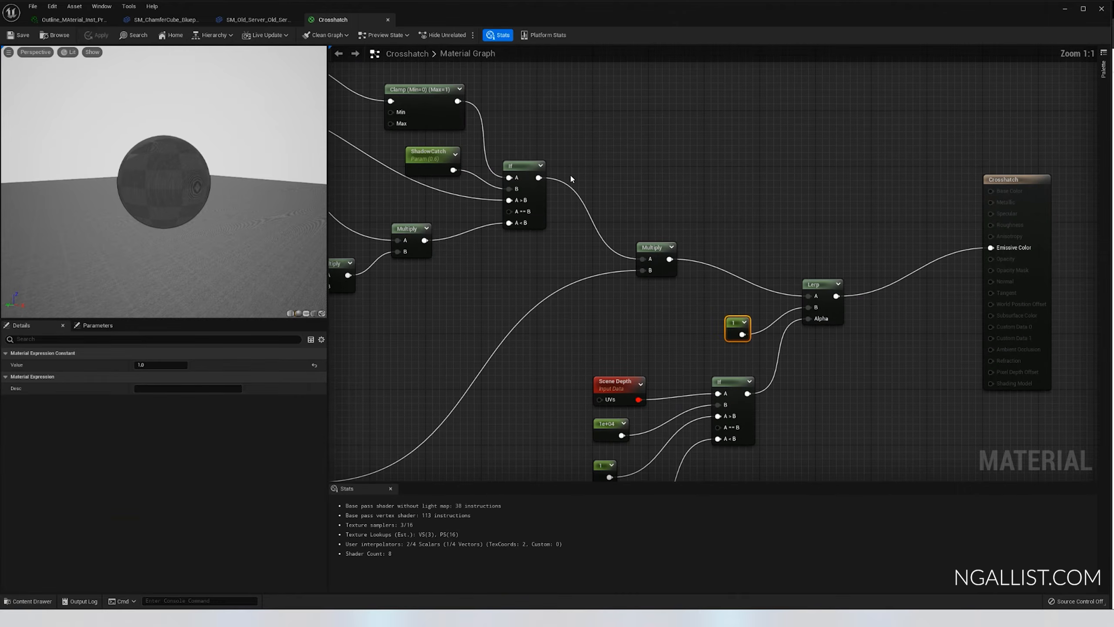
{"action": "left_click_drag", "start_coordinate": [538, 177], "coordinate": [620, 149]}
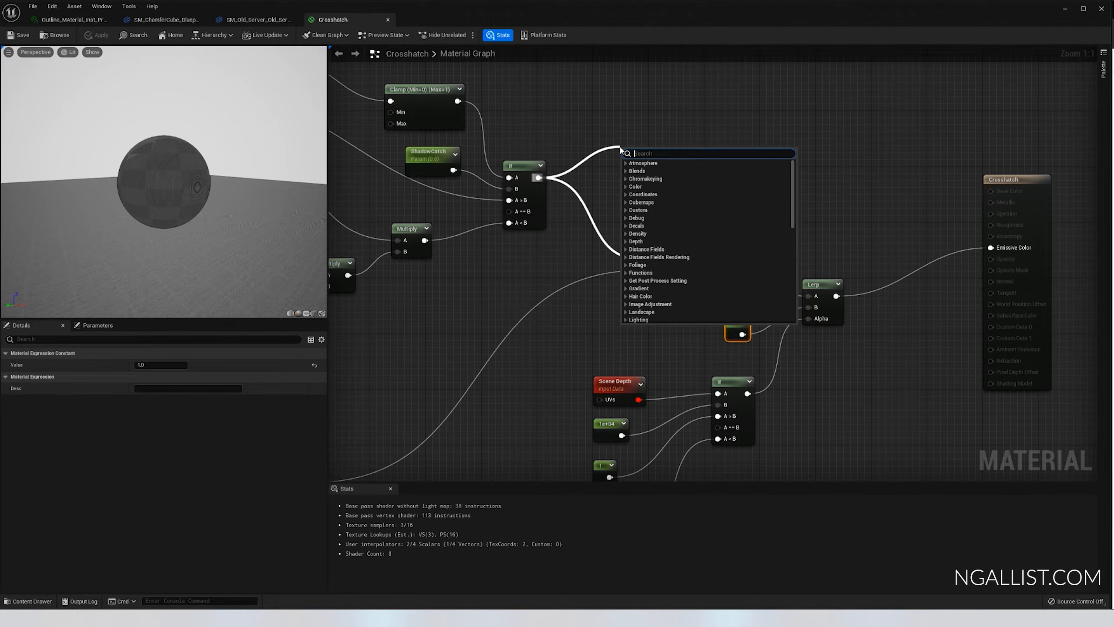
{"action": "type", "text": "rema"}
{"action": "key", "text": "Return"}
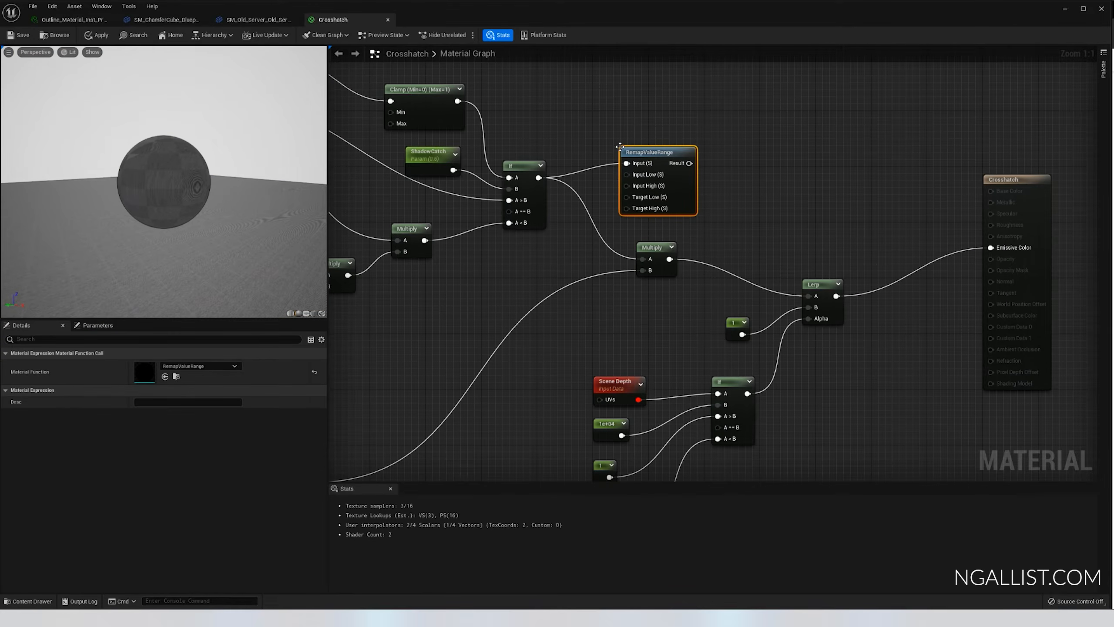
{"action": "left_click_drag", "start_coordinate": [689, 163], "coordinate": [642, 259]}
{"action": "scroll", "coordinate": [102, 129], "scroll_direction": "up", "scroll_amount": 5}
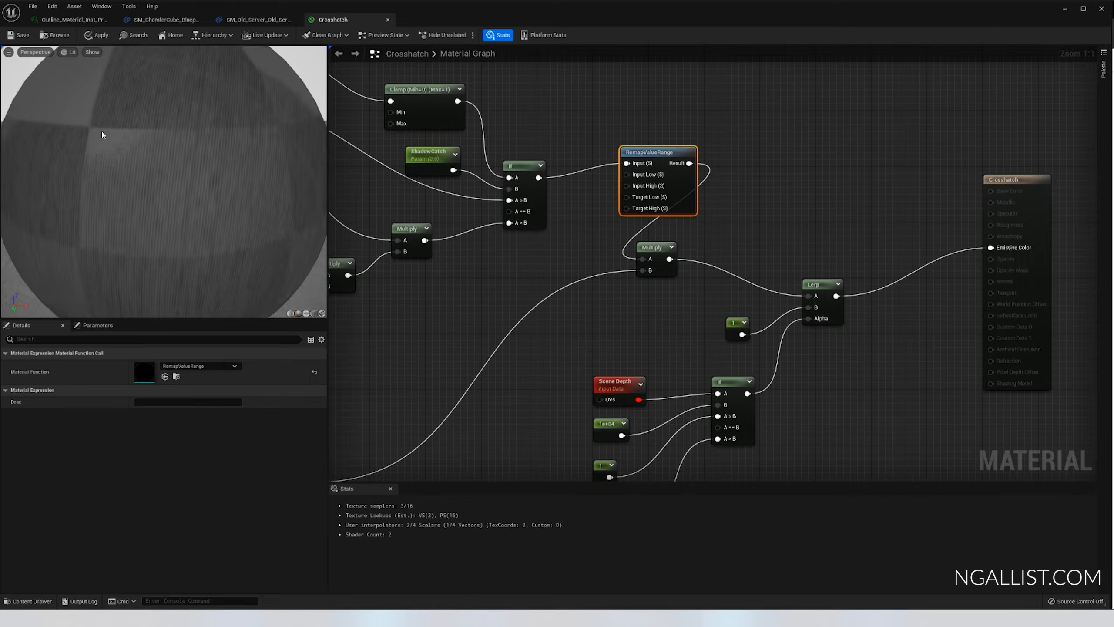
{"action": "scroll", "coordinate": [132, 144], "scroll_direction": "down", "scroll_amount": 2}
{"action": "left_click_drag", "start_coordinate": [674, 151], "coordinate": [640, 152]}
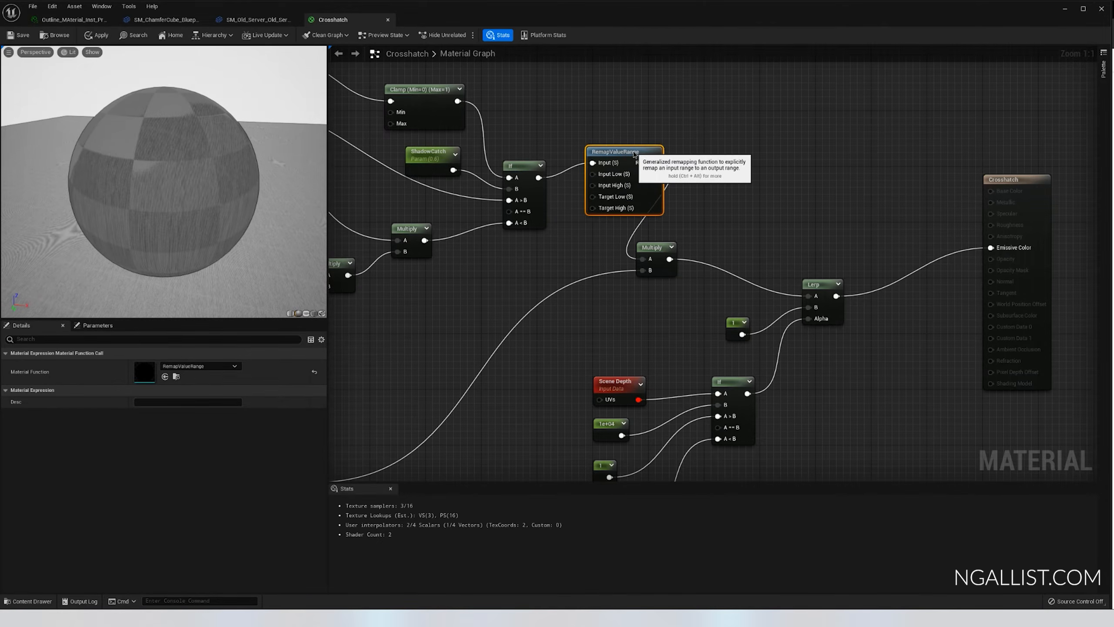
- Add a constant of 1 below the RemapValueRange node and connect it to Target High
{"action": "left_click", "coordinate": [577, 234]}
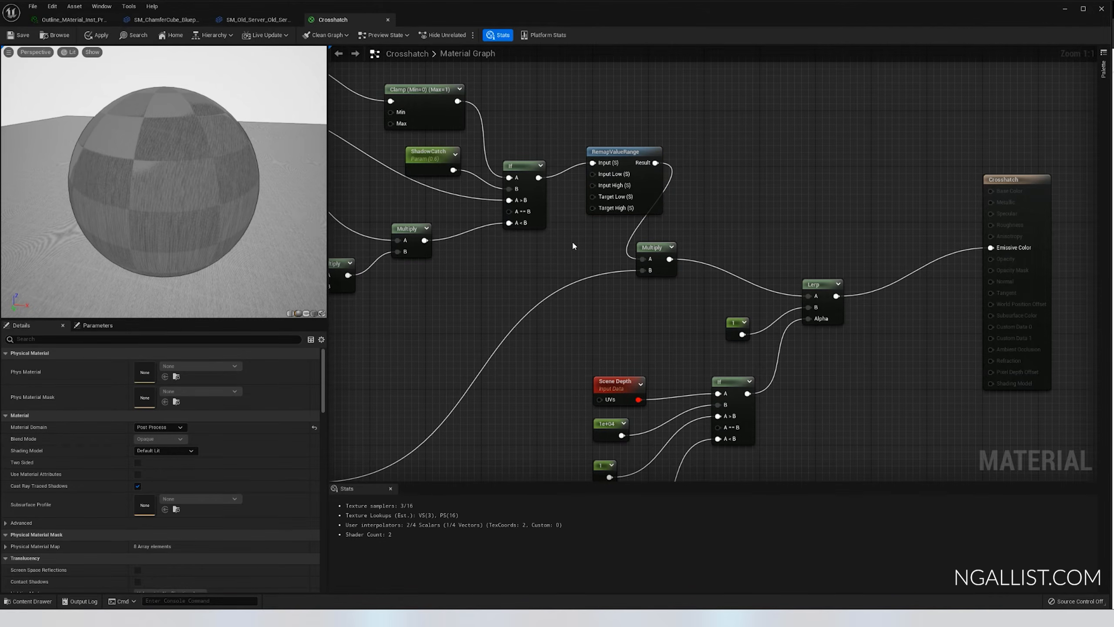
{"action": "left_click", "coordinate": [573, 244]}
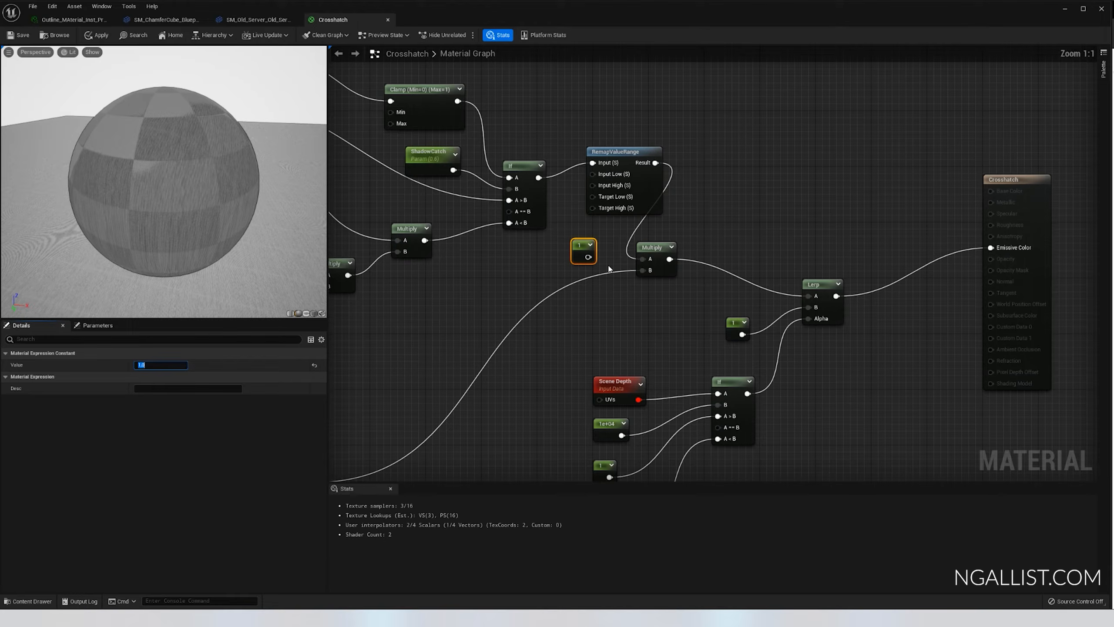
{"action": "left_click_drag", "start_coordinate": [588, 257], "coordinate": [594, 208]}
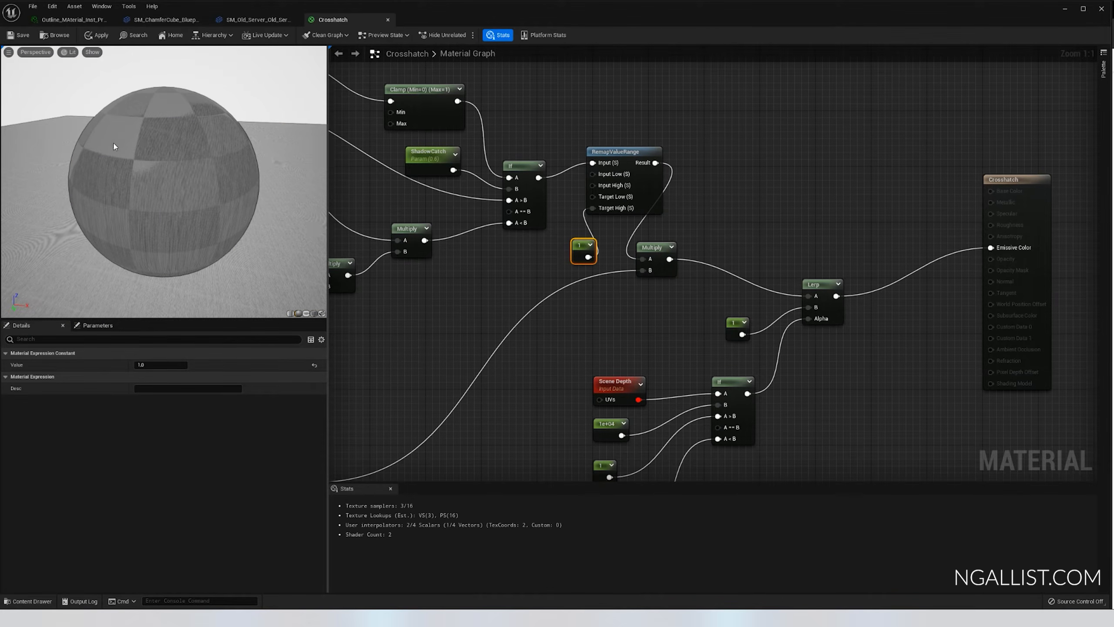
- Add a constant of 0.6 beside the Target High constant and connect it to RemapValueRange's Input High
{"action": "left_click", "coordinate": [501, 274]}
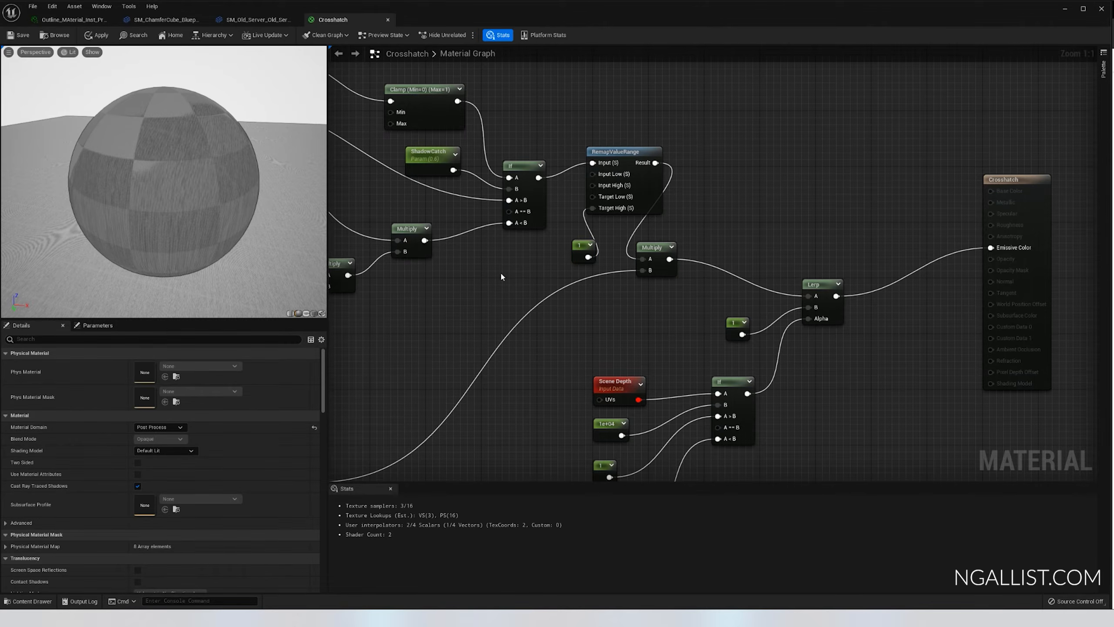
{"action": "left_click", "coordinate": [548, 250]}
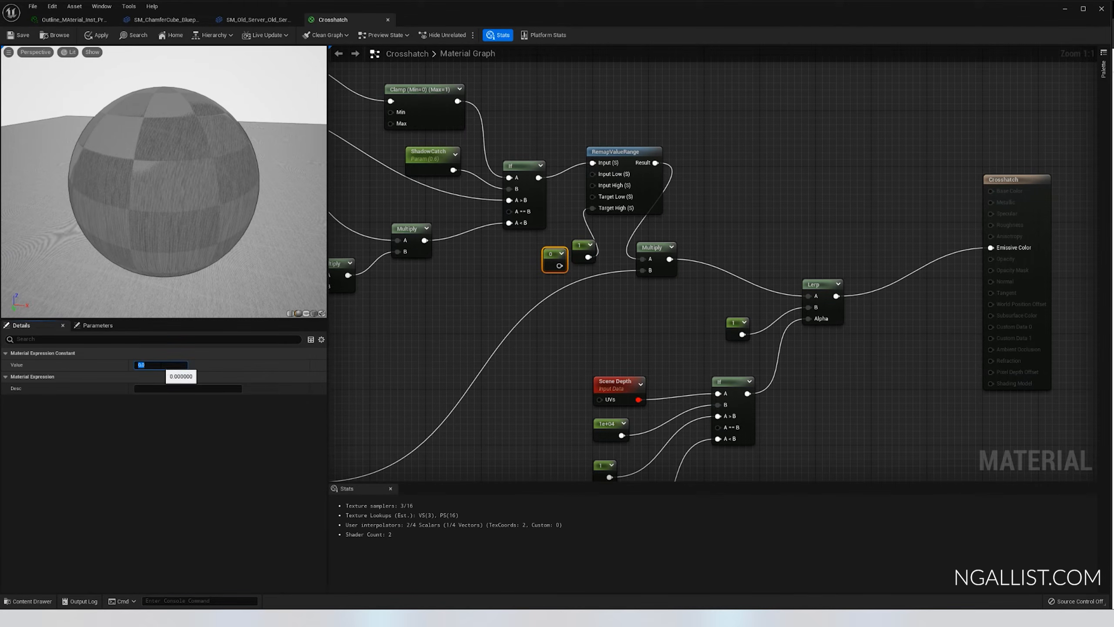
{"action": "key", "text": "Return"}
{"action": "mouse_move", "coordinate": [565, 266]}
{"action": "left_mouse_down"}
{"action": "mouse_move", "coordinate": [588, 276]}
{"action": "mouse_move", "coordinate": [594, 186]}
{"action": "mouse_move", "coordinate": [421, 165]}
{"action": "mouse_move", "coordinate": [435, 188]}
{"action": "mouse_move", "coordinate": [572, 235]}
{"action": "mouse_move", "coordinate": [593, 196]}
{"action": "left_mouse_up"}
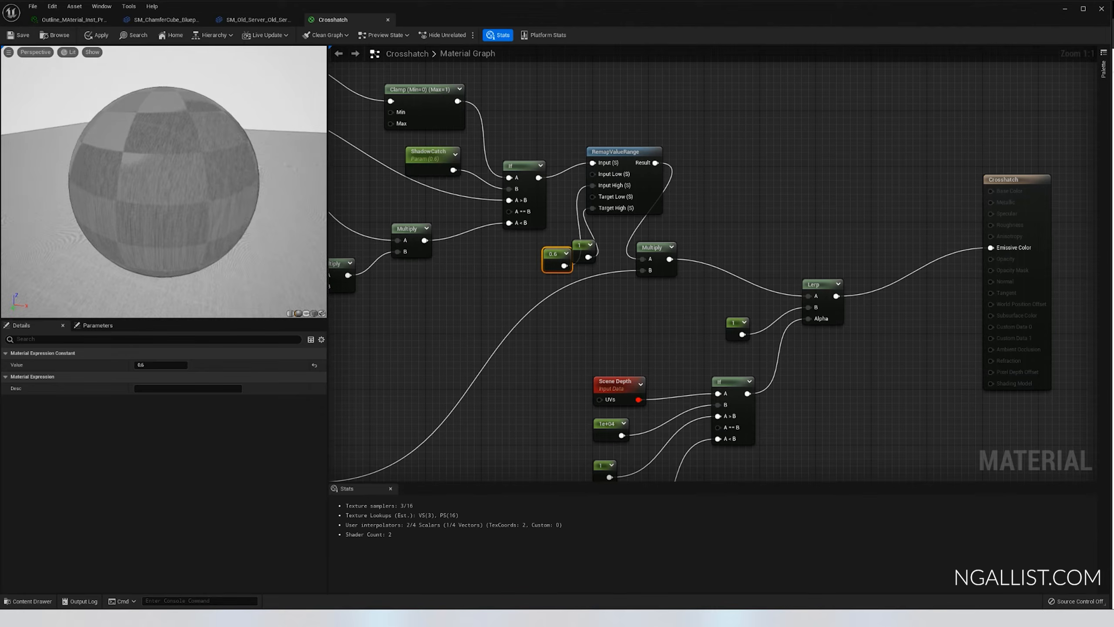
- Try 0.2 for the Input High constant and compare the shading on the preview sphere
{"action": "mouse_move", "coordinate": [167, 184]}
{"action": "left_mouse_down"}
{"action": "mouse_move", "coordinate": [188, 229]}
{"action": "mouse_move", "coordinate": [168, 182]}
{"action": "left_mouse_up"}
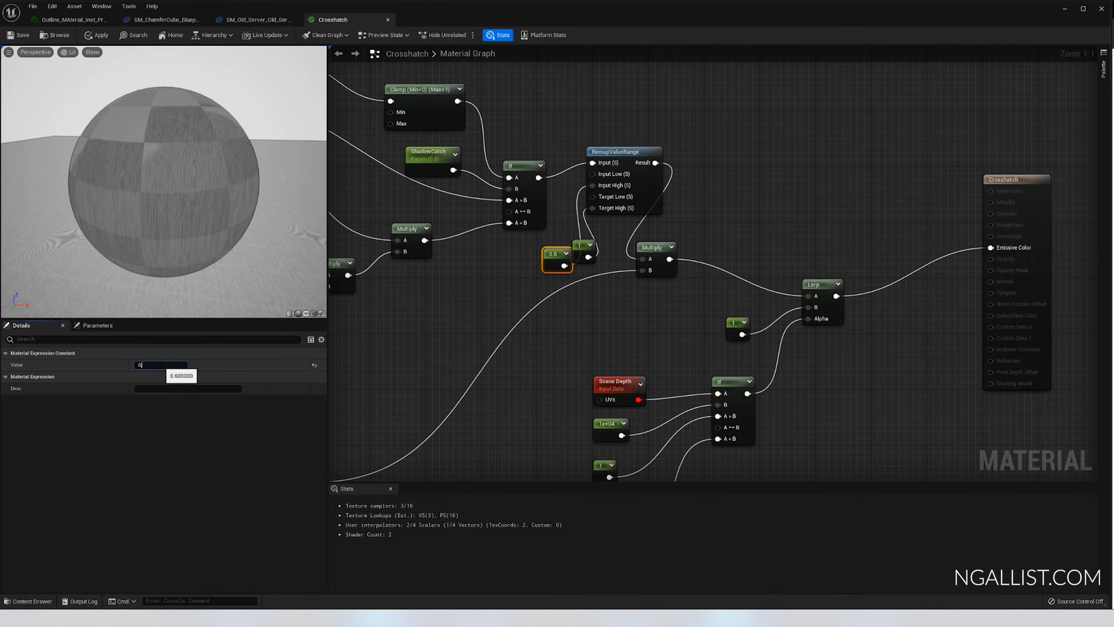
{"action": "key", "text": "Return"}
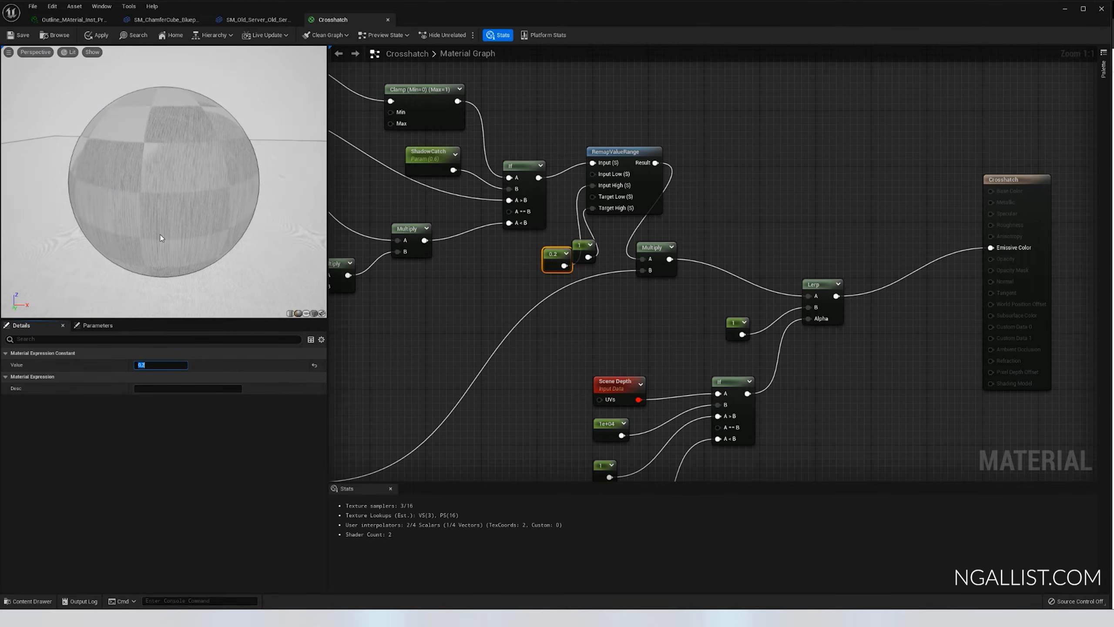
{"action": "mouse_move", "coordinate": [171, 224]}
{"action": "left_mouse_down"}
{"action": "mouse_move", "coordinate": [172, 246]}
{"action": "mouse_move", "coordinate": [171, 224]}
{"action": "left_mouse_up"}
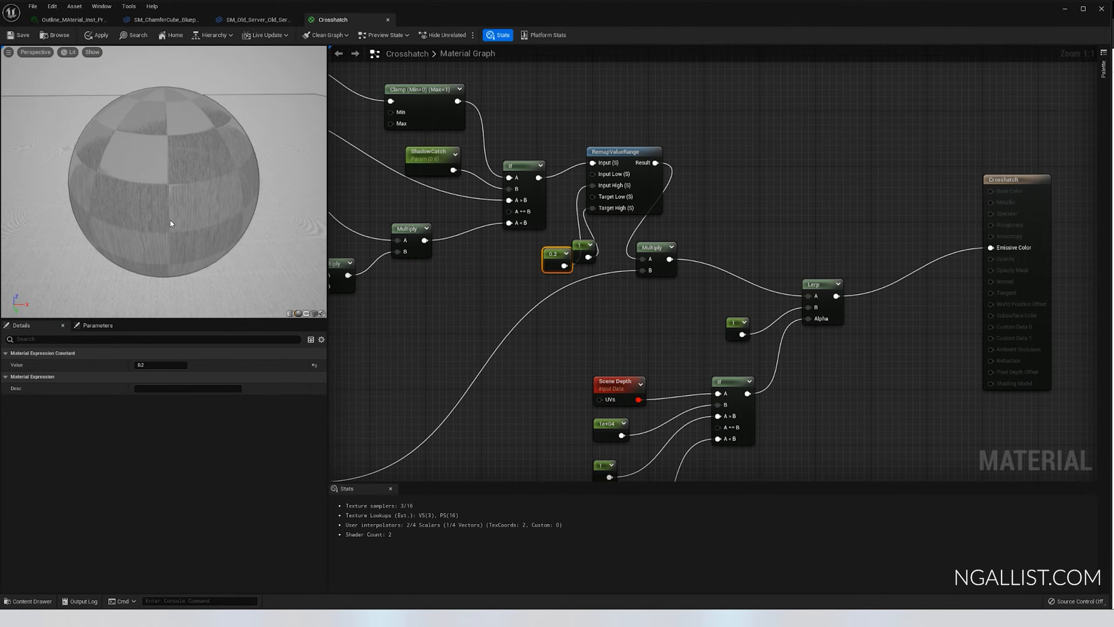
- Move the Input High constant below the shadow If, set its value to 0.6, and save the material
{"action": "left_click_drag", "start_coordinate": [547, 260], "coordinate": [514, 250]}
{"action": "left_click", "coordinate": [188, 376]}
{"action": "left_click", "coordinate": [161, 368]}
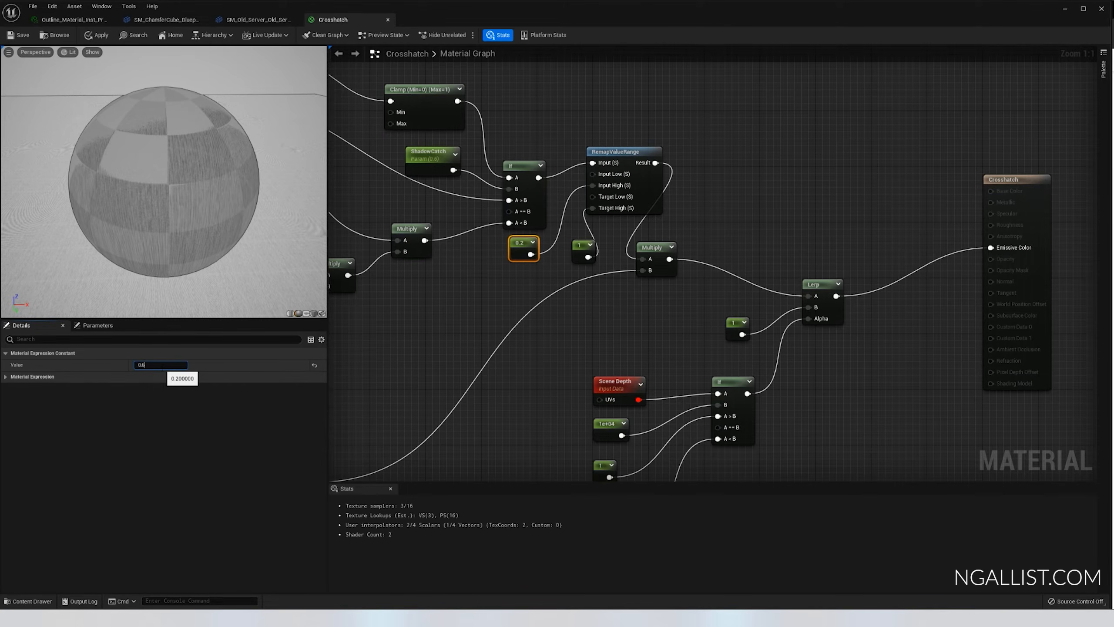
{"action": "type", "text": "0.6"}
{"action": "key", "text": "Return"}
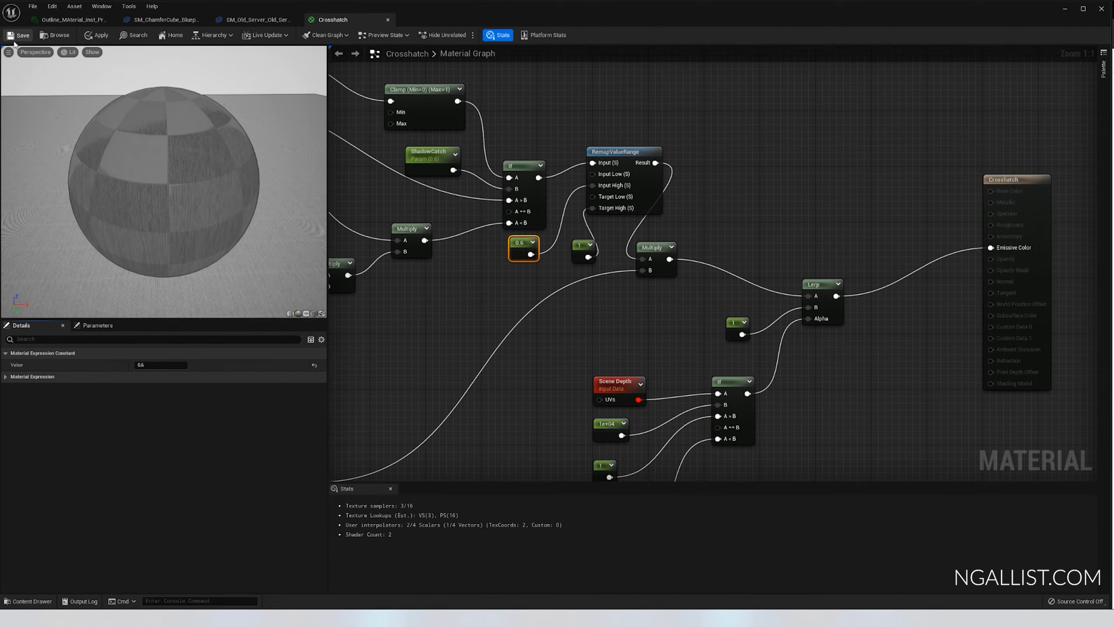
{"action": "left_click", "coordinate": [15, 37]}
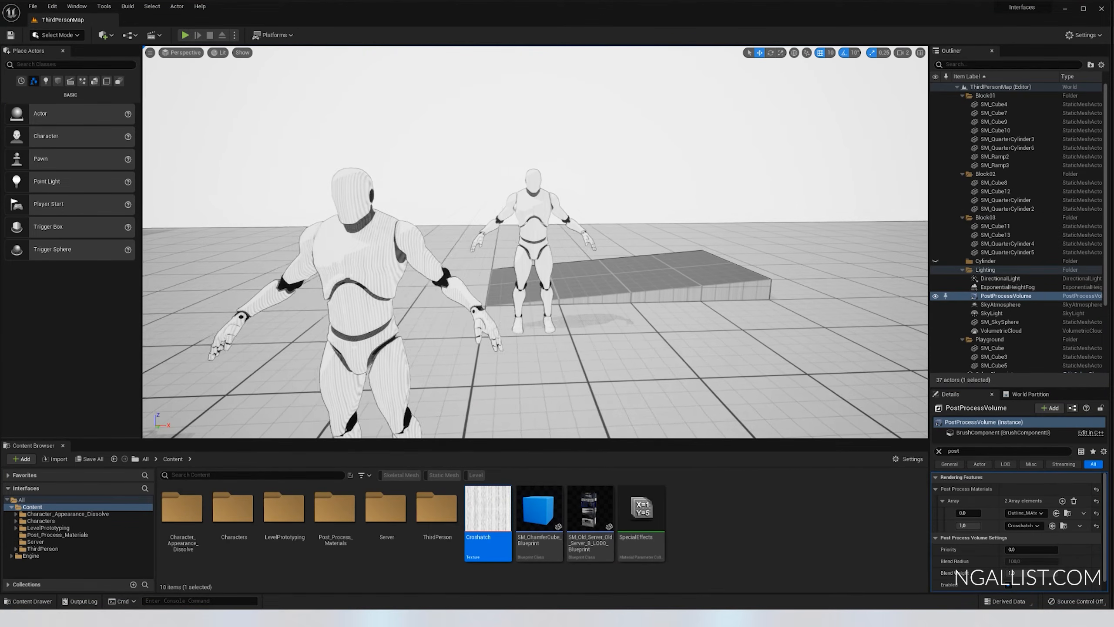
- Examine the crosshatch shading on the mannequin up close in the level viewport
{"action": "right_click_drag", "start_coordinate": [535, 246], "coordinate": [509, 230]}
{"action": "key", "text": "w"}
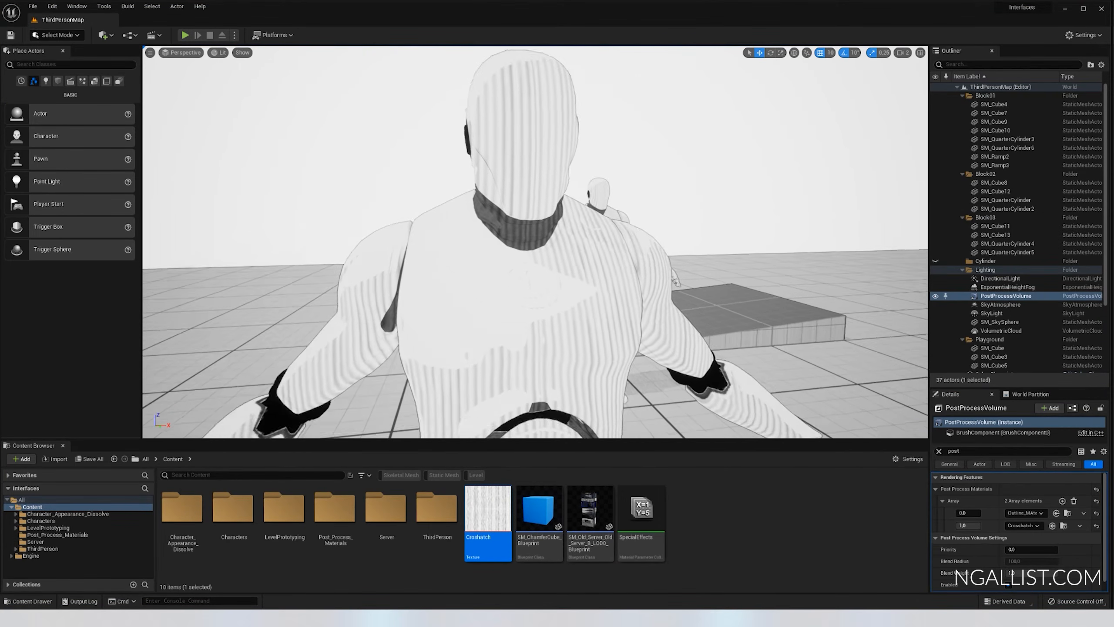
{"action": "key", "text": "w"}
{"action": "right_click_drag", "start_coordinate": [409, 247], "coordinate": [413, 237]}
{"action": "key", "text": "s"}
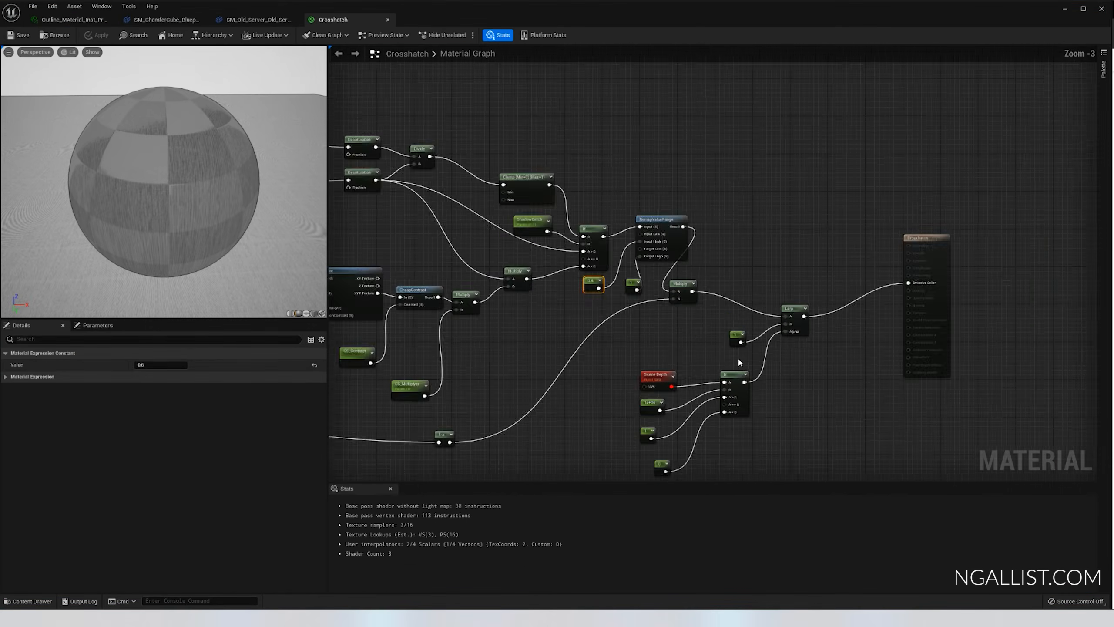
- Review the complete material graph, from the World Outlines and Normal_Outlines groups through to the output node
{"action": "scroll", "coordinate": [738, 357], "scroll_direction": "down", "scroll_amount": 4}
{"action": "scroll", "coordinate": [684, 342], "scroll_direction": "up", "scroll_amount": 2}
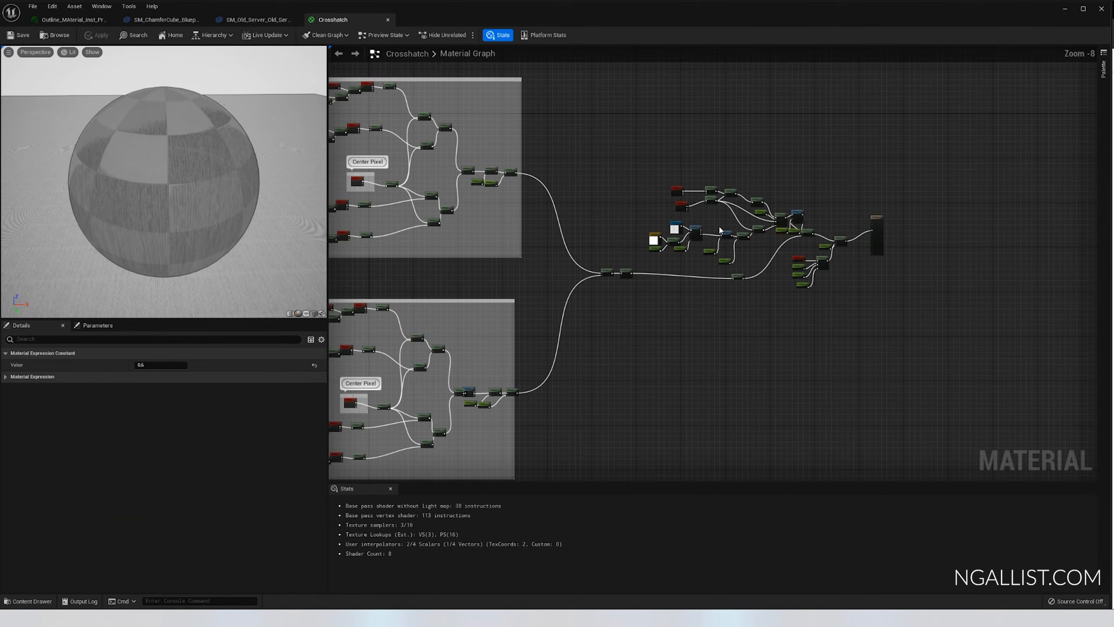
{"action": "scroll", "coordinate": [848, 286], "scroll_direction": "up", "scroll_amount": 2}
{"action": "scroll", "coordinate": [848, 286], "scroll_direction": "down", "scroll_amount": 1}
{"action": "right_click_drag", "start_coordinate": [848, 286], "coordinate": [784, 277]}
{"action": "right_click_drag", "start_coordinate": [588, 299], "coordinate": [818, 287]}
{"action": "scroll", "coordinate": [818, 288], "scroll_direction": "down", "scroll_amount": 4}
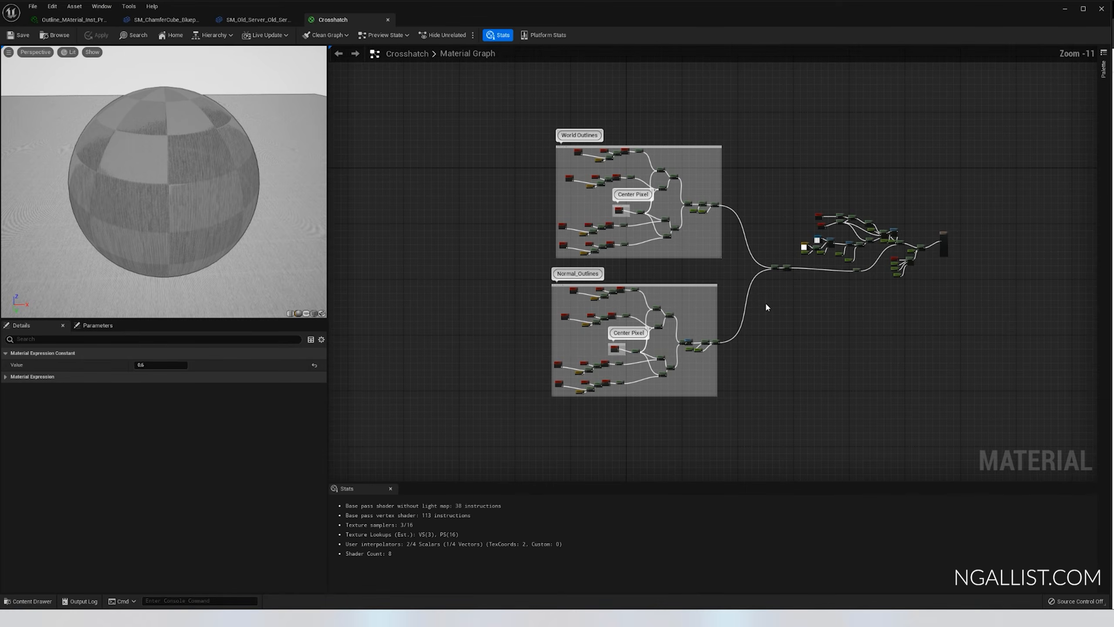
{"action": "scroll", "coordinate": [764, 305], "scroll_direction": "up", "scroll_amount": 3}
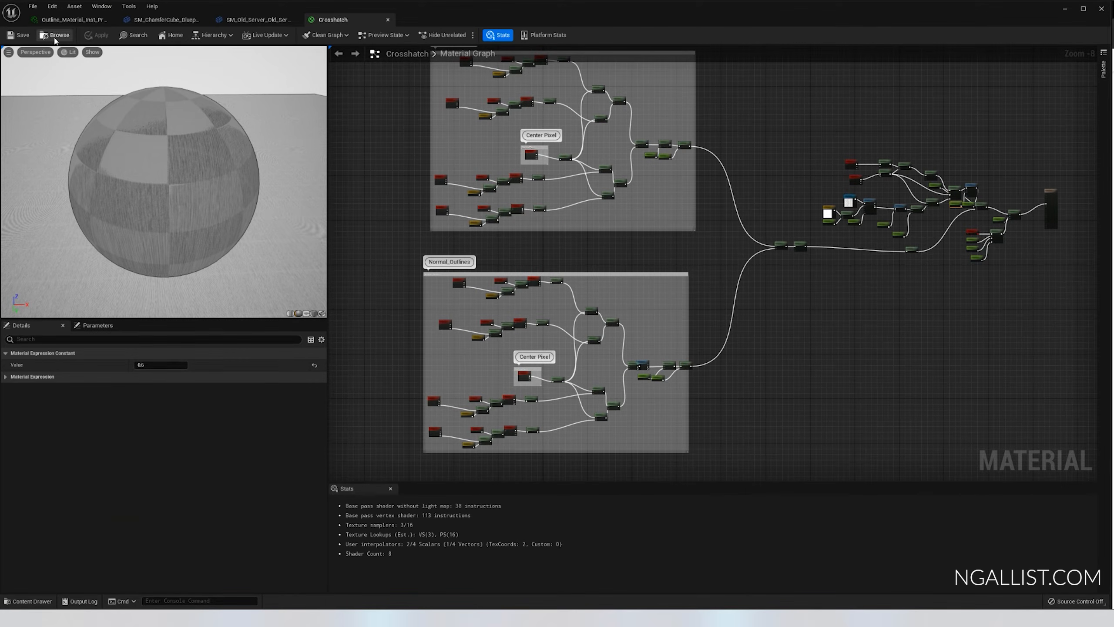
- Create the material instance Crosshatch_Inst from the Crosshatch material and assign it to the PostProcessVolume's second Post Process Materials entry
{"action": "left_click_drag", "start_coordinate": [543, 21], "coordinate": [1113, 143]}
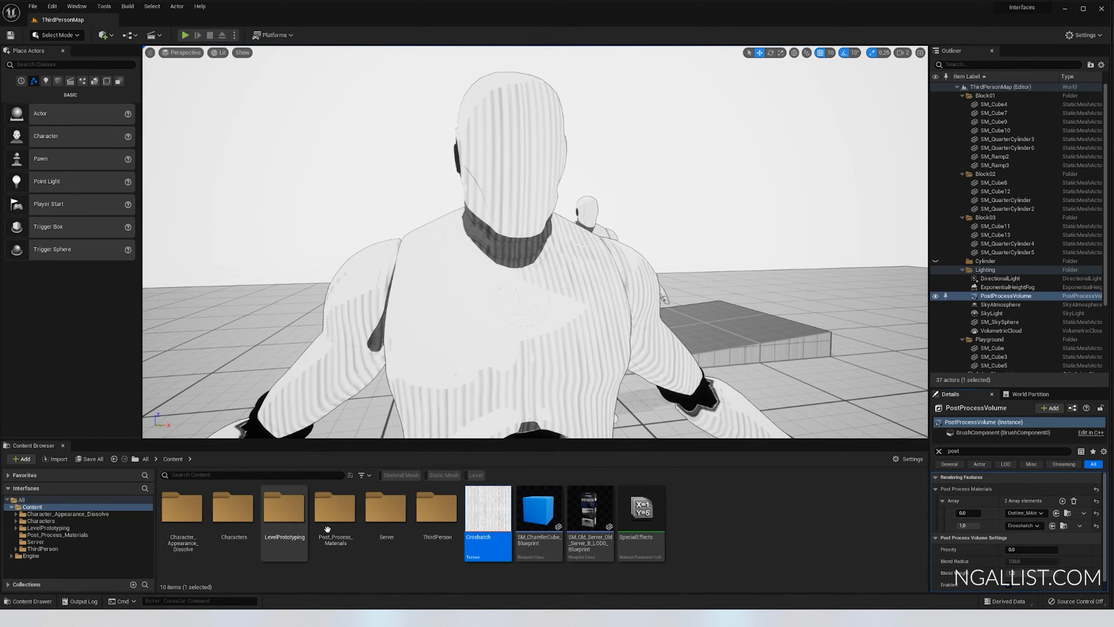
{"action": "double_click", "coordinate": [334, 509]}
{"action": "left_click", "coordinate": [182, 513]}
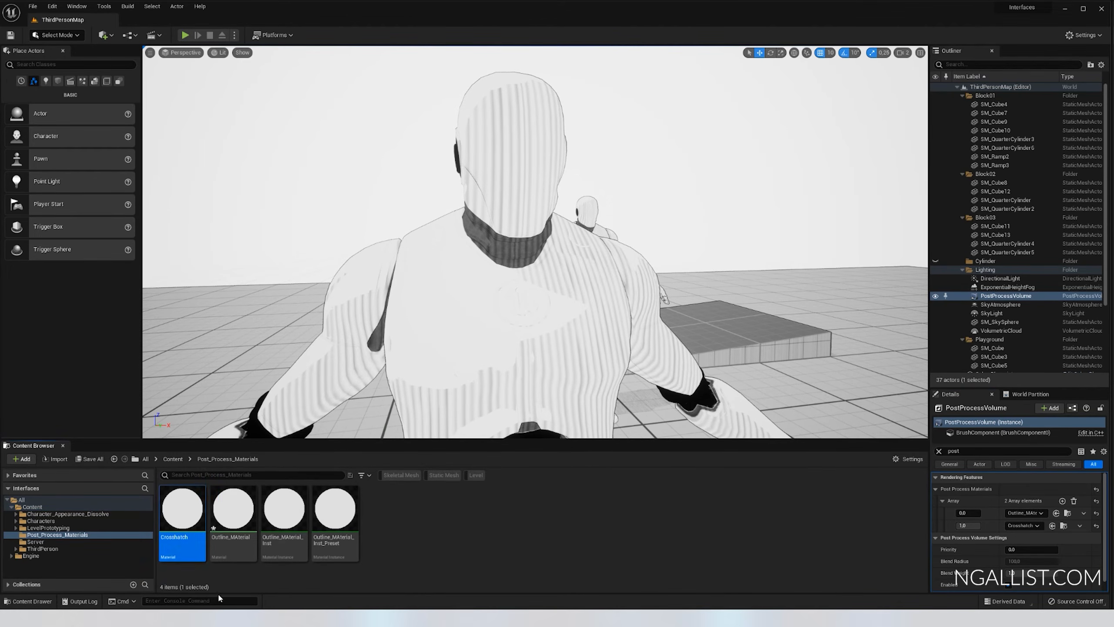
{"action": "right_click", "coordinate": [195, 512]}
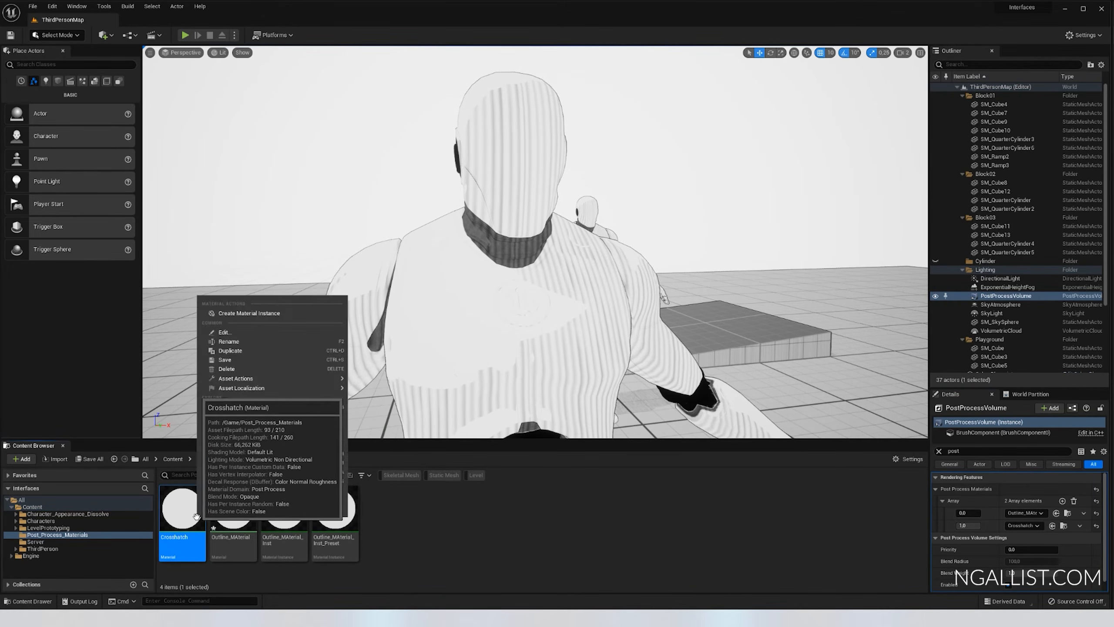
{"action": "left_click", "coordinate": [303, 313]}
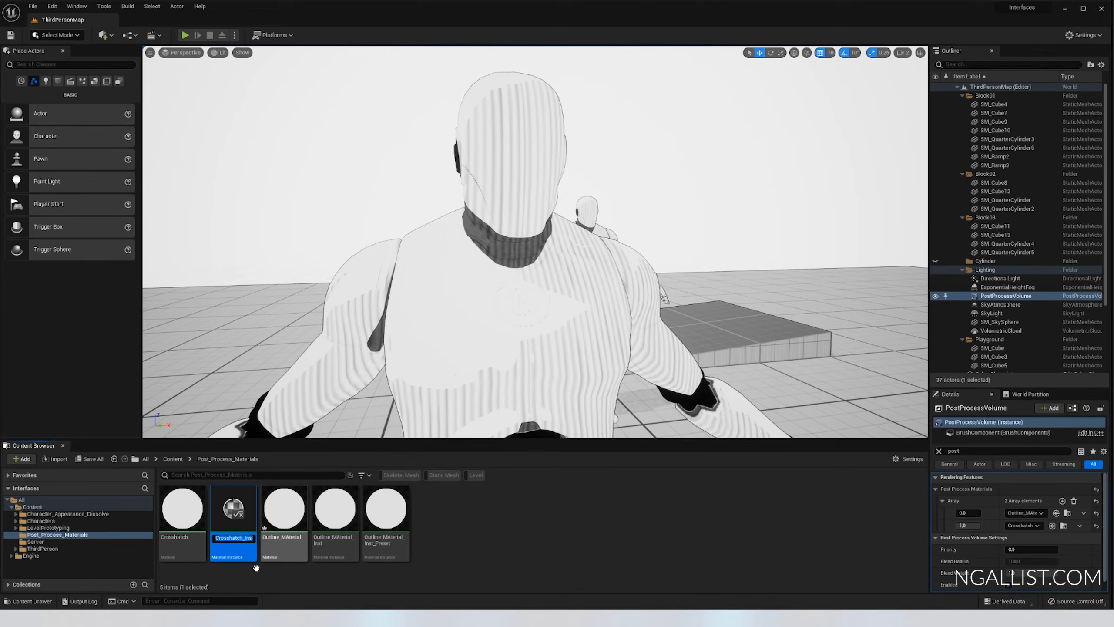
{"action": "key", "text": "Return"}
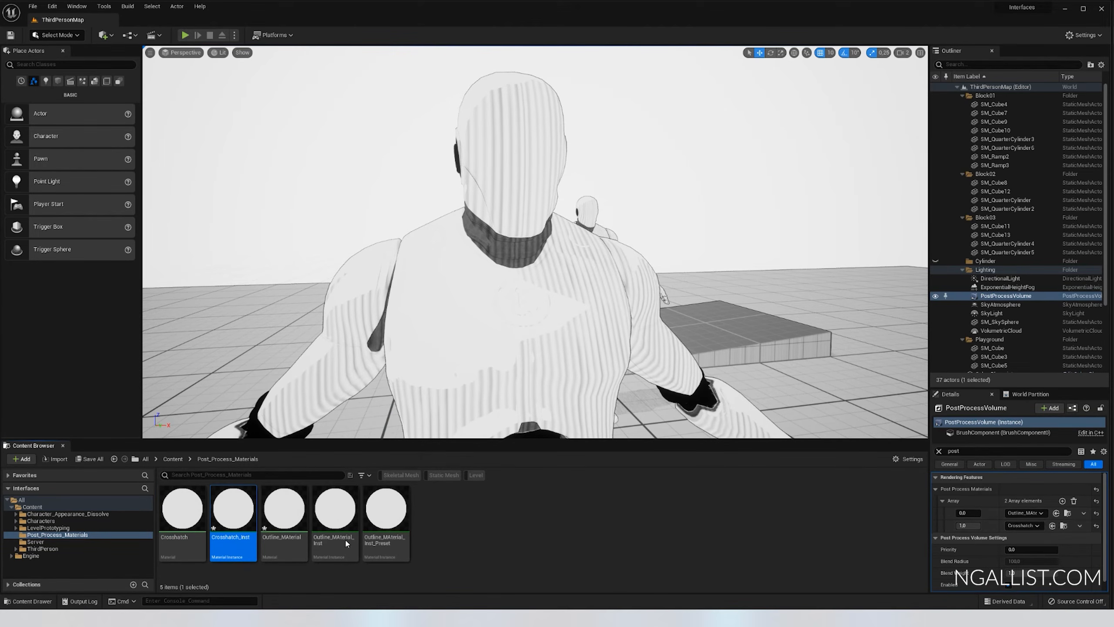
{"action": "left_click_drag", "start_coordinate": [233, 511], "coordinate": [1018, 530]}
- Open Crosshatch_Inst for editing and shrink its editor window so the level viewport stays visible beside it
{"action": "double_click", "coordinate": [233, 509]}
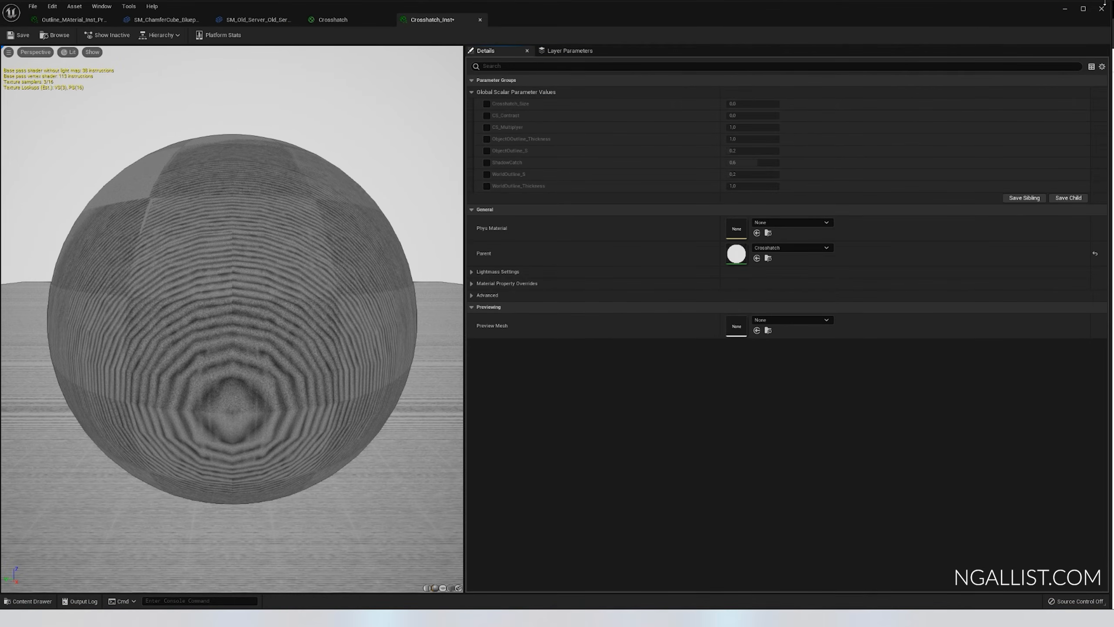
{"action": "left_click_drag", "start_coordinate": [1102, 5], "coordinate": [1079, 310]}
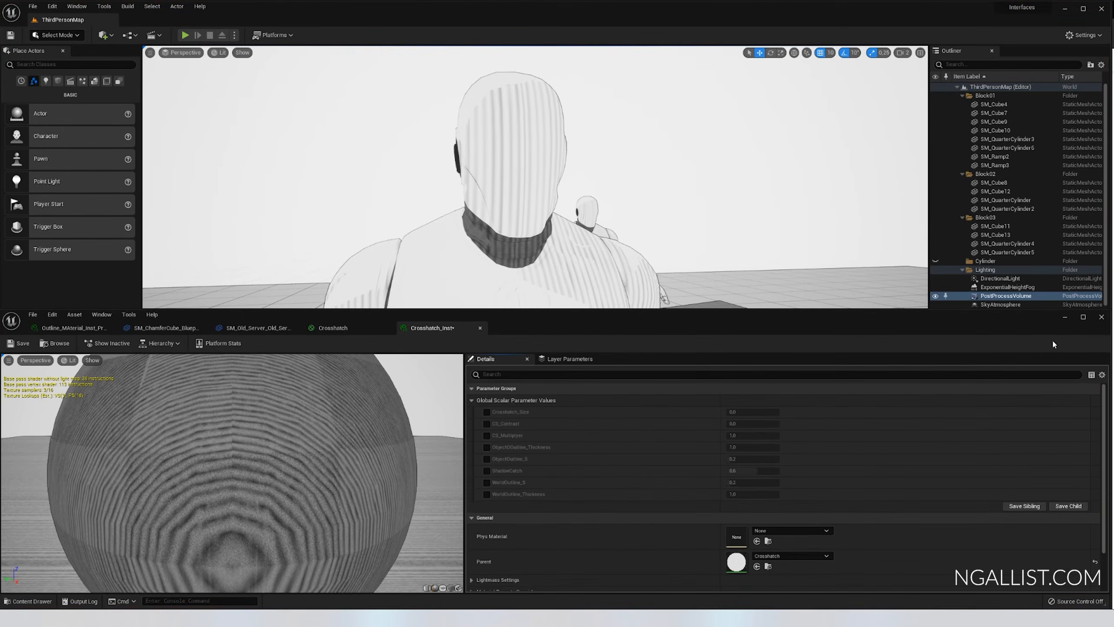
{"action": "left_click_drag", "start_coordinate": [1110, 362], "coordinate": [428, 396]}
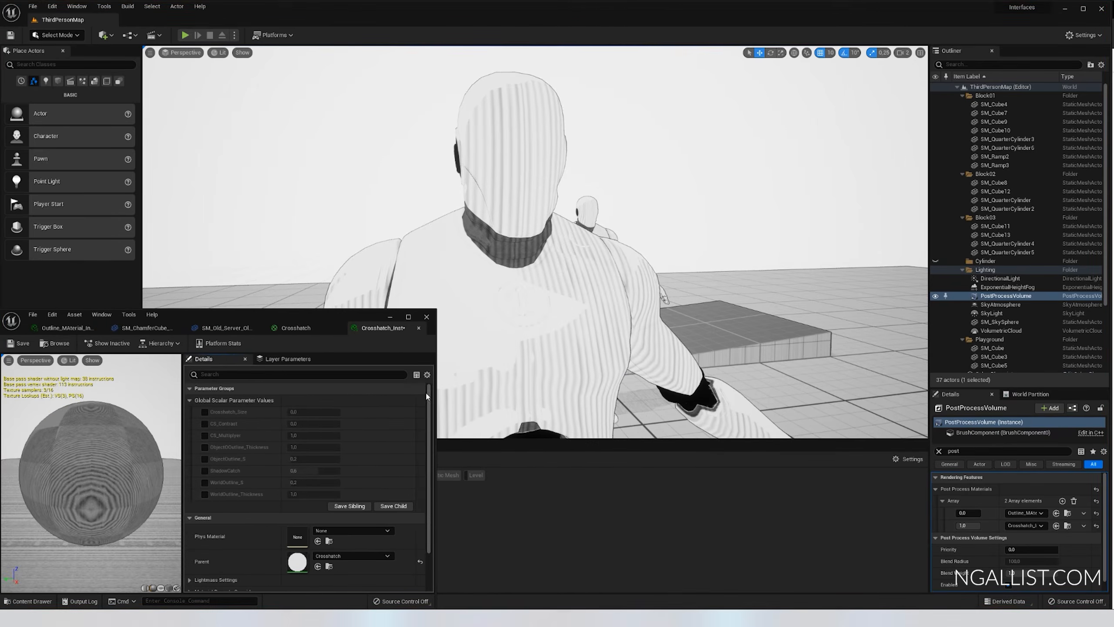
- Enable the overrides for all eight global scalar parameters, from Crosshatch_Size through WorldOutline_Thickness
{"action": "left_click", "coordinate": [205, 412]}
{"action": "left_click", "coordinate": [205, 423]}
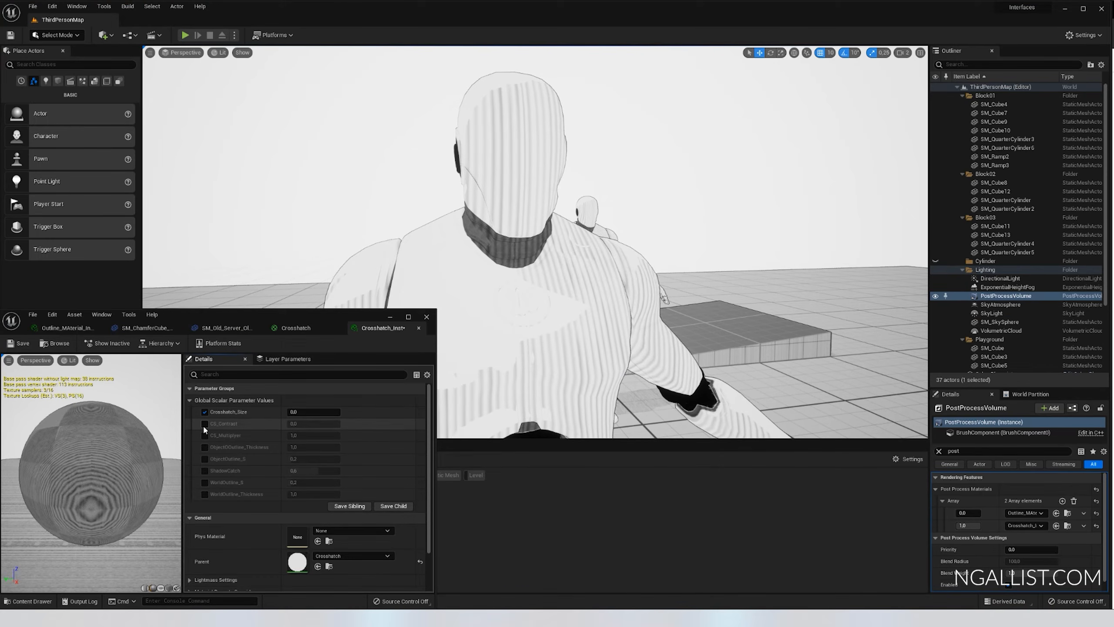
{"action": "left_click", "coordinate": [204, 435]}
{"action": "left_click", "coordinate": [205, 447]}
{"action": "left_click", "coordinate": [204, 458]}
{"action": "left_click", "coordinate": [205, 470]}
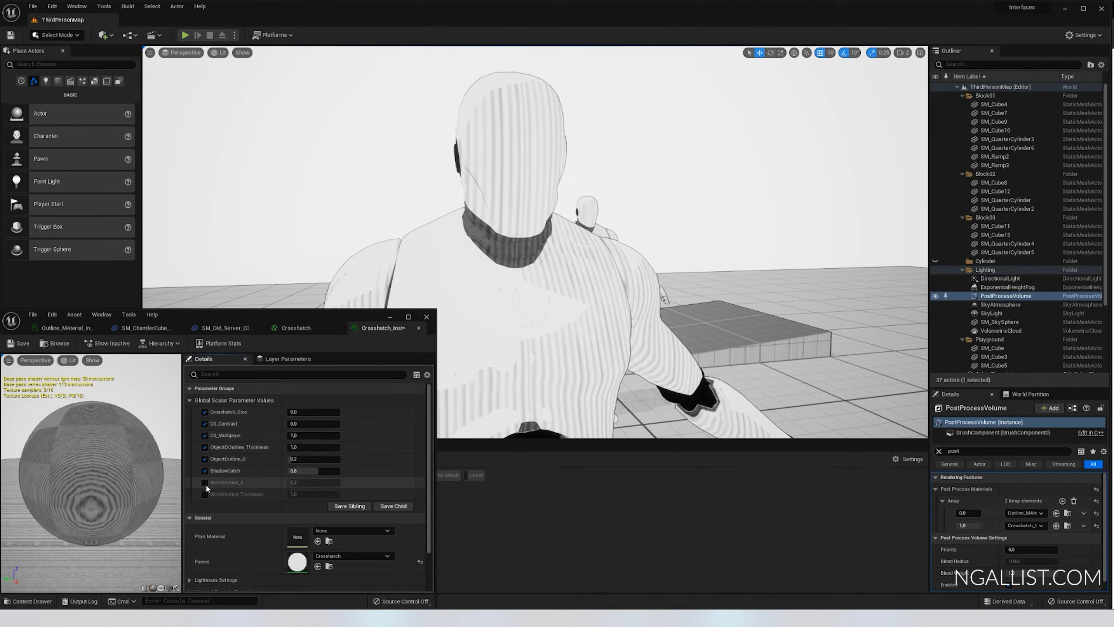
{"action": "left_click", "coordinate": [205, 481]}
{"action": "left_click", "coordinate": [204, 493]}
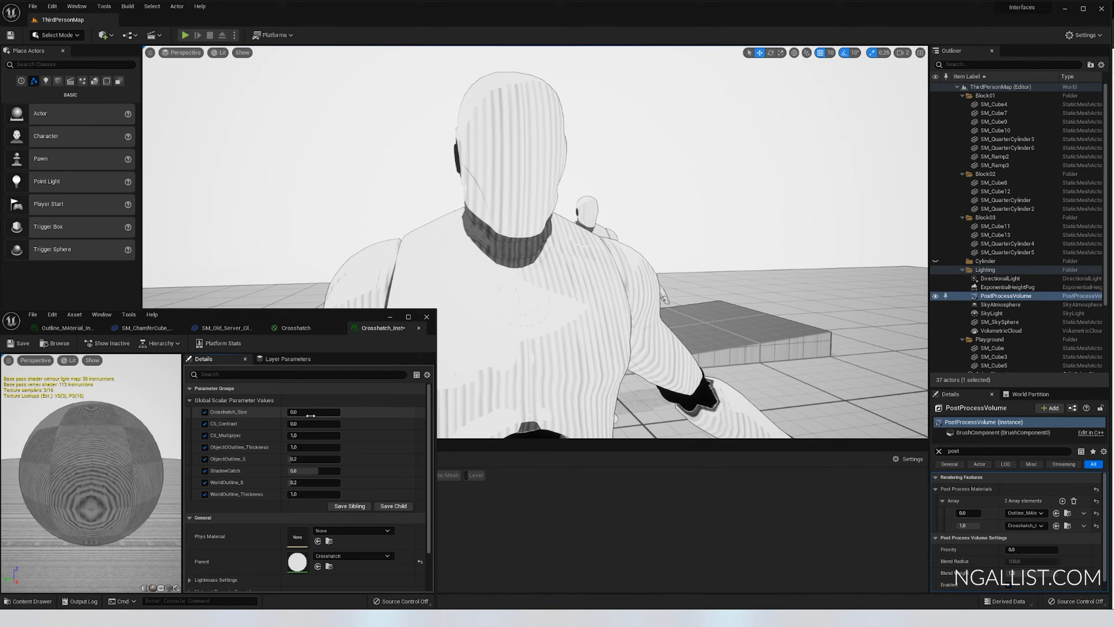
- Set Crosshatch_Size to about -52.69, judging the line density on the mannequin's head and neck
{"action": "mouse_move", "coordinate": [314, 412]}
{"action": "left_mouse_down"}
{"action": "mouse_move", "coordinate": [221, 412]}
{"action": "mouse_move", "coordinate": [248, 411]}
{"action": "left_mouse_up"}
{"action": "right_click_drag", "start_coordinate": [474, 313], "coordinate": [384, 309]}
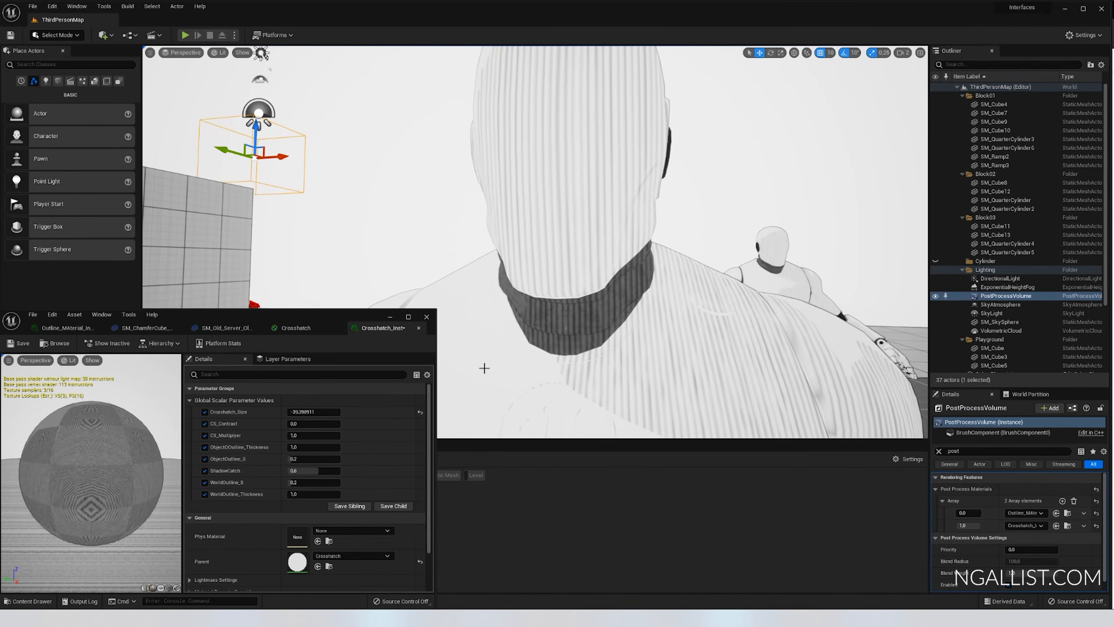
{"action": "mouse_move", "coordinate": [320, 411]}
{"action": "left_mouse_down"}
{"action": "mouse_move", "coordinate": [300, 412]}
{"action": "mouse_move", "coordinate": [322, 431]}
{"action": "left_mouse_up"}
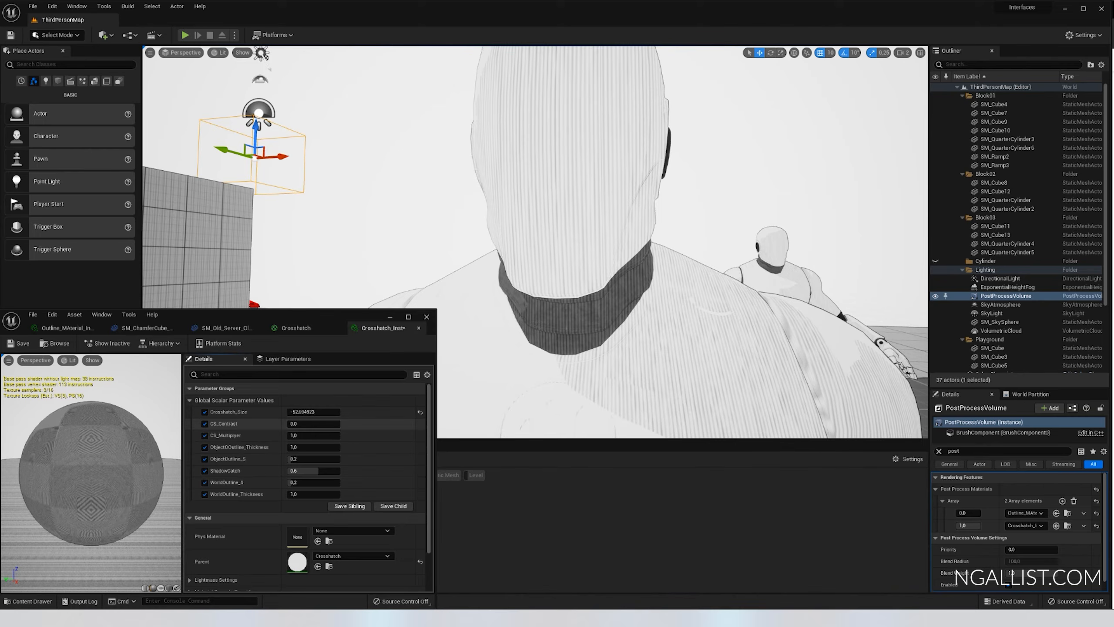
- Try CS_Contrast at about 4.5, settle on about -0.97, and check the hatching on the mannequin
{"action": "left_click_drag", "start_coordinate": [314, 424], "coordinate": [340, 424]}
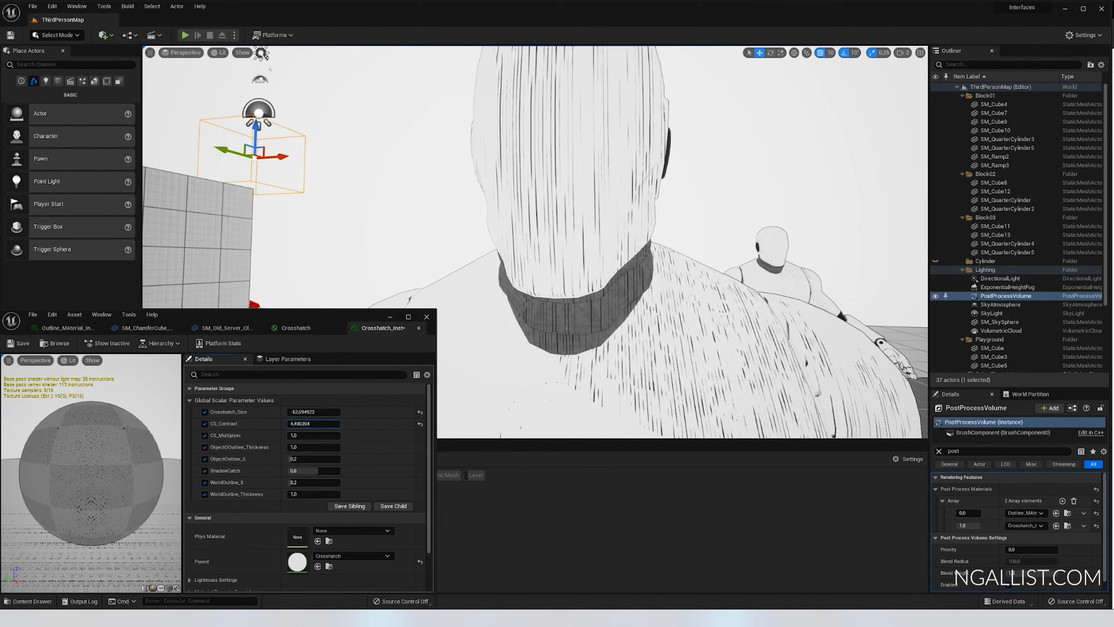
{"action": "left_click_drag", "start_coordinate": [314, 424], "coordinate": [292, 424]}
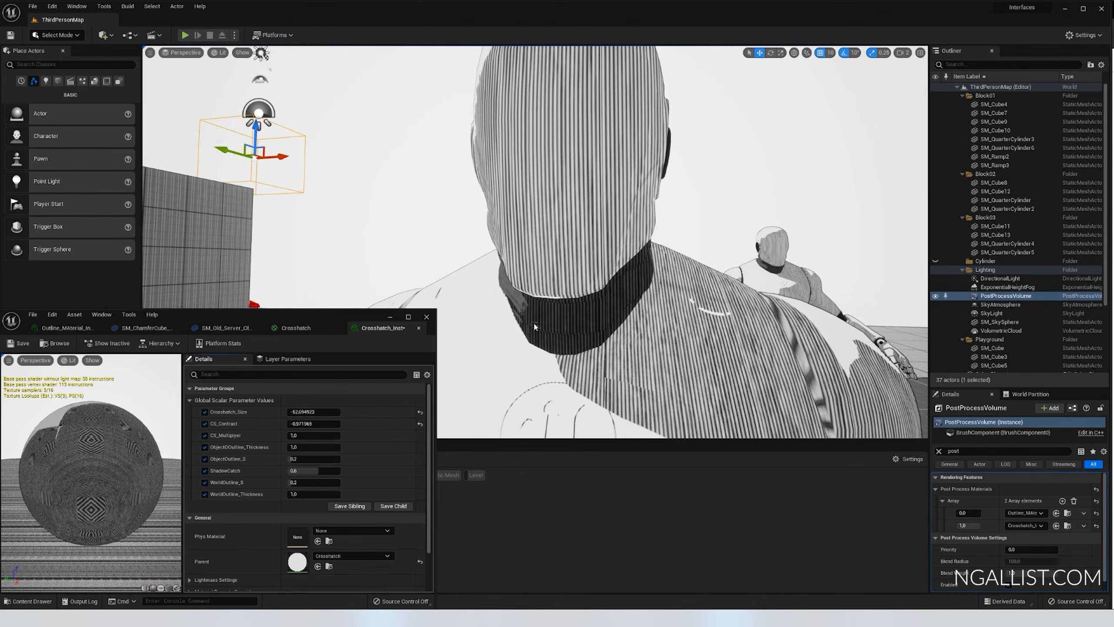
{"action": "right_click_drag", "start_coordinate": [535, 327], "coordinate": [513, 333]}
{"action": "key", "text": "s"}
{"action": "key", "text": "w"}
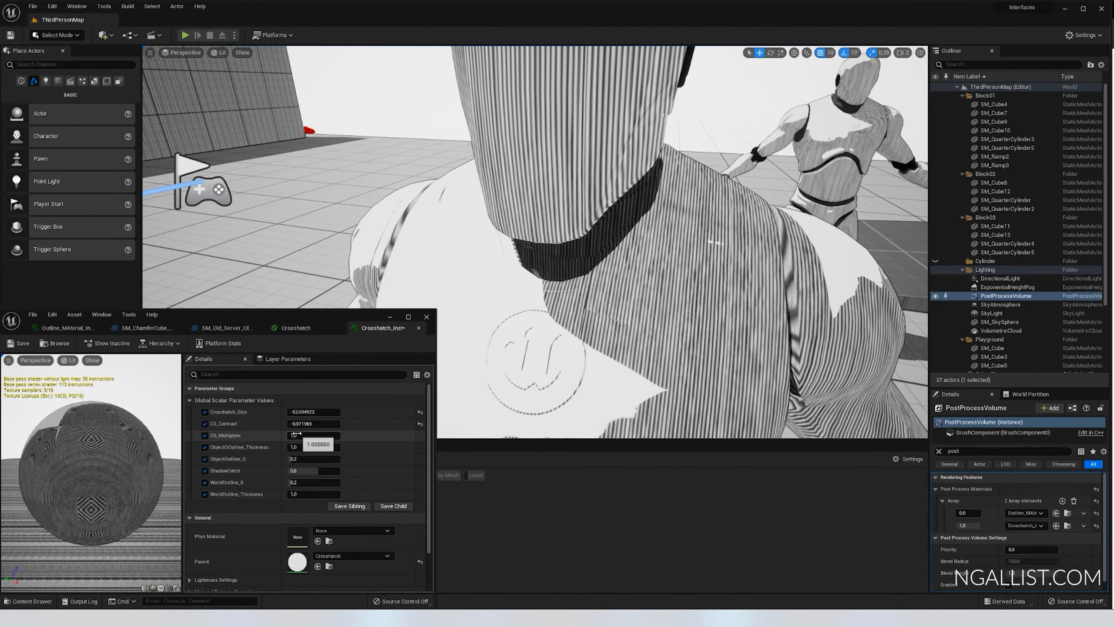
- Set CS_Multiplier to about 2.2 and inspect the hatching on the mannequin's chest
{"action": "mouse_move", "coordinate": [295, 434]}
{"action": "left_mouse_down"}
{"action": "mouse_move", "coordinate": [337, 435]}
{"action": "mouse_move", "coordinate": [307, 434]}
{"action": "mouse_move", "coordinate": [324, 435]}
{"action": "left_mouse_up"}
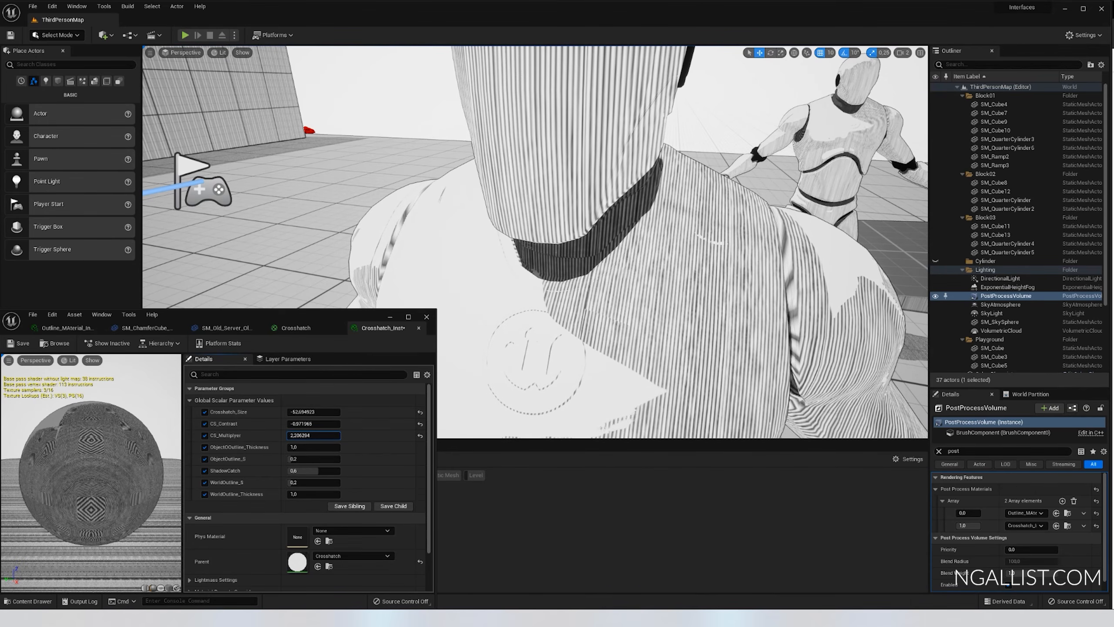
{"action": "right_click_drag", "start_coordinate": [553, 359], "coordinate": [566, 342]}
{"action": "key", "text": "s"}
{"action": "key", "text": "w"}
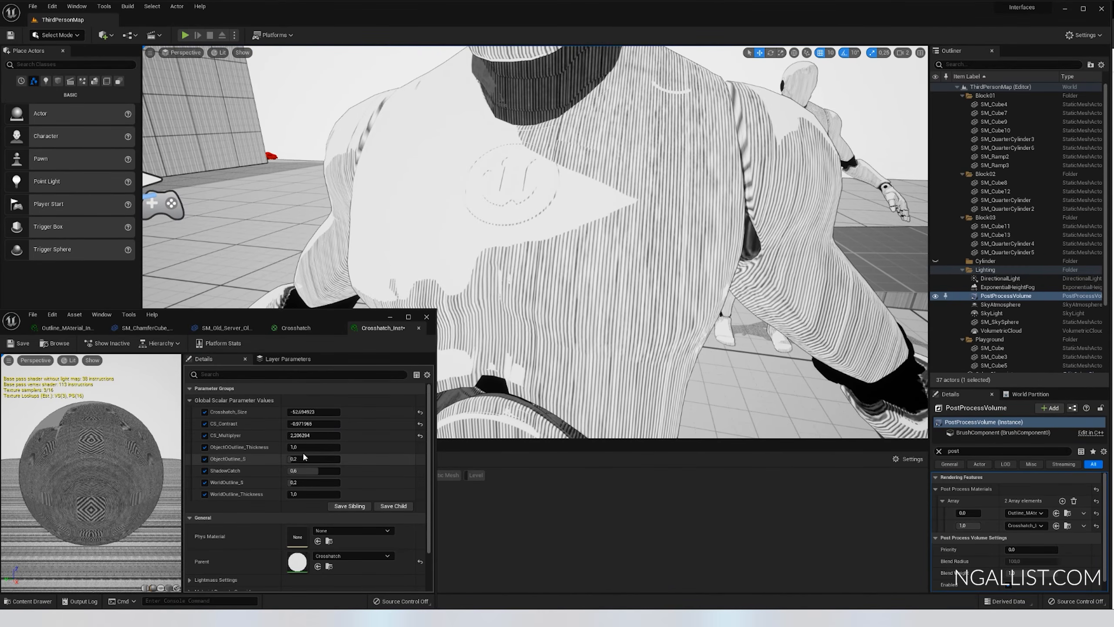
- Set the object outline thickness to about 0.59 and ObjectOutline_S to about 1.54
{"action": "mouse_move", "coordinate": [303, 449]}
{"action": "left_mouse_down"}
{"action": "mouse_move", "coordinate": [327, 447]}
{"action": "mouse_move", "coordinate": [308, 447]}
{"action": "left_mouse_up"}
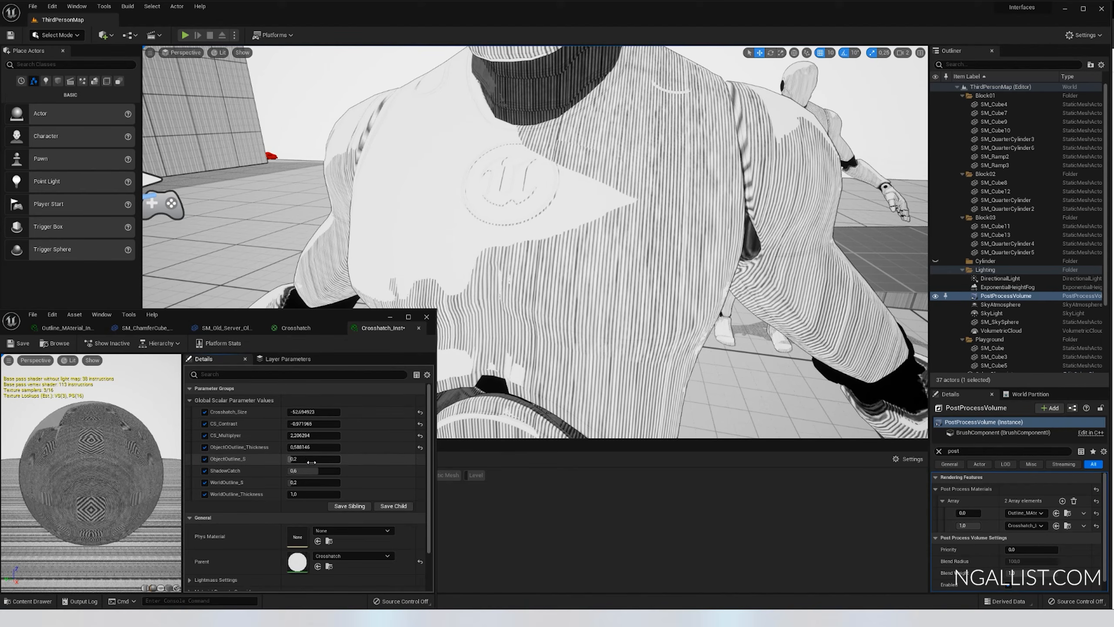
{"action": "left_click_drag", "start_coordinate": [311, 463], "coordinate": [351, 463]}
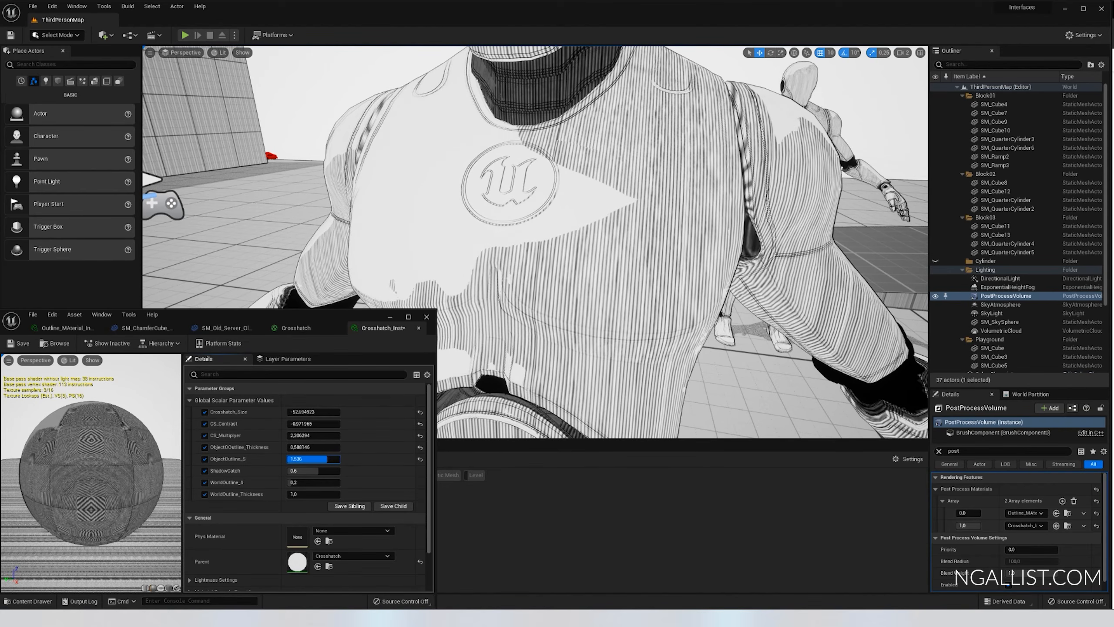
- Set ShadowCatch to 0.216, checking the shadow coverage across the mannequin's torso
{"action": "mouse_move", "coordinate": [573, 214]}
{"action": "right_mouse_down"}
{"action": "mouse_move", "coordinate": [572, 160]}
{"action": "mouse_move", "coordinate": [570, 233]}
{"action": "right_mouse_up"}
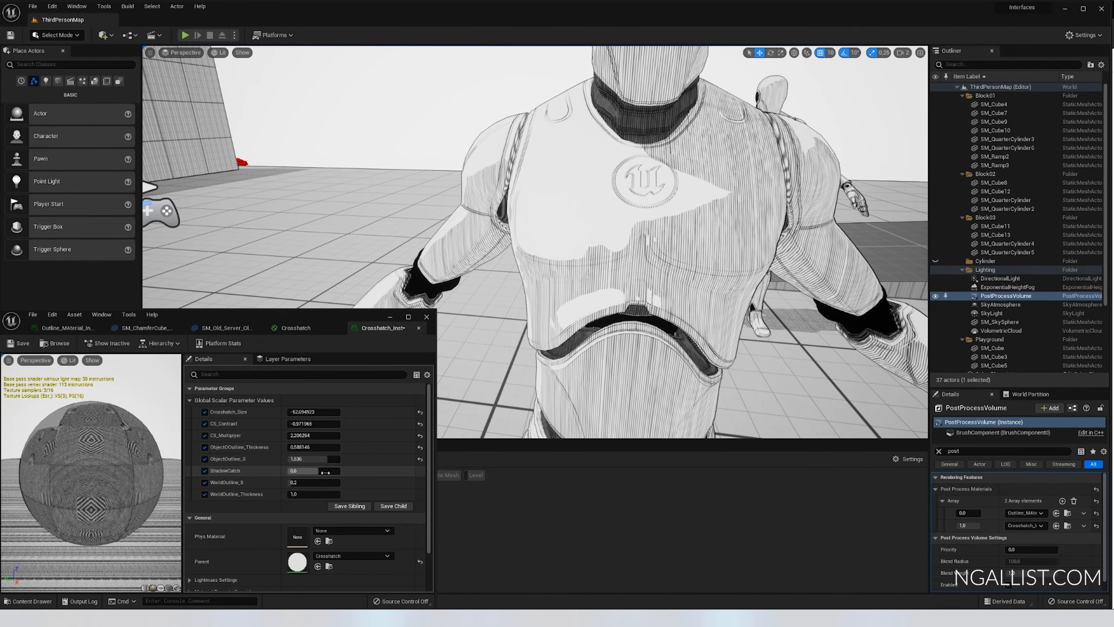
{"action": "mouse_move", "coordinate": [318, 470]}
{"action": "left_mouse_down"}
{"action": "mouse_move", "coordinate": [289, 470]}
{"action": "mouse_move", "coordinate": [333, 466]}
{"action": "left_mouse_up"}
{"action": "right_click_drag", "start_coordinate": [718, 319], "coordinate": [509, 463]}
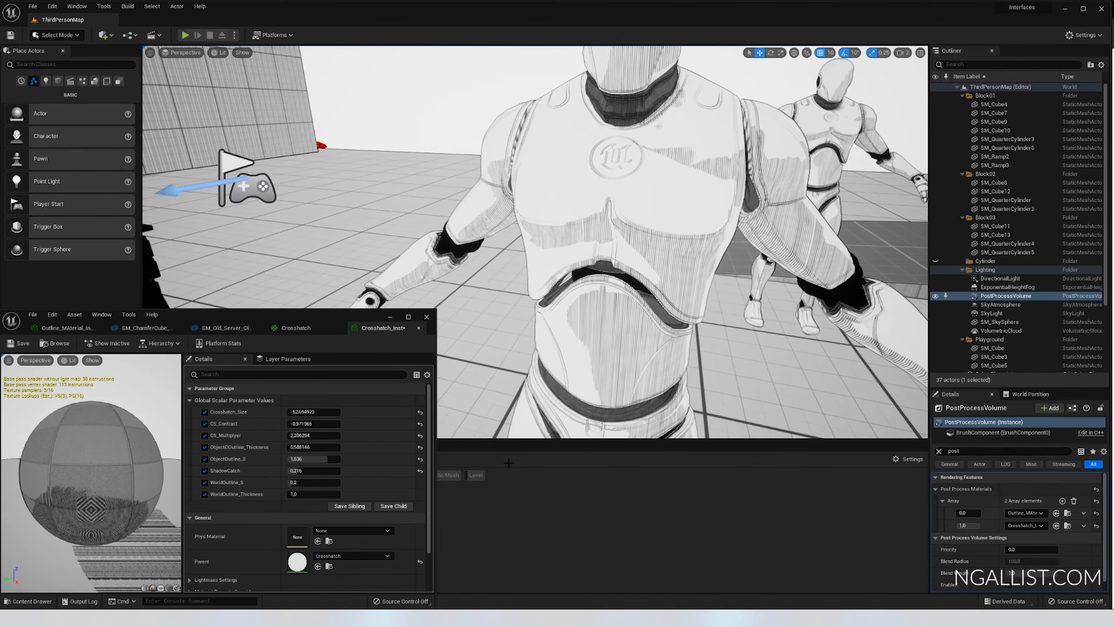
- Set WorldOutline_S to 0.64, reset WorldOutline_Thickness to its default, and view the mannequins from farther back
{"action": "left_click", "coordinate": [302, 486]}
{"action": "left_click_drag", "start_coordinate": [340, 482], "coordinate": [289, 495]}
{"action": "left_click", "coordinate": [420, 494]}
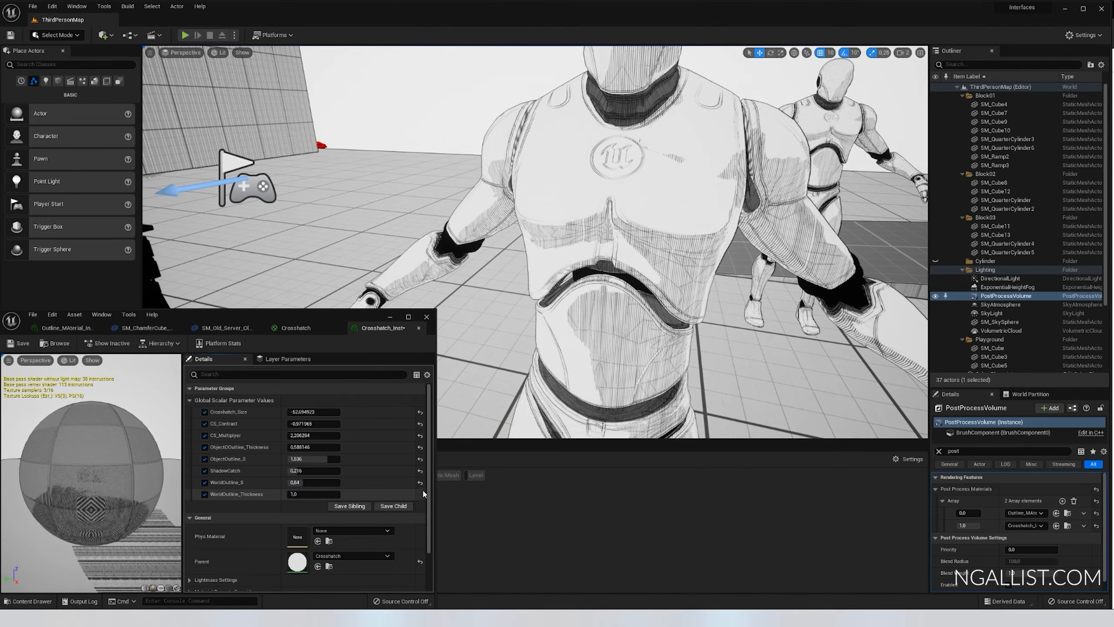
{"action": "key", "text": "s"}
{"action": "right_click_drag", "start_coordinate": [517, 325], "coordinate": [546, 334]}
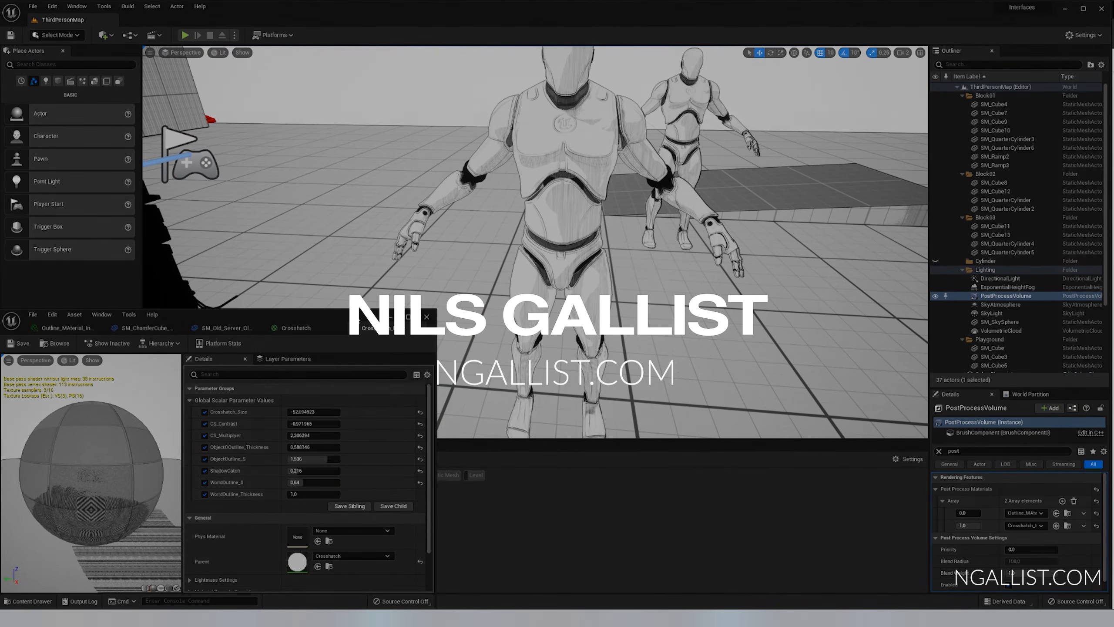